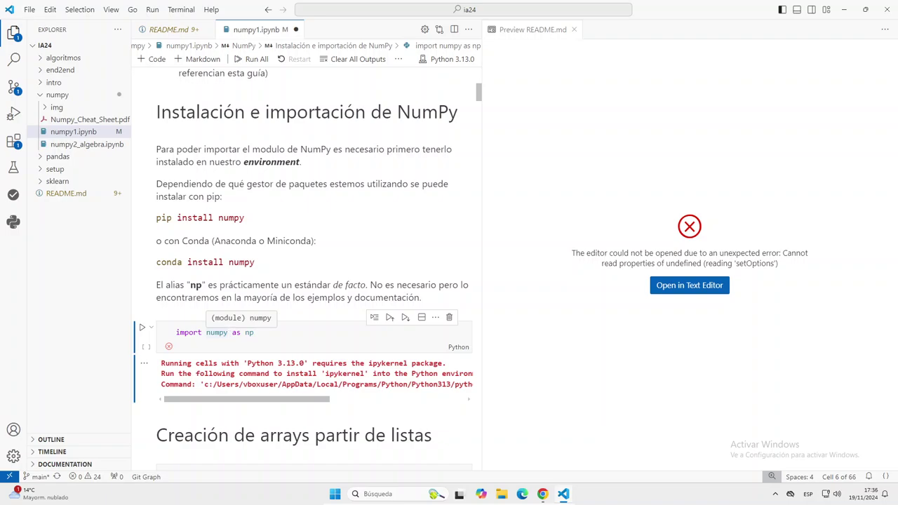
pyautogui.click(544, 499)
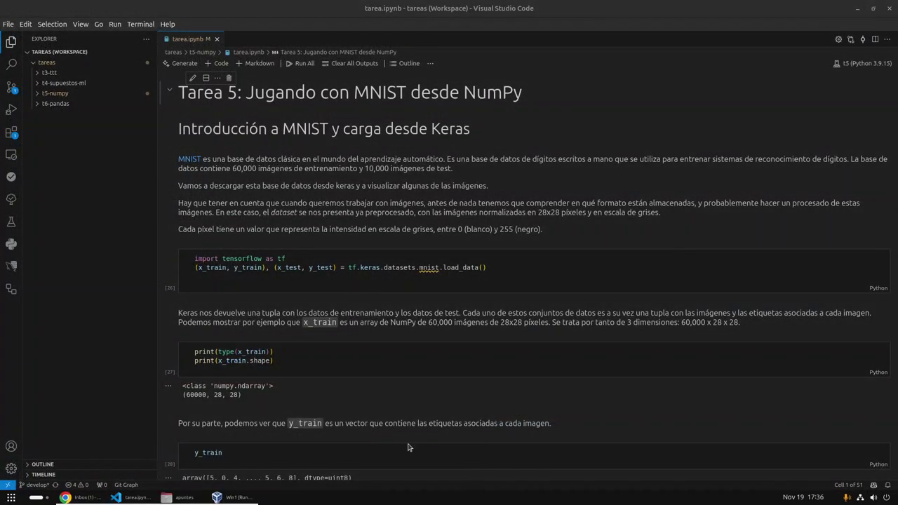
pyautogui.click(857, 10)
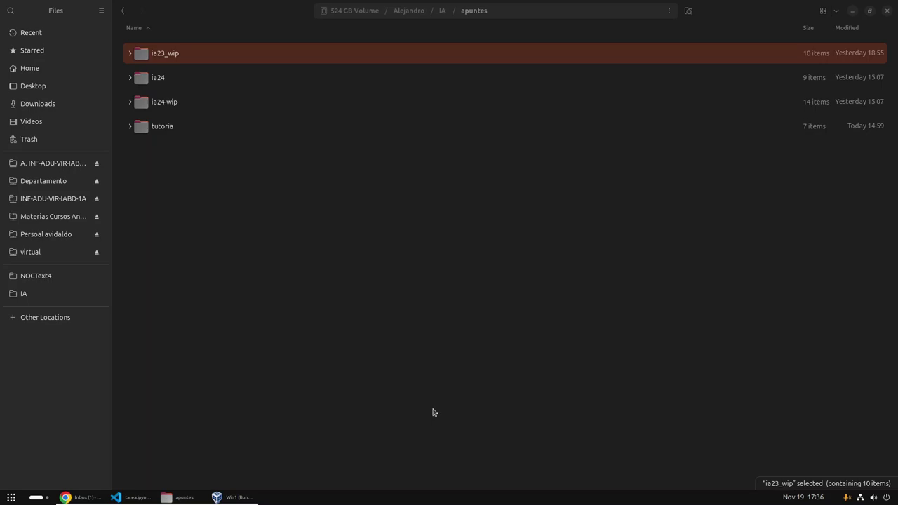
pyautogui.hotkey('alt', 'Tab')
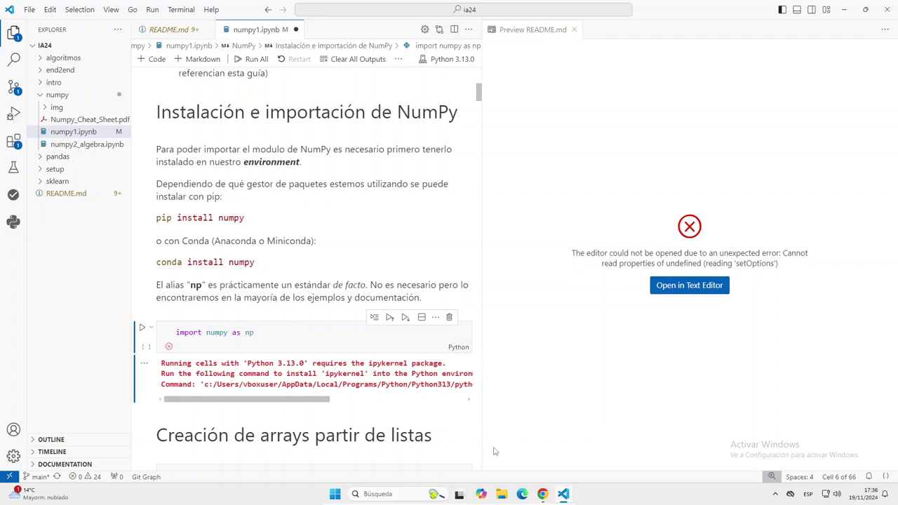
# Switch to Chrome and search Google for anaconda in a new tab.
pyautogui.click(545, 497)
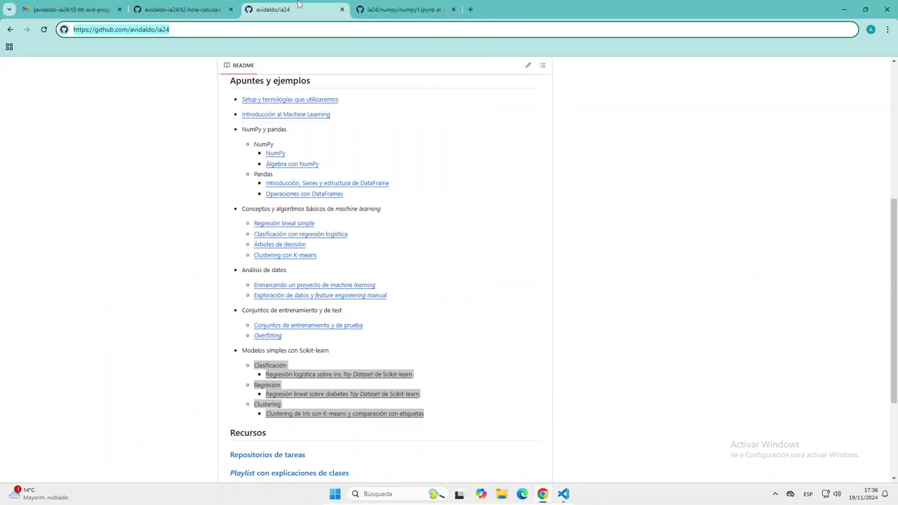
pyautogui.click(469, 10)
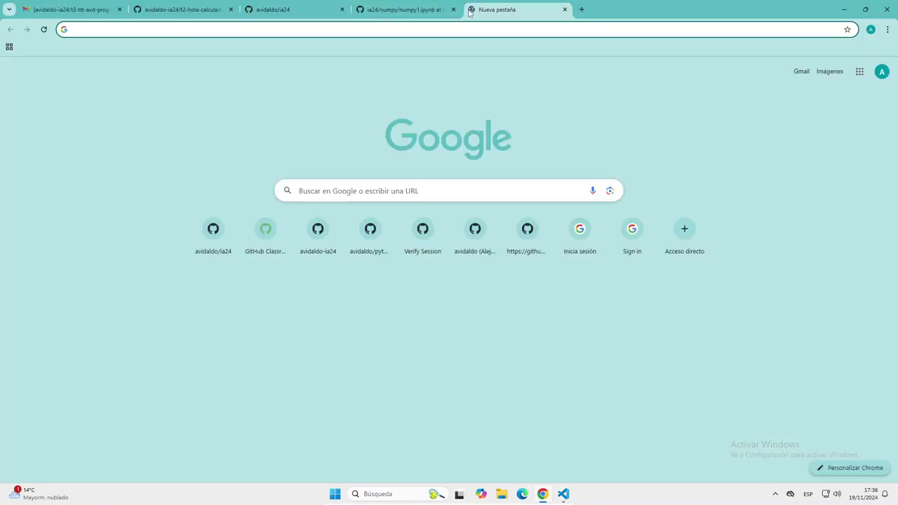
pyautogui.write('anacon')
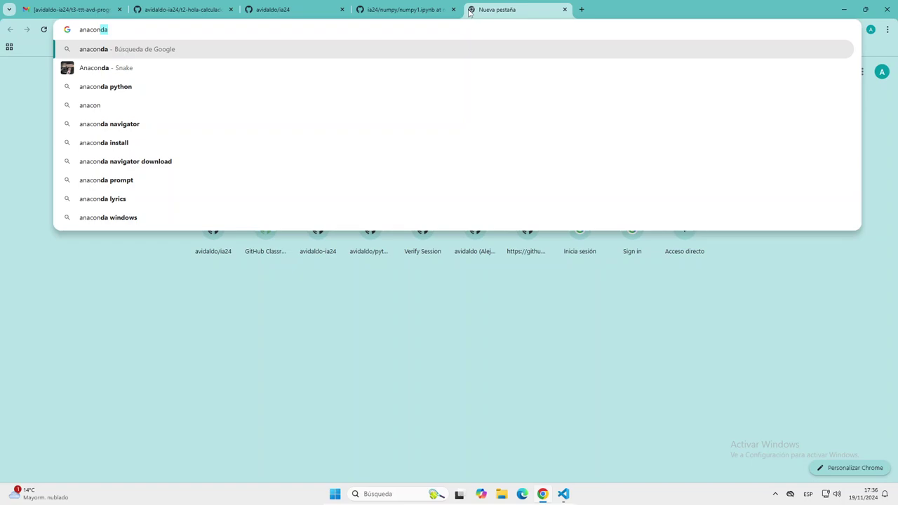
pyautogui.press('Return')
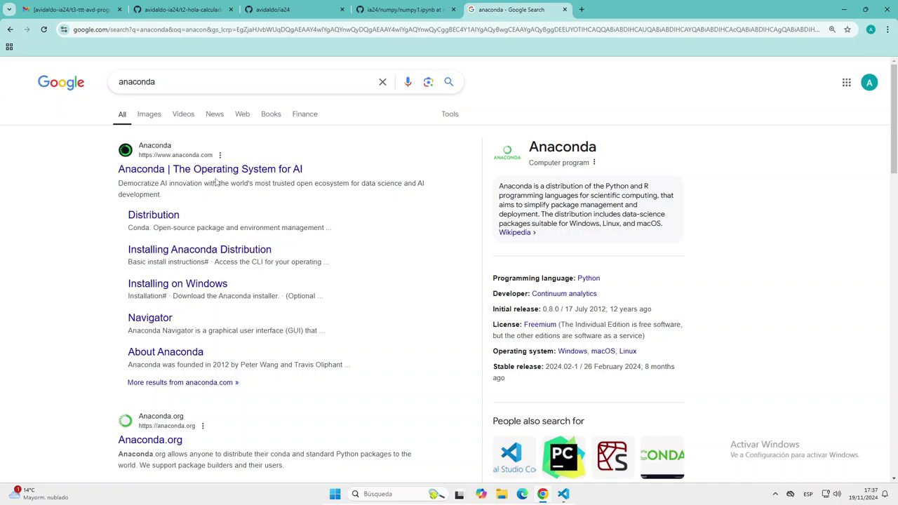
# Go from the search results through the Anaconda installation documentation to the Distribution download page, and skip the registration.
pyautogui.click(177, 284)
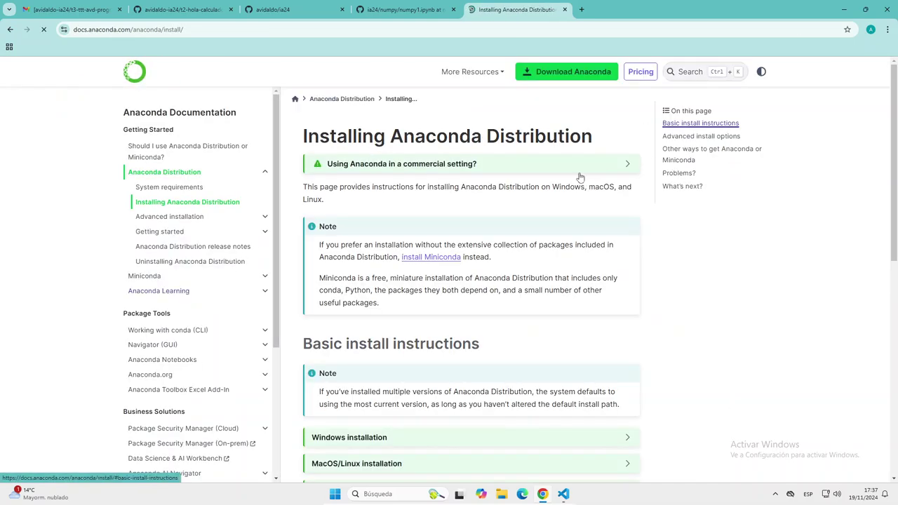
pyautogui.click(589, 72)
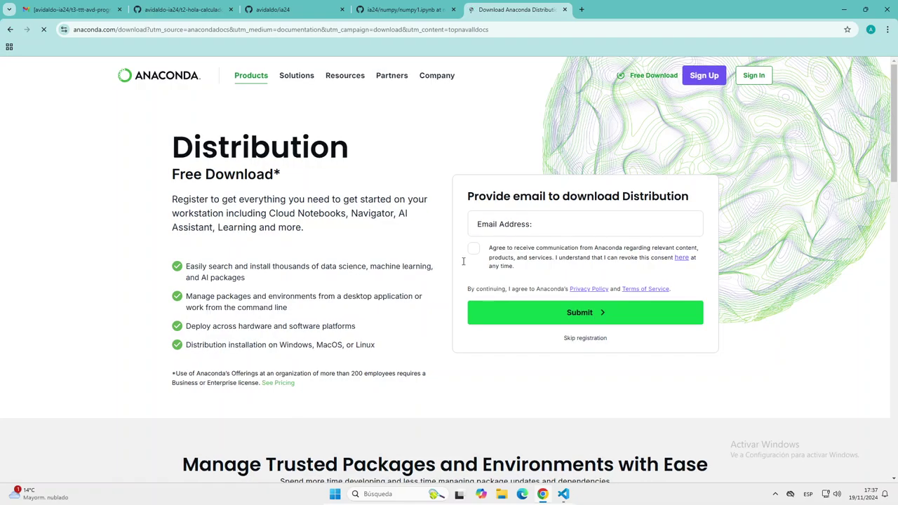
pyautogui.scroll(-1, 520, 221)
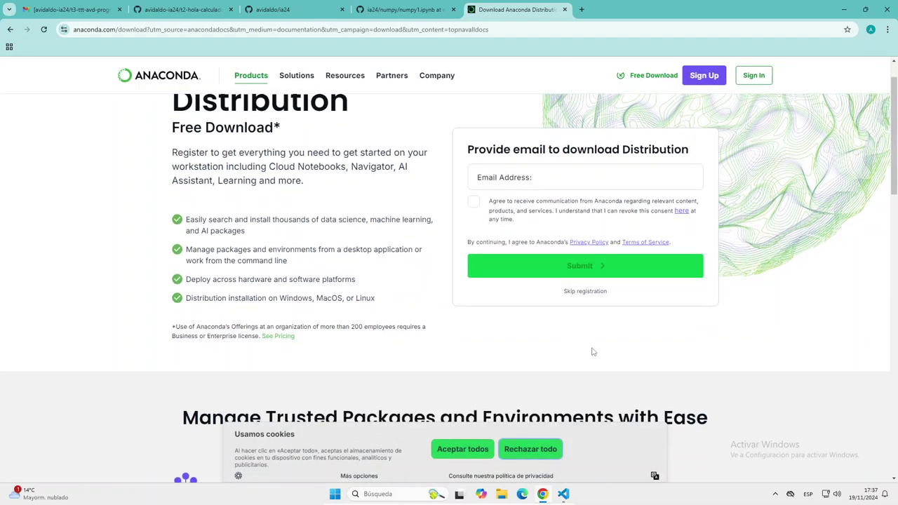
pyautogui.click(583, 292)
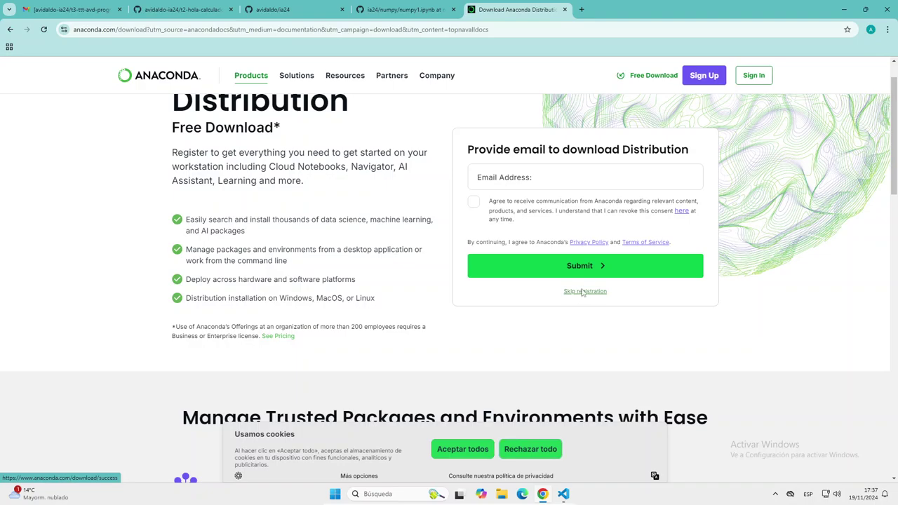
# Accept all cookies on the Anaconda page and download the Windows installer, checking its progress in the recent downloads.
pyautogui.scroll(-3, 222, 282)
pyautogui.scroll(-1, 222, 281)
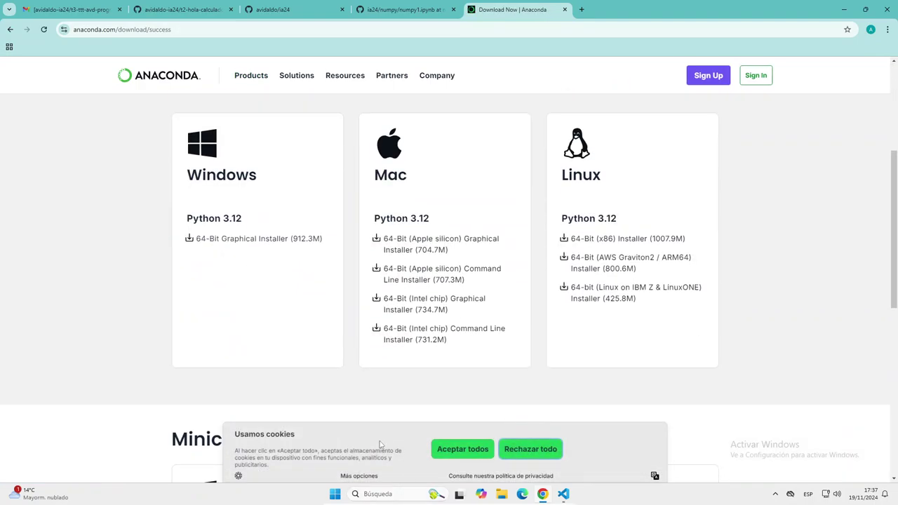
pyautogui.click(463, 449)
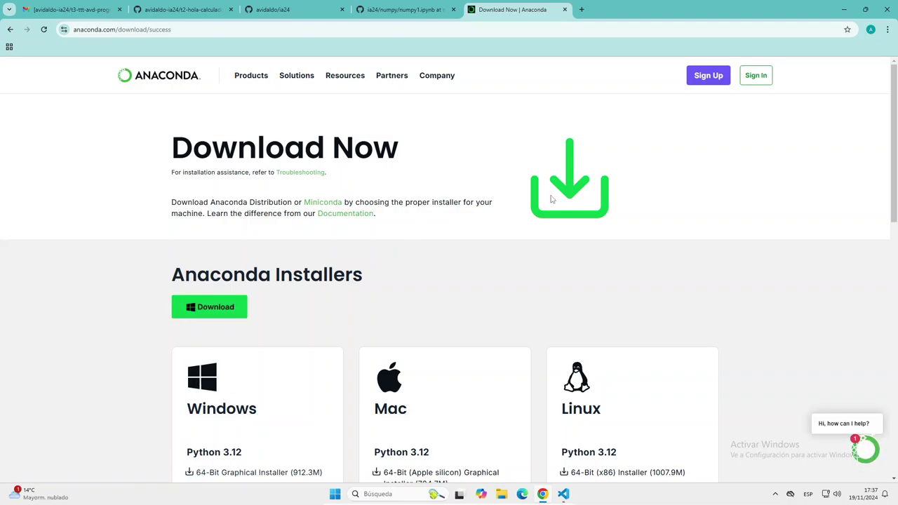
pyautogui.click(225, 307)
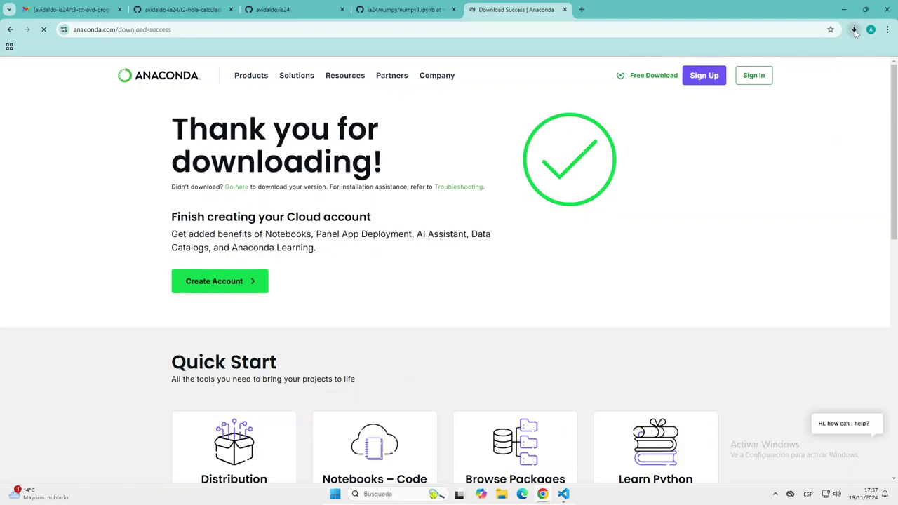
pyautogui.click(854, 30)
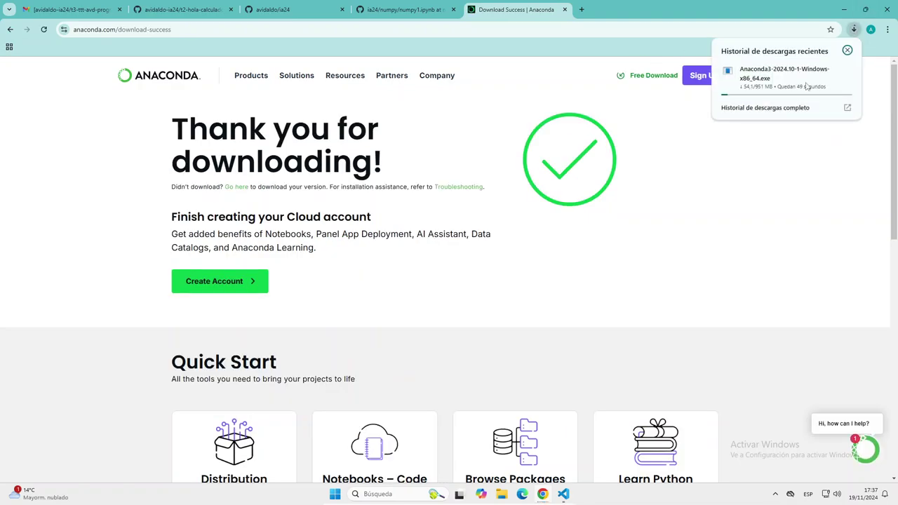
pyautogui.moveTo(798, 90)
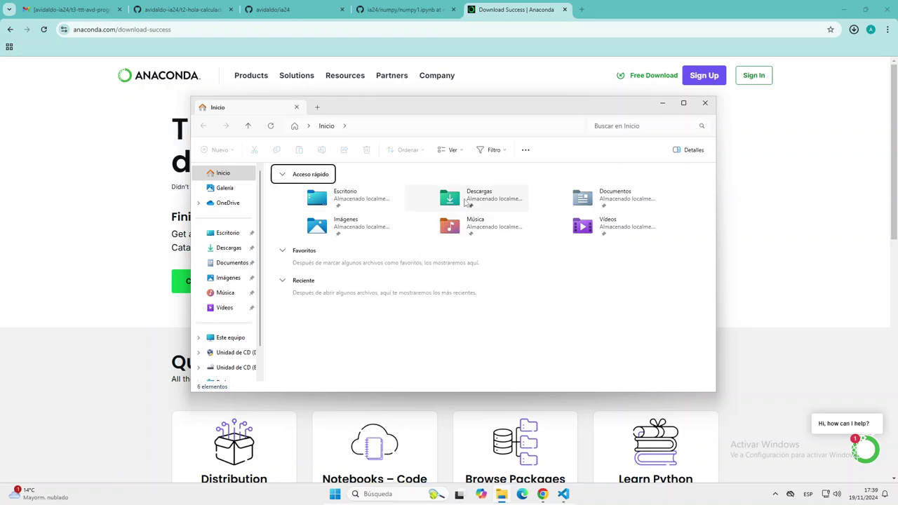
# Launch the Anaconda3-2024.10-1-Windows-x86_64 installer from the Descargas folder.
pyautogui.doubleClick(467, 203)
pyautogui.click(330, 198)
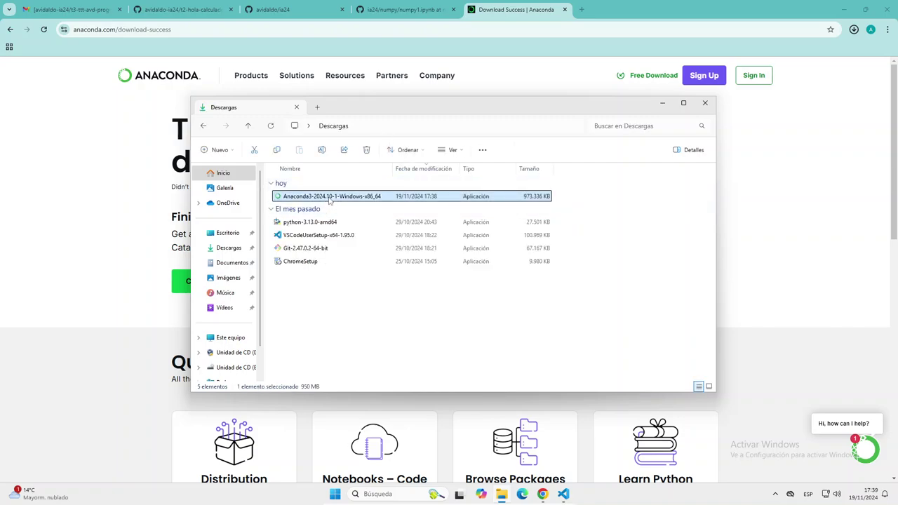
pyautogui.doubleClick(329, 198)
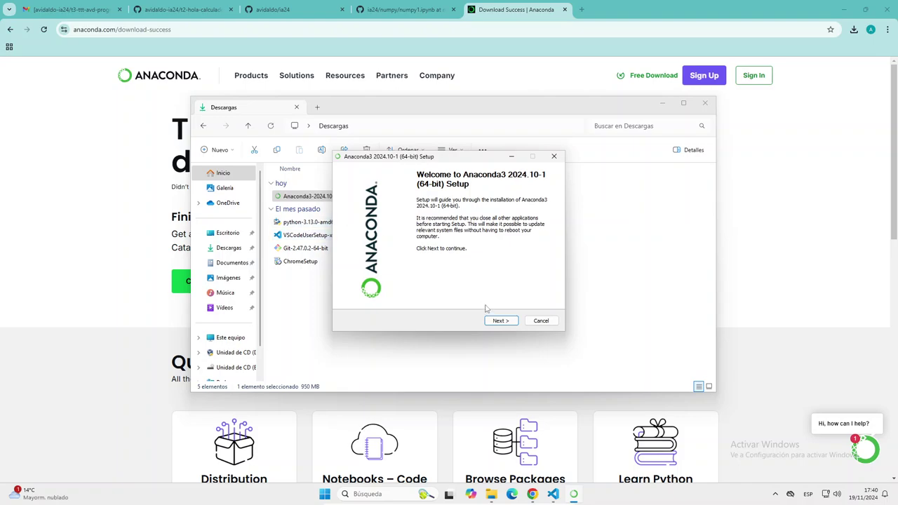
# Accept the Anaconda license agreement and proceed with the Just Me installation type.
pyautogui.click(510, 323)
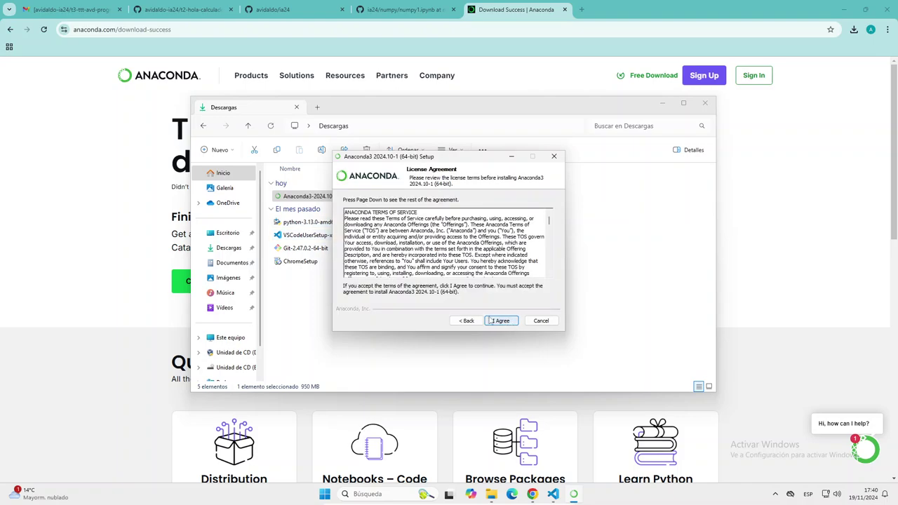
pyautogui.click(501, 321)
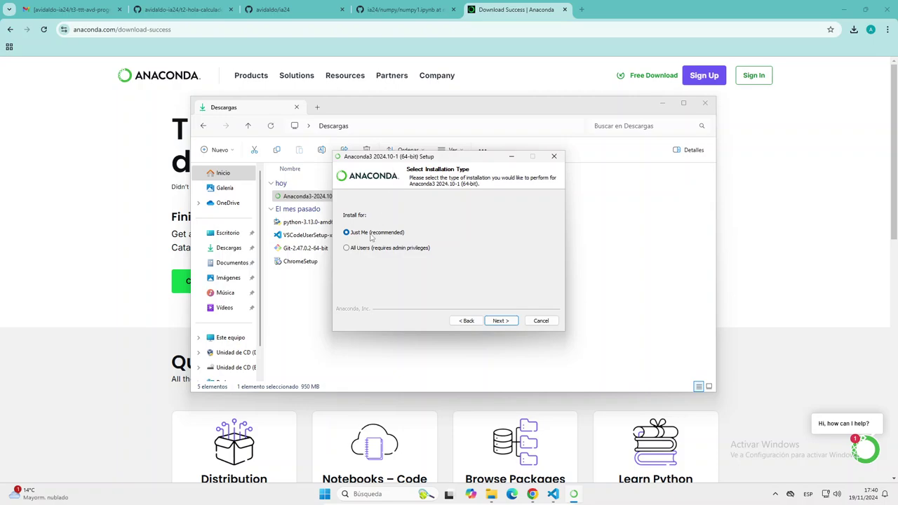
pyautogui.click(504, 321)
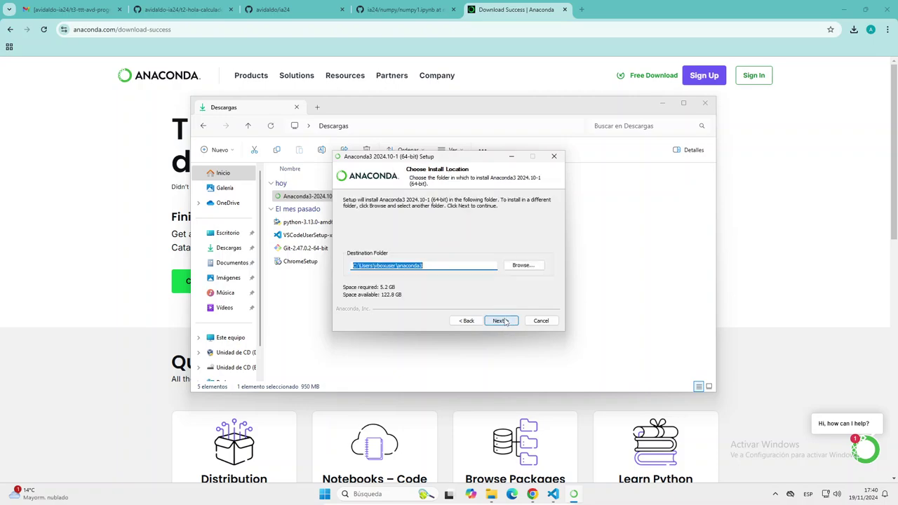
# Keep C:\Users\vboxuser\anaconda3 as the destination folder and continue to the advanced installation options.
pyautogui.click(397, 266)
pyautogui.moveTo(404, 266); pyautogui.dragTo(456, 266)
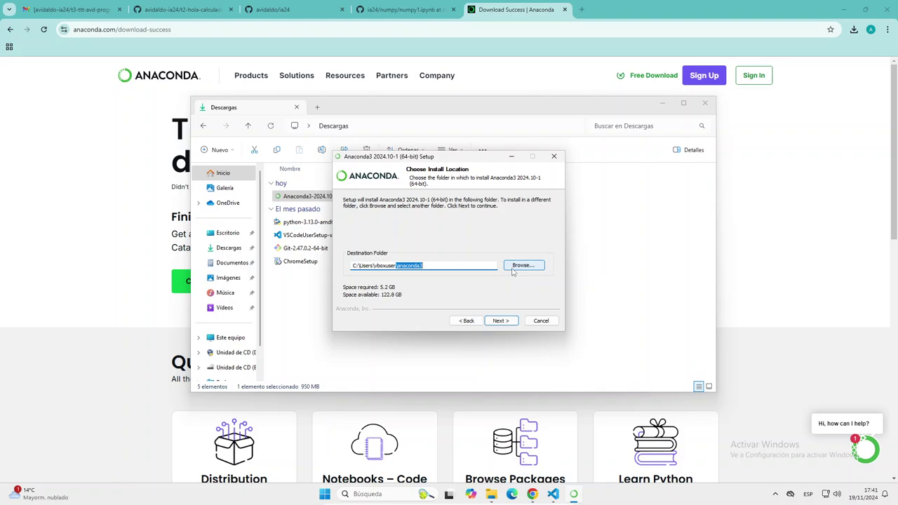
pyautogui.click(500, 321)
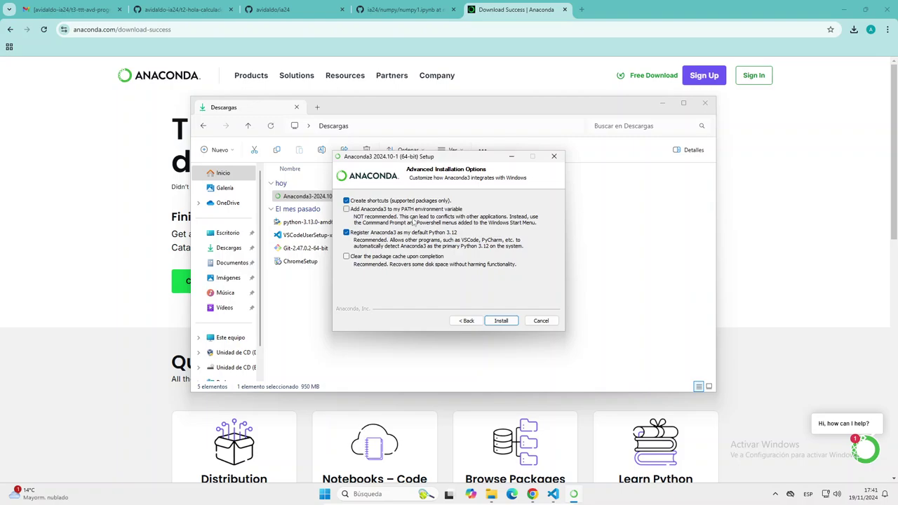
# Enable adding Anaconda3 to the PATH environment variable and start the installation.
pyautogui.click(346, 209)
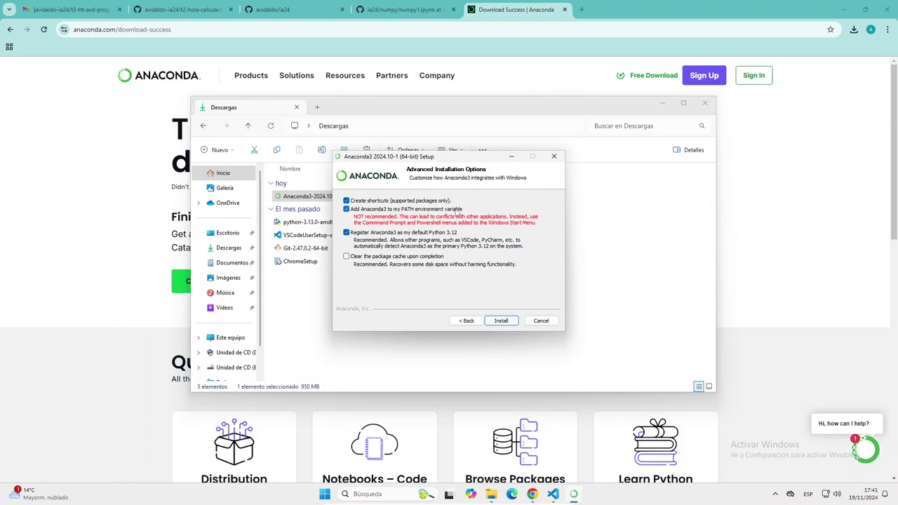
pyautogui.click(387, 263)
pyautogui.click(500, 321)
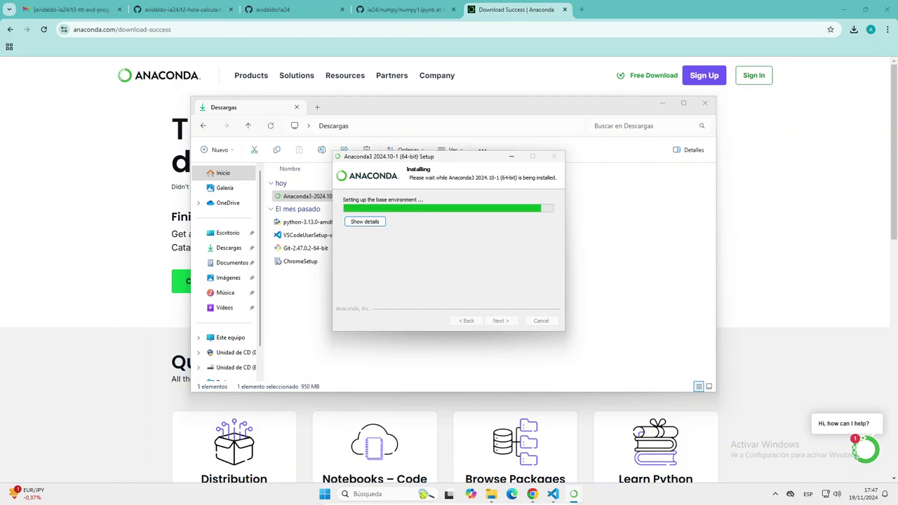
# Search Google for pypi in a new browser tab and open the Python Package Index site.
pyautogui.click(580, 13)
pyautogui.write('pypi')
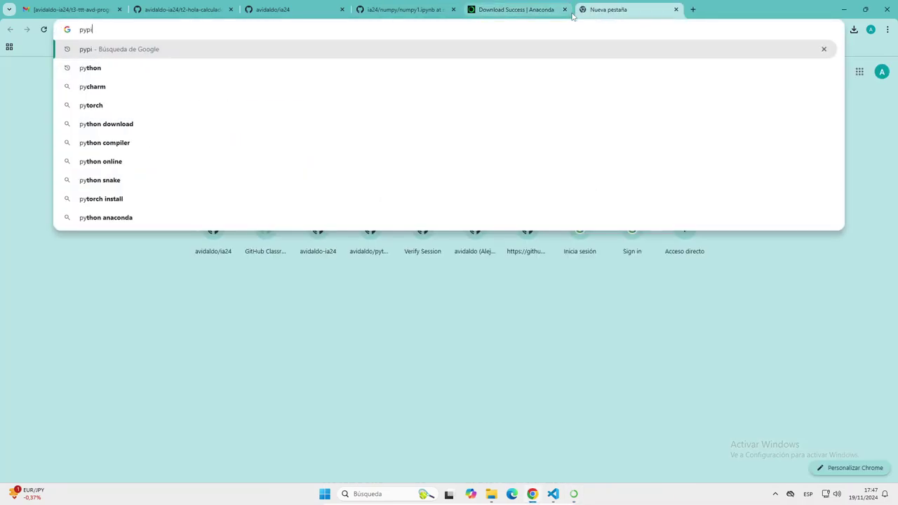
pyautogui.press('Return')
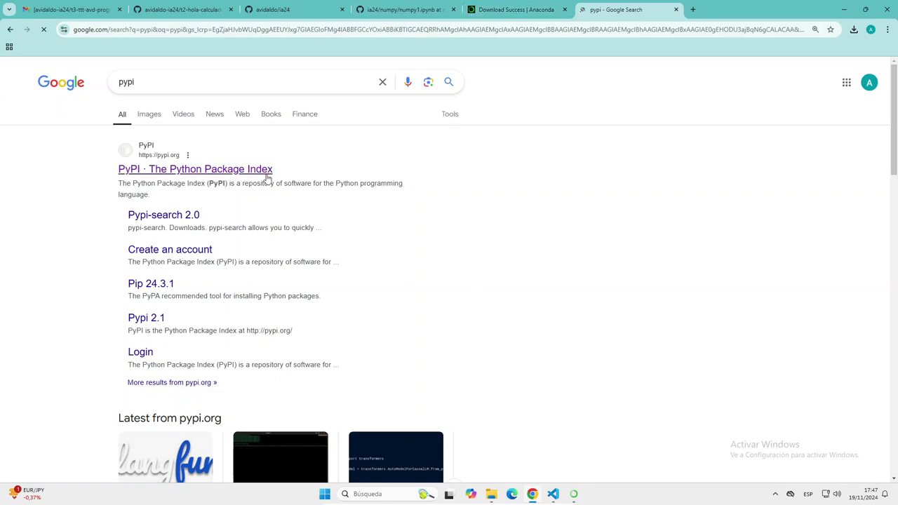
pyautogui.click(235, 173)
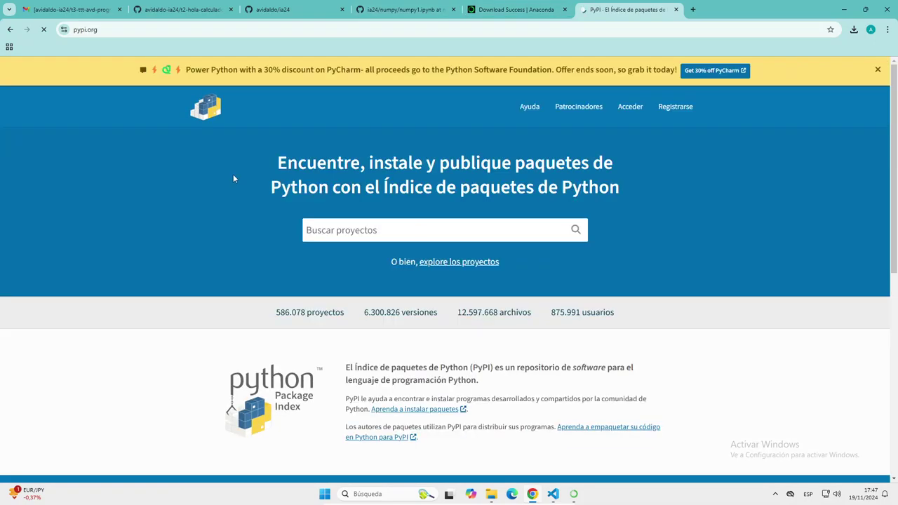
# Search the PyPI projects for tensorflow.
pyautogui.click(351, 231)
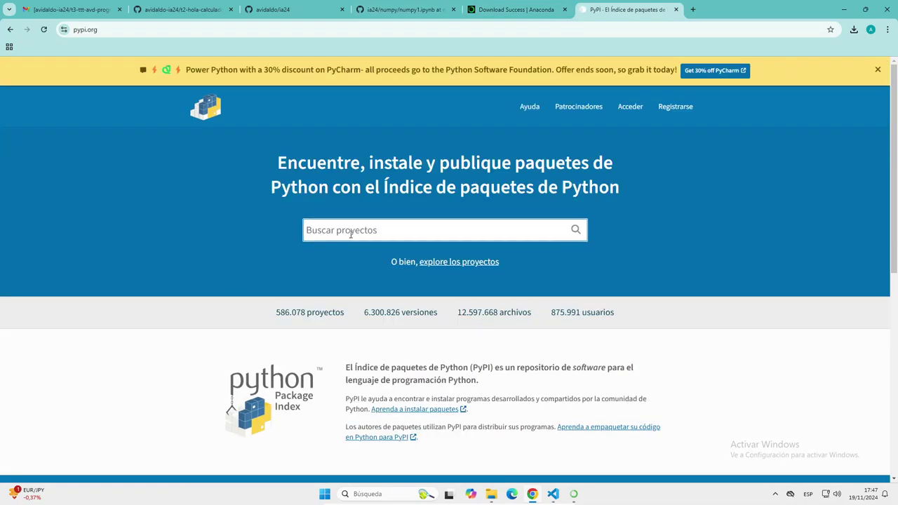
pyautogui.write('tensor')
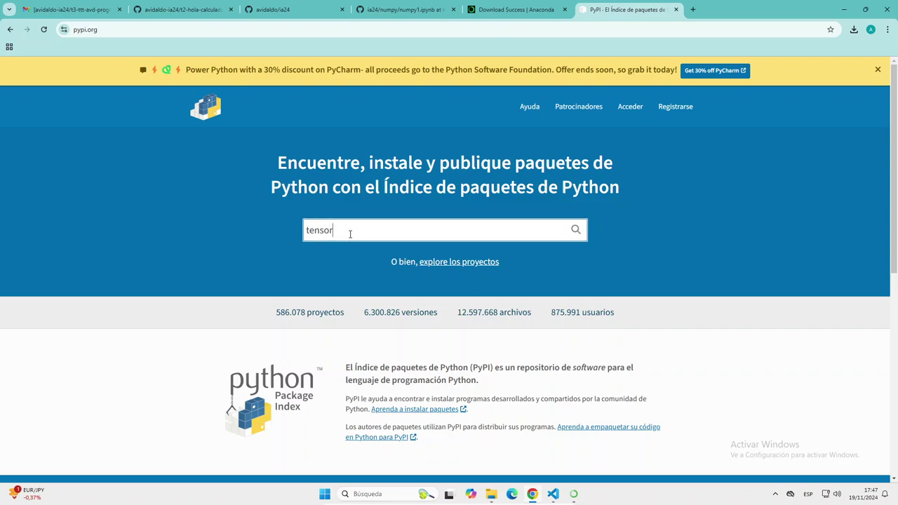
pyautogui.write('flow')
pyautogui.press('Return')
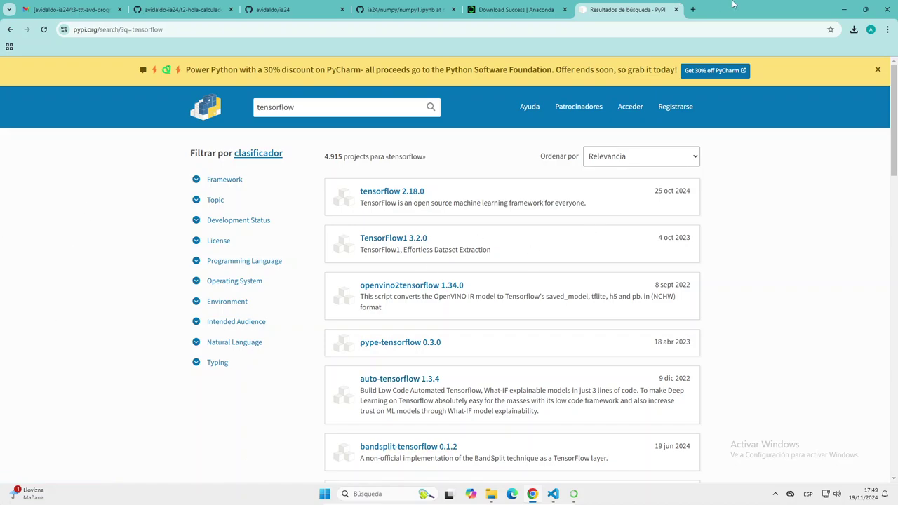
# Replace the PyPI search term with pytorch and run the search.
pyautogui.click(279, 107)
pyautogui.doubleClick(279, 107)
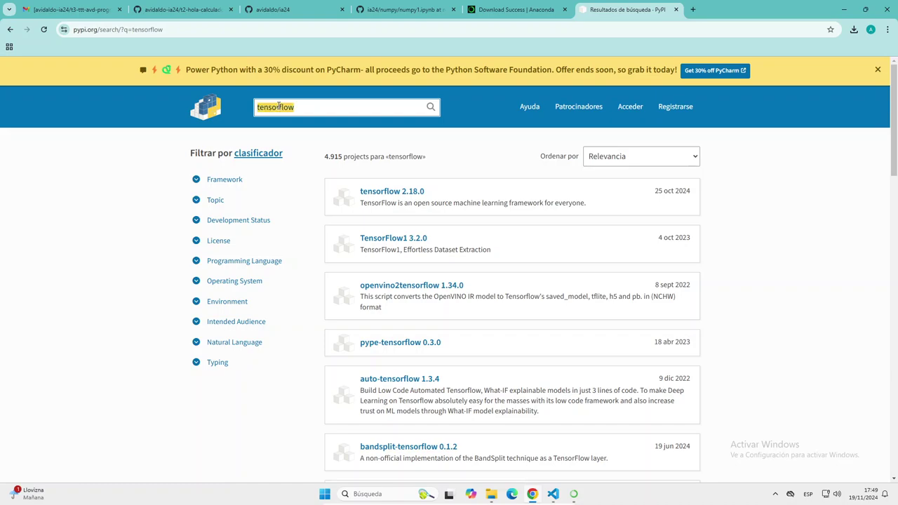
pyautogui.write('pytorch')
pyautogui.press('Return')
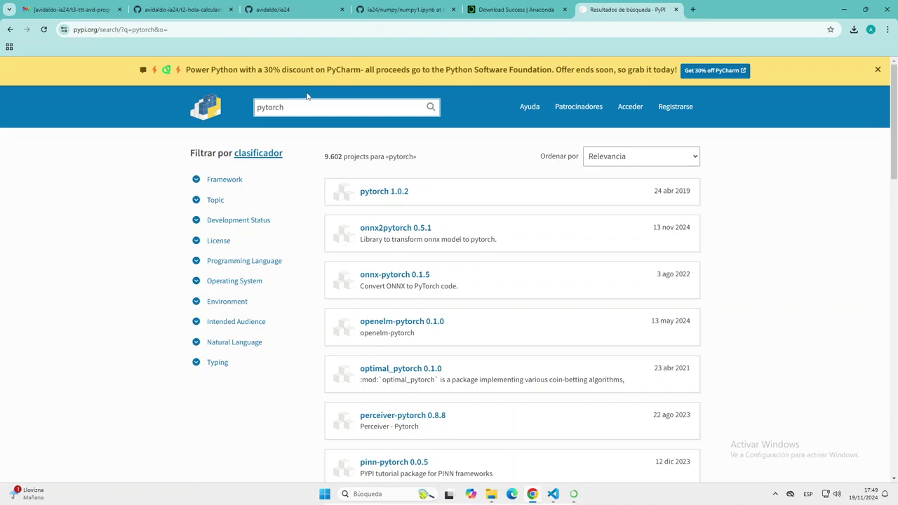
# Search Google for conda packages not in pypi in a new tab, look through the results, and check the Anaconda installation's progress.
pyautogui.click(694, 9)
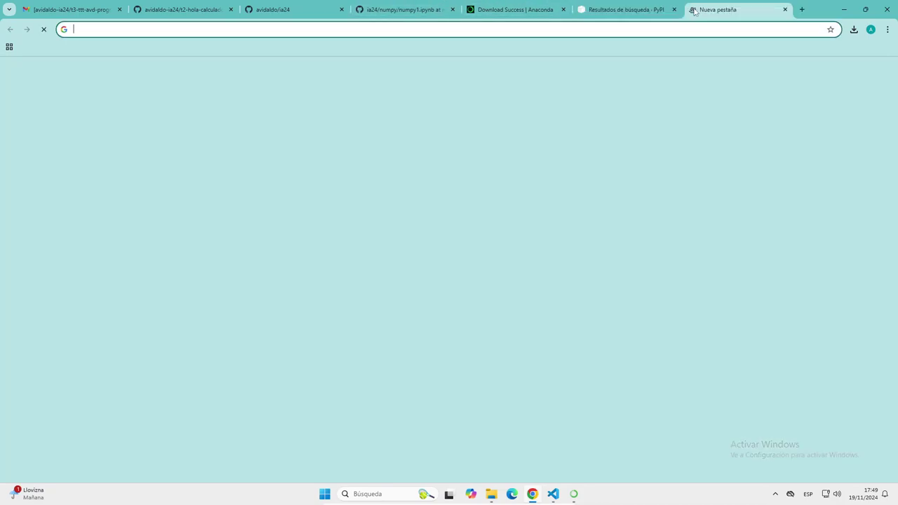
pyautogui.write('cond')
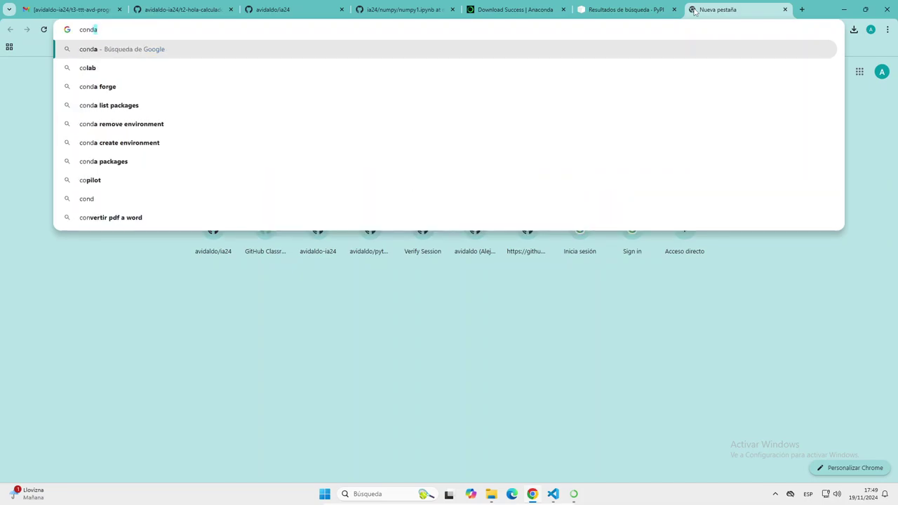
pyautogui.write('a packages not in')
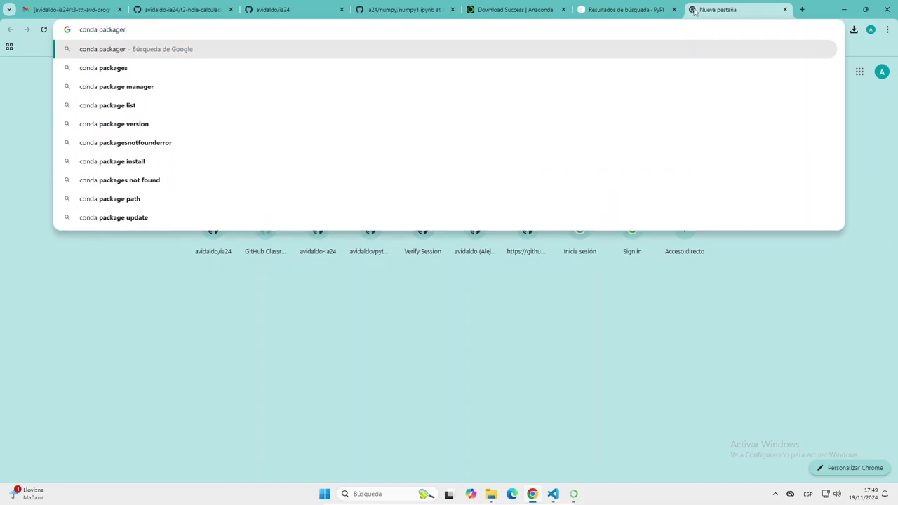
pyautogui.write(' pypi')
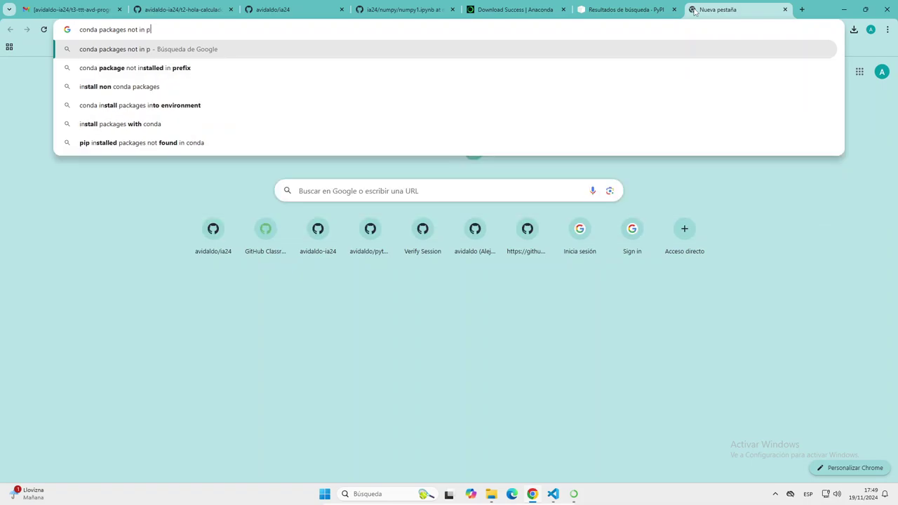
pyautogui.press('Return')
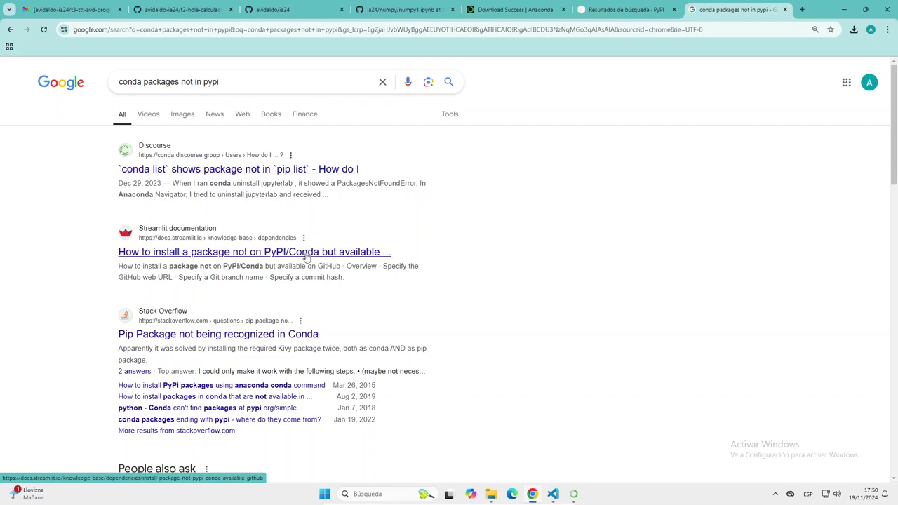
pyautogui.scroll(-3, 307, 257)
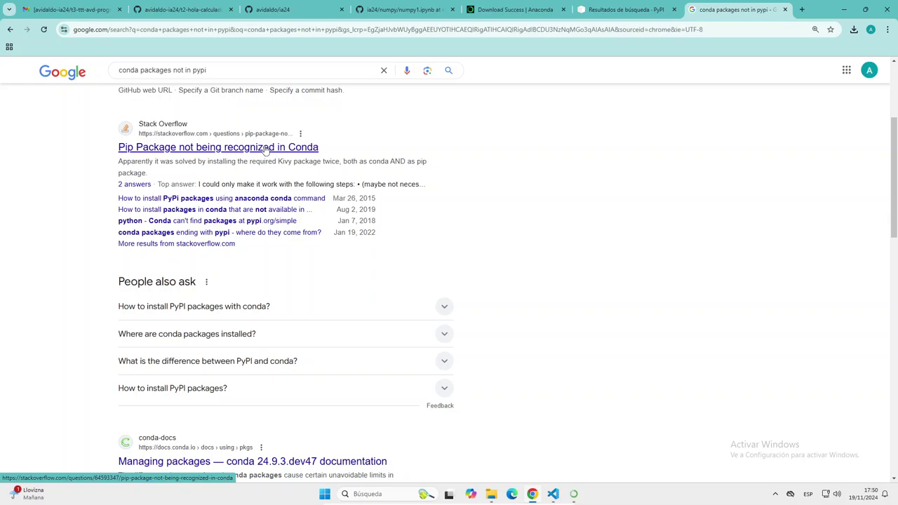
pyautogui.scroll(-4, 295, 165)
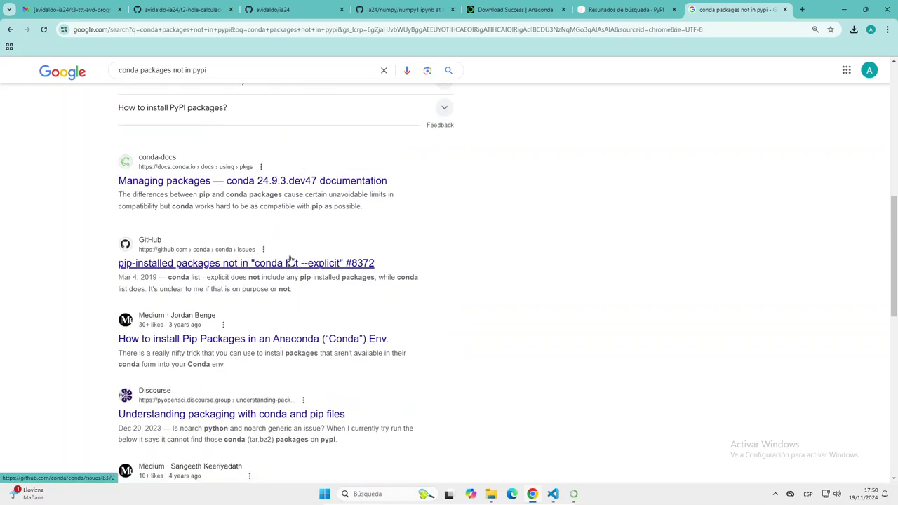
pyautogui.click(575, 495)
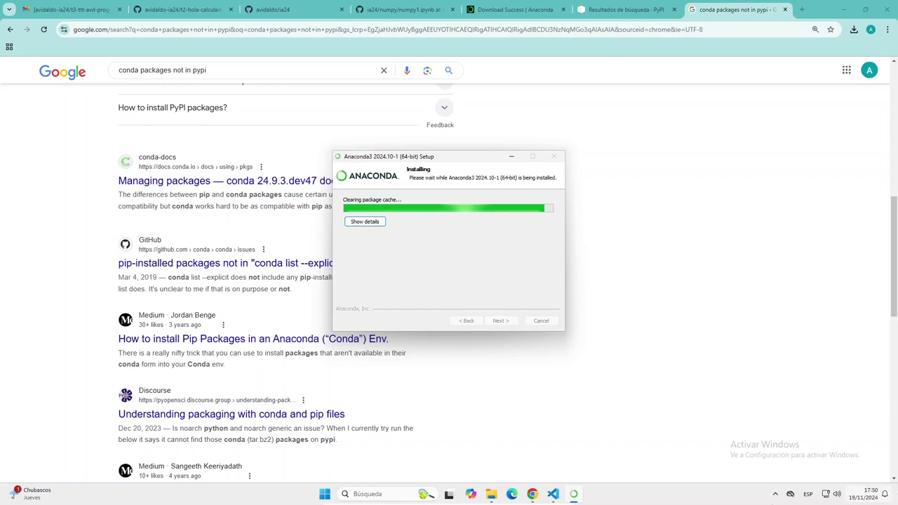
pyautogui.hotkey('alt', 'Tab')
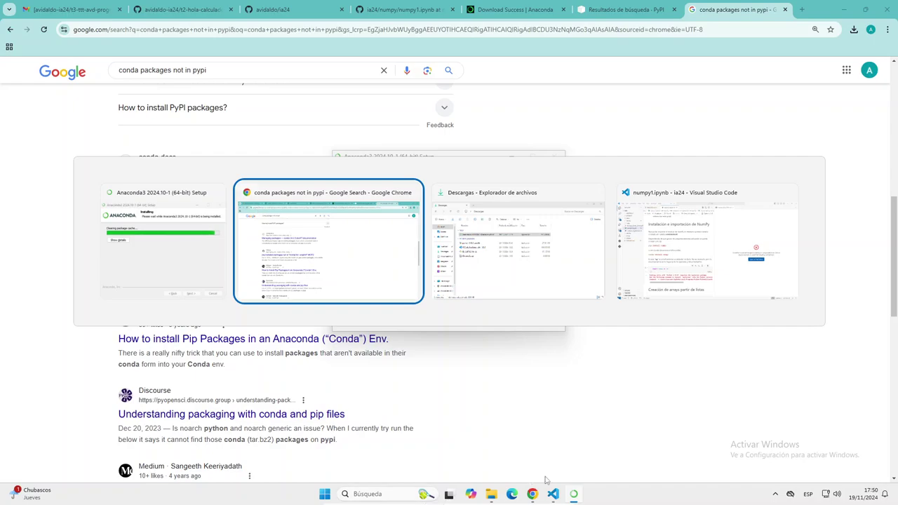
# Switch from the Windows virtual machine to the host's Chrome browser and start a new ChatGPT conversation.
pyautogui.moveTo(621, 498)
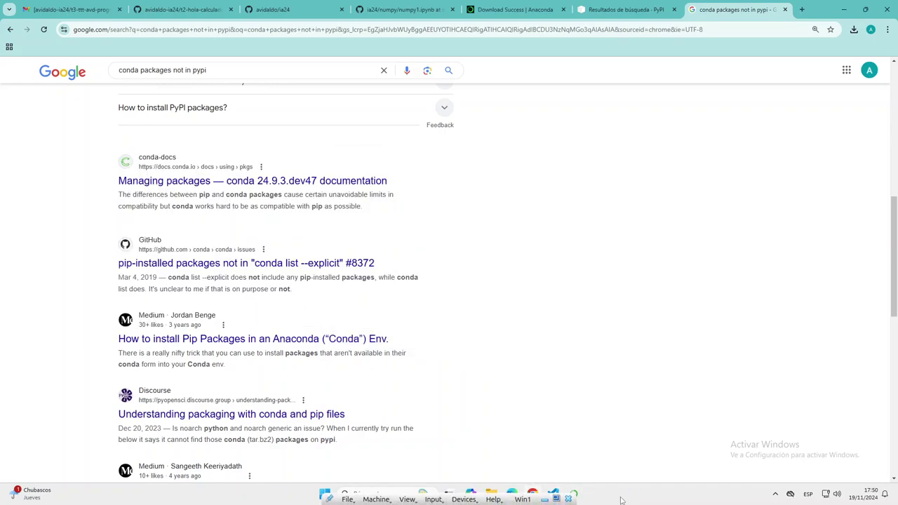
pyautogui.click(545, 498)
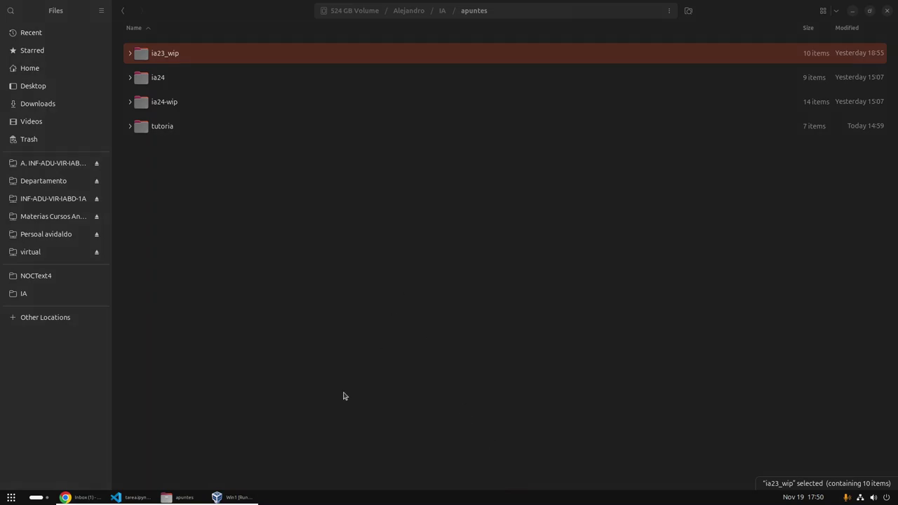
pyautogui.click(102, 497)
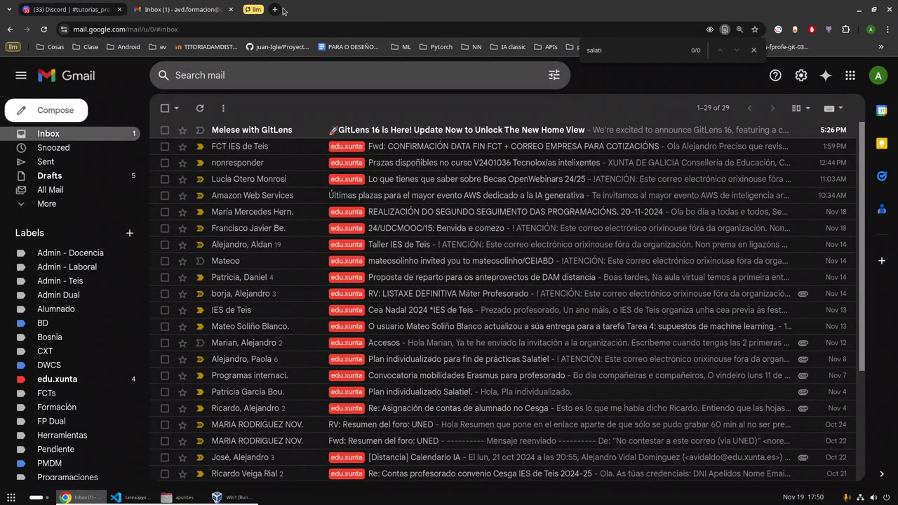
pyautogui.click(275, 9)
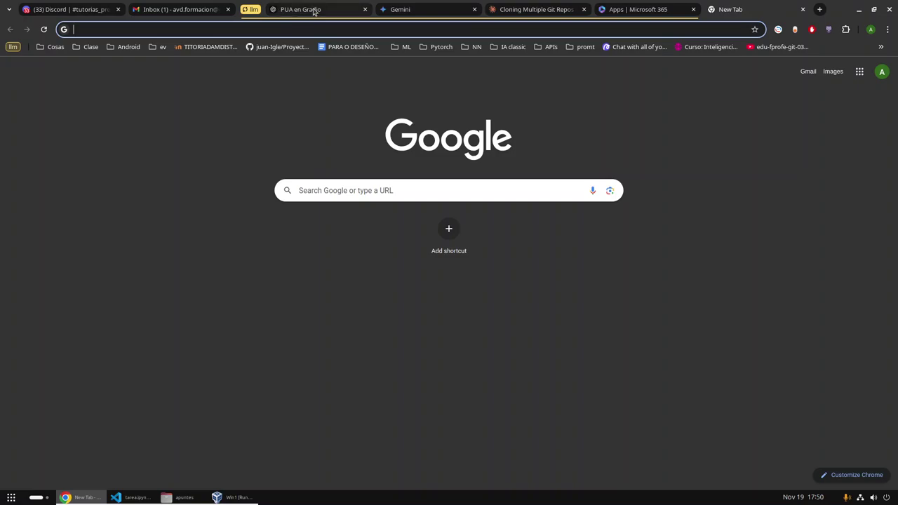
pyautogui.click(314, 10)
pyautogui.click(106, 69)
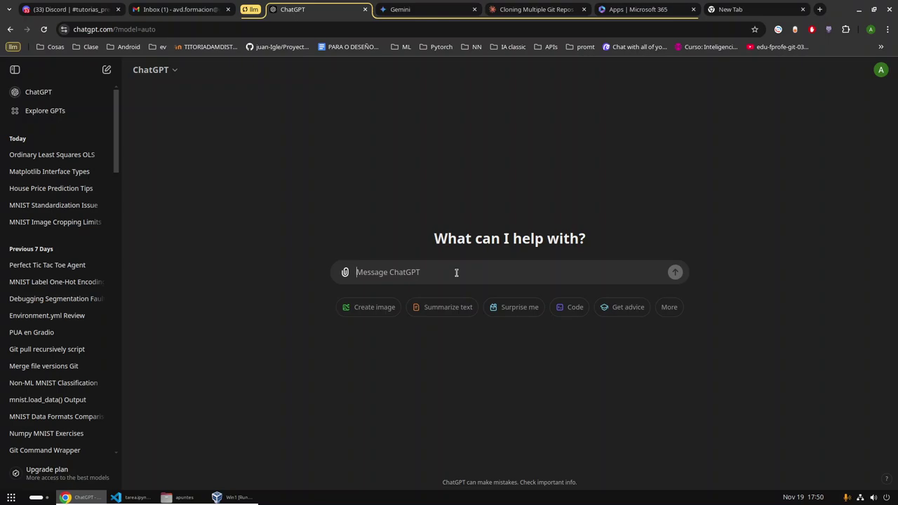
# Ask ChatGPT "hay algún problema en trabajar con pip y venv para machine learning en lugar de con conda?".
pyautogui.write('hay algún problme')
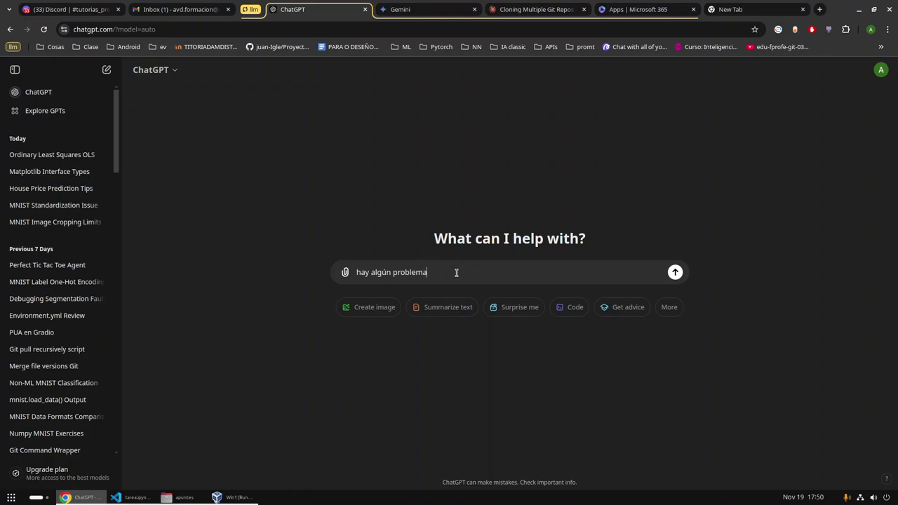
pyautogui.write('on pip y venv para mac')
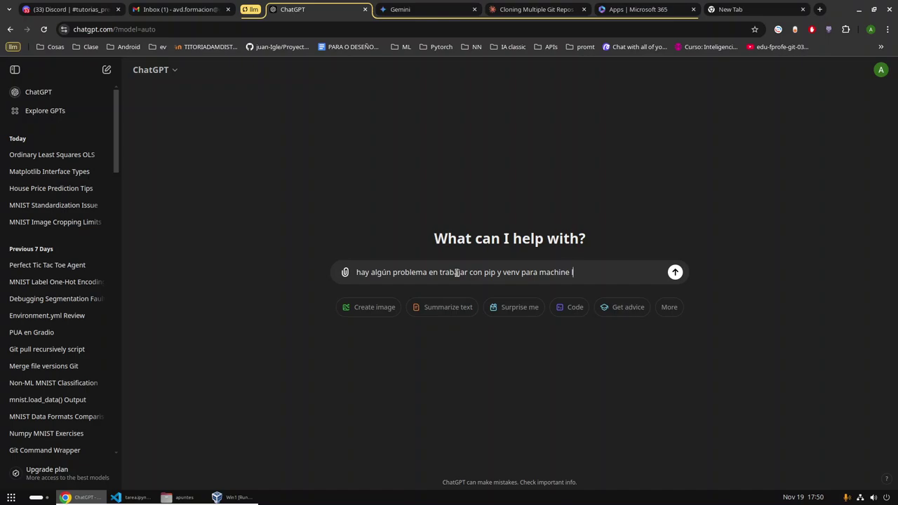
pyautogui.write('hine learning en lugar de con conda?')
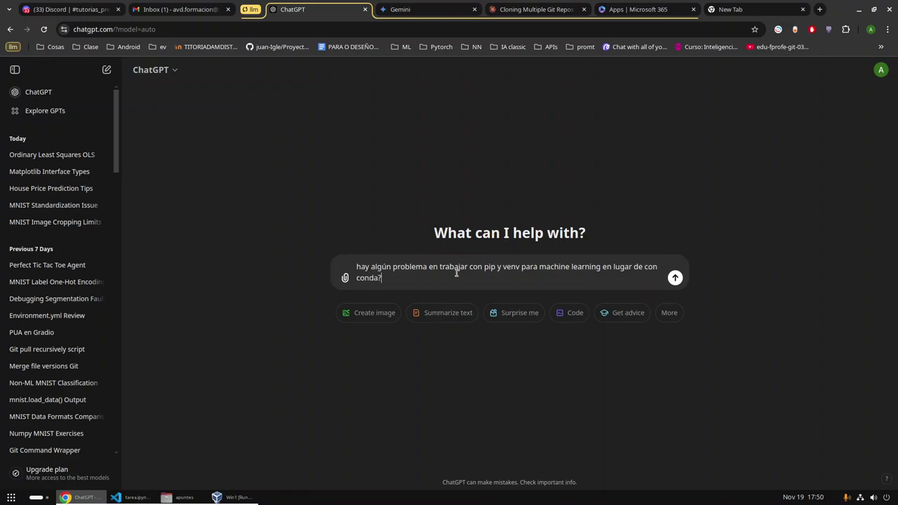
pyautogui.press('Return')
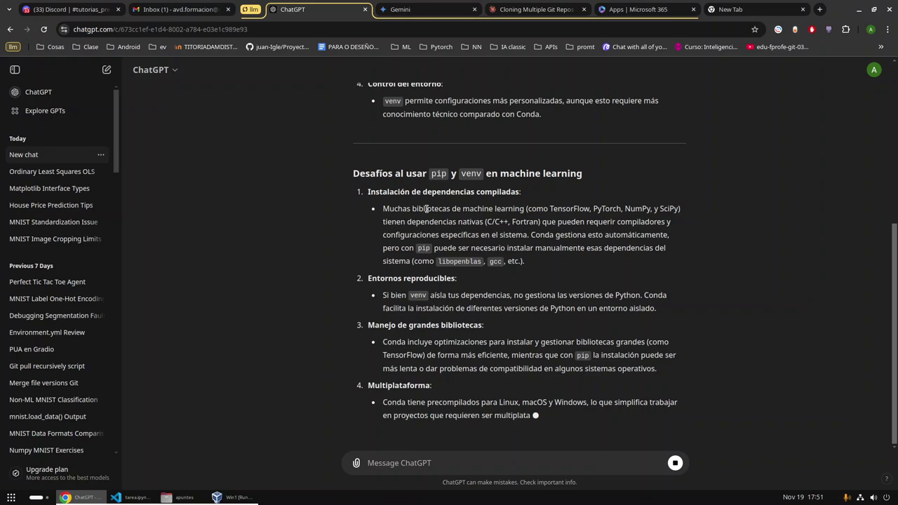
# Read the section of the answer on the challenges of pip and venv in machine learning, highlighting the compiled dependencies paragraph.
pyautogui.scroll(1, 391, 260)
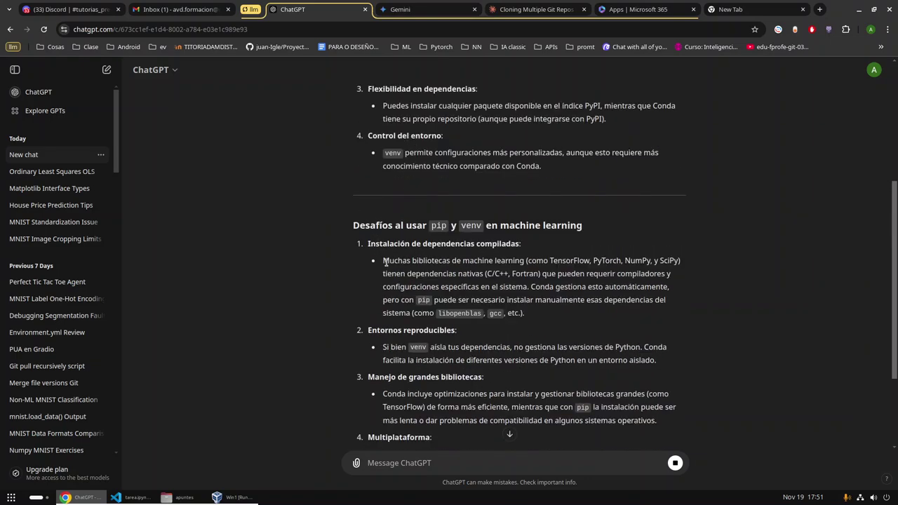
pyautogui.moveTo(386, 262); pyautogui.dragTo(553, 274)
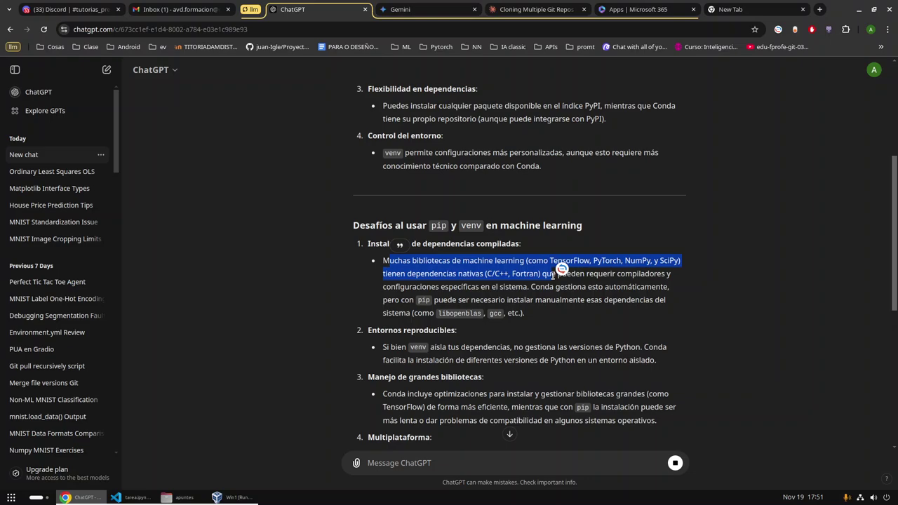
pyautogui.click(585, 275)
pyautogui.moveTo(542, 278); pyautogui.dragTo(527, 319)
pyautogui.click(535, 317)
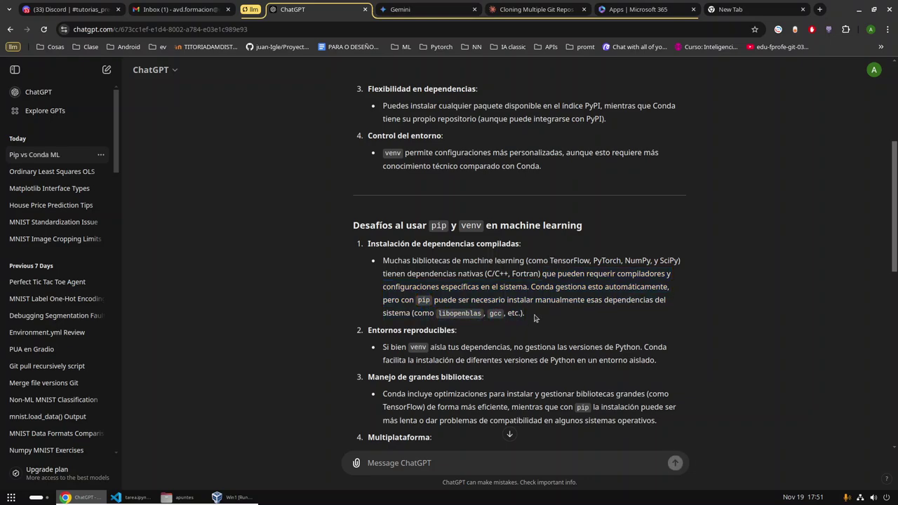
pyautogui.tripleClick(468, 311)
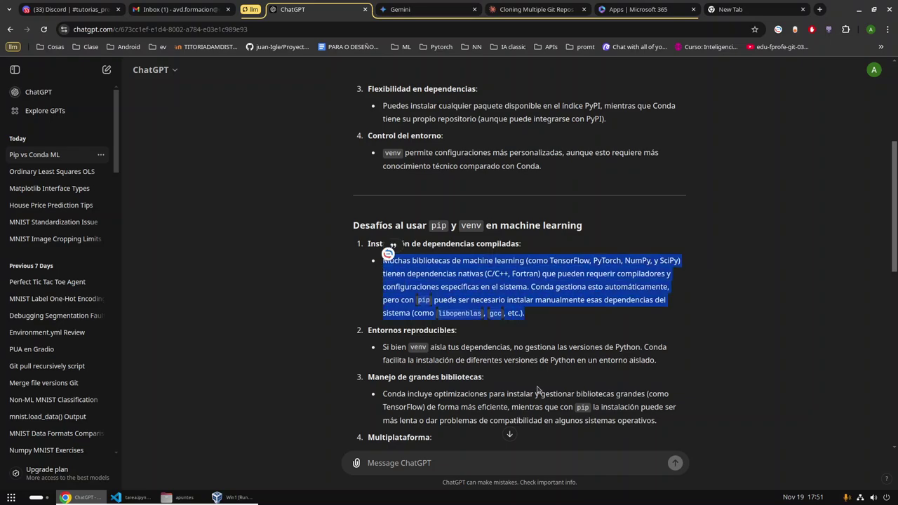
pyautogui.scroll(-3, 543, 372)
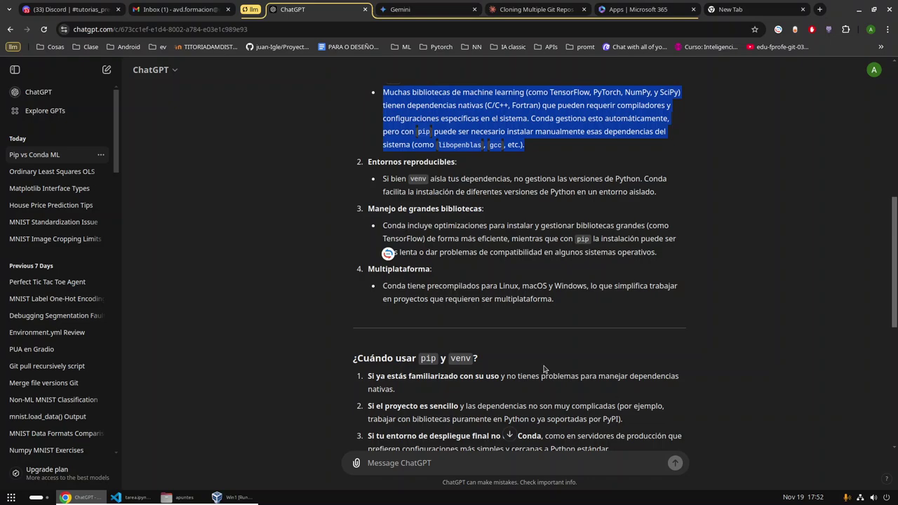
pyautogui.scroll(2, 543, 369)
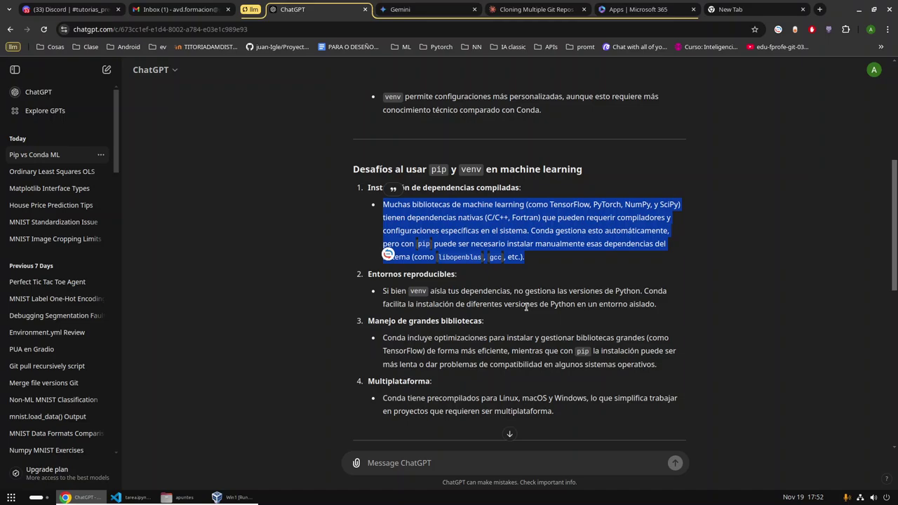
# Return to the Windows virtual machine and advance the Anaconda3 setup past its installation page.
pyautogui.click(231, 496)
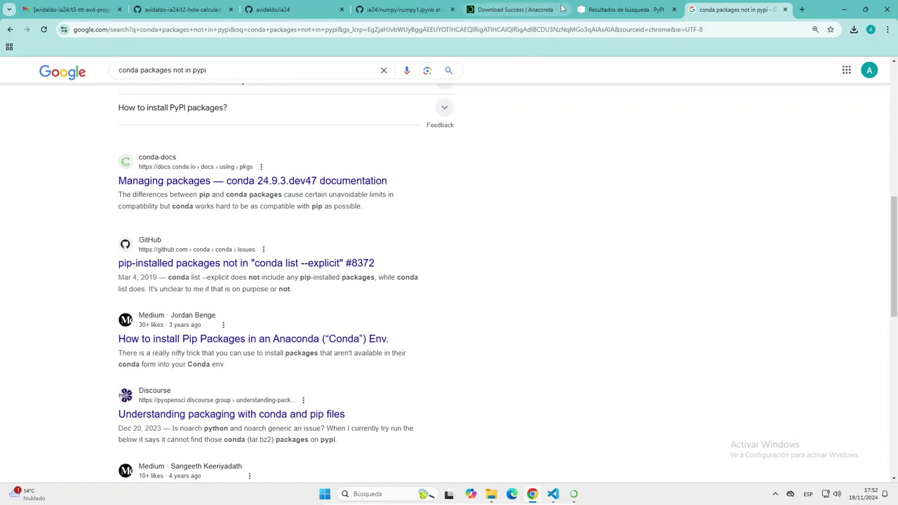
pyautogui.click(573, 492)
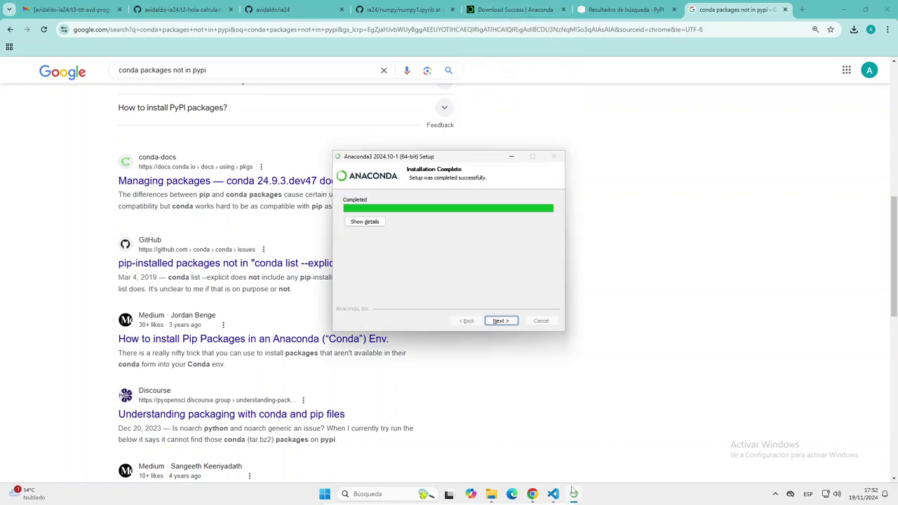
pyautogui.click(500, 322)
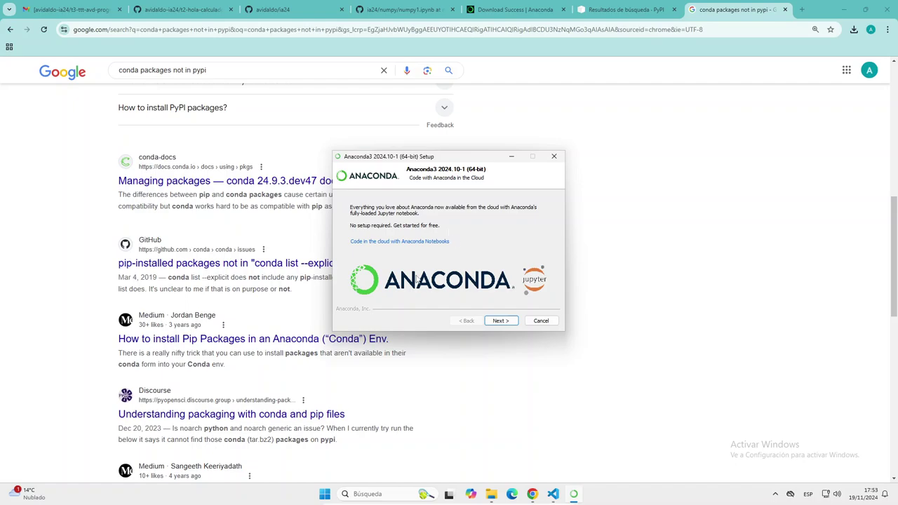
# Return to Chrome, search Google for google colab in a new tab, and open the Colab site from the results.
pyautogui.click(750, 79)
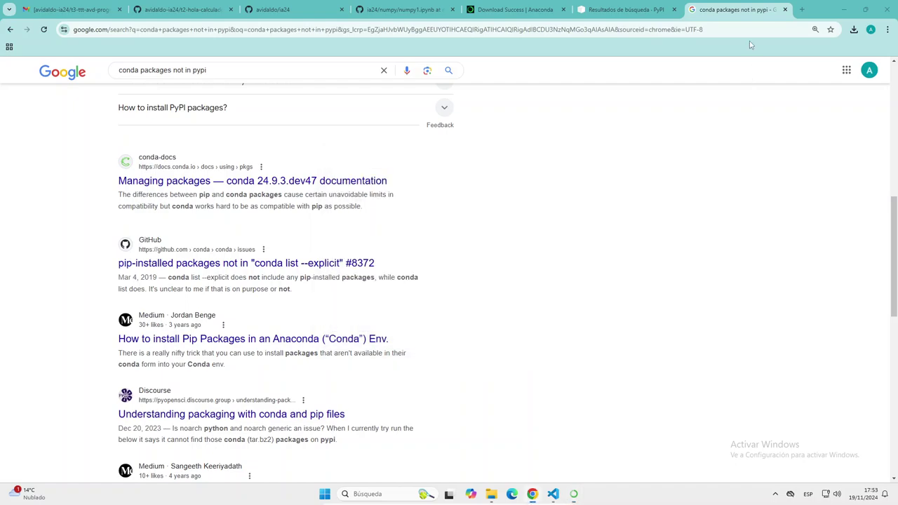
pyautogui.click(800, 10)
pyautogui.write('google clo')
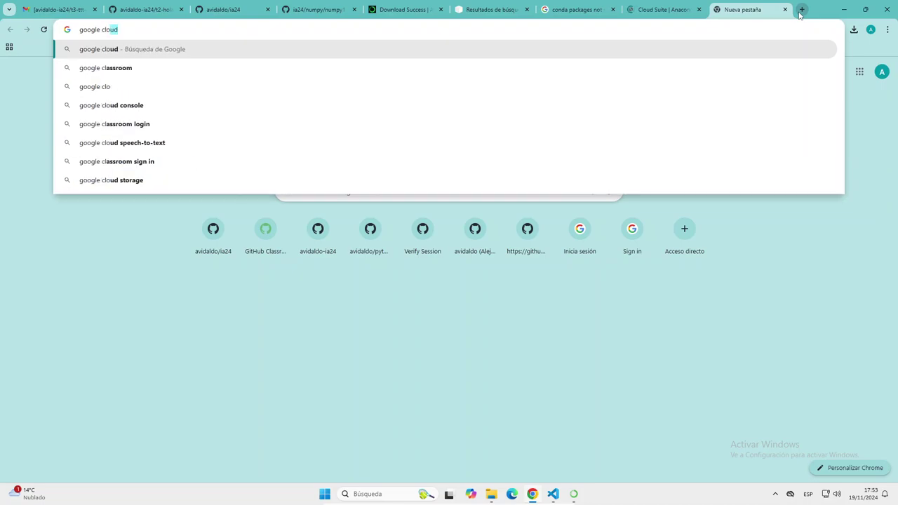
pyautogui.press('BackSpace')
pyautogui.press('BackSpace')
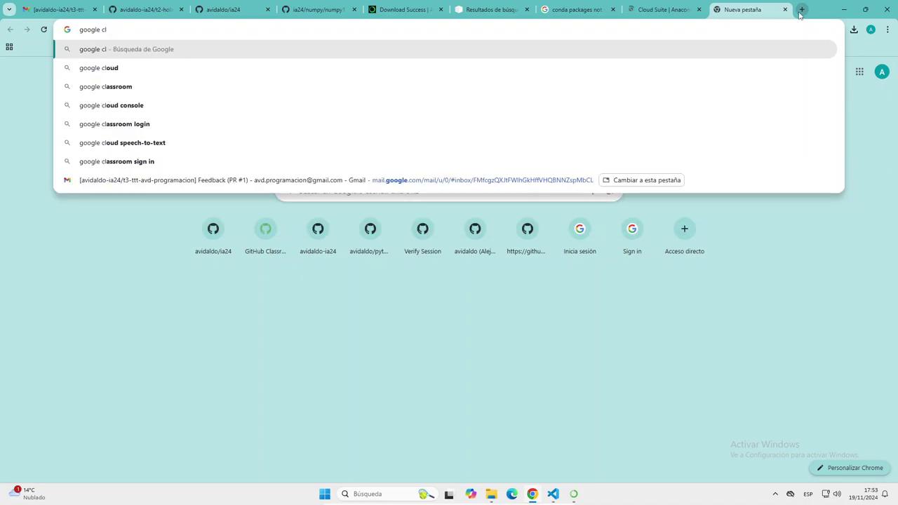
pyautogui.press('BackSpace')
pyautogui.write('ola')
pyautogui.press('Return')
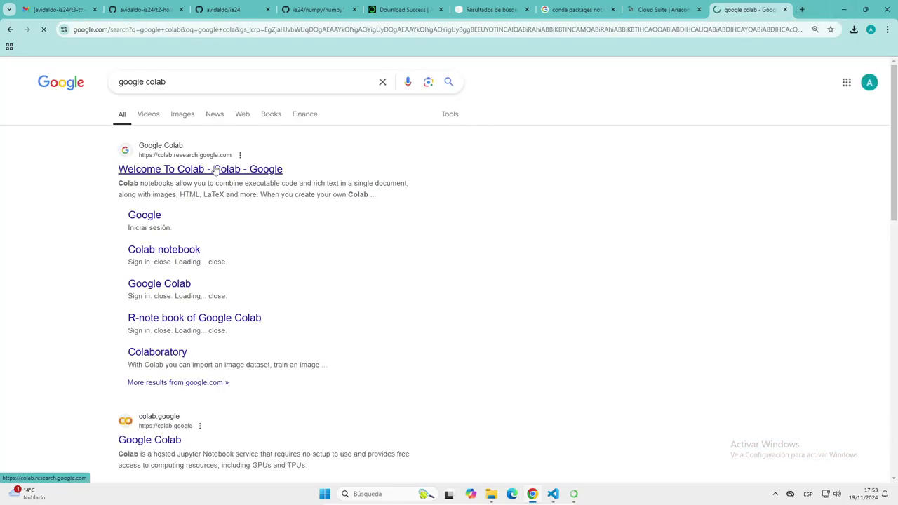
pyautogui.click(152, 442)
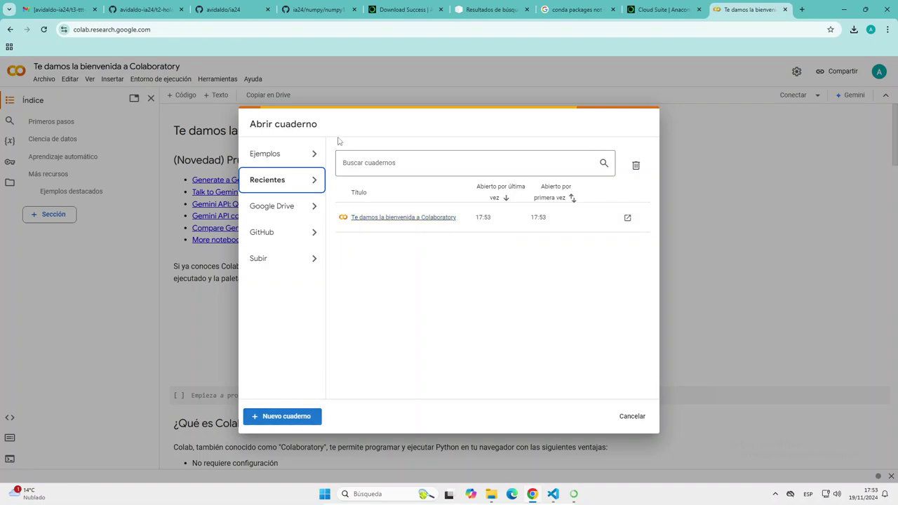
# Open the recent notebook "Te damos la bienvenida a Colaboratory" and read through its introduction and Primeros pasos section.
pyautogui.click(409, 219)
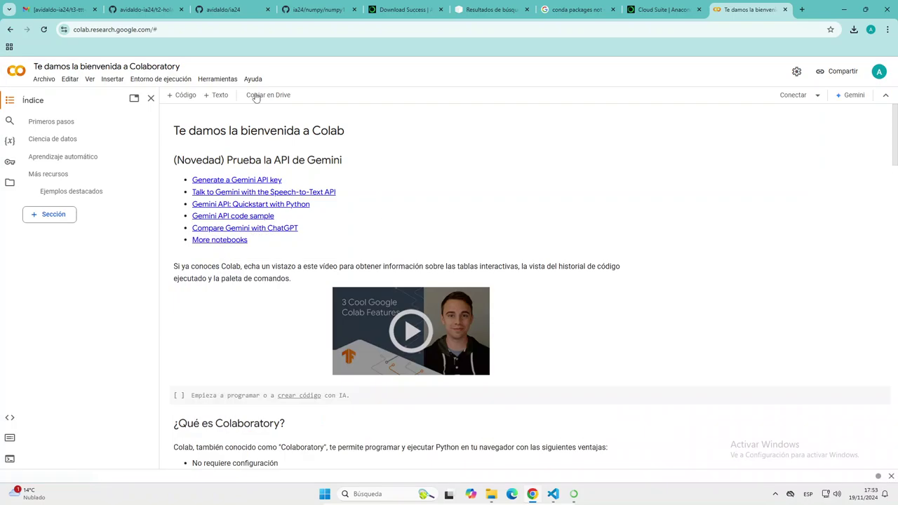
pyautogui.scroll(-3, 266, 369)
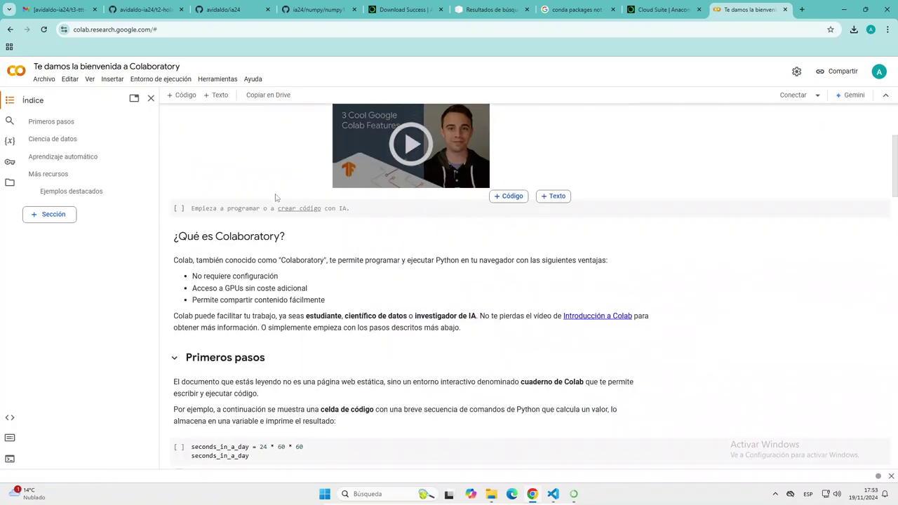
pyautogui.scroll(-3, 363, 254)
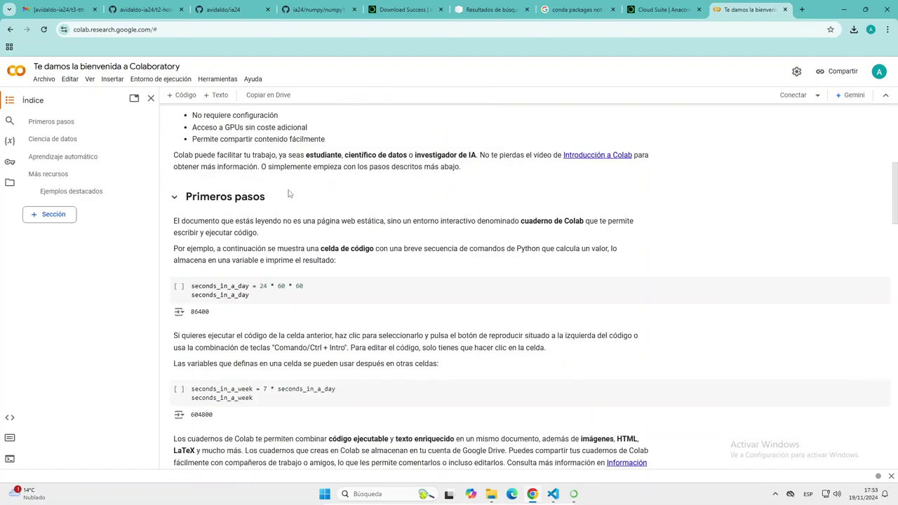
# Read the code cells through the Ciencia de datos section, highlighting its numpy, IPython and matplotlib imports.
pyautogui.scroll(-2, 232, 196)
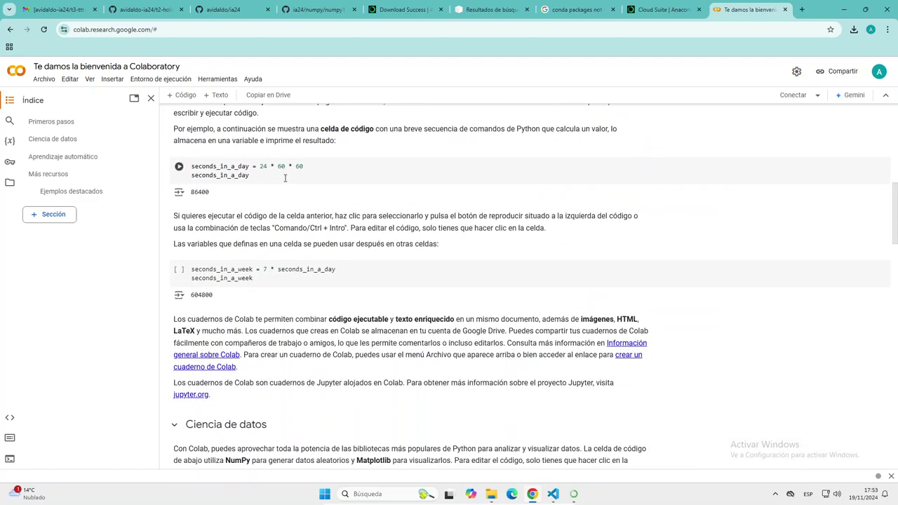
pyautogui.click(226, 168)
pyautogui.scroll(-4, 332, 260)
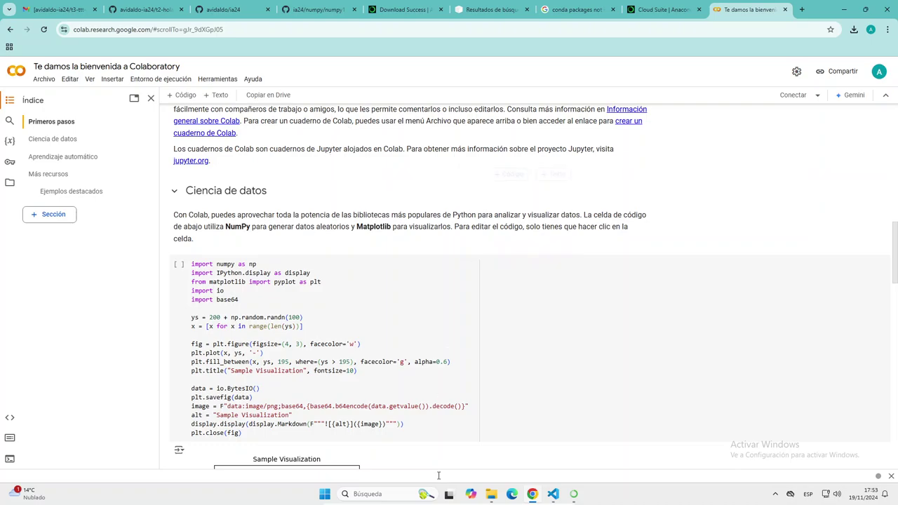
pyautogui.scroll(-2, 257, 245)
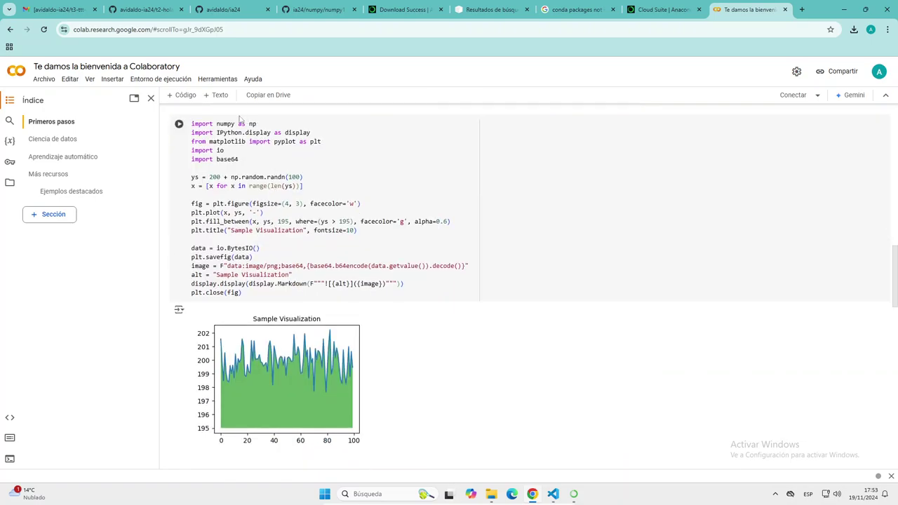
pyautogui.moveTo(256, 124); pyautogui.dragTo(190, 124)
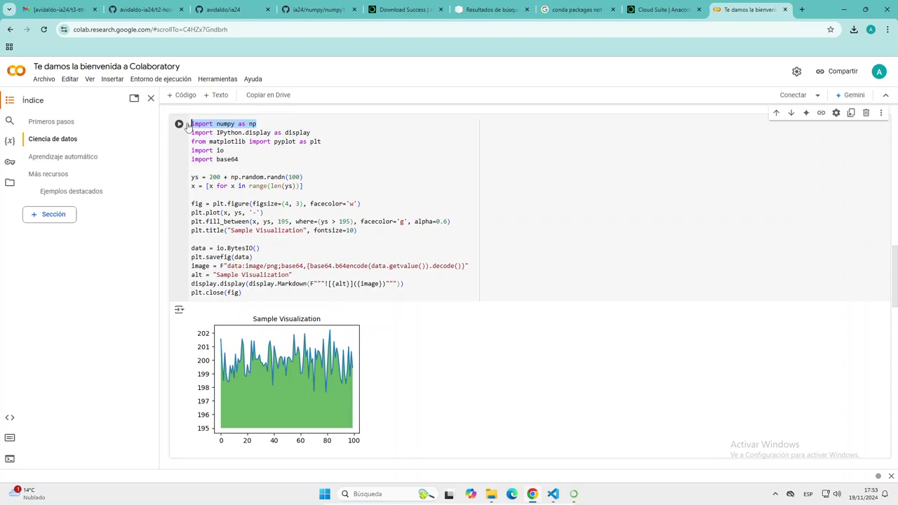
pyautogui.doubleClick(226, 132)
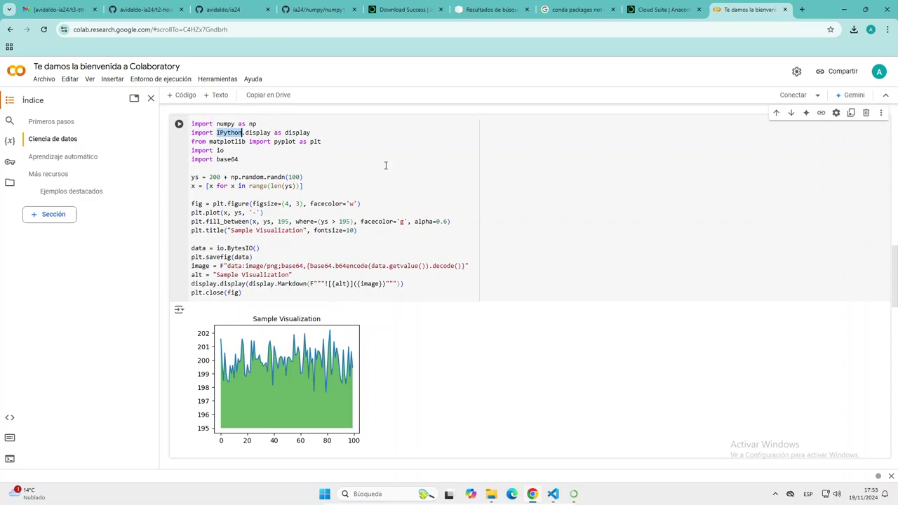
pyautogui.click(243, 142)
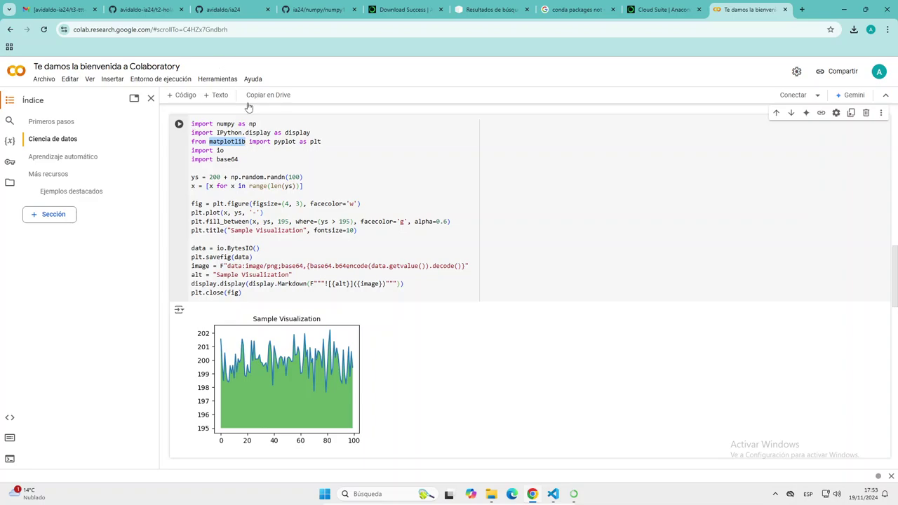
# Examine the runtime connection options, then open Gemini and cancel its privacy notice.
pyautogui.click(818, 96)
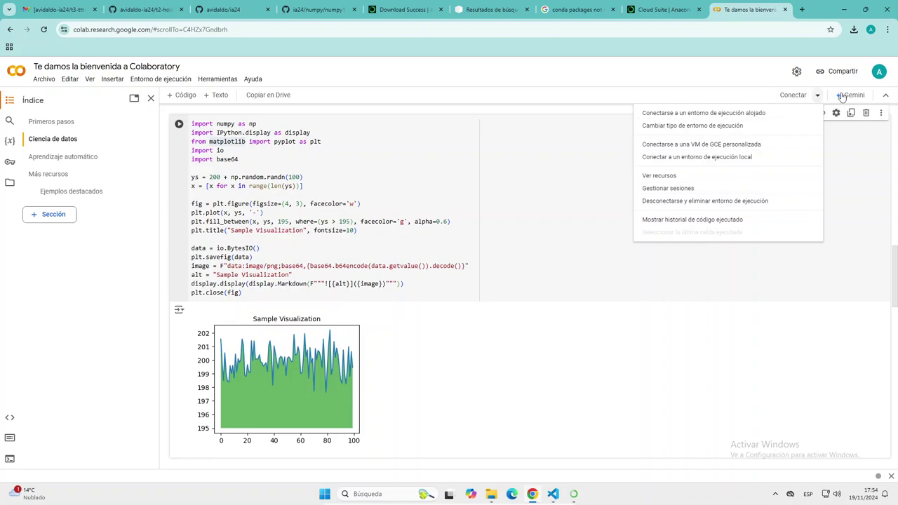
pyautogui.click(542, 102)
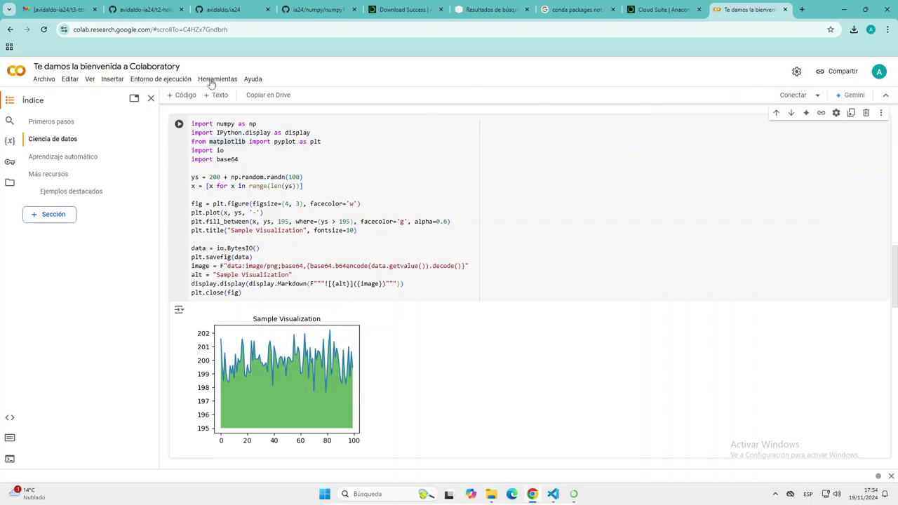
pyautogui.click(844, 97)
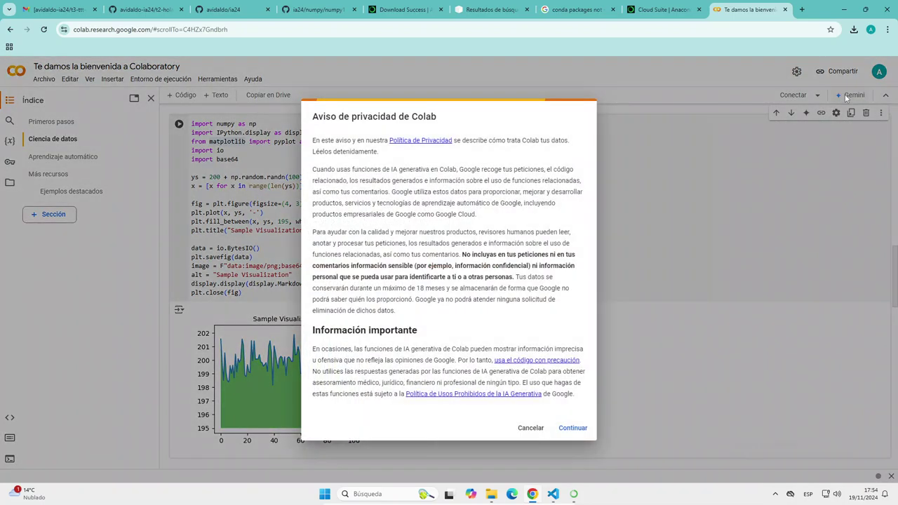
pyautogui.click(530, 430)
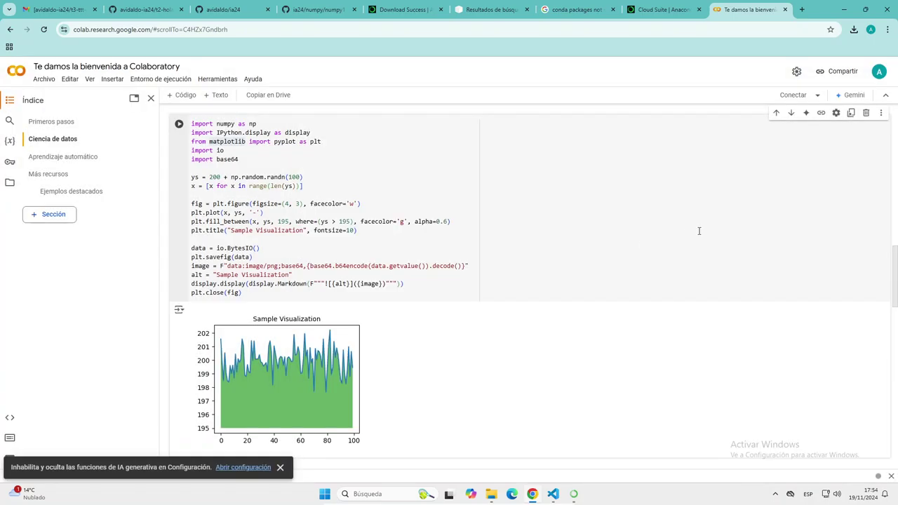
# Read the Más recursos section of the notebook, highlighting the TensorFlow con TPUs entry under Uso de hardware acelerado.
pyautogui.scroll(-12, 272, 335)
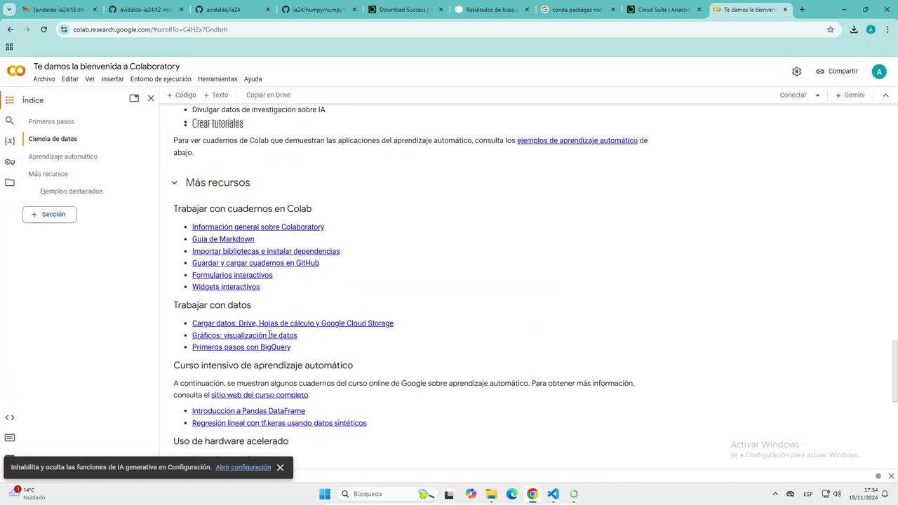
pyautogui.scroll(-2, 271, 325)
pyautogui.scroll(3, 271, 334)
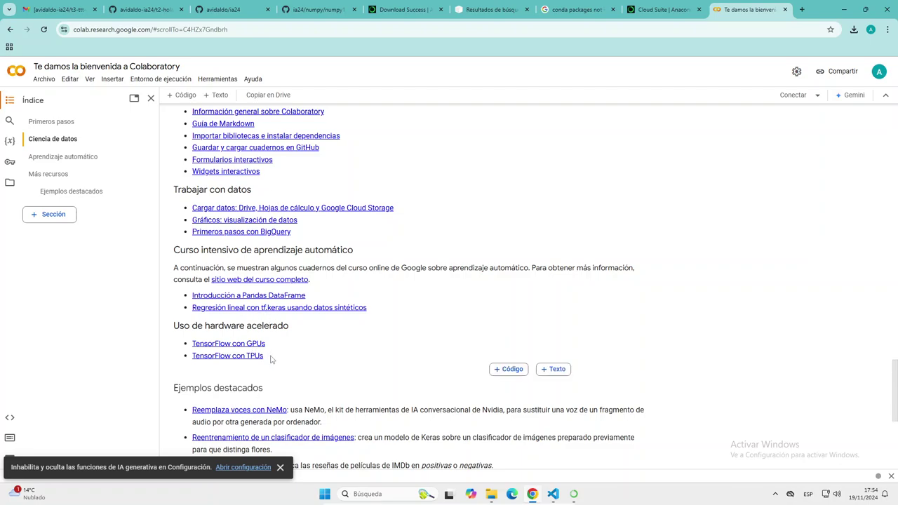
pyautogui.moveTo(264, 356); pyautogui.dragTo(174, 355)
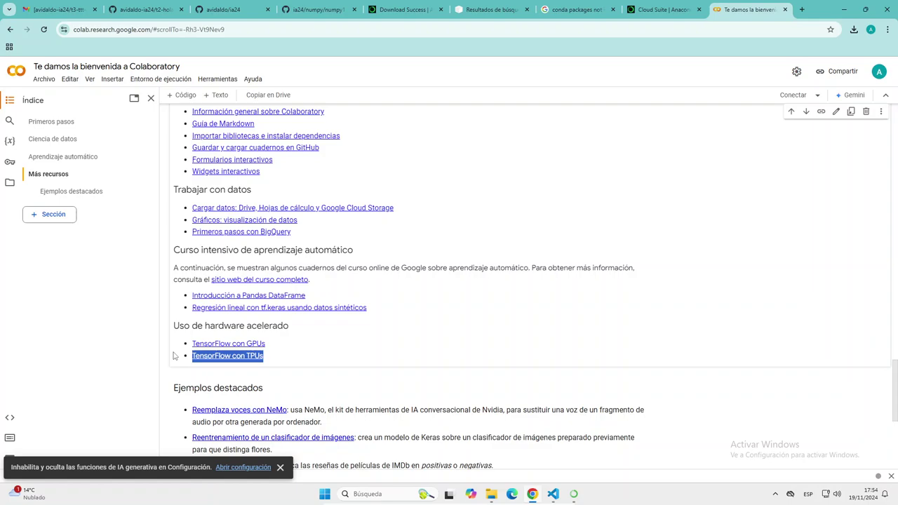
pyautogui.click(30, 494)
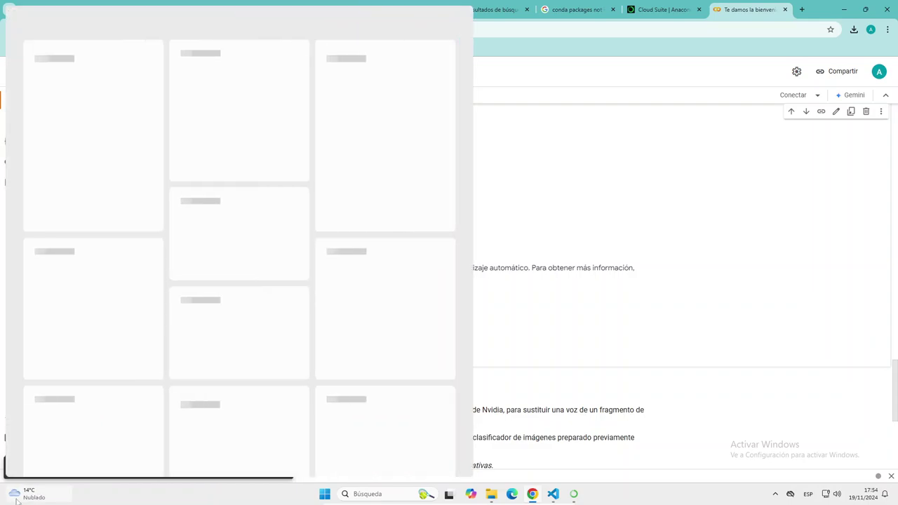
pyautogui.click(749, 160)
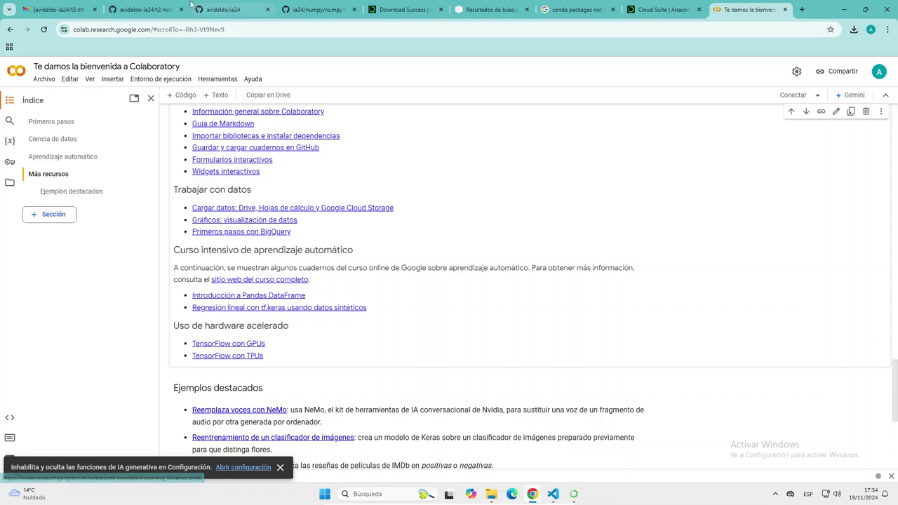
# Close the Anaconda Cloud Suite page, return to the Anaconda3 setup and advance past its Code with Anaconda in the Cloud page.
pyautogui.click(672, 10)
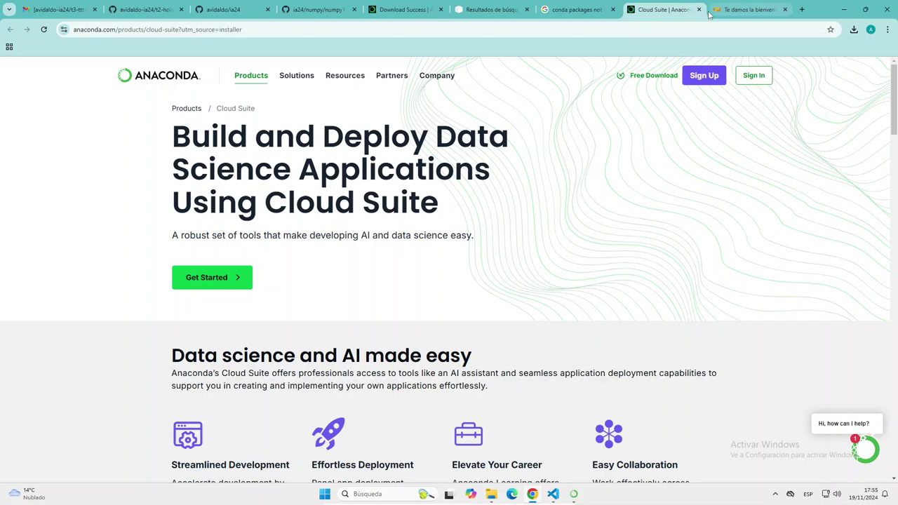
pyautogui.click(699, 9)
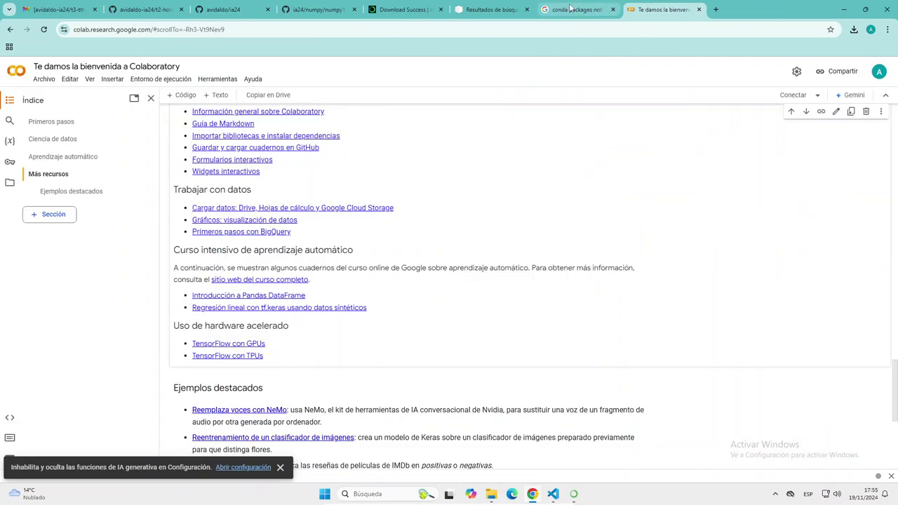
pyautogui.click(578, 497)
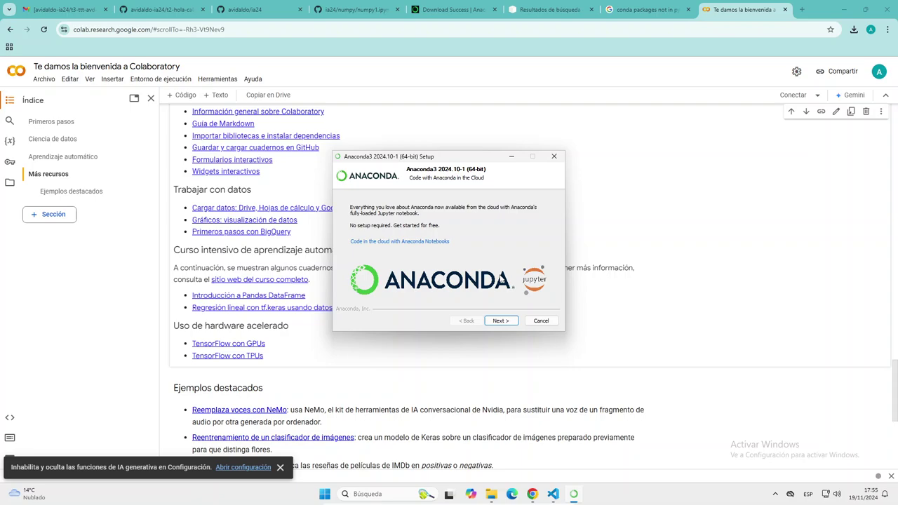
pyautogui.click(505, 320)
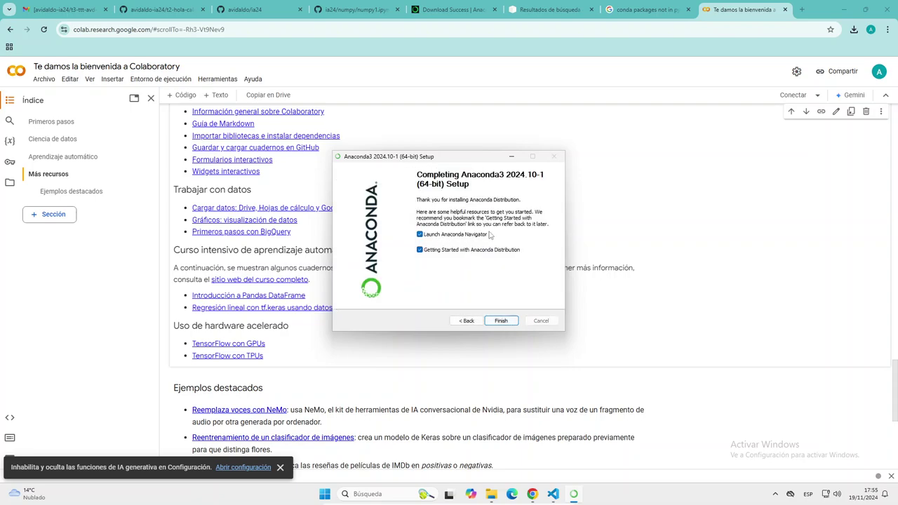
# Finish the Anaconda3 setup with Launch Anaconda Navigator and Getting Started with Anaconda Distribution enabled.
pyautogui.click(445, 237)
pyautogui.click(453, 238)
pyautogui.click(450, 241)
pyautogui.click(449, 242)
pyautogui.click(445, 253)
pyautogui.click(463, 251)
pyautogui.click(499, 320)
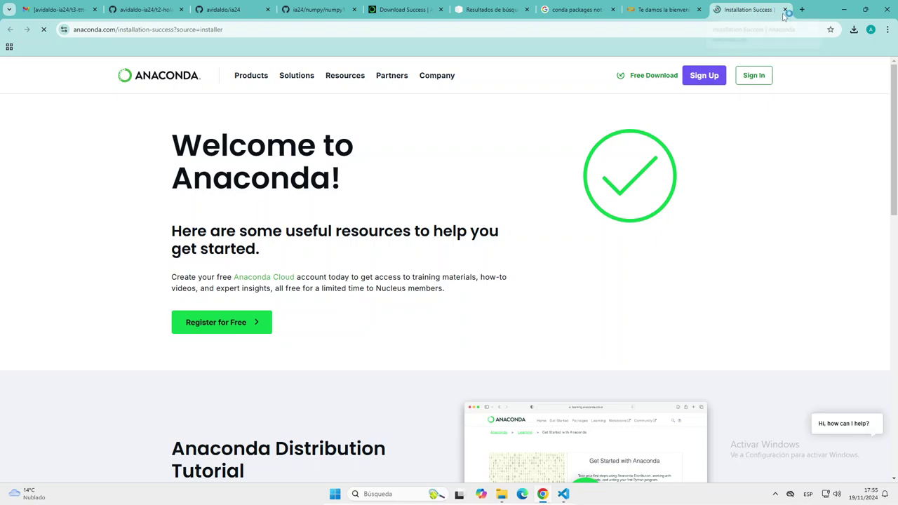
# Close the Anaconda installation and download, Colab, Google search and PyPI pages to return to numpy1.ipynb on GitHub.
pyautogui.click(785, 10)
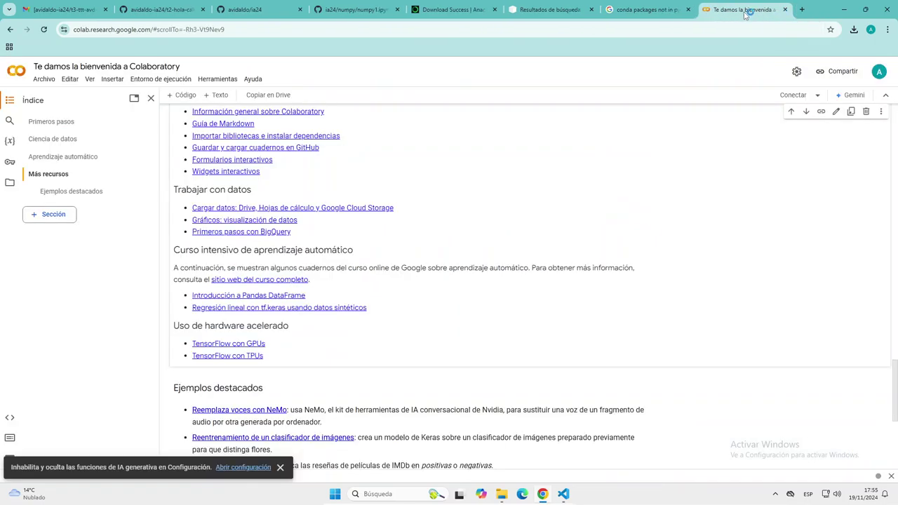
pyautogui.click(785, 10)
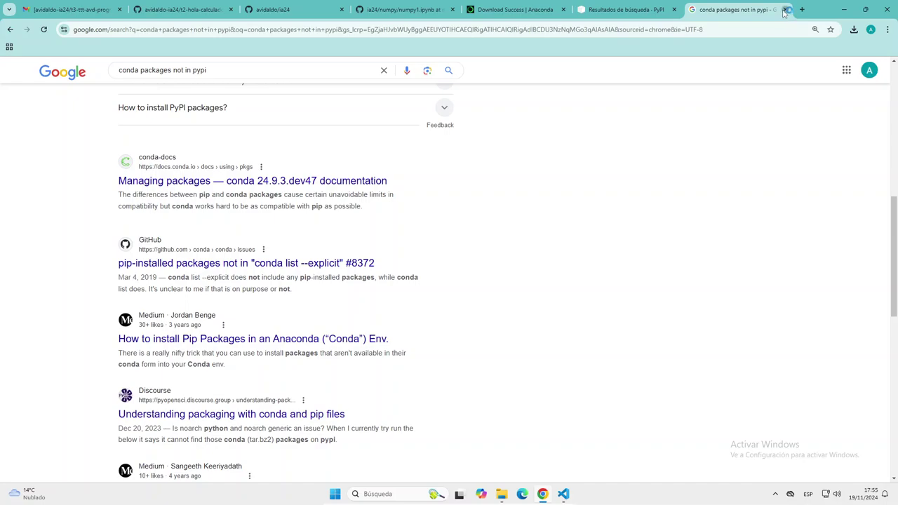
pyautogui.click(785, 10)
pyautogui.click(674, 10)
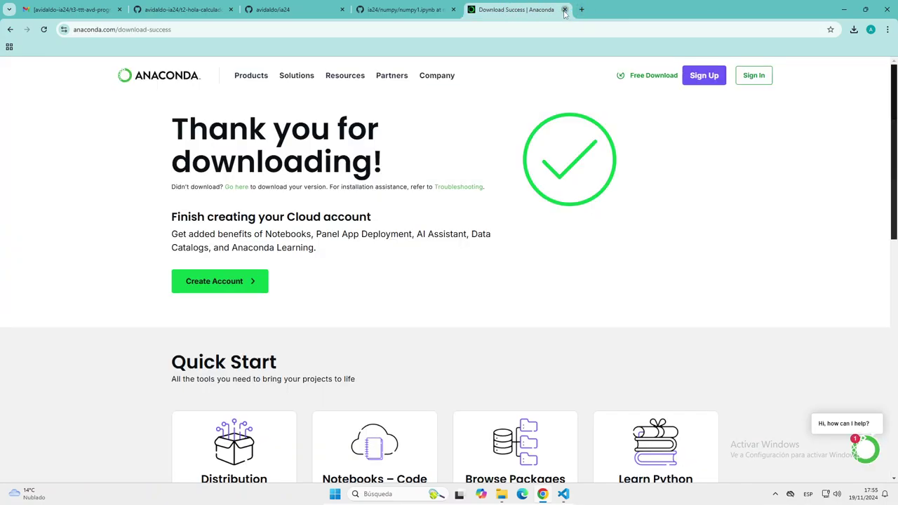
pyautogui.click(564, 10)
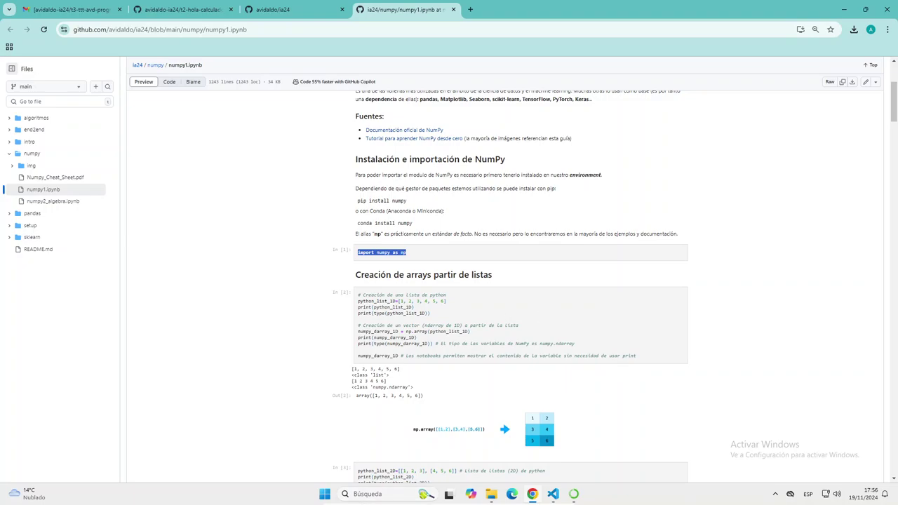
# Switch to Anaconda Navigator, dismiss the AI Coding Help sign-in dialog and look over the applications on Home.
pyautogui.click(574, 494)
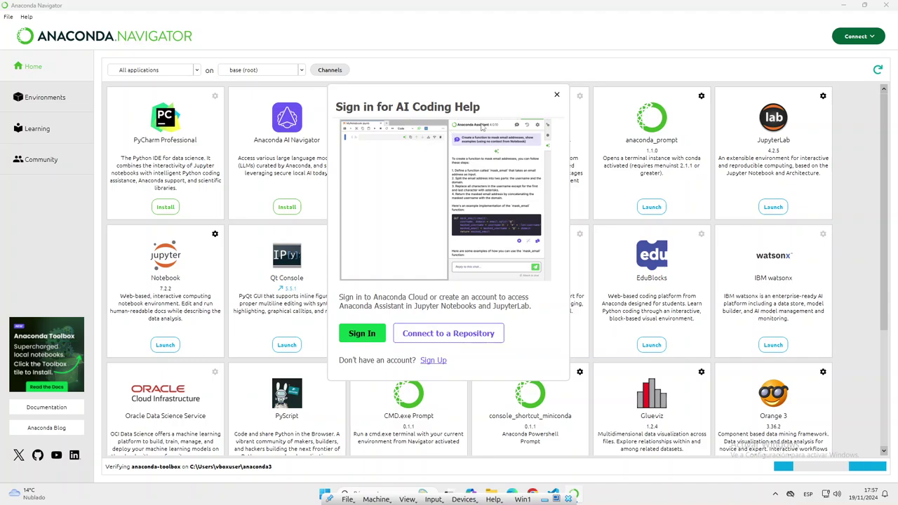
pyautogui.click(557, 96)
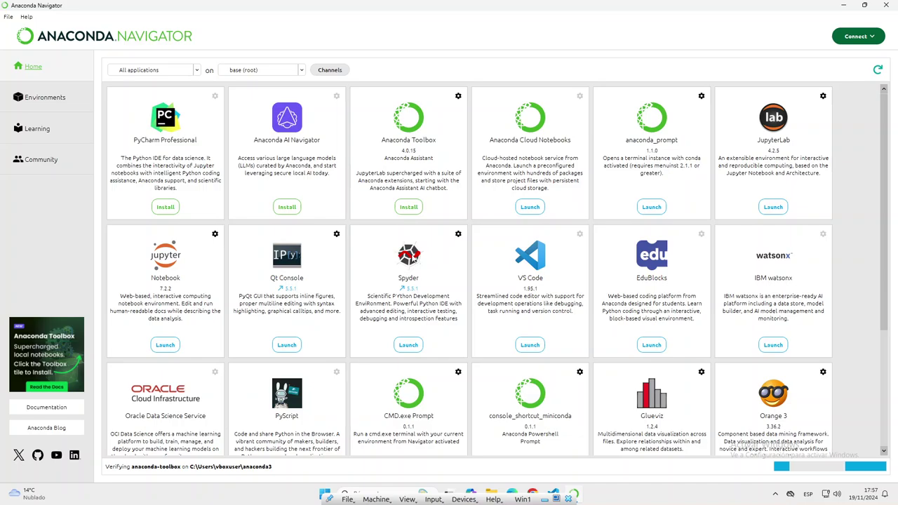
pyautogui.scroll(-4, 408, 256)
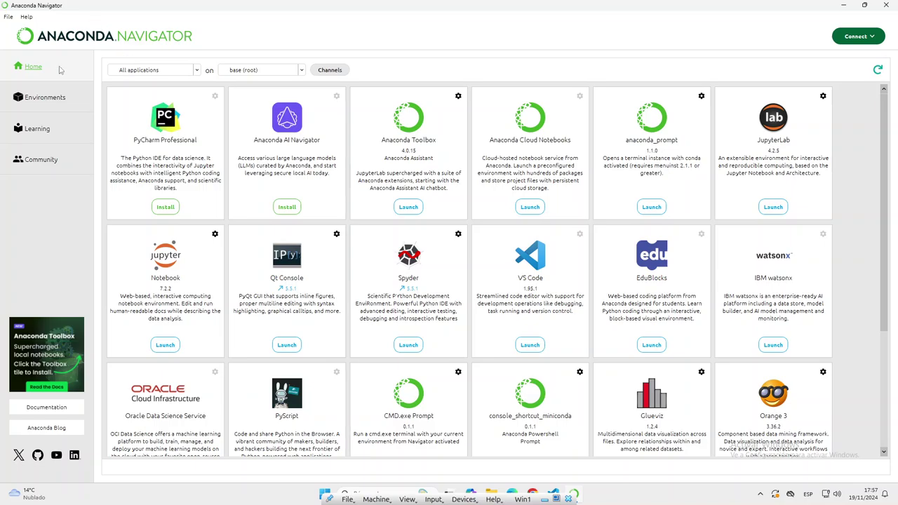
# Open the environments view and look through the packages installed in base (root).
pyautogui.click(46, 101)
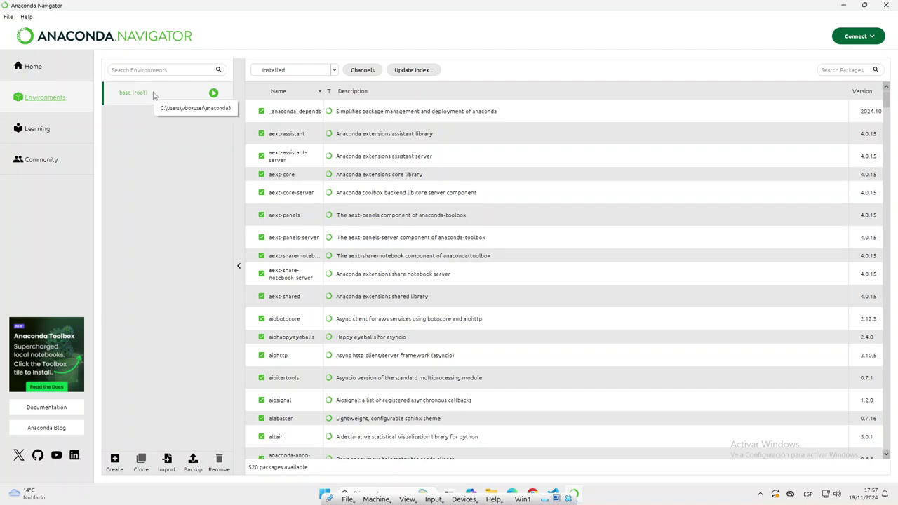
pyautogui.scroll(-10, 311, 236)
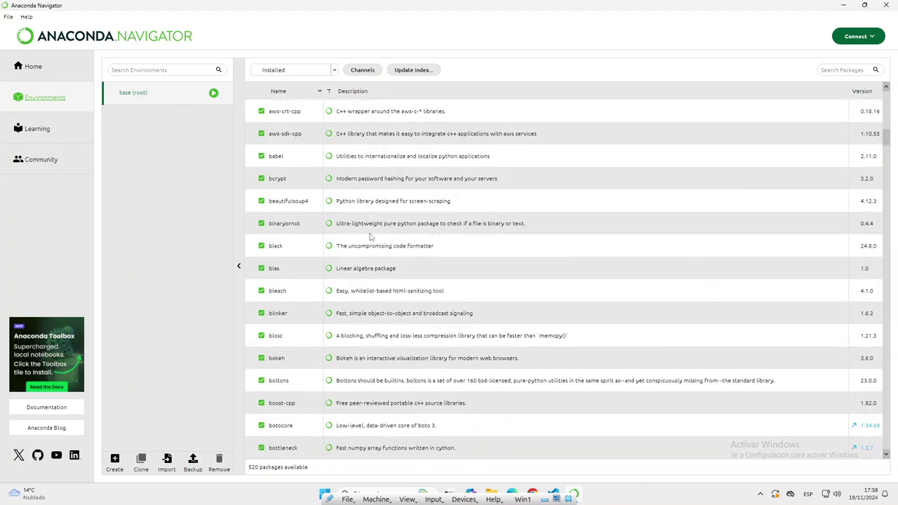
pyautogui.scroll(-20, 370, 237)
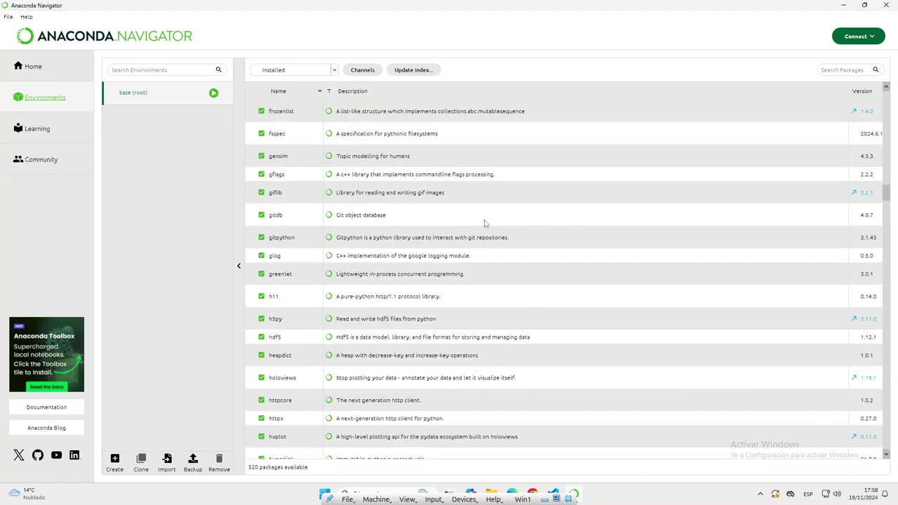
pyautogui.scroll(-20, 484, 223)
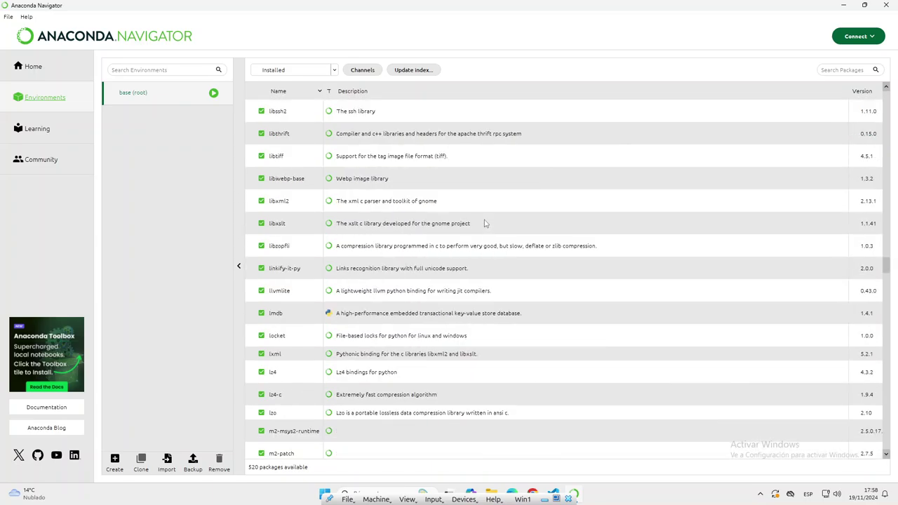
pyautogui.scroll(-20, 484, 223)
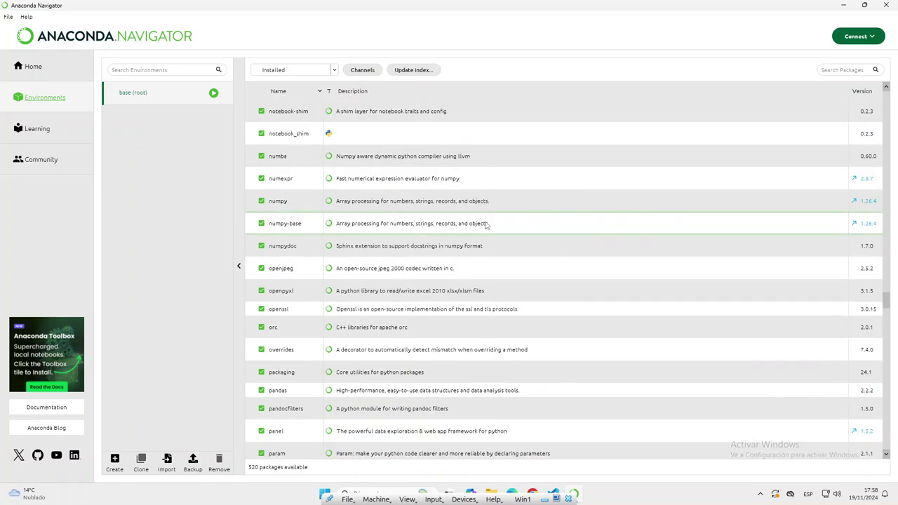
pyautogui.scroll(6, 485, 225)
# Search the installed packages of base (root) for numpy and then for pandas.
pyautogui.click(836, 69)
pyautogui.write('numop')
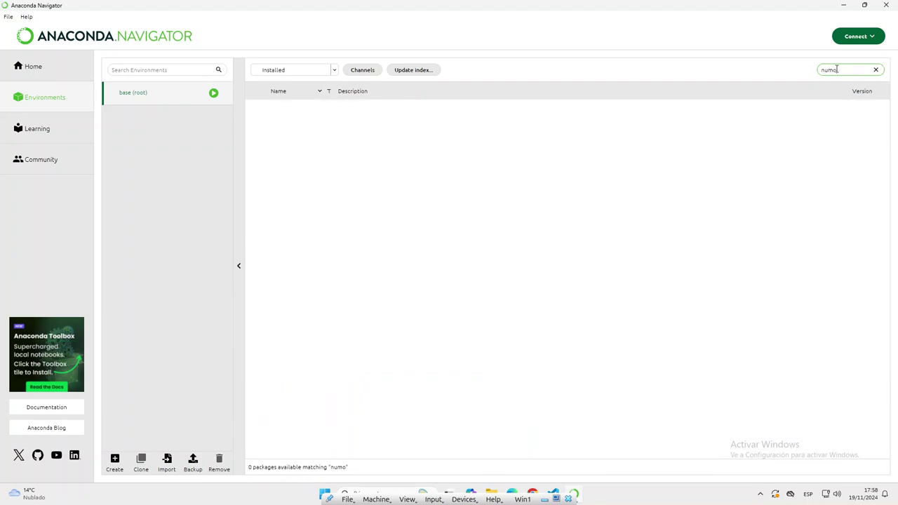
pyautogui.press('BackSpace')
pyautogui.write('py')
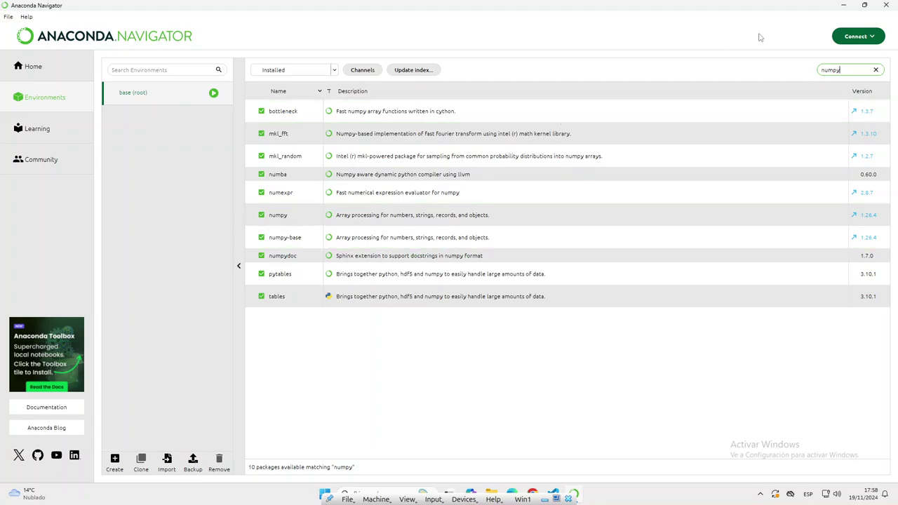
pyautogui.hotkey('ctrl', 'a')
pyautogui.write('pandas')
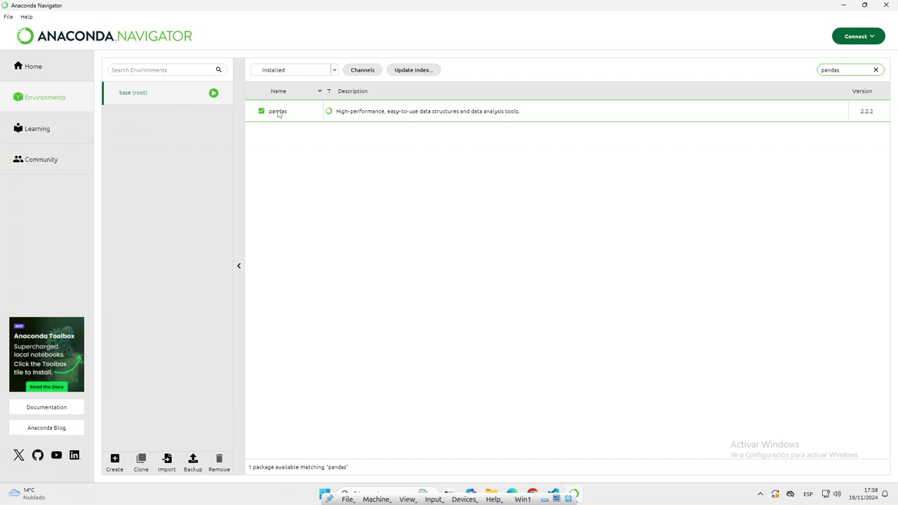
# Search the installed packages of base (root) for tensorflow.
pyautogui.hotkey('ctrl', 'a')
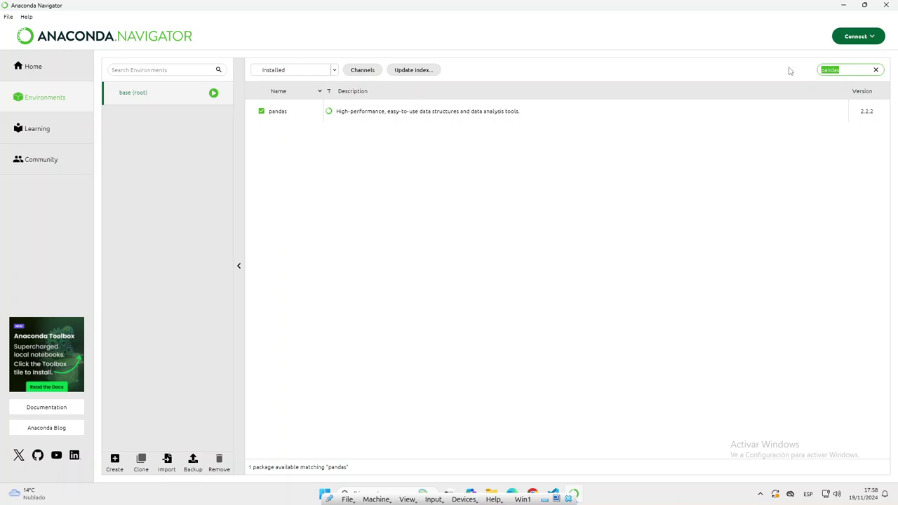
pyautogui.write('tensor')
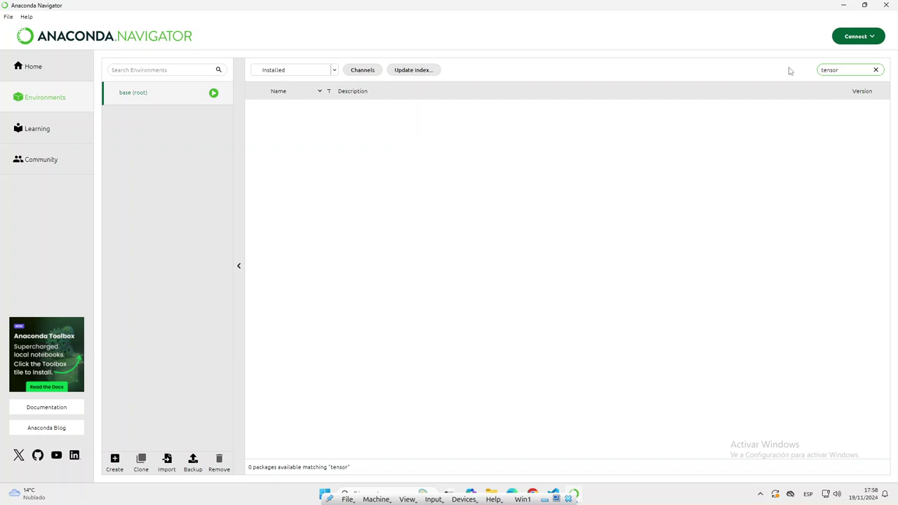
pyautogui.write('flow')
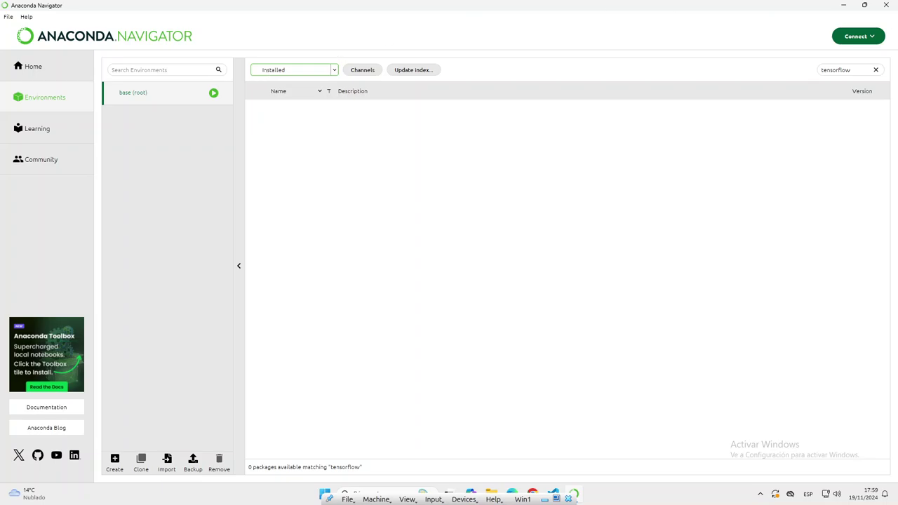
# Try to launch Jupyter Notebook from the Home applications and restore the Navigator window to a smaller size.
pyautogui.click(51, 67)
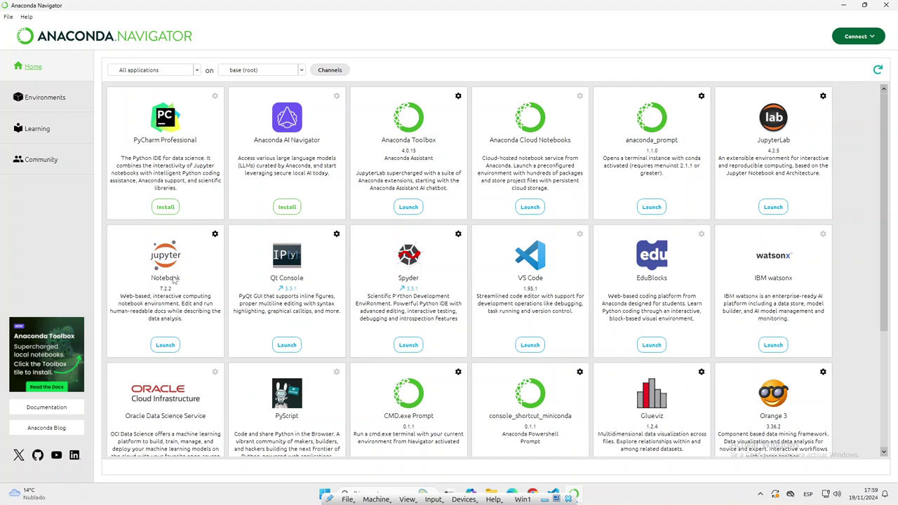
pyautogui.click(165, 345)
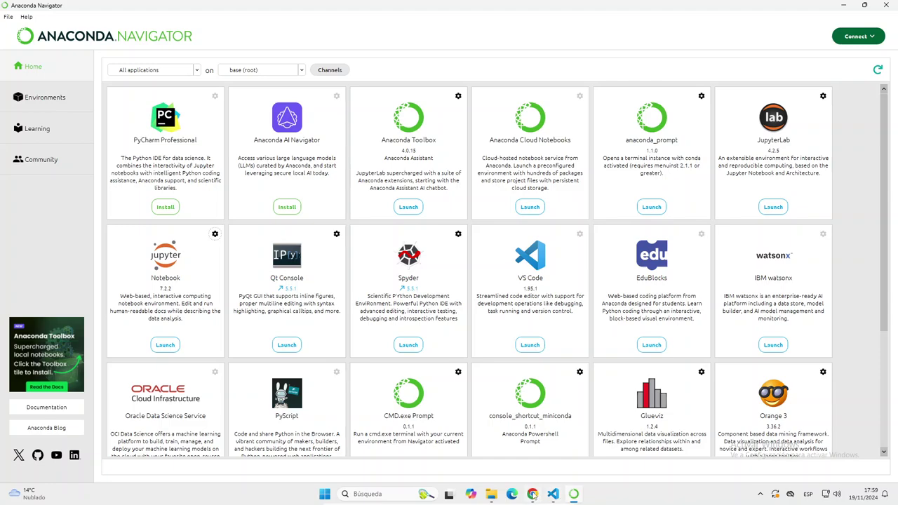
pyautogui.moveTo(533, 495)
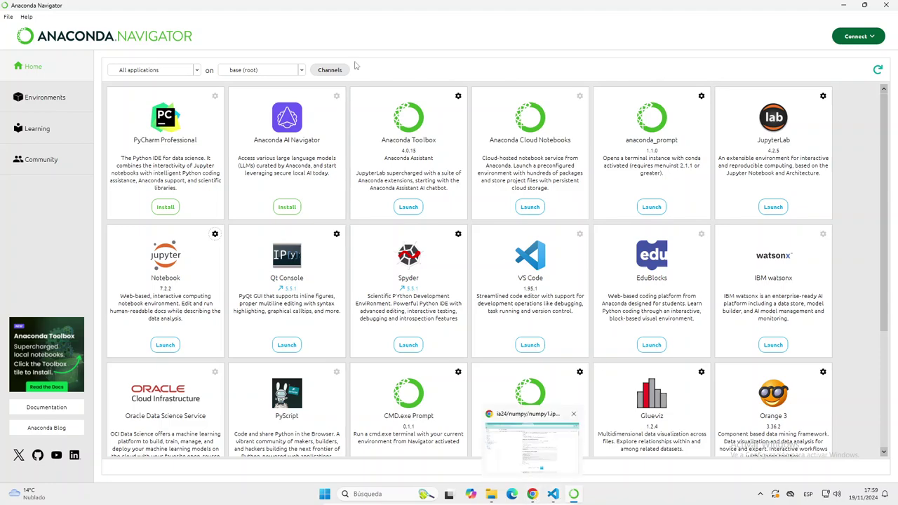
pyautogui.click(865, 6)
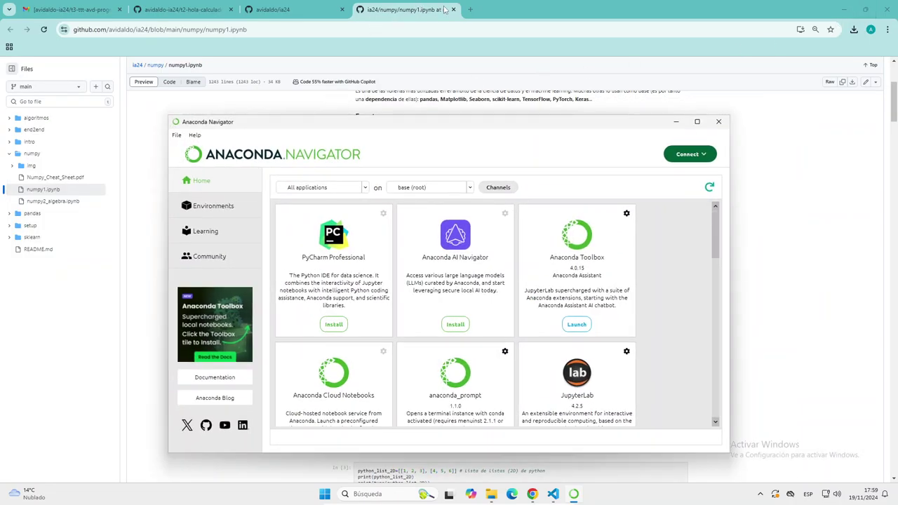
# Find JupyterLab among the base (root) applications, launch it and open it with Google Chrome.
pyautogui.scroll(-10, 387, 290)
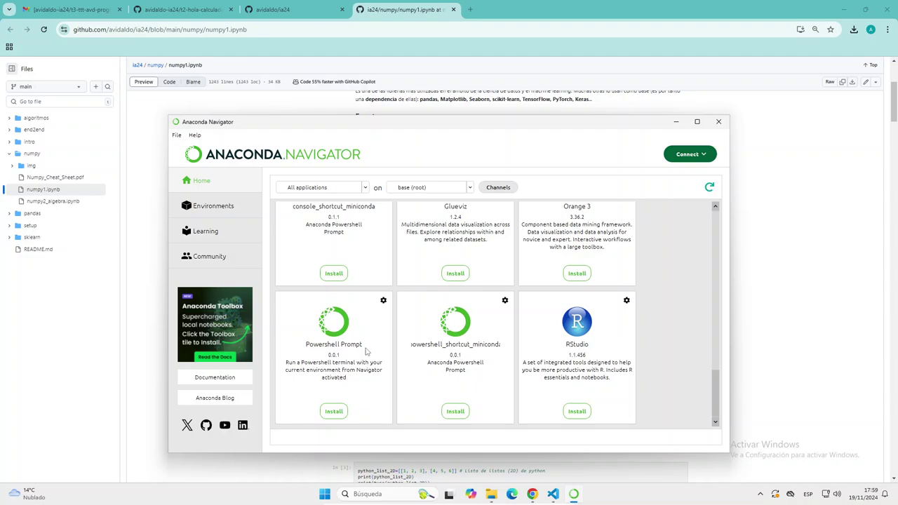
pyautogui.scroll(10, 375, 309)
pyautogui.scroll(-10, 376, 309)
pyautogui.scroll(10, 385, 305)
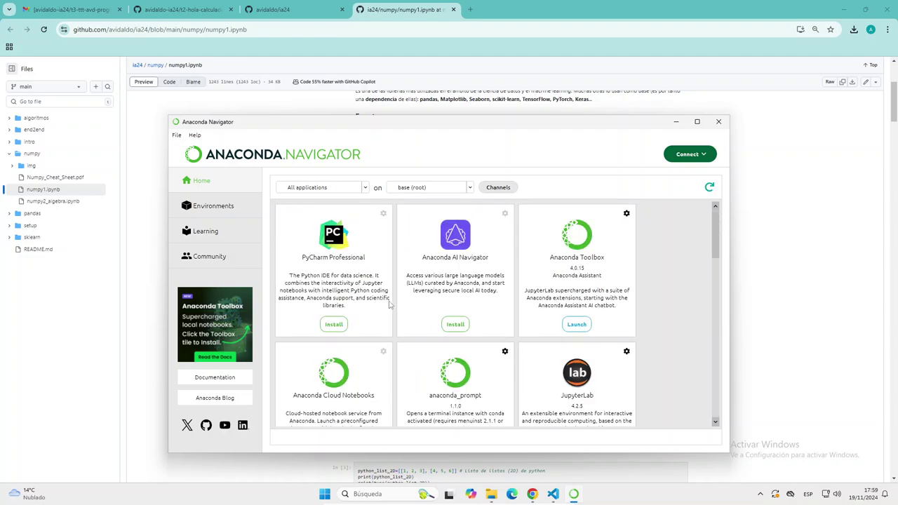
pyautogui.scroll(-4, 390, 304)
pyautogui.scroll(4, 531, 304)
pyautogui.scroll(-4, 575, 299)
pyautogui.moveTo(719, 287); pyautogui.dragTo(717, 254)
pyautogui.click(577, 366)
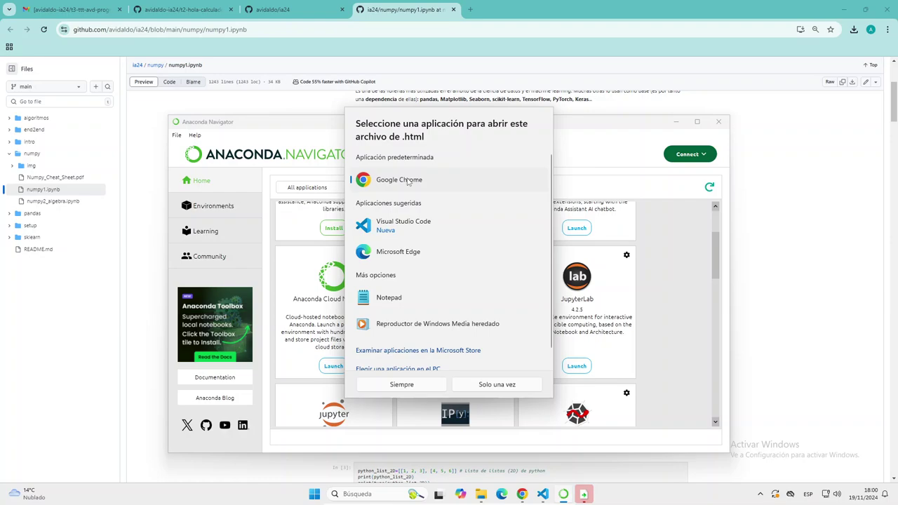
pyautogui.doubleClick(408, 181)
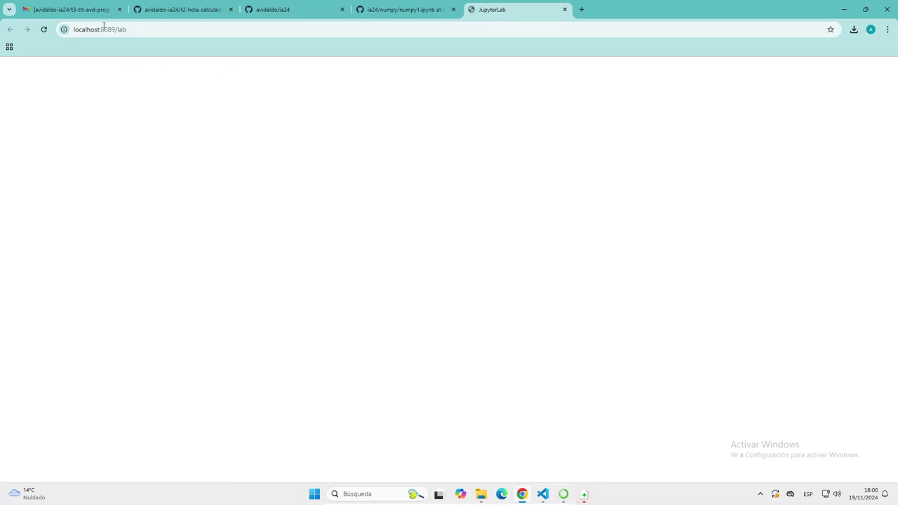
# Examine the local address at which JupyterLab is being served in the browser.
pyautogui.click(170, 30)
pyautogui.click(234, 30)
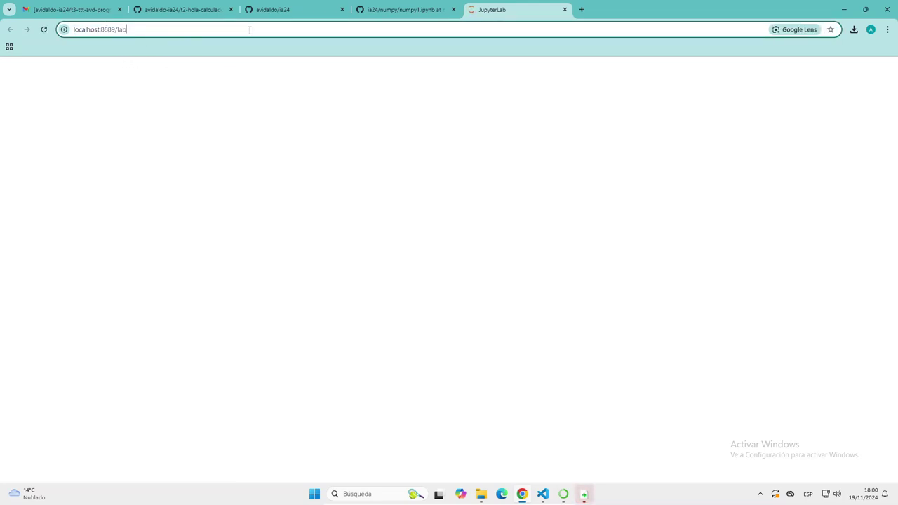
pyautogui.hotkey('ctrl', 'a')
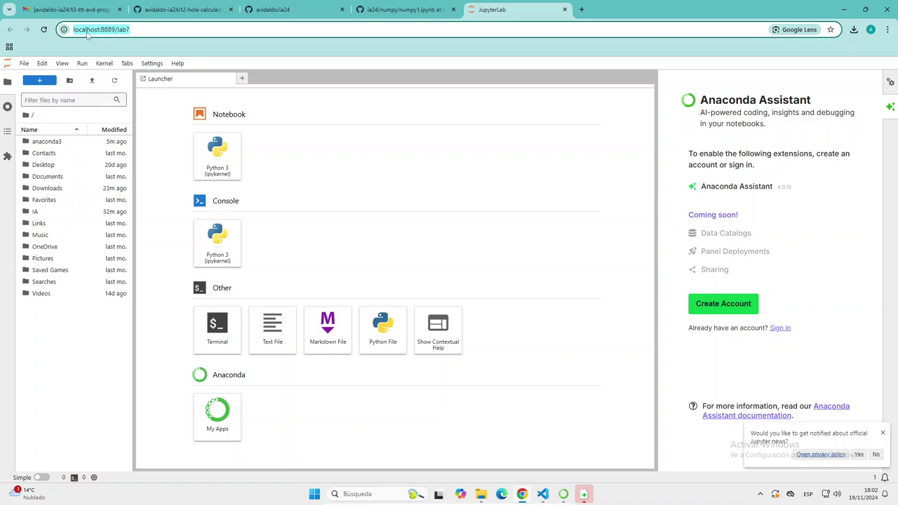
# Open Colab in a new browser tab to compare it with JupyterLab and close it again.
pyautogui.click(584, 9)
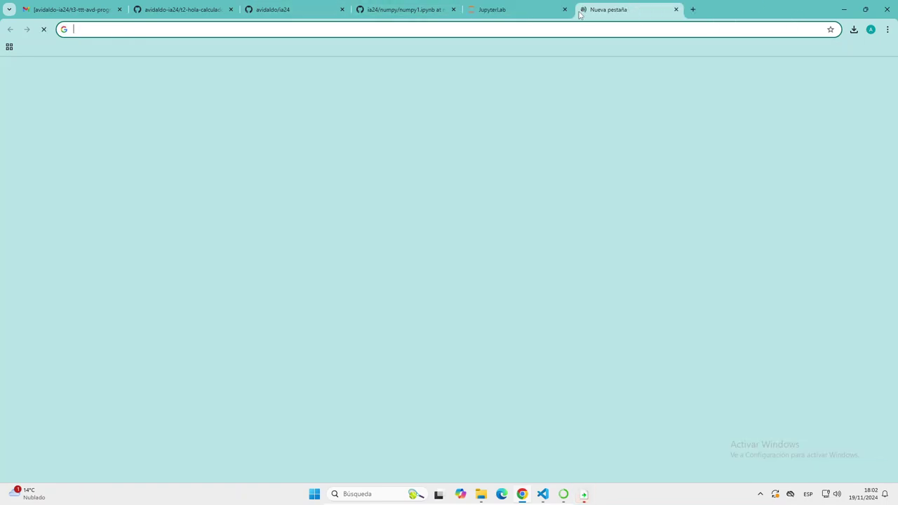
pyautogui.write('col')
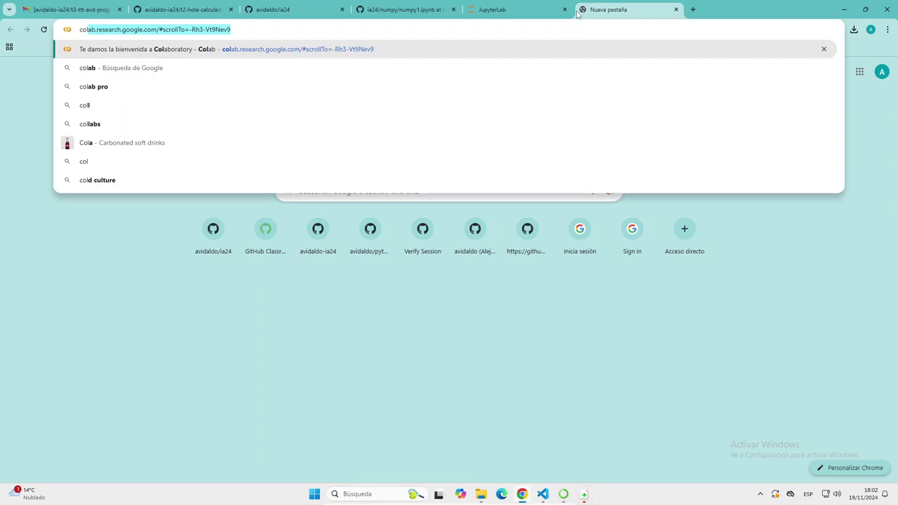
pyautogui.press('Return')
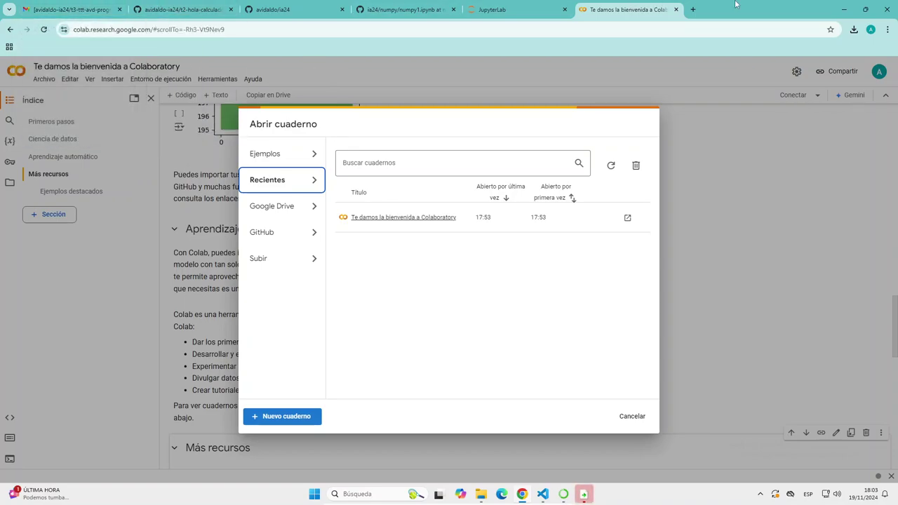
pyautogui.click(675, 9)
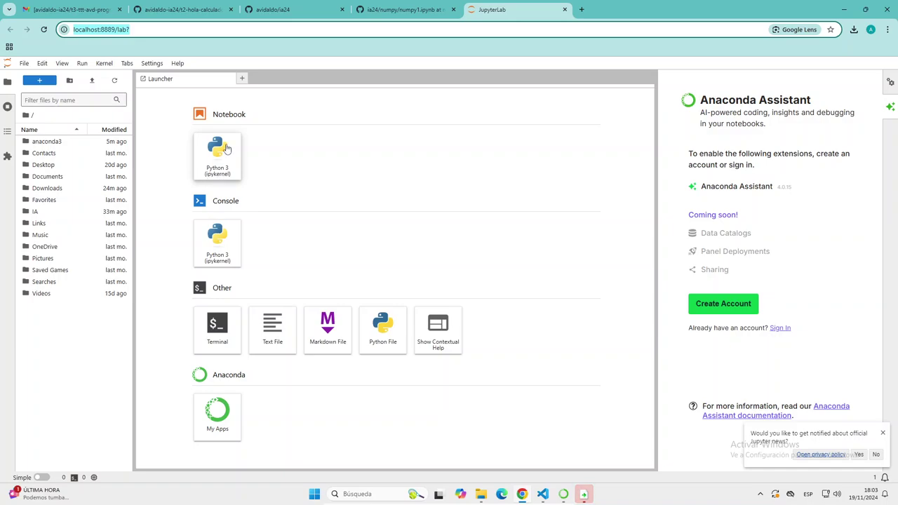
# Create a new Python 3 (ipykernel) notebook from the JupyterLab launcher.
pyautogui.moveTo(214, 115); pyautogui.dragTo(259, 115)
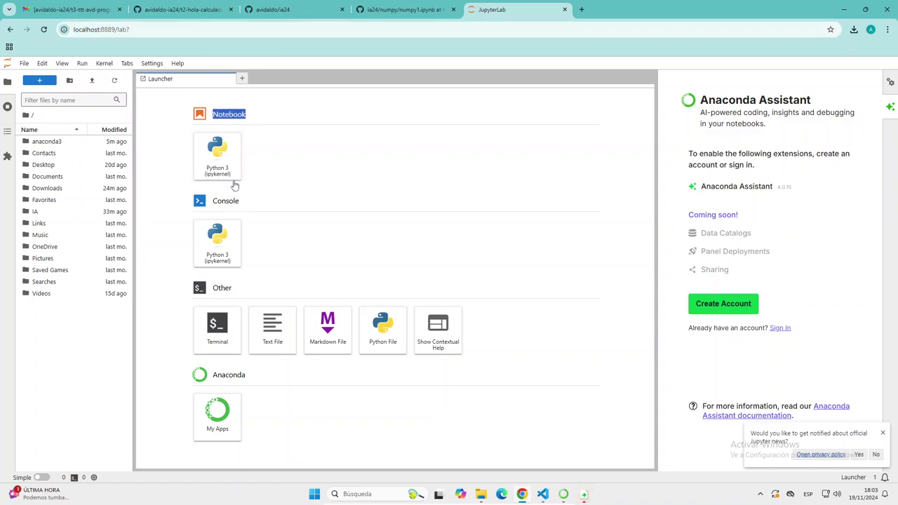
pyautogui.click(213, 171)
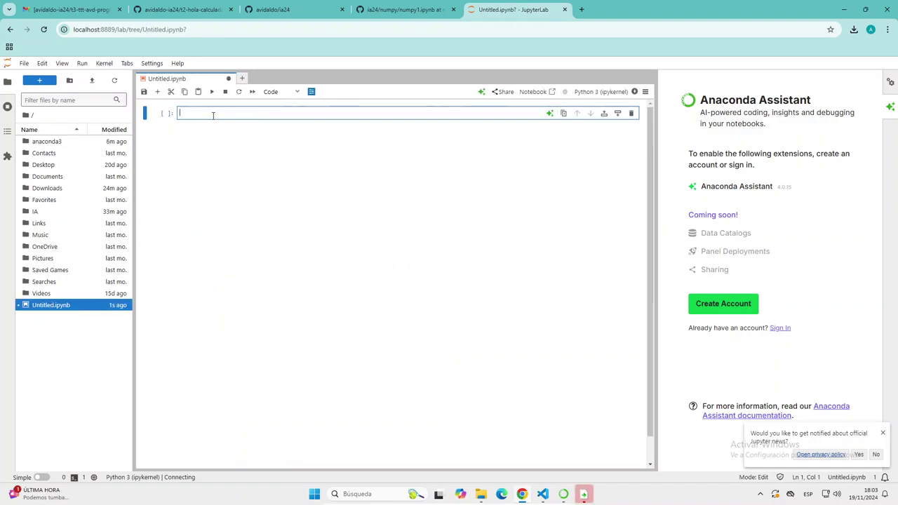
# Try the Raw type on the notebook's empty first cell and switch it back to Code.
pyautogui.click(288, 93)
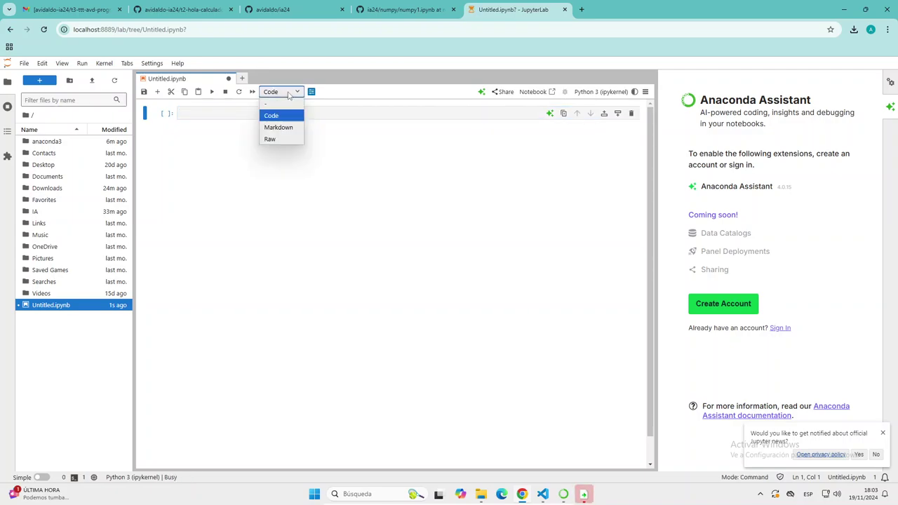
pyautogui.click(281, 140)
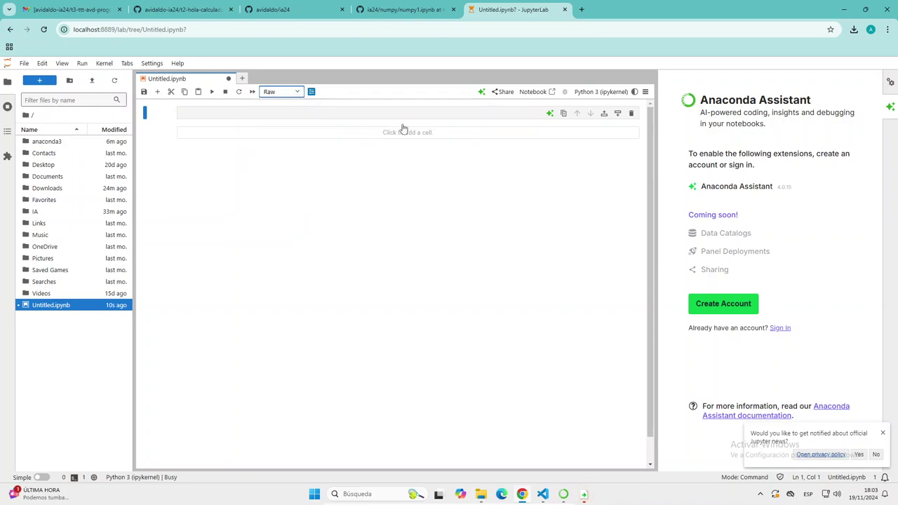
pyautogui.click(303, 112)
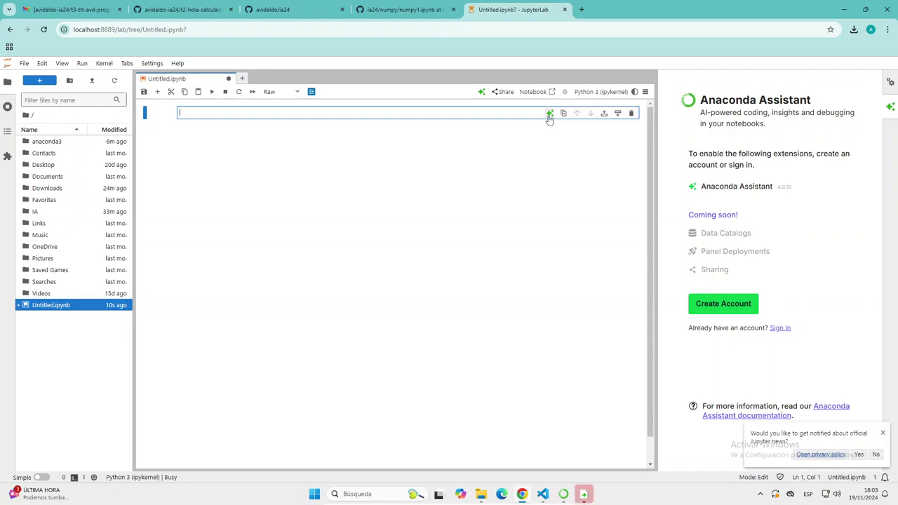
pyautogui.click(277, 92)
pyautogui.click(287, 113)
# Enter print("Hola") in the first code cell and run it.
pyautogui.click(281, 108)
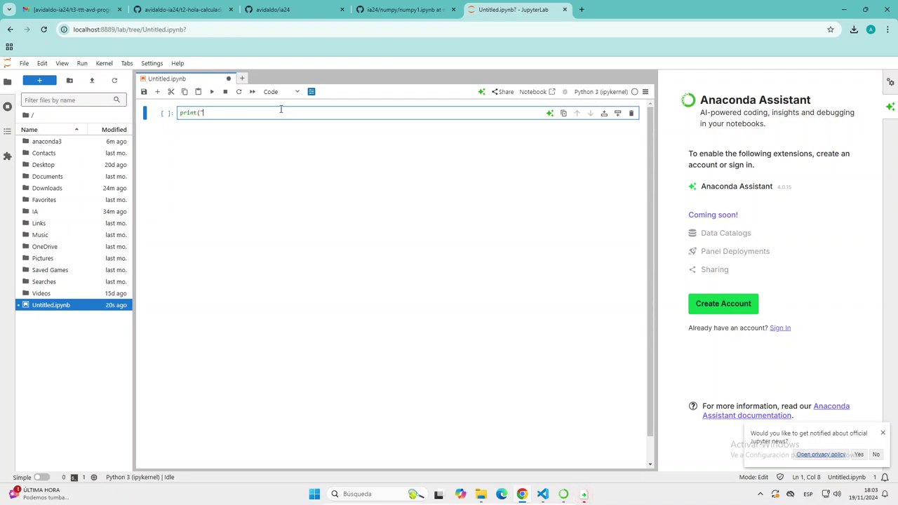
pyautogui.write('print("Hola")')
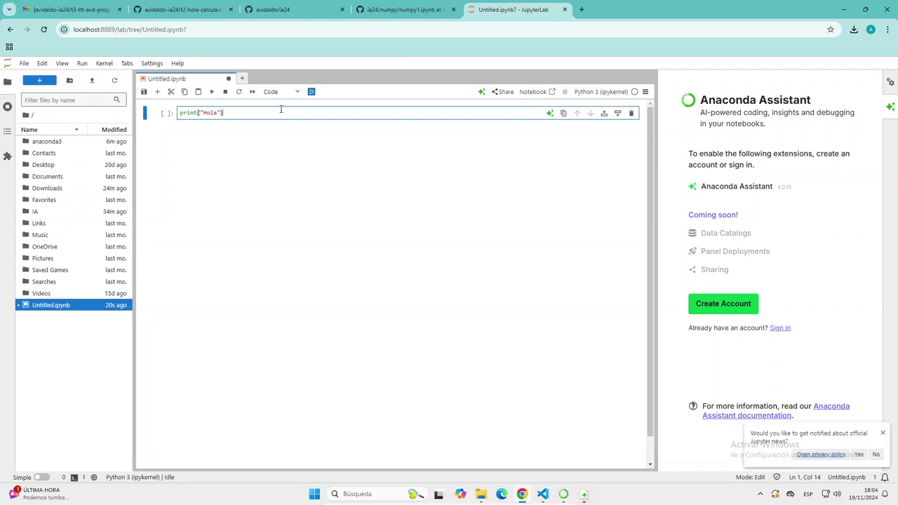
pyautogui.hotkey('shift', 'Return')
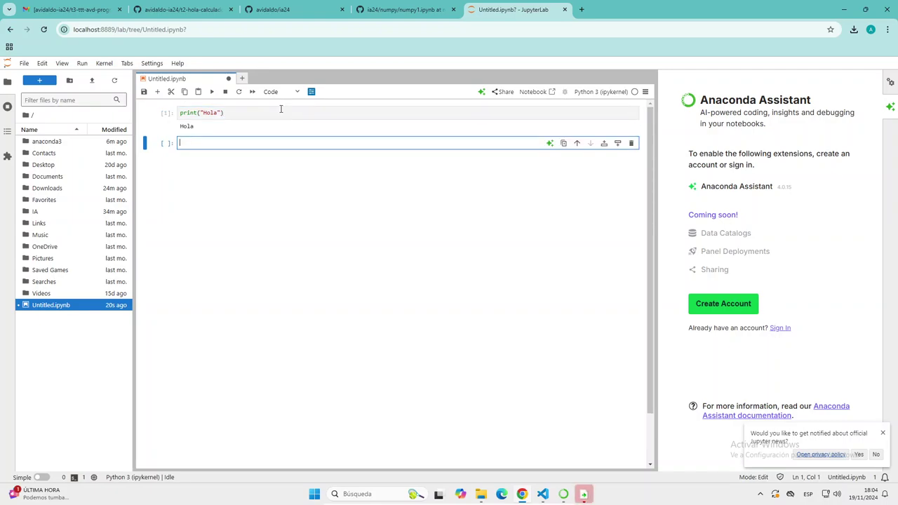
# Select the print("Hola") cell and run it again.
pyautogui.moveTo(209, 126); pyautogui.dragTo(168, 118)
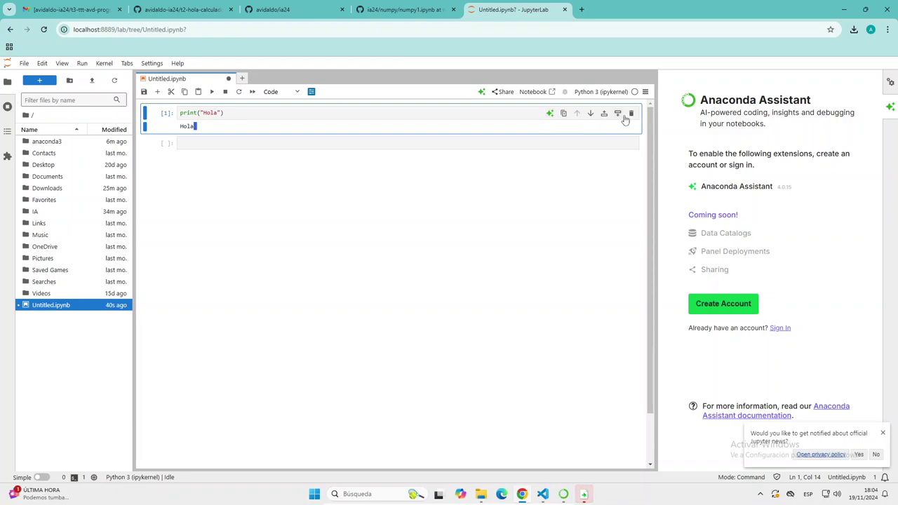
pyautogui.click(230, 112)
pyautogui.click(212, 92)
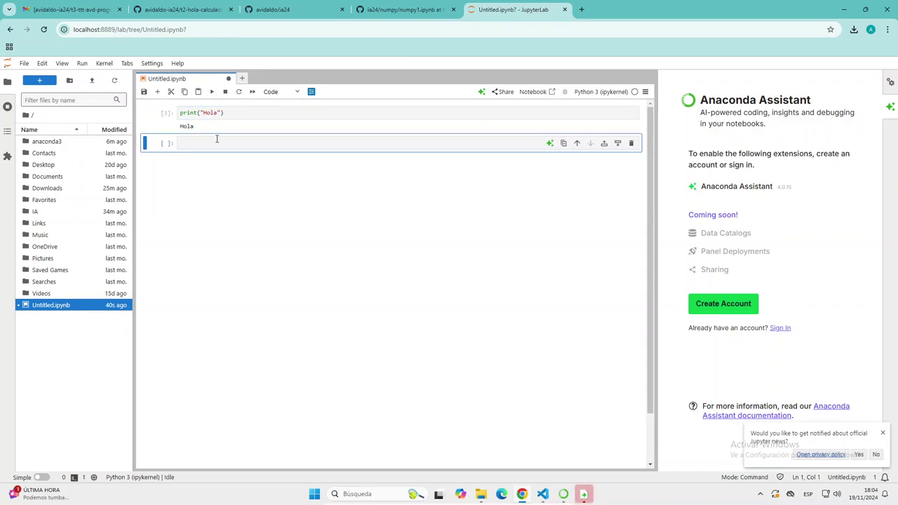
# Change the empty second cell to Markdown and enter the heading line #### titulo 4.
pyautogui.click(341, 142)
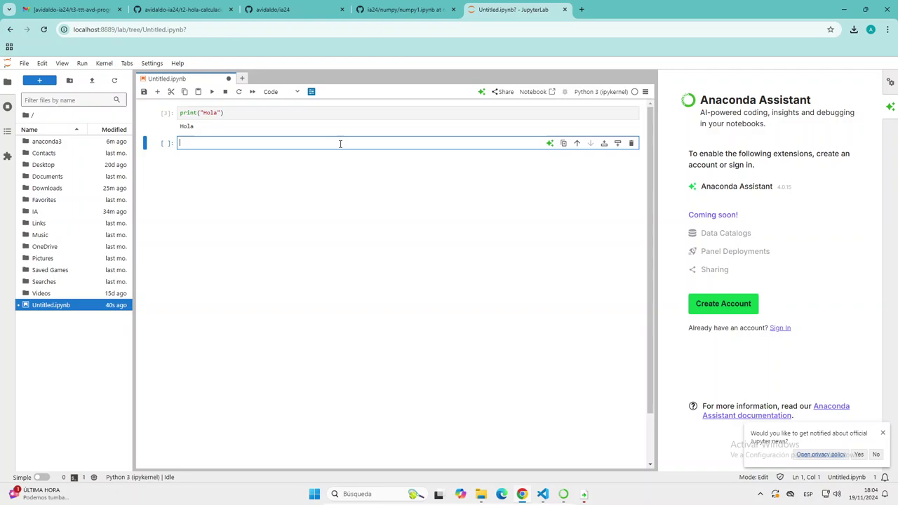
pyautogui.click(278, 92)
pyautogui.click(279, 127)
pyautogui.click(257, 140)
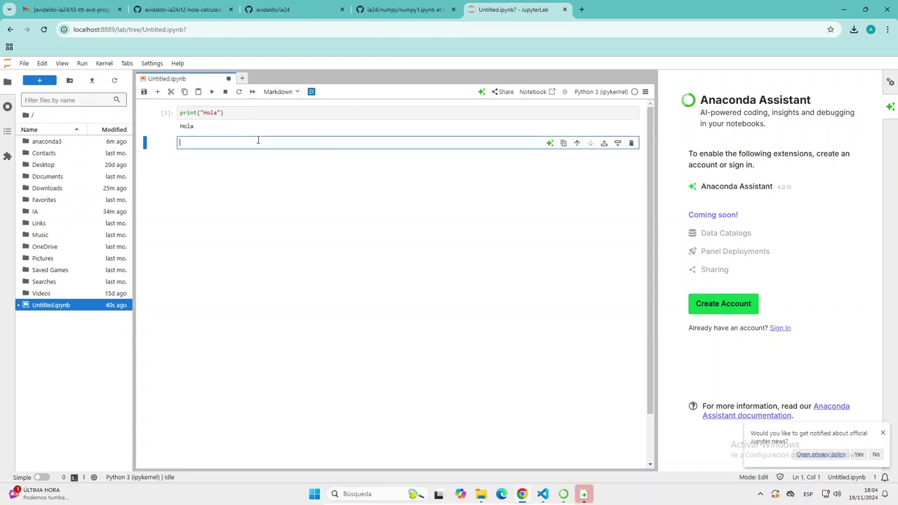
pyautogui.write('#### titulo 4')
pyautogui.press('Return')
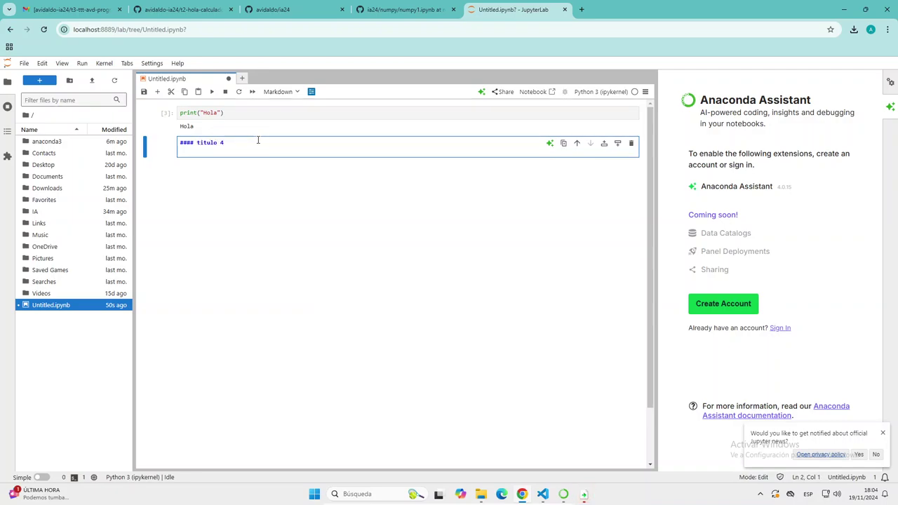
# Add the bullets asdcvdasad and asdfasdfas and the line **asdfasdfa* to the Markdown cell, and run it.
pyautogui.write('- asdcvdasad')
pyautogui.press('Return')
pyautogui.write('asdfasdfas')
pyautogui.press('Return')
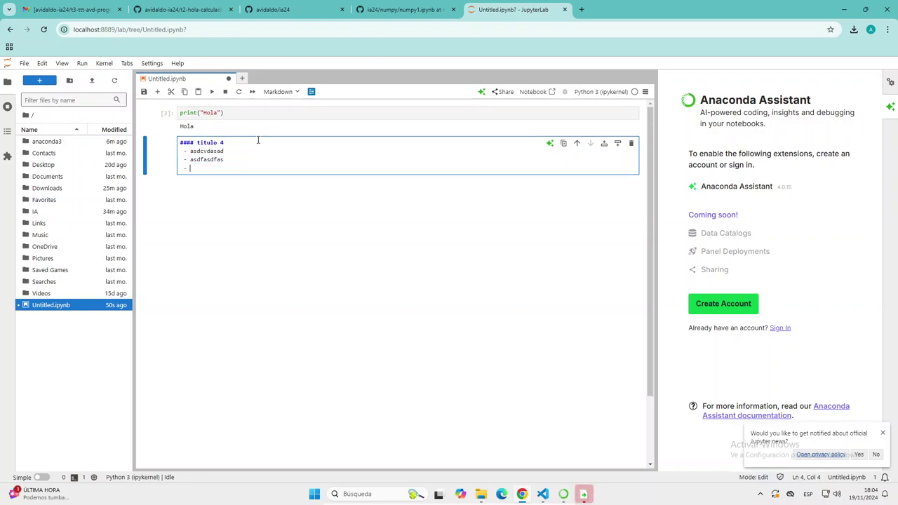
pyautogui.press('Return')
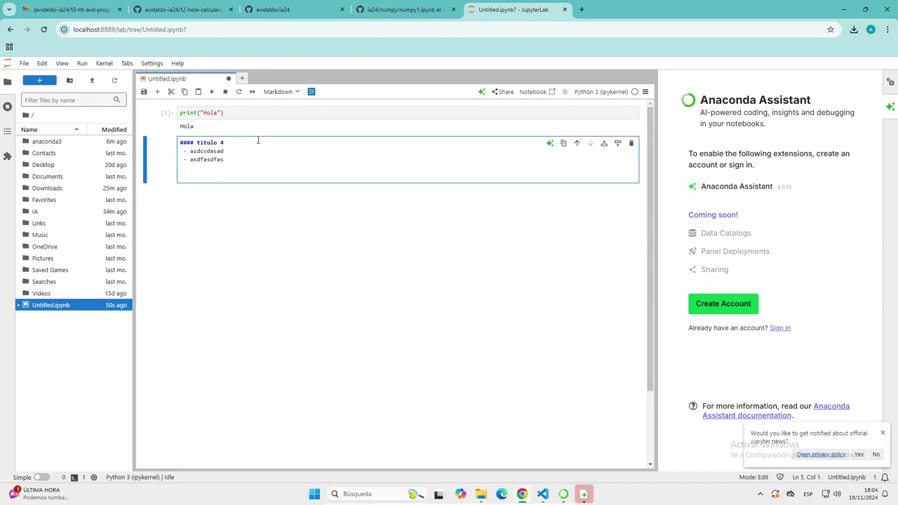
pyautogui.write('**asdfasdf')
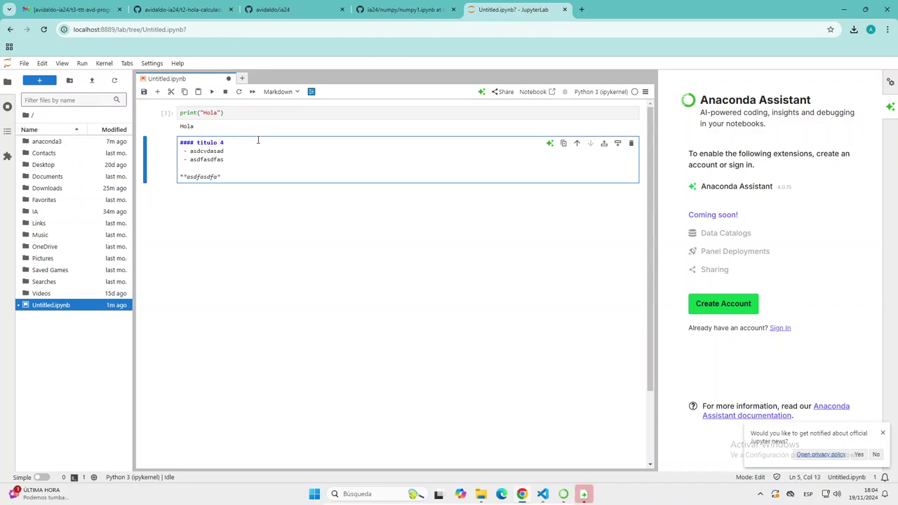
pyautogui.write('a*')
pyautogui.click(211, 91)
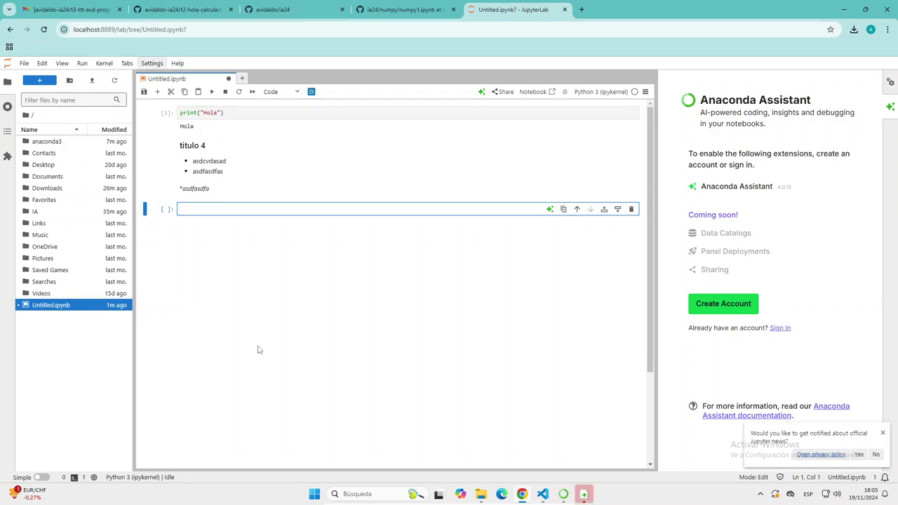
pyautogui.moveTo(567, 496)
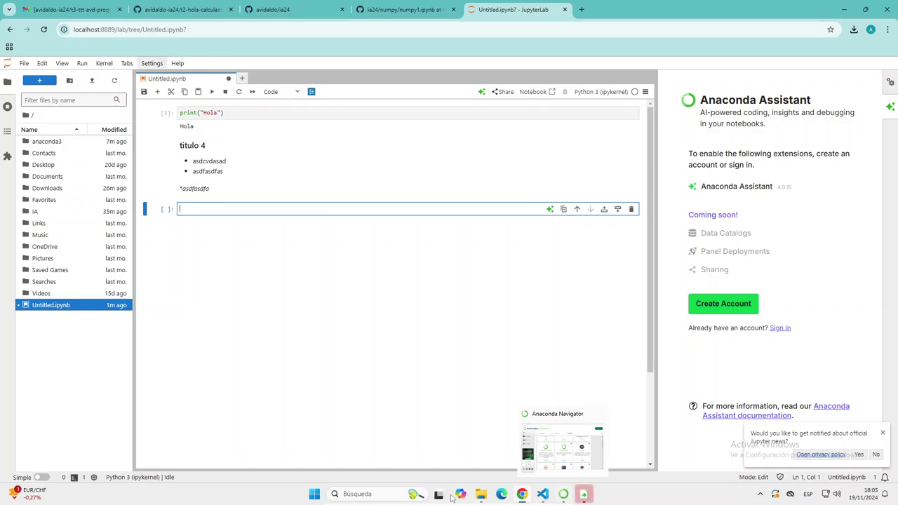
# Open Windows PowerShell and start another JupyterLab session with the command jupyter lab.
pyautogui.click(351, 494)
pyautogui.write('po')
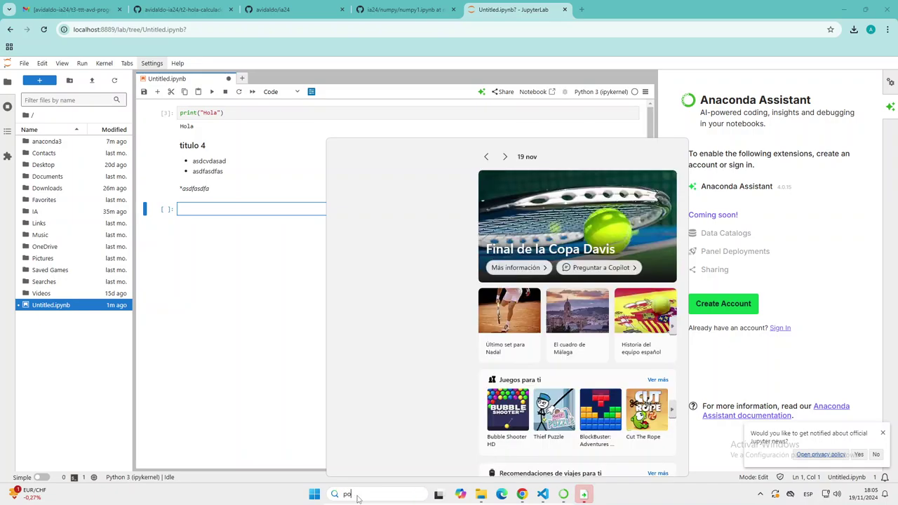
pyautogui.write('wer')
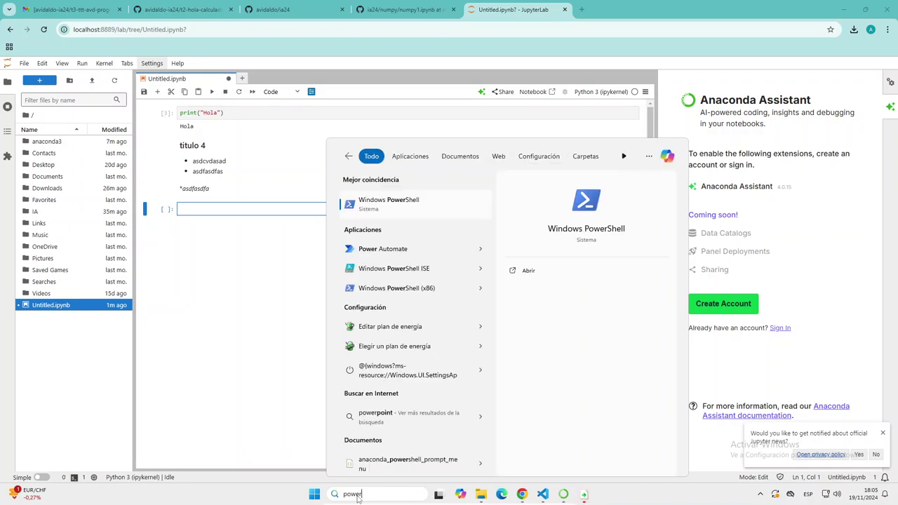
pyautogui.press('Escape')
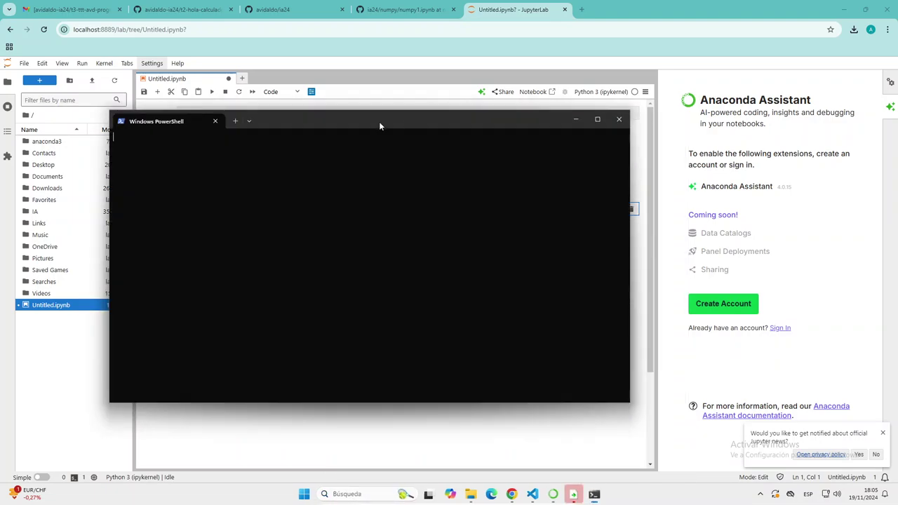
pyautogui.moveTo(346, 121); pyautogui.dragTo(390, 92)
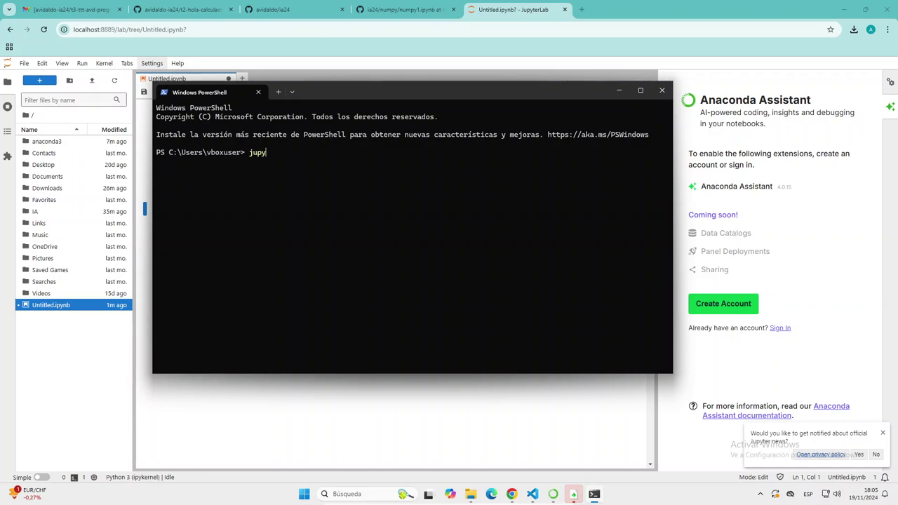
pyautogui.write('te')
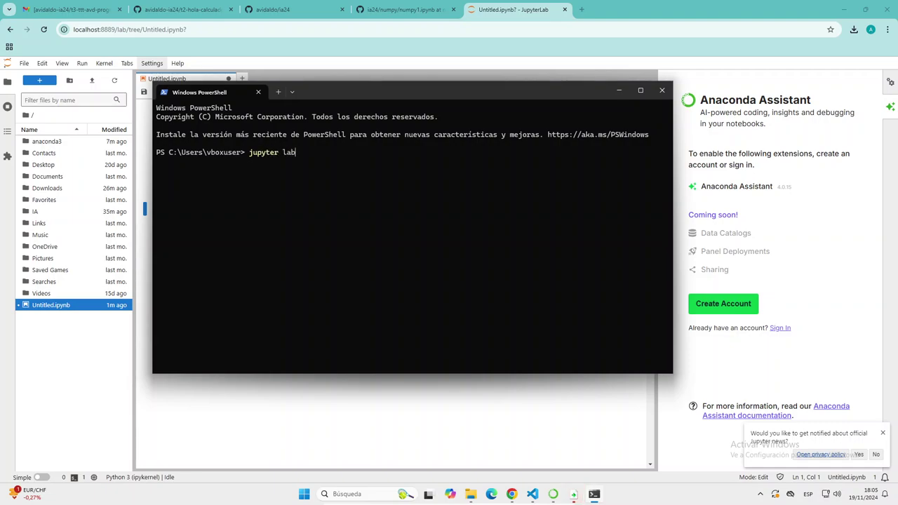
pyautogui.write('r lab')
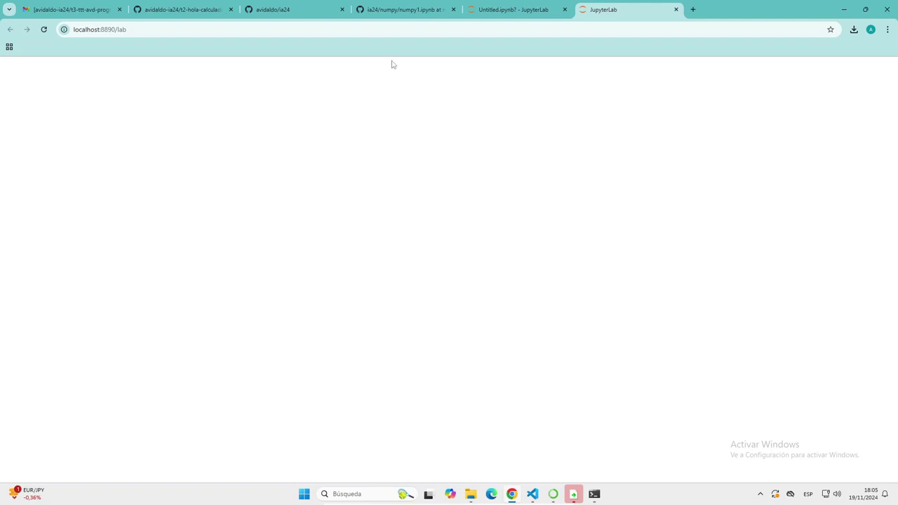
# Return to the Untitled.ipynb notebook and replace the first cell's code with import numpy.
pyautogui.click(537, 9)
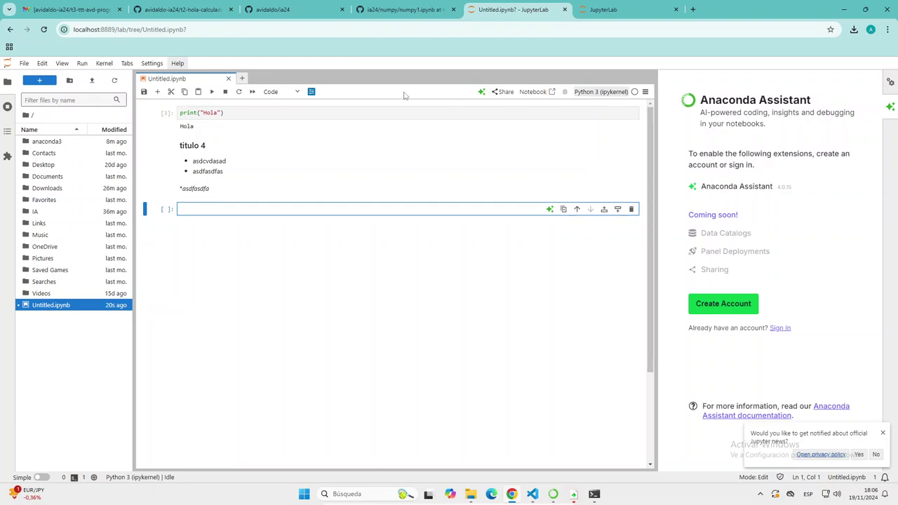
pyautogui.moveTo(232, 112); pyautogui.dragTo(94, 98)
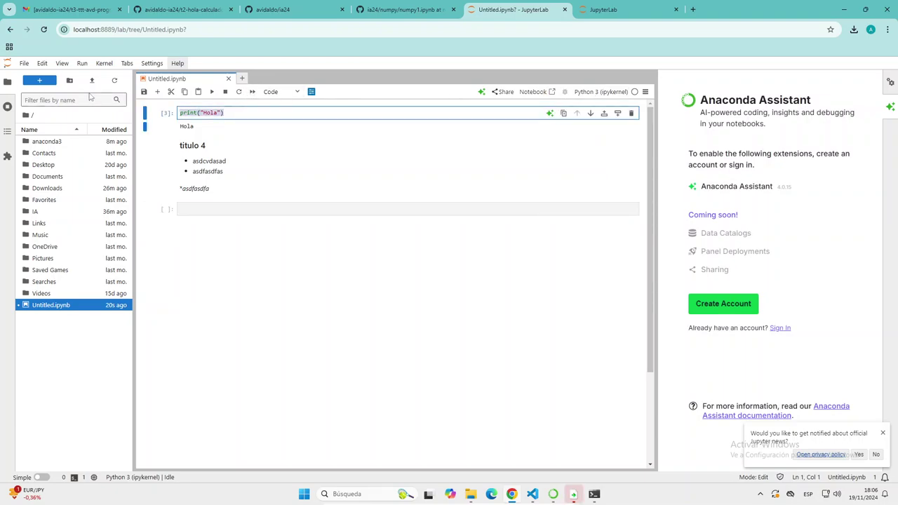
pyautogui.write('impo')
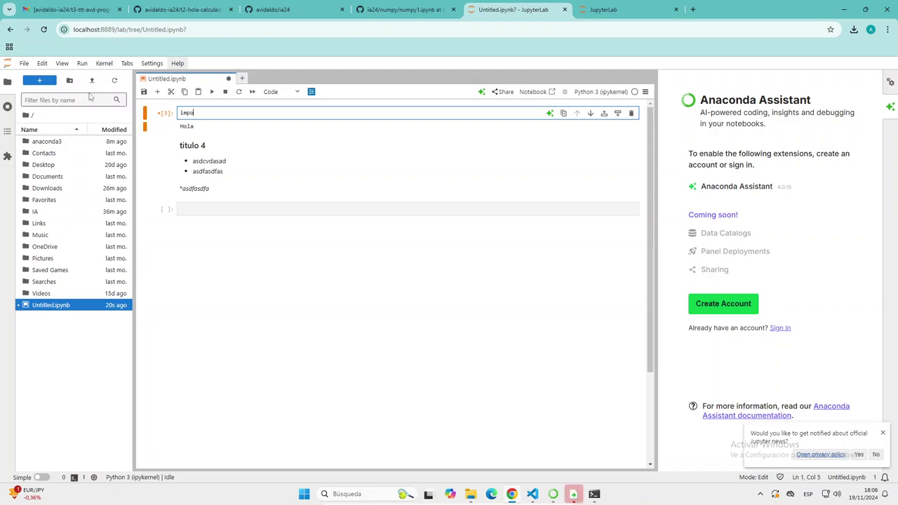
pyautogui.write('rn nump')
pyautogui.press('Left')
pyautogui.press('Left')
pyautogui.press('Left')
pyautogui.press('Left')
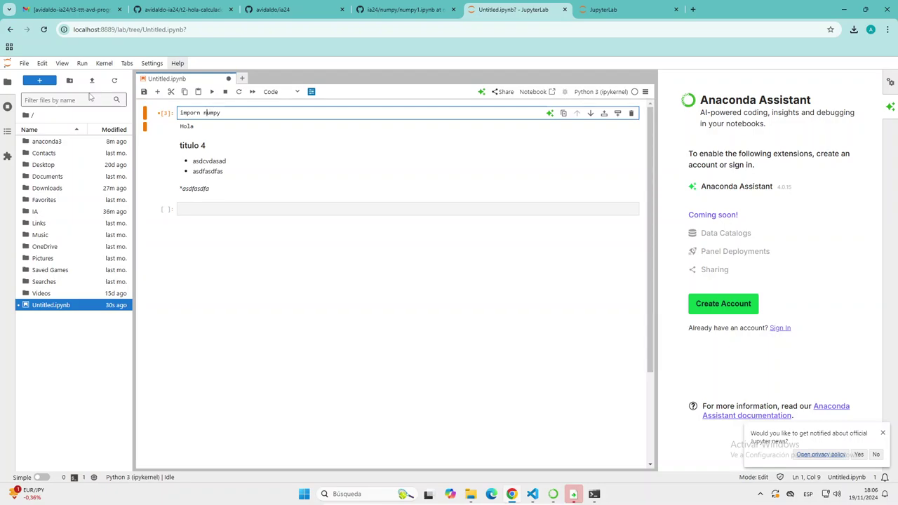
pyautogui.press('BackSpace')
pyautogui.write('t')
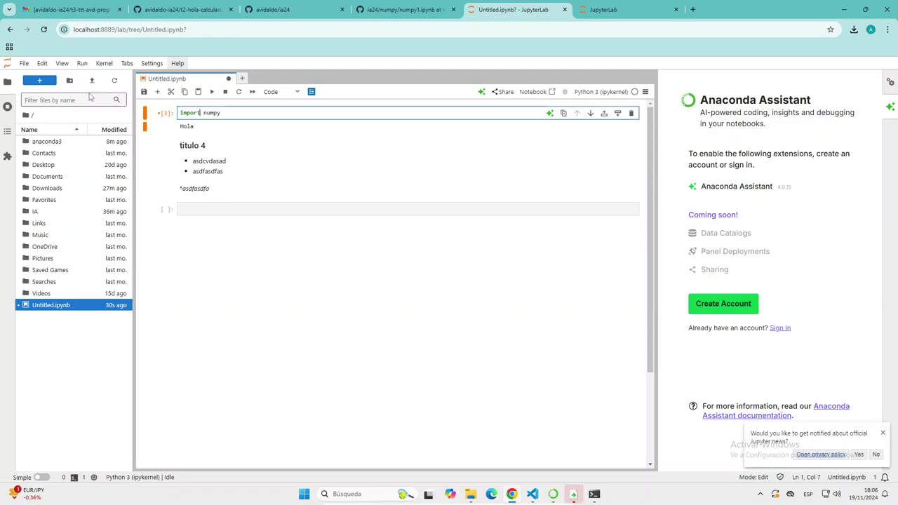
# Review the kernels offered for Untitled.ipynb and keep Python 3 (ipykernel) selected.
pyautogui.click(607, 94)
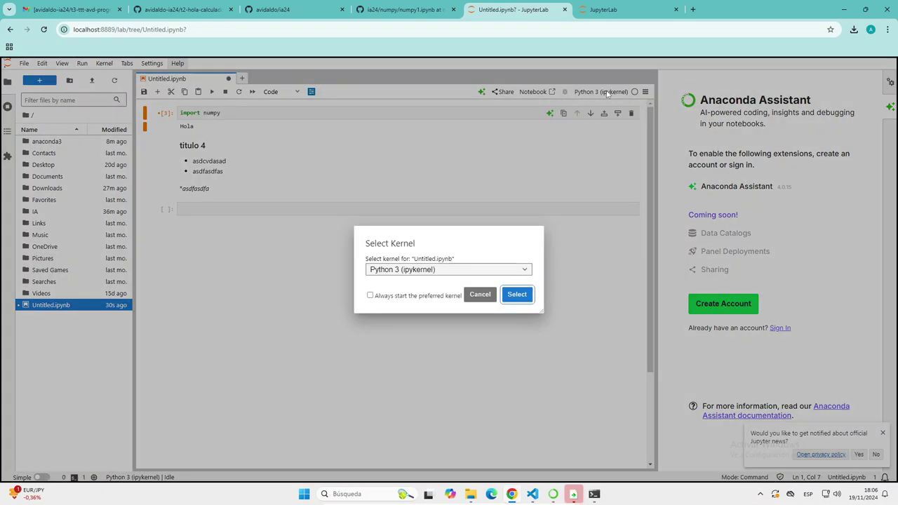
pyautogui.click(478, 273)
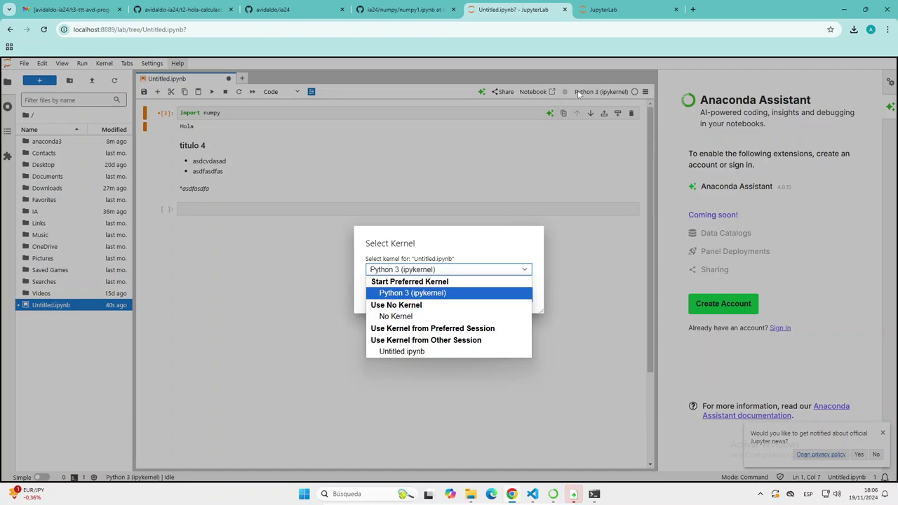
pyautogui.press('Return')
pyautogui.press('Return')
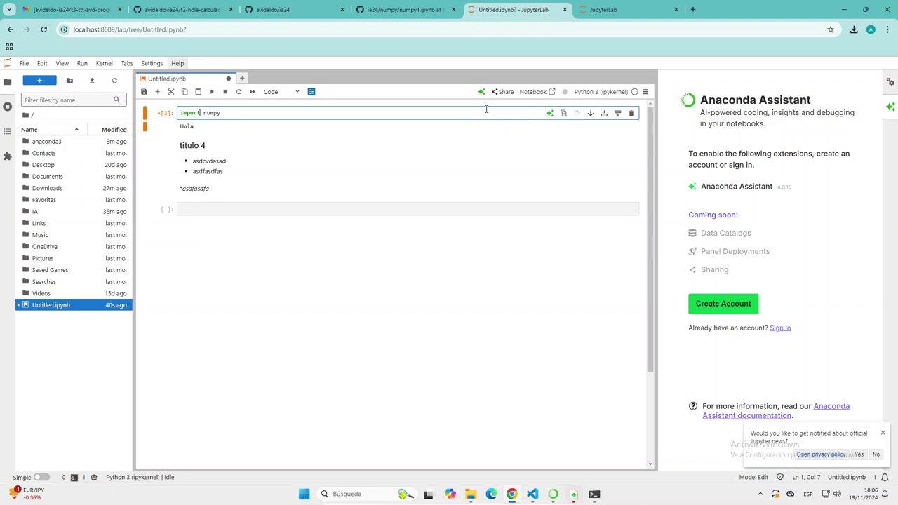
# Run the import numpy cell and return to editing it.
pyautogui.click(222, 112)
pyautogui.hotkey('shift', 'Return')
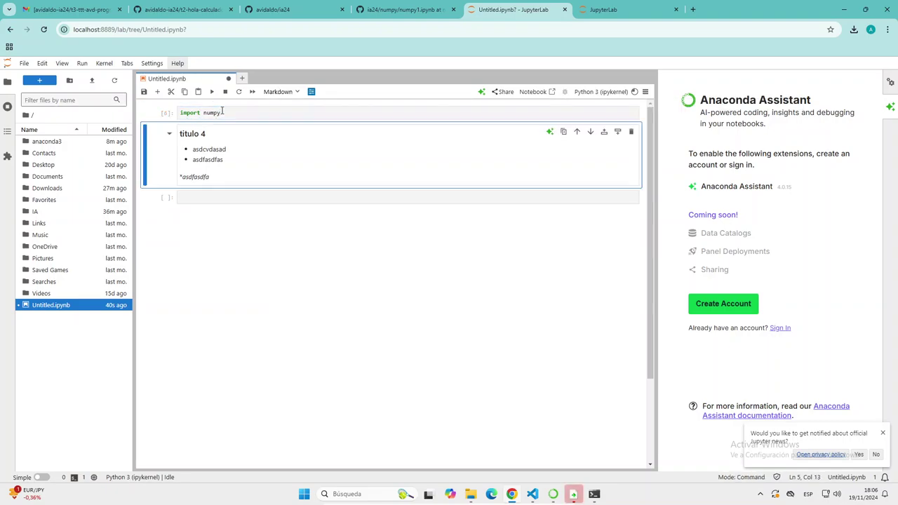
pyautogui.click(229, 112)
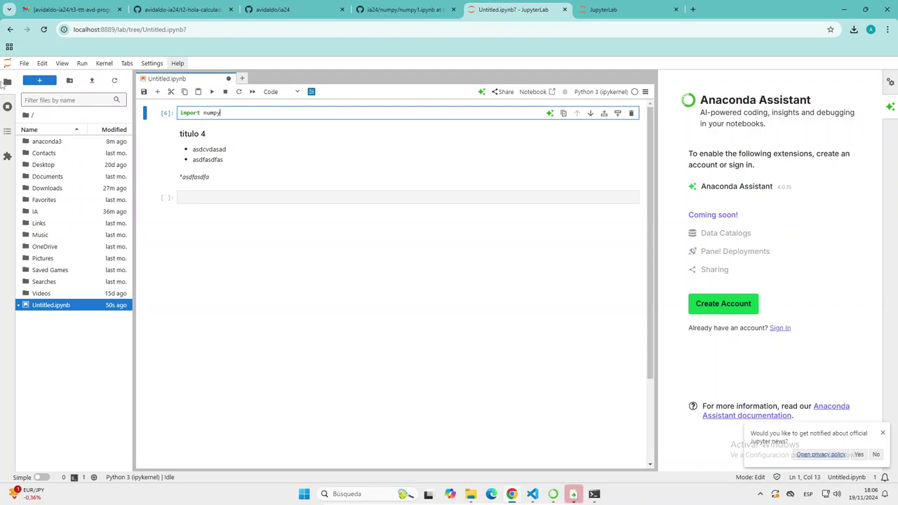
# Examine the kernel choices offered by Change Kernel and leave without selecting one.
pyautogui.click(104, 63)
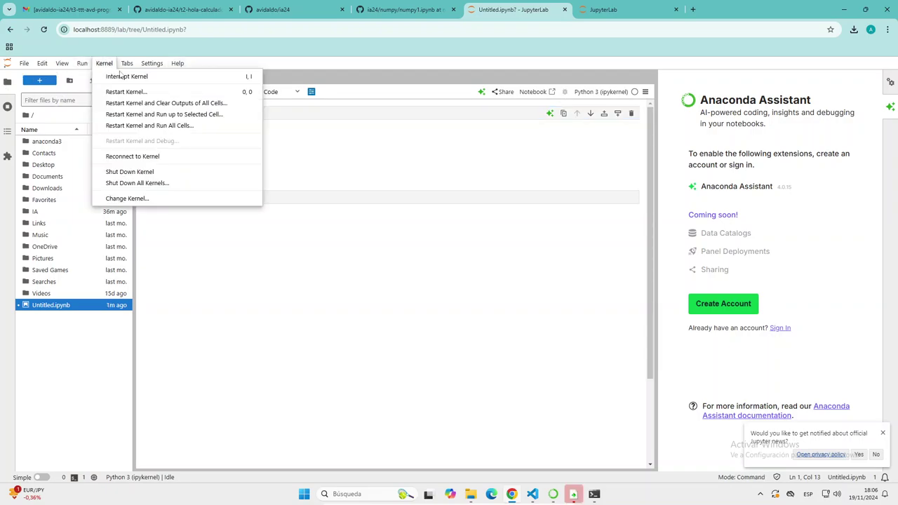
pyautogui.click(127, 199)
pyautogui.click(512, 270)
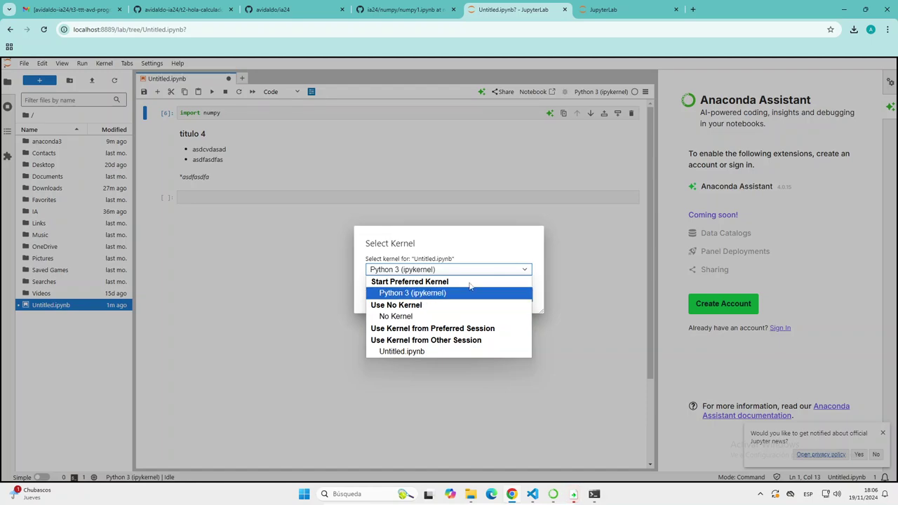
pyautogui.click(540, 171)
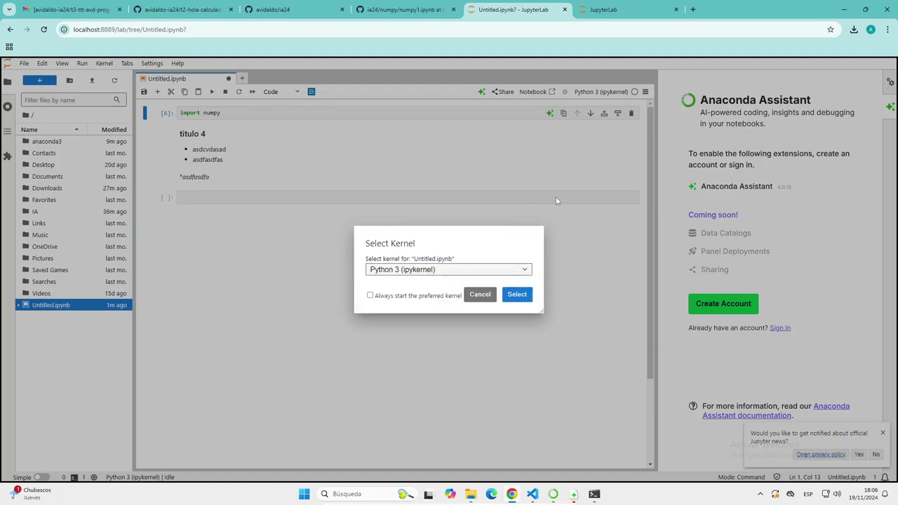
pyautogui.click(483, 294)
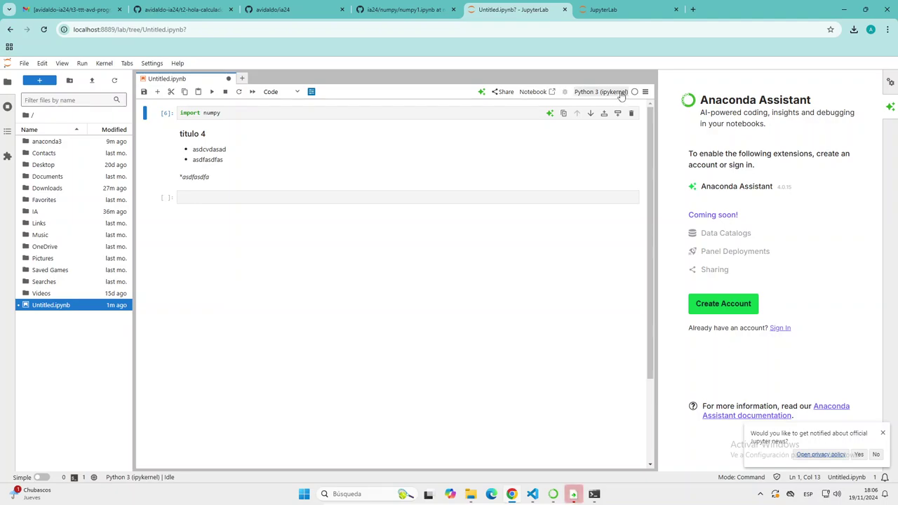
pyautogui.click(565, 9)
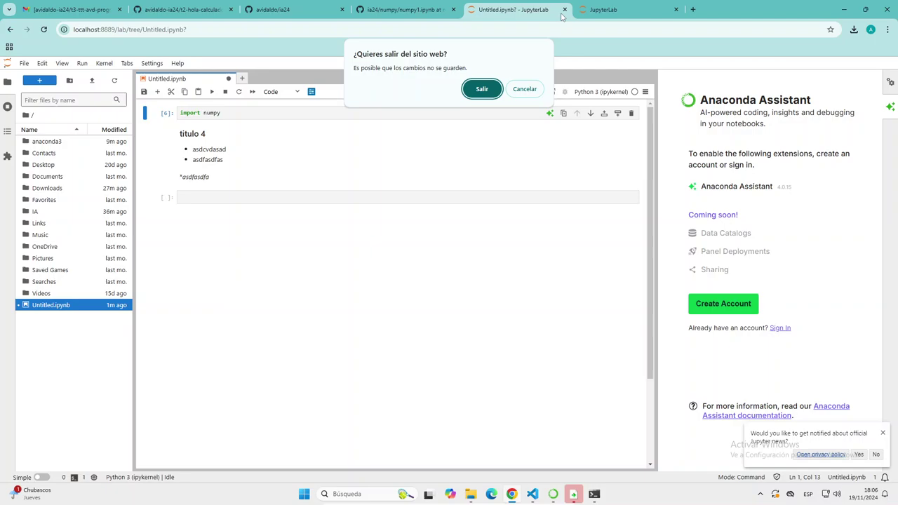
pyautogui.click(525, 89)
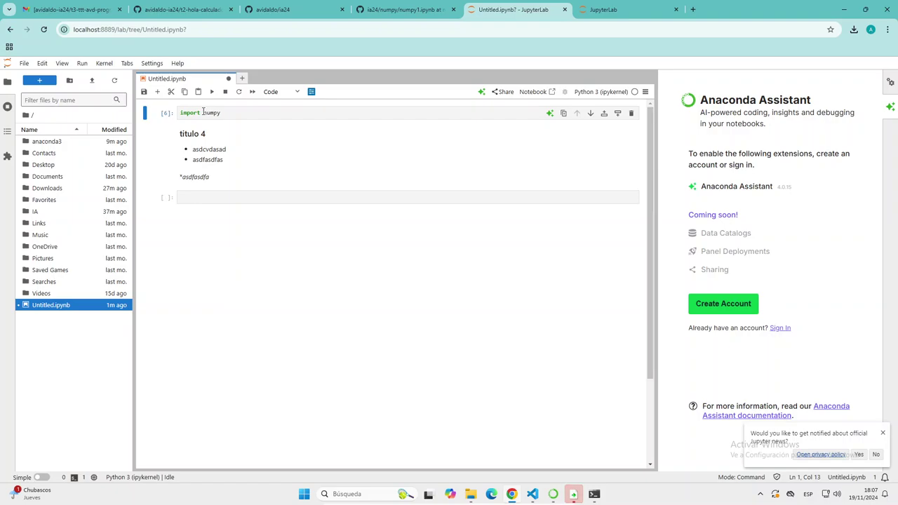
pyautogui.click(231, 110)
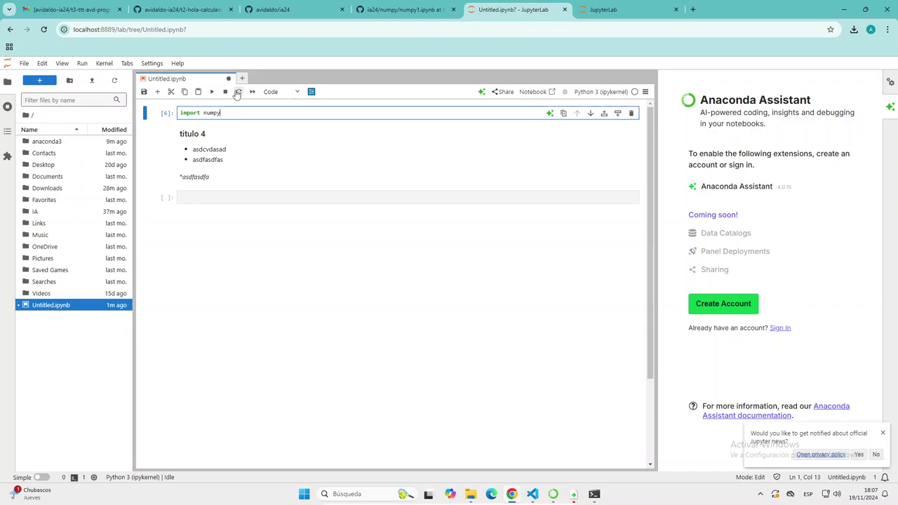
pyautogui.click(238, 92)
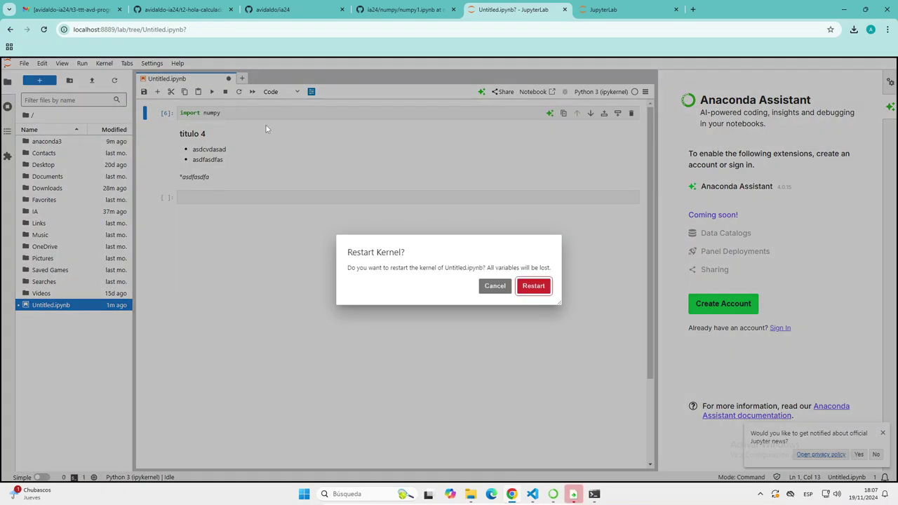
pyautogui.click(494, 286)
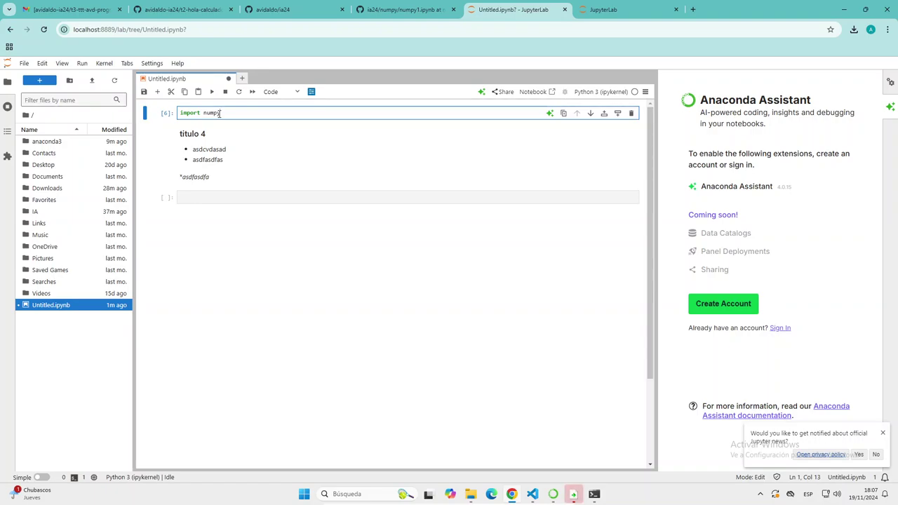
# Replace the import numpy line in the first cell with a = 5 and run it.
pyautogui.moveTo(230, 112); pyautogui.dragTo(177, 113)
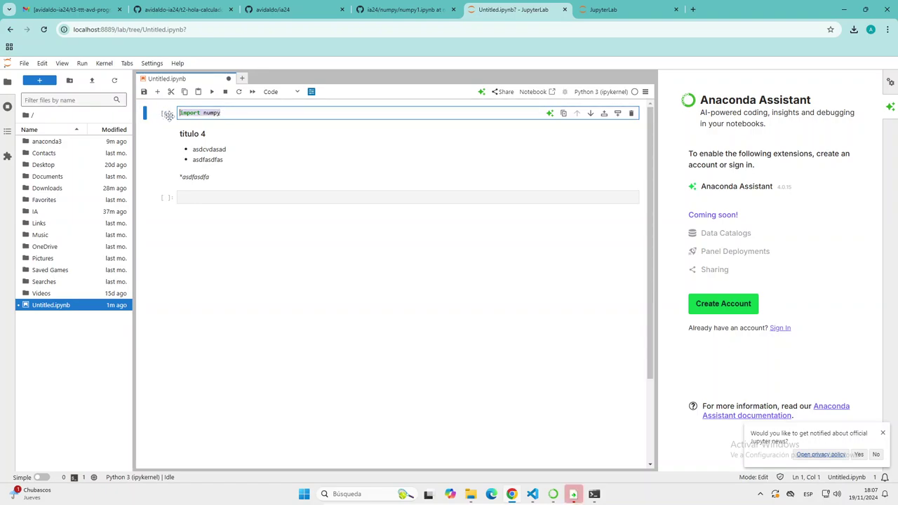
pyautogui.click(207, 114)
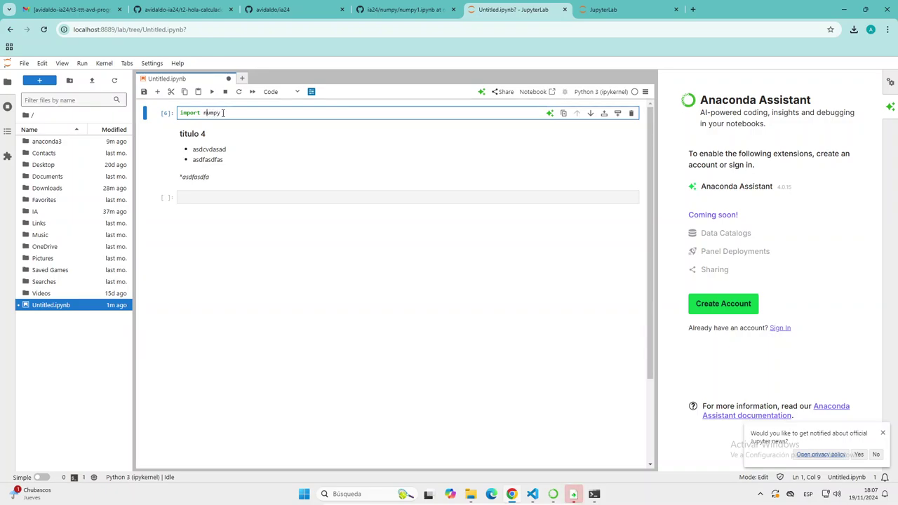
pyautogui.moveTo(223, 113); pyautogui.dragTo(147, 110)
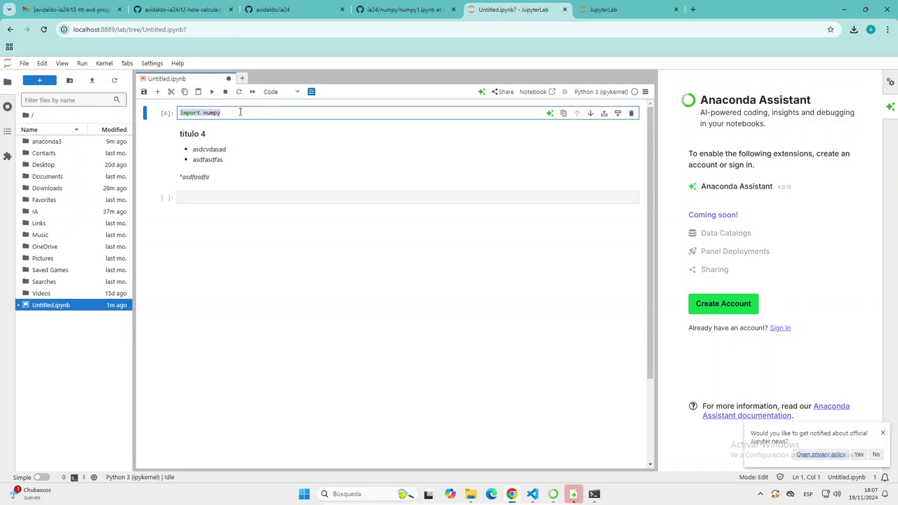
pyautogui.press('BackSpace')
pyautogui.write('a = ')
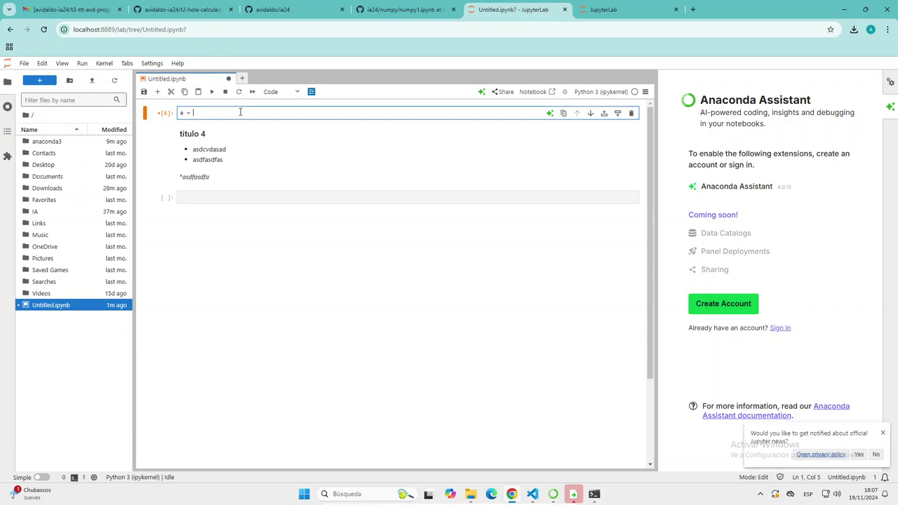
pyautogui.write('5')
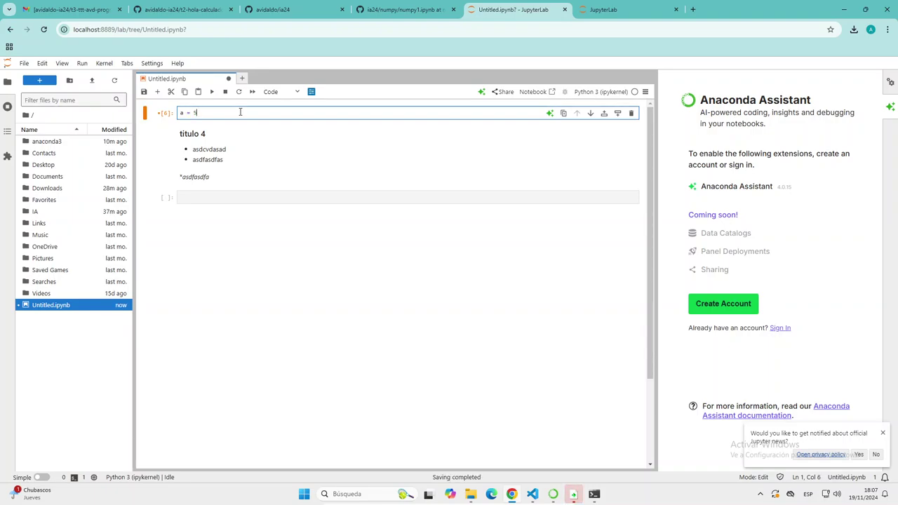
pyautogui.hotkey('shift', 'Return')
# Add a second line containing a to the first cell and run it to output the variable.
pyautogui.click(237, 112)
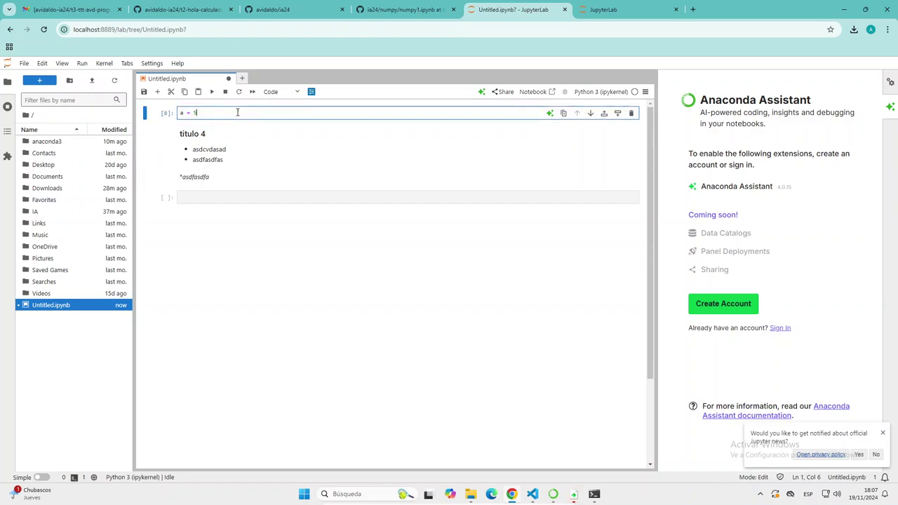
pyautogui.press('Return')
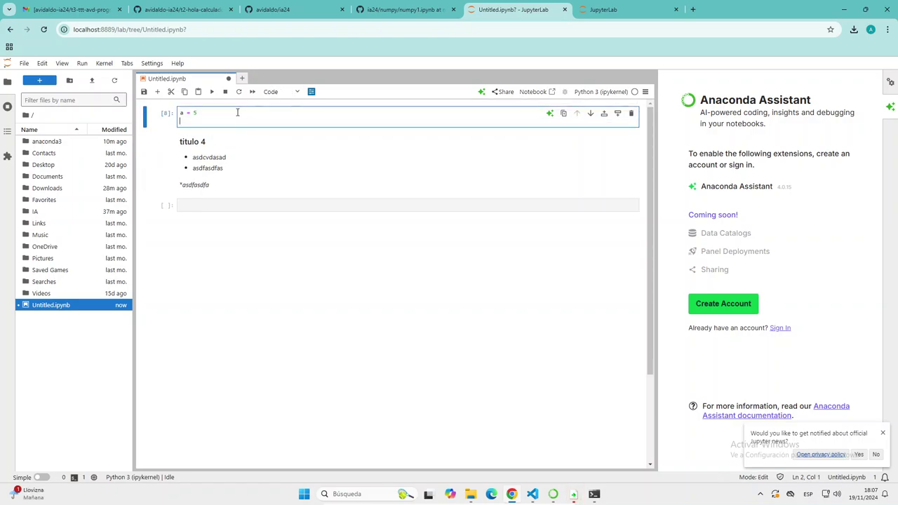
pyautogui.write('a')
pyautogui.hotkey('shift', 'Return')
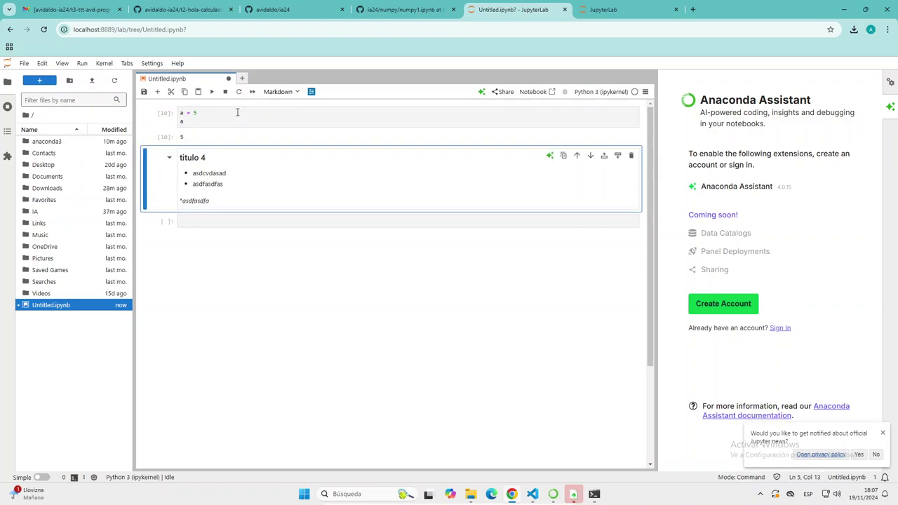
# Examine the first cell's code and its output.
pyautogui.click(164, 114)
pyautogui.click(194, 114)
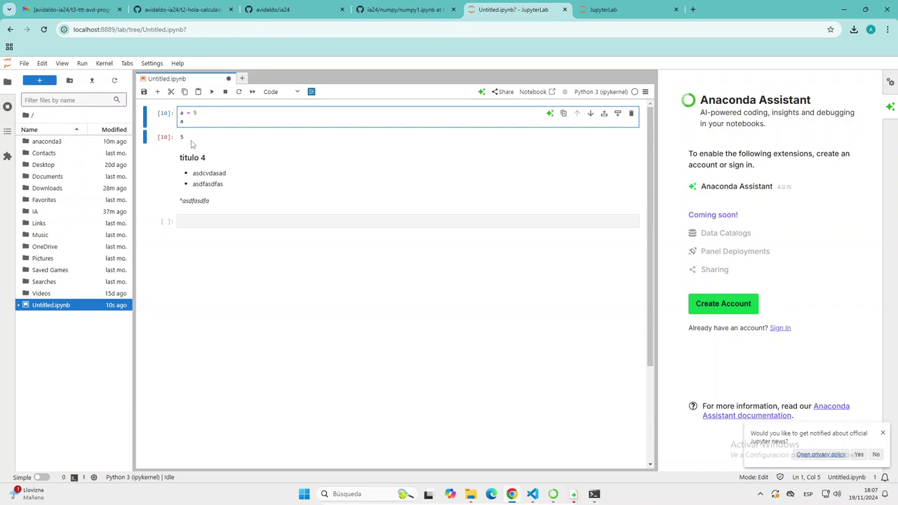
pyautogui.click(180, 139)
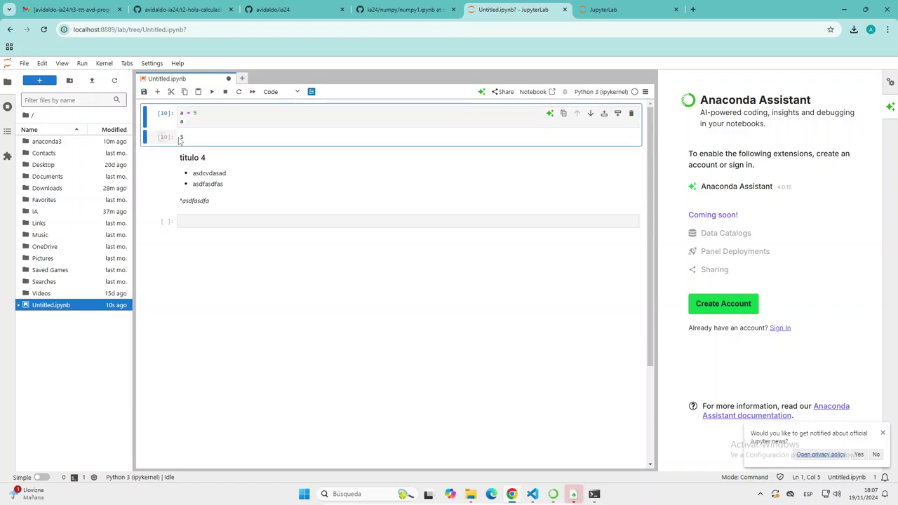
# Add b=3 below the first line of the first cell, add b as its last line, and run the cell.
pyautogui.click(187, 121)
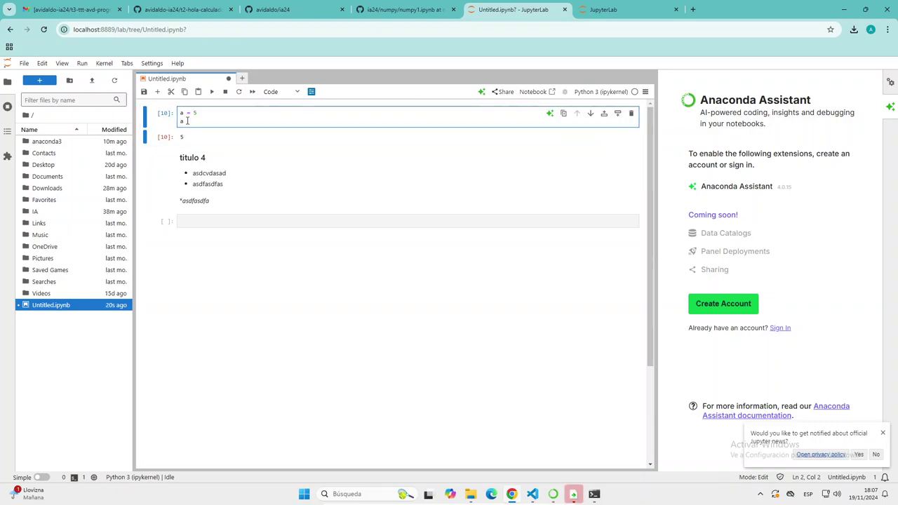
pyautogui.click(179, 113)
pyautogui.press('Return')
pyautogui.write('b=3')
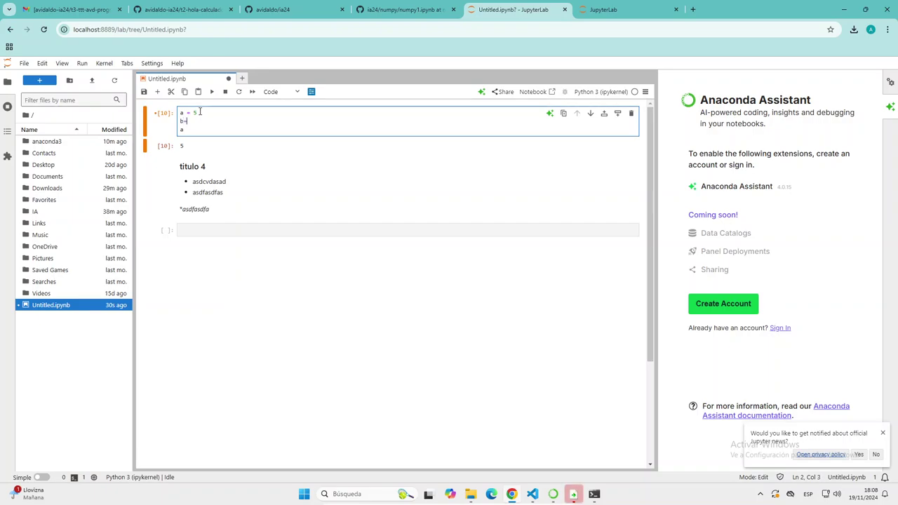
pyautogui.click(198, 129)
pyautogui.press('Return')
pyautogui.write('b')
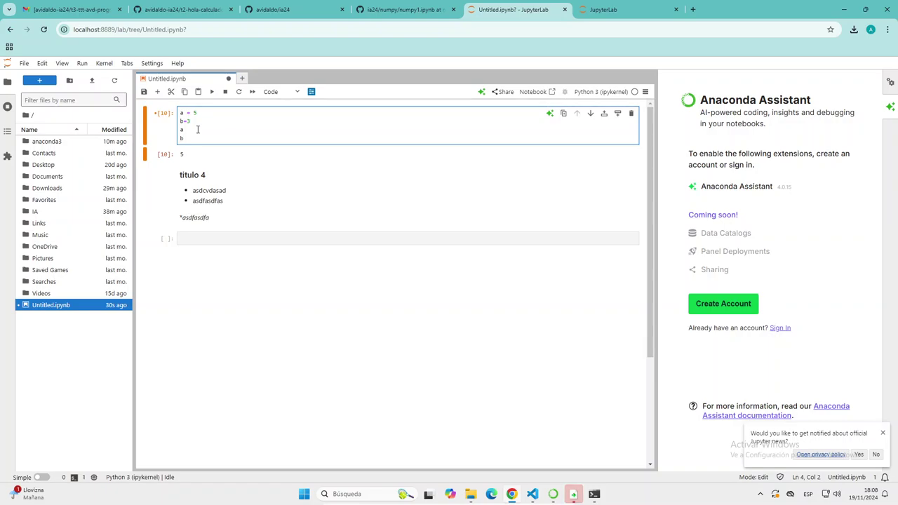
pyautogui.click(212, 92)
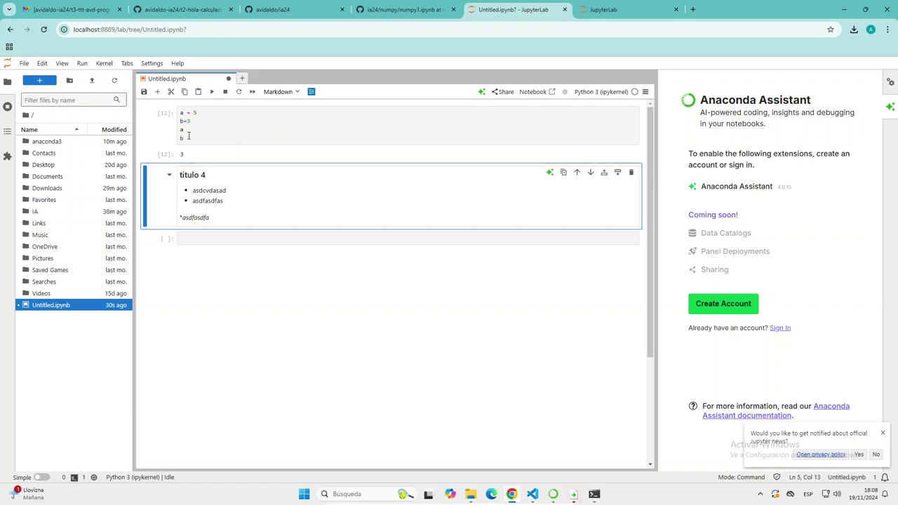
# Join the first cell's last two lines into the single expression a, b and run it.
pyautogui.click(187, 132)
pyautogui.write(',')
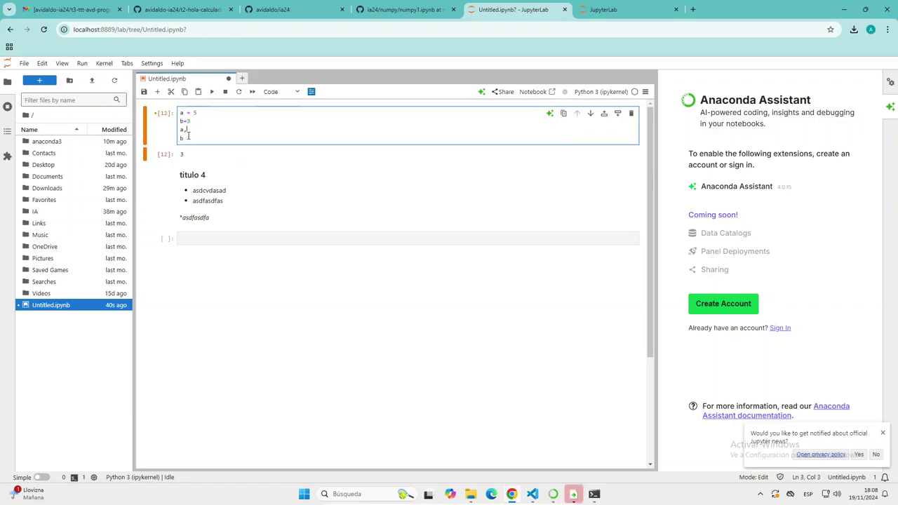
pyautogui.press('Delete')
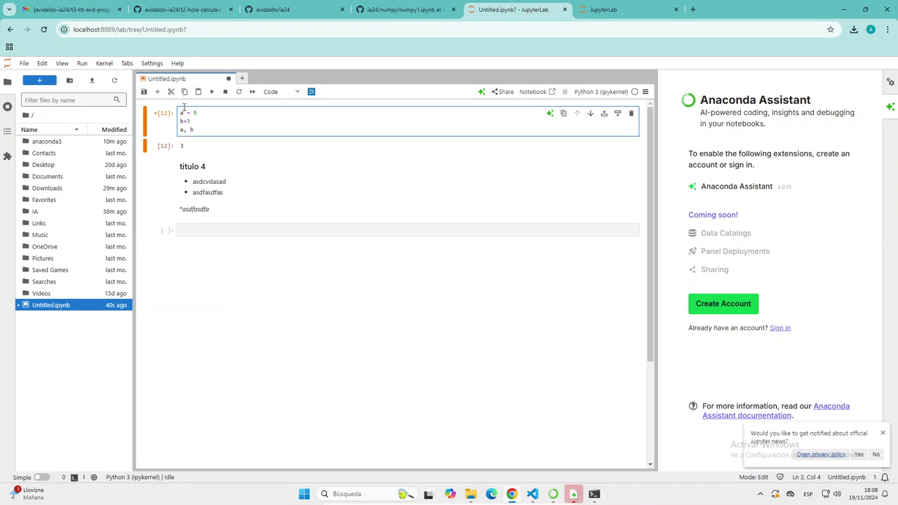
pyautogui.click(212, 92)
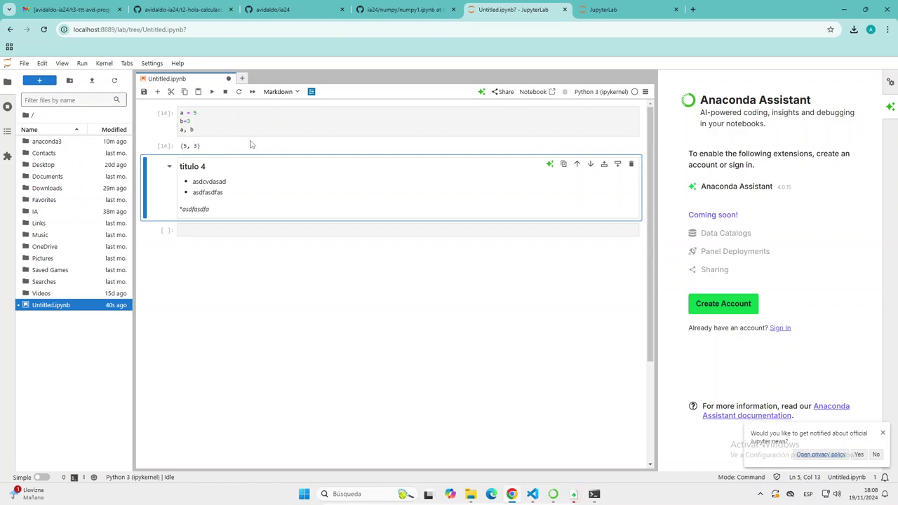
# Enlarge the page to 150 % and dismiss the Jupyter news notification.
pyautogui.hotkey('ctrl', '+')
pyautogui.hotkey('ctrl', '+')
pyautogui.hotkey('ctrl', '+')
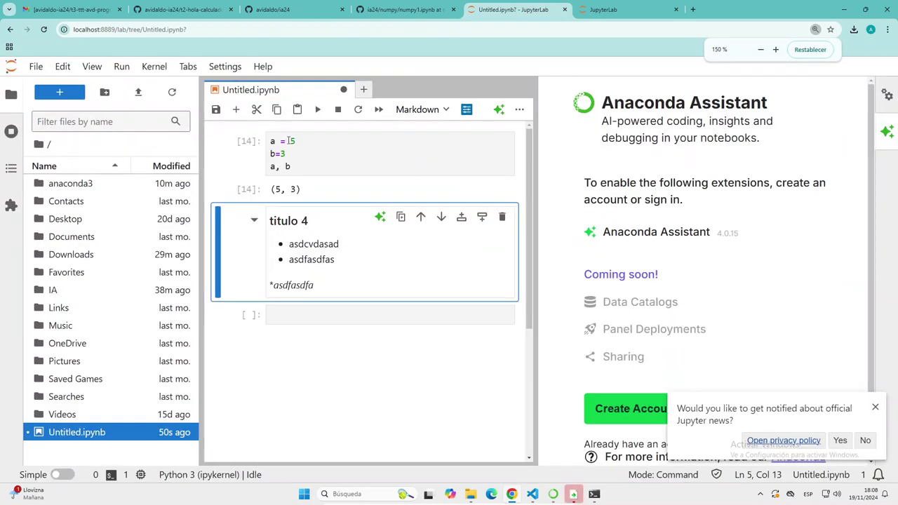
pyautogui.click(875, 407)
# Hide the Anaconda Assistant panel to give the notebook more room.
pyautogui.scroll(-2, 816, 408)
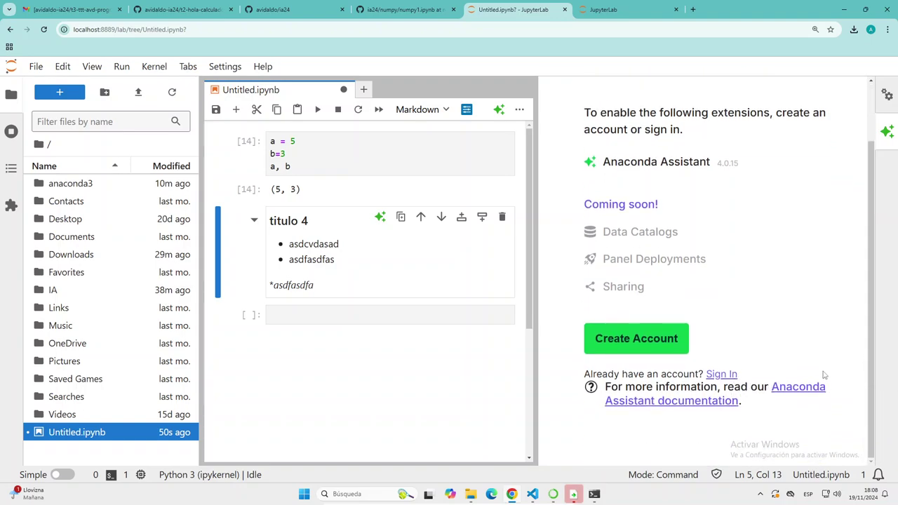
pyautogui.scroll(2, 792, 177)
pyautogui.scroll(-2, 818, 146)
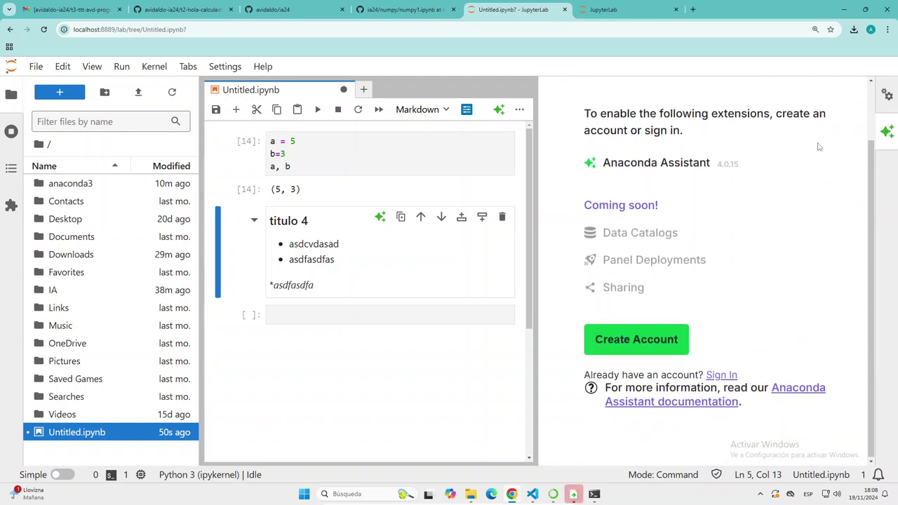
pyautogui.click(887, 131)
# Turn the first cell's last line into the parenthesized assignment tupla = (a, b).
pyautogui.click(354, 159)
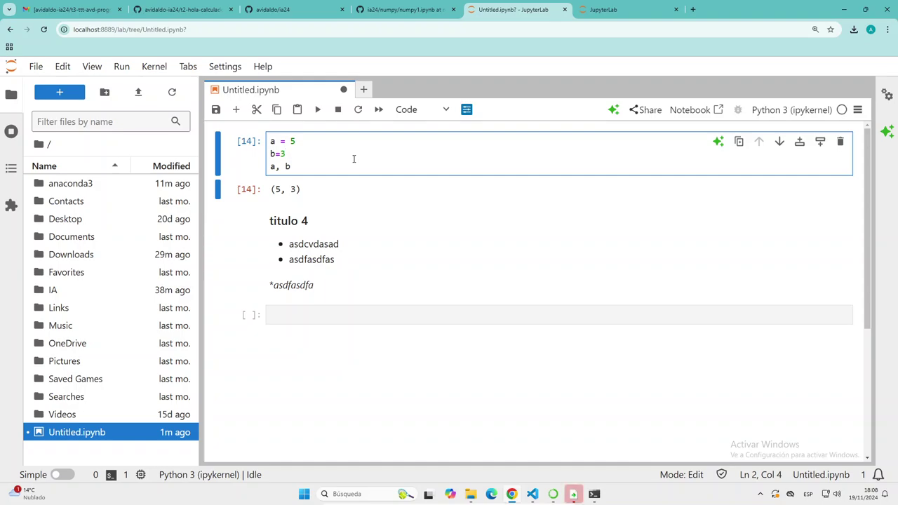
pyautogui.click(304, 170)
pyautogui.press('Home')
pyautogui.write('tupla = ')
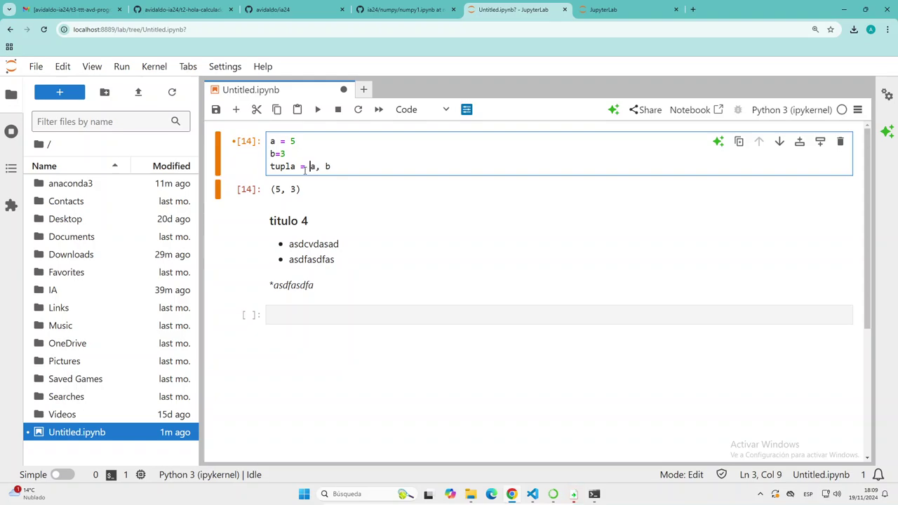
pyautogui.write('(')
pyautogui.press('End')
pyautogui.write(')ç')
pyautogui.press('Return')
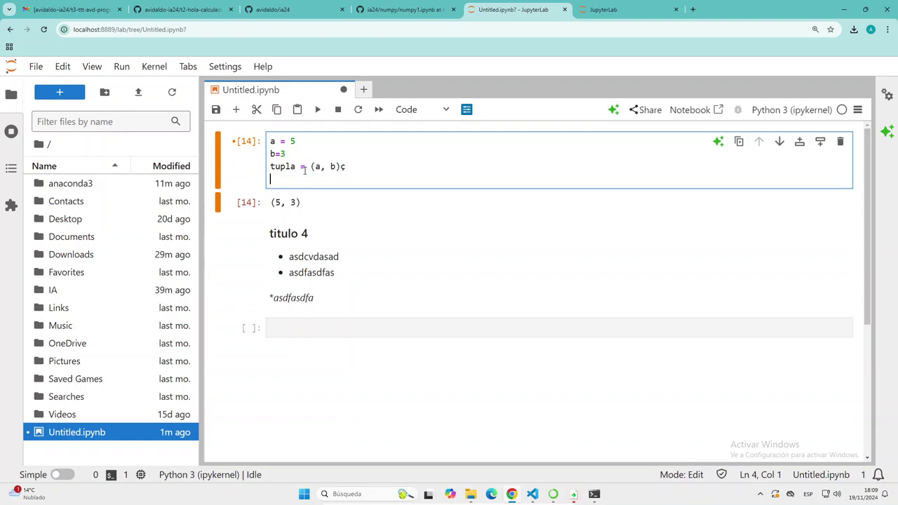
# Output tupla on a separate last line, clearing the stray ç after the assignment, and run the cell.
pyautogui.write('tupla')
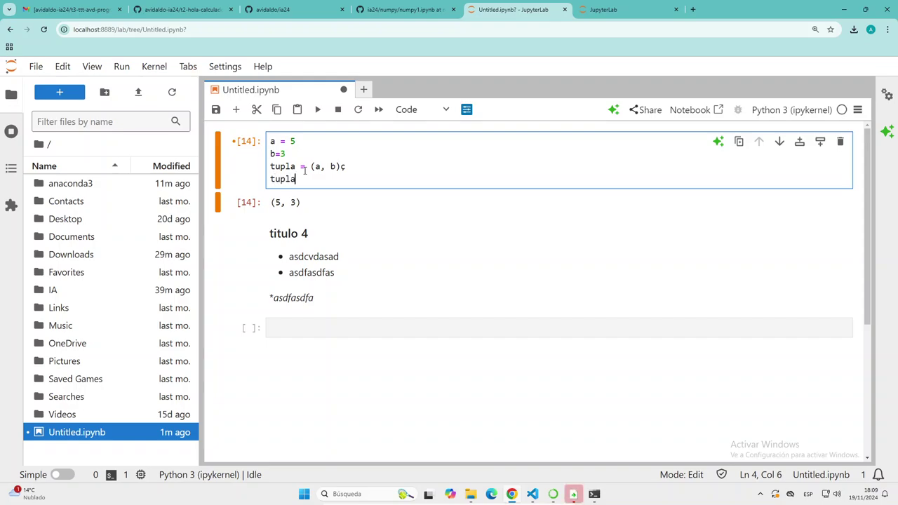
pyautogui.press('Up')
pyautogui.press('End')
pyautogui.press('BackSpace')
pyautogui.press('Return')
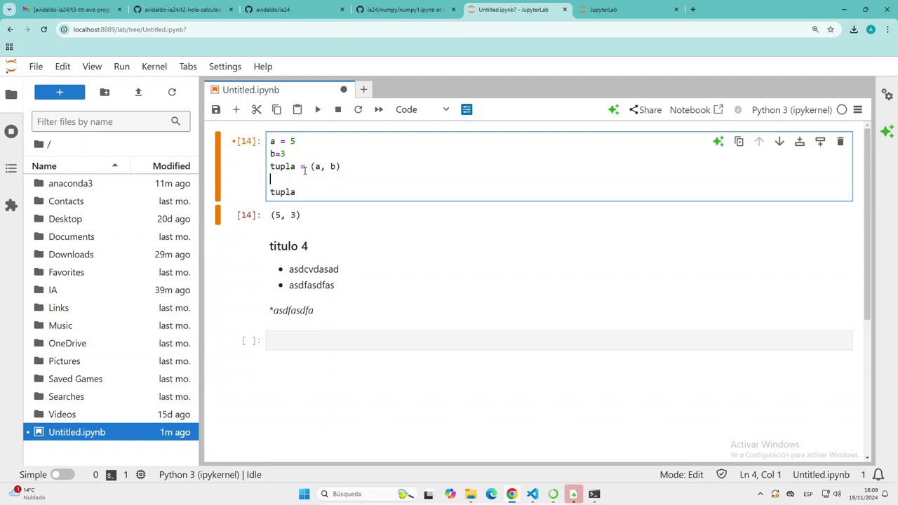
pyautogui.hotkey('shift', 'Return')
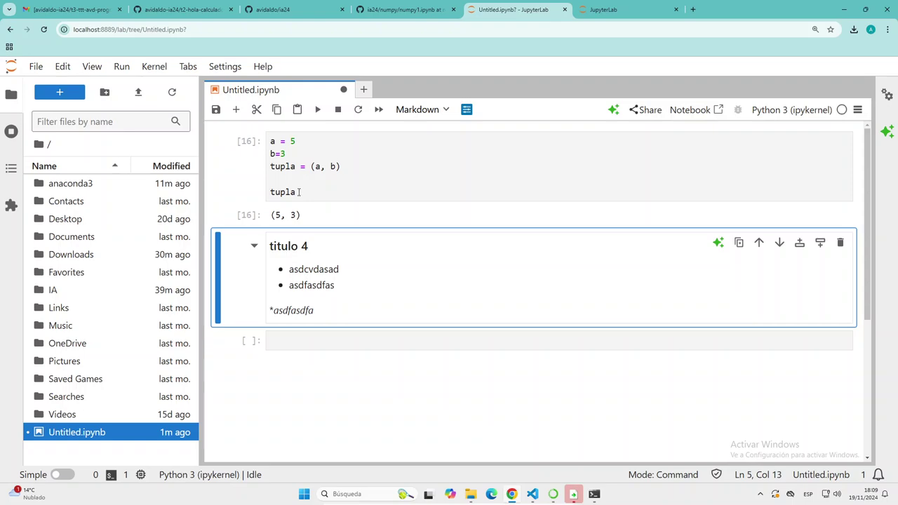
# Replace the final tupla line with (a, b), remove the tupla assignment line, and run the first cell.
pyautogui.moveTo(308, 166); pyautogui.dragTo(271, 166)
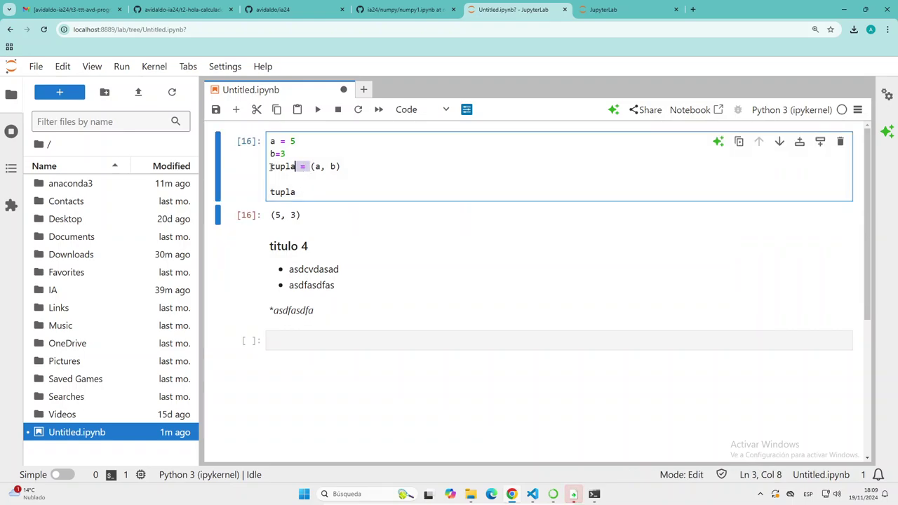
pyautogui.press('Left')
pyautogui.press('Left')
pyautogui.hotkey('ctrl', 'End')
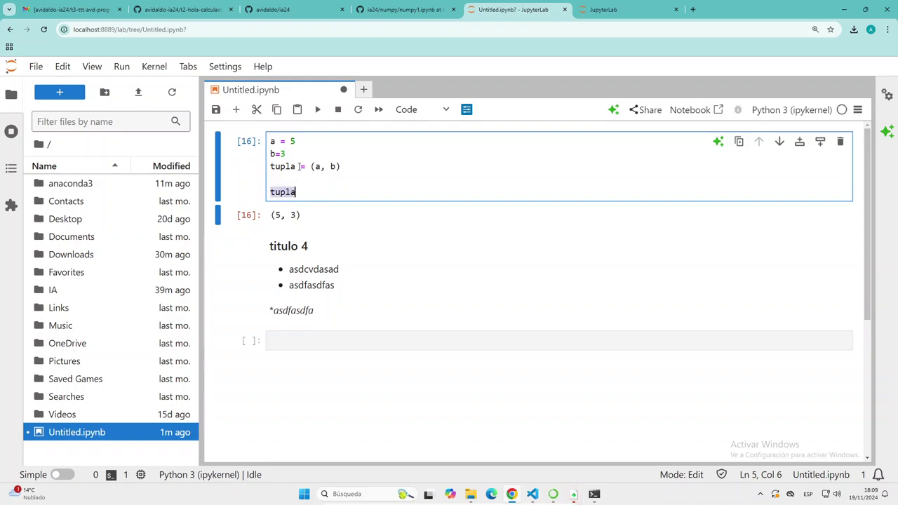
pyautogui.moveTo(341, 166); pyautogui.dragTo(309, 167)
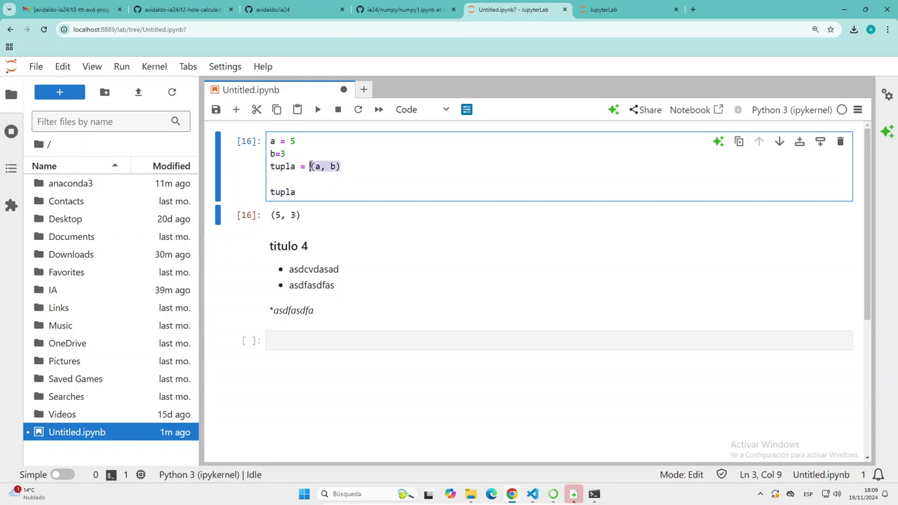
pyautogui.hotkey('ctrl', 'x')
pyautogui.doubleClick(284, 191)
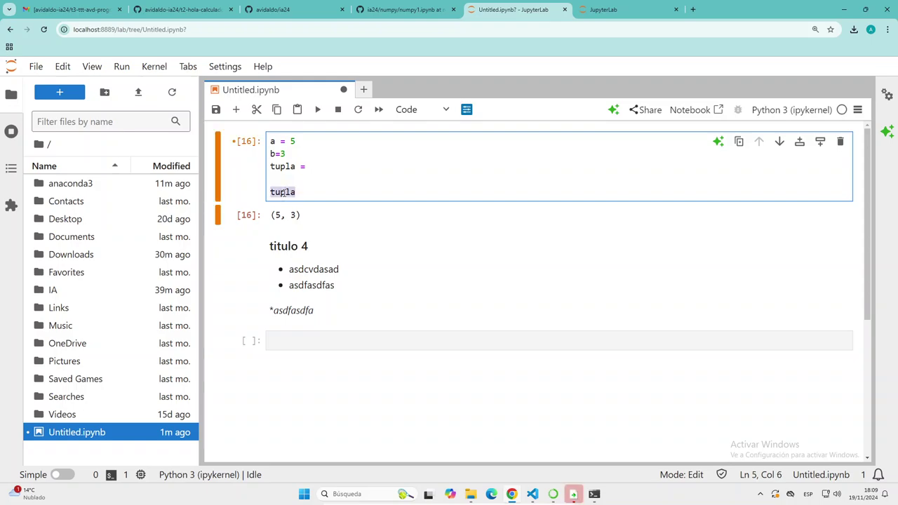
pyautogui.hotkey('ctrl', 'v')
pyautogui.moveTo(306, 168); pyautogui.dragTo(309, 157)
pyautogui.press('BackSpace')
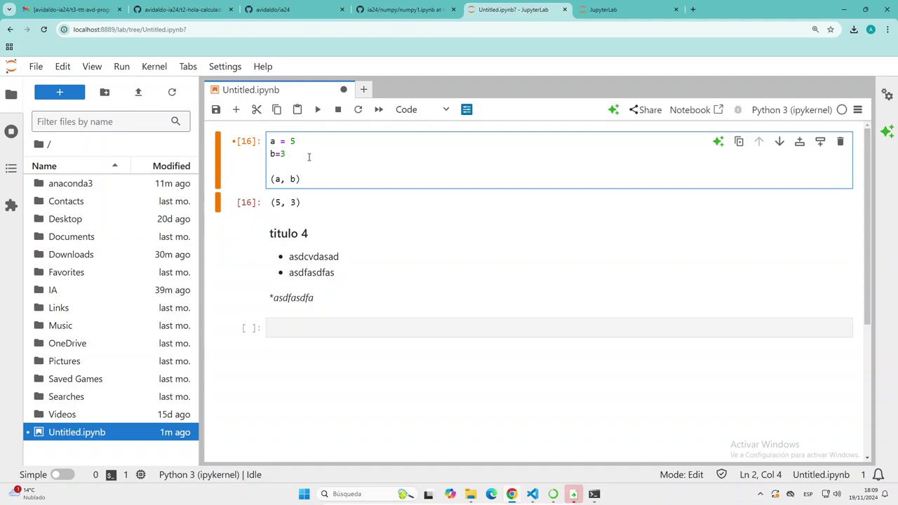
pyautogui.hotkey('shift', 'Return')
# Undo the recent edits in the first cell to restore the tupla assignment and its output line.
pyautogui.click(308, 157)
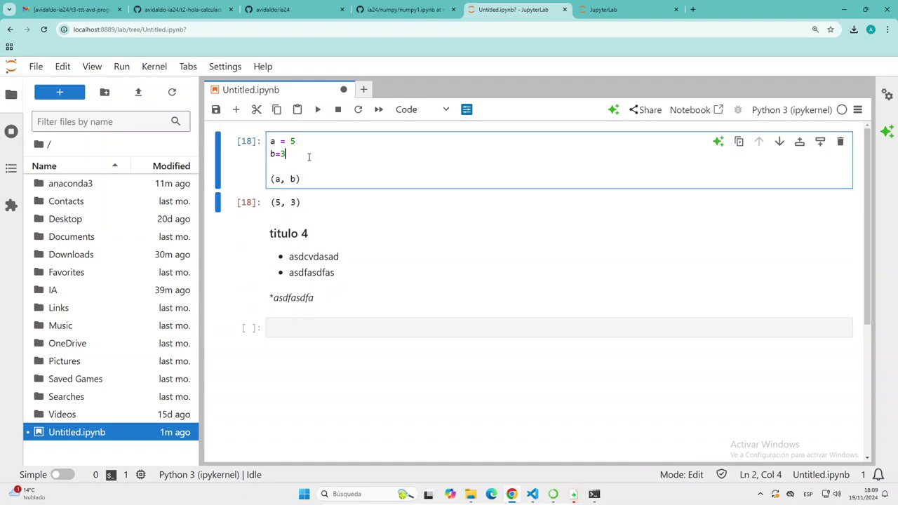
pyautogui.hotkey('ctrl', 'z')
pyautogui.hotkey('ctrl', 'z')
pyautogui.hotkey('ctrl', 'z')
pyautogui.hotkey('ctrl', 'z')
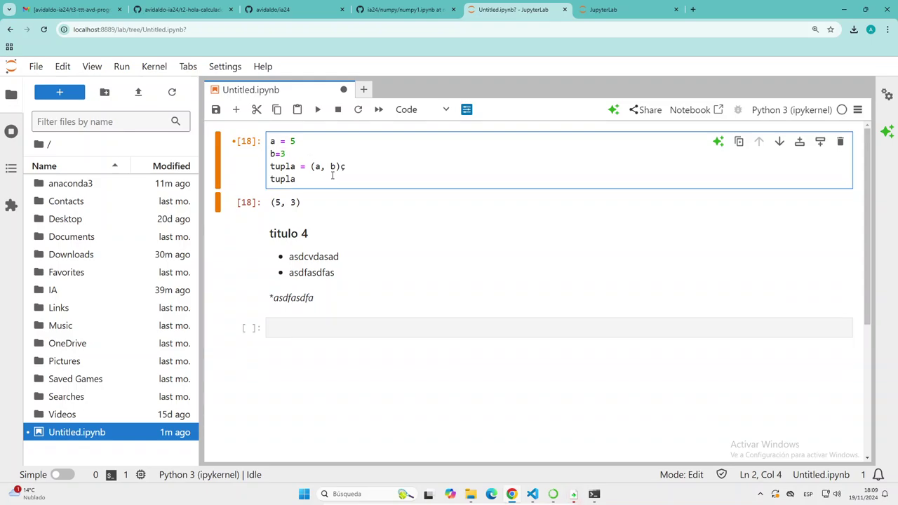
# Remove the stray ç and the parentheses to leave tupla = a, b, and run the first cell.
pyautogui.click(351, 167)
pyautogui.press('BackSpace')
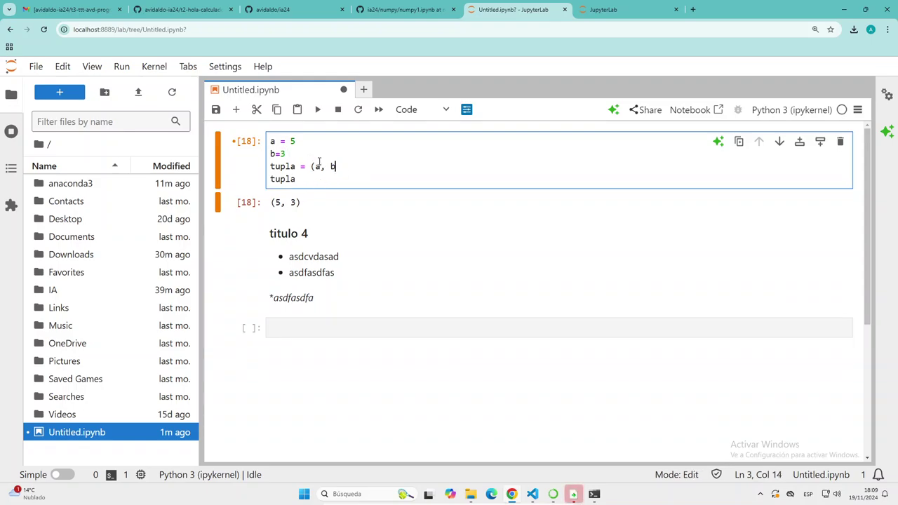
pyautogui.click(312, 166)
pyautogui.press('BackSpace')
pyautogui.press('Delete')
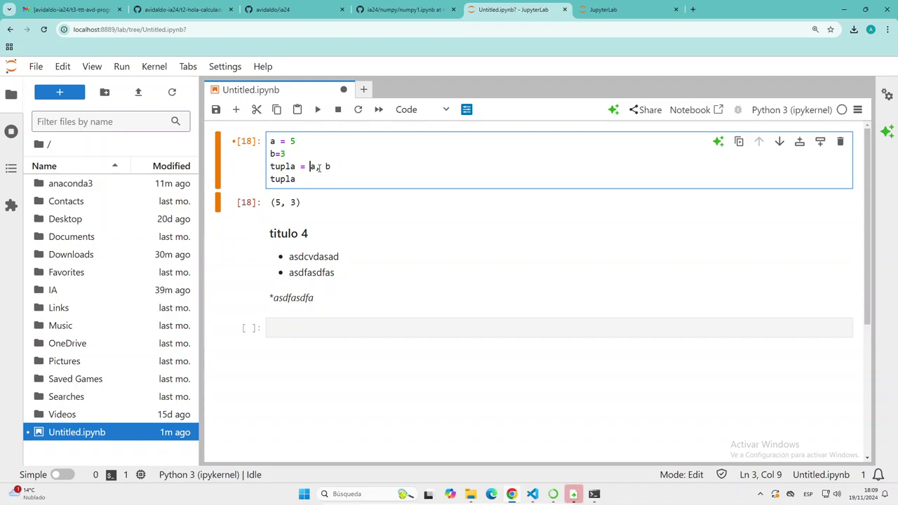
pyautogui.hotkey('shift', 'Return')
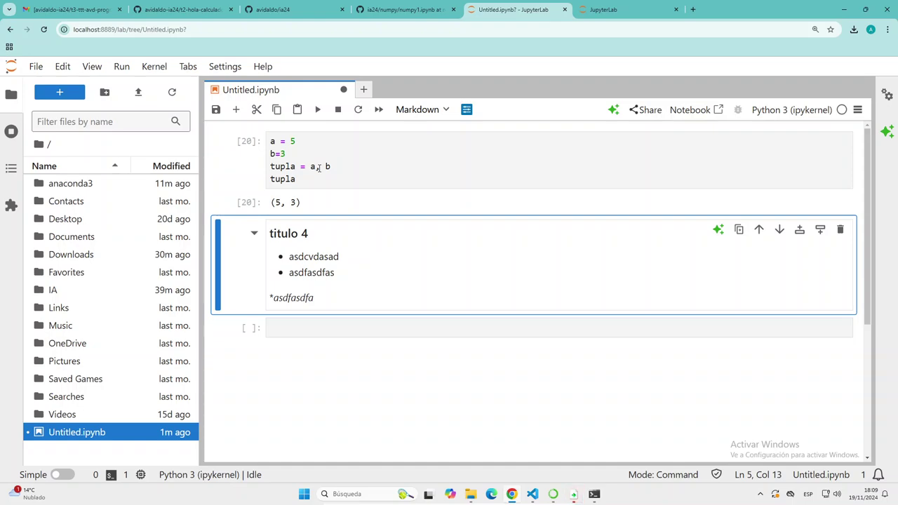
# Save the notebook, and replace all of the first cell's code with just a and run it.
pyautogui.click(310, 166)
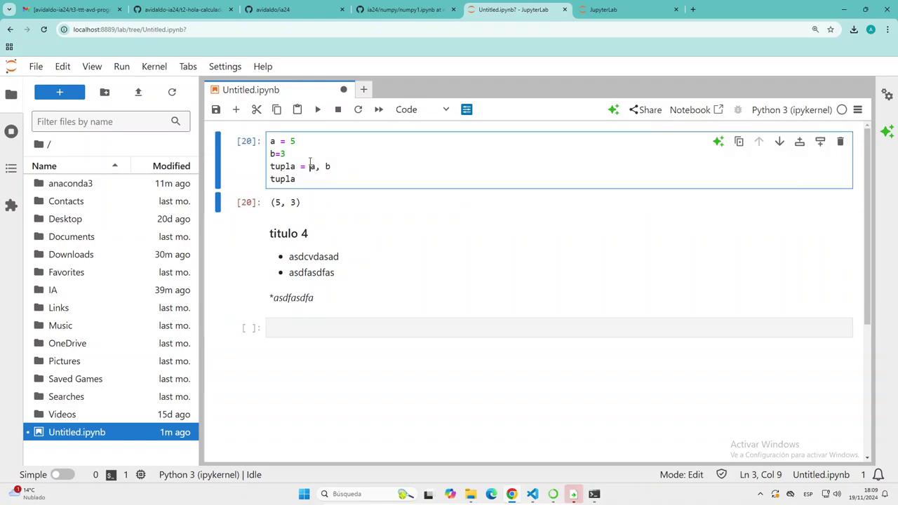
pyautogui.hotkey('ctrl', 's')
pyautogui.hotkey('ctrl', 'a')
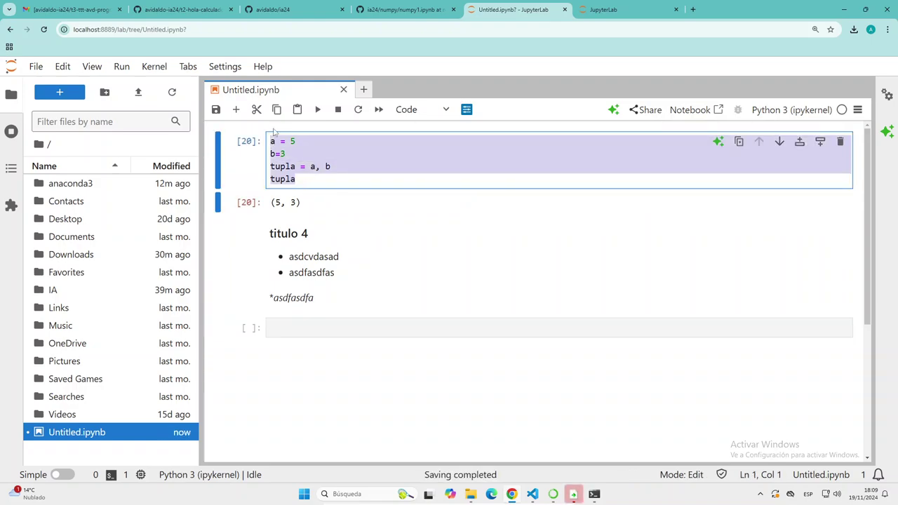
pyautogui.press('BackSpace')
pyautogui.write('a')
pyautogui.hotkey('shift', 'Return')
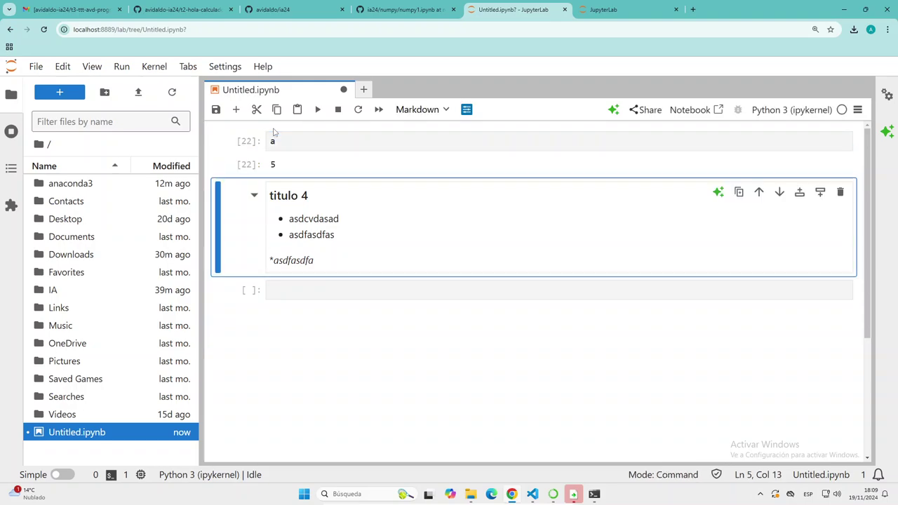
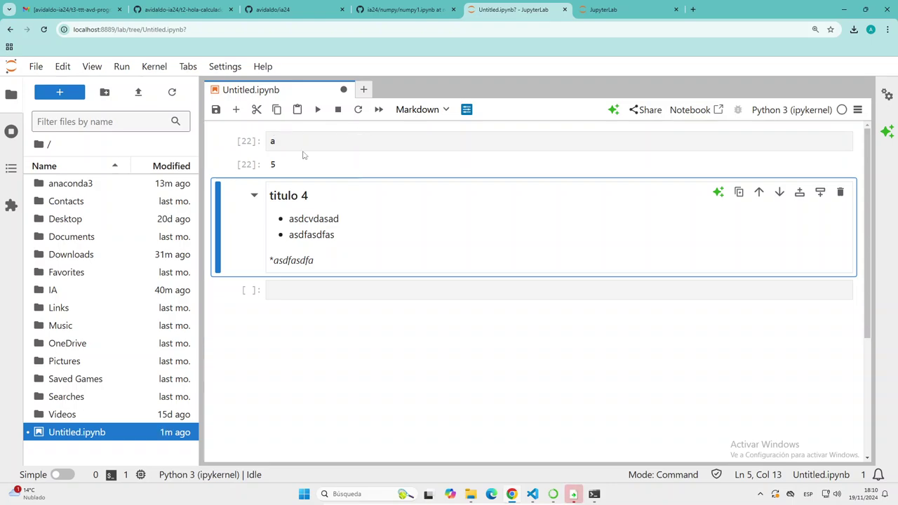
# Rerun the first cell containing only a.
pyautogui.click(313, 136)
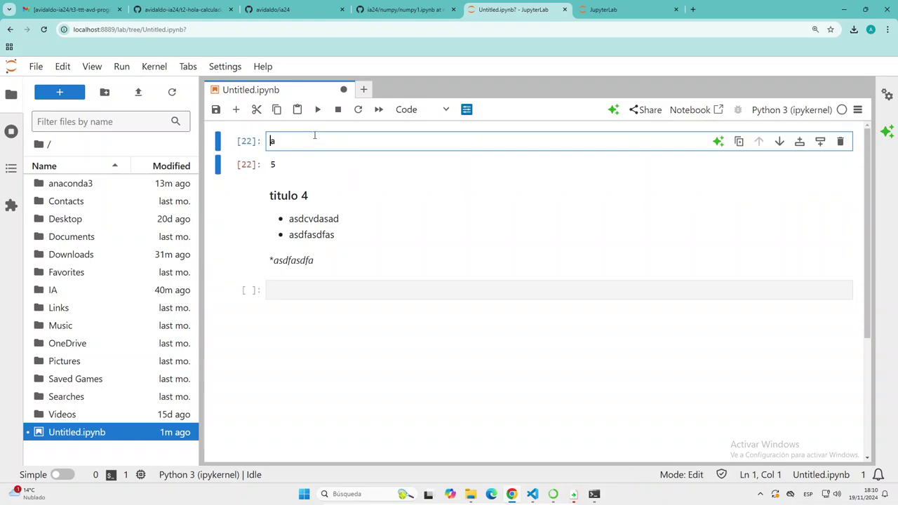
pyautogui.click(281, 140)
pyautogui.hotkey('shift', 'Return')
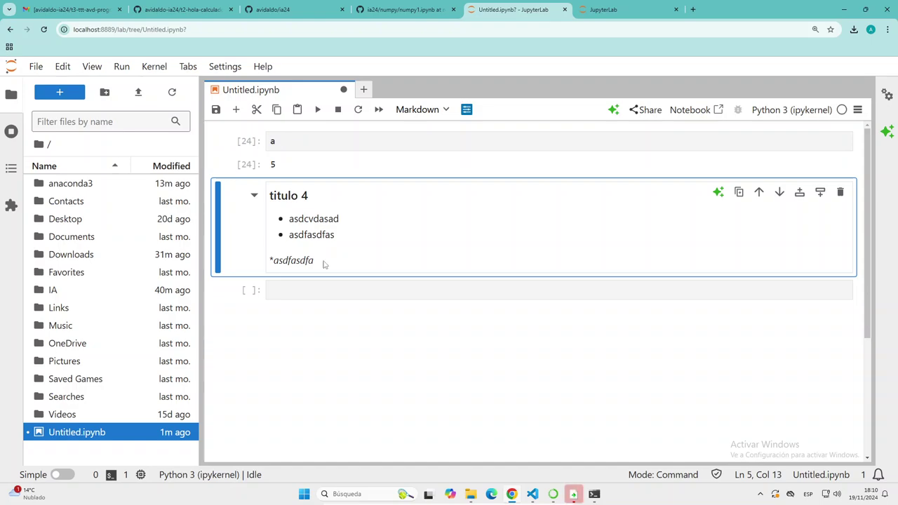
# Delete the empty code cell and the titulo 4 Markdown cell, rerunning the first cell in between.
pyautogui.click(337, 291)
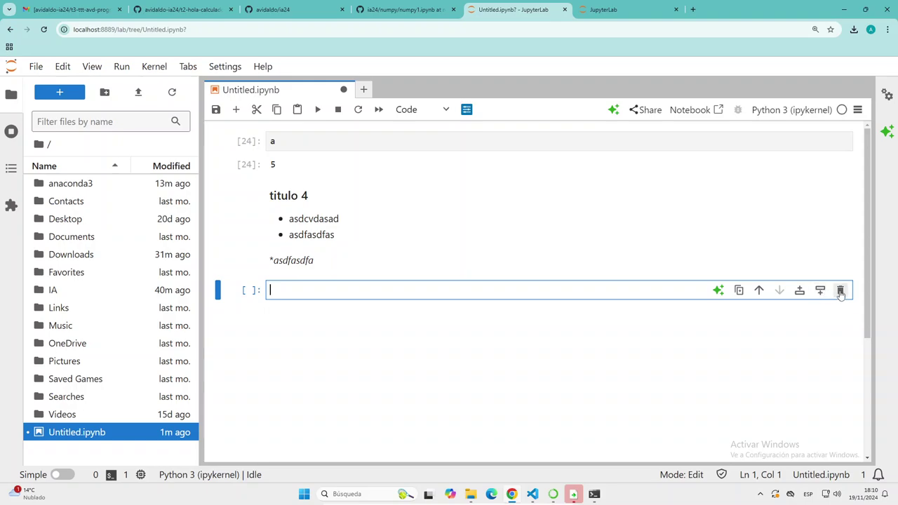
pyautogui.click(840, 291)
pyautogui.click(353, 136)
pyautogui.hotkey('shift', 'Return')
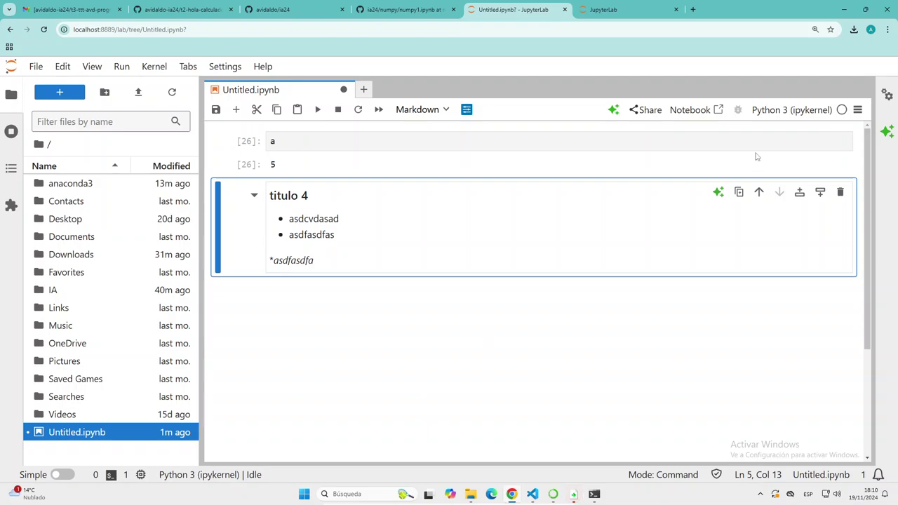
pyautogui.click(840, 192)
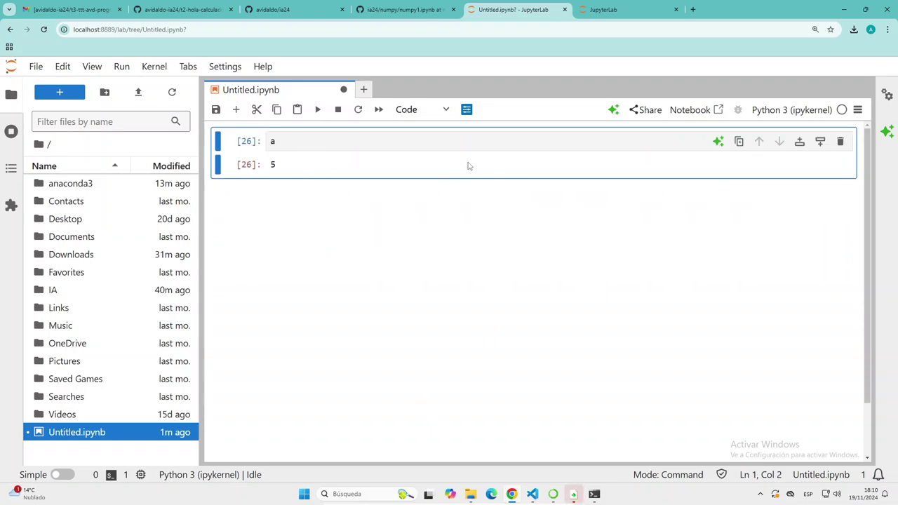
# Run the first cell, containing only a, twice more to output the variable.
pyautogui.click(400, 141)
pyautogui.hotkey('shift', 'Return')
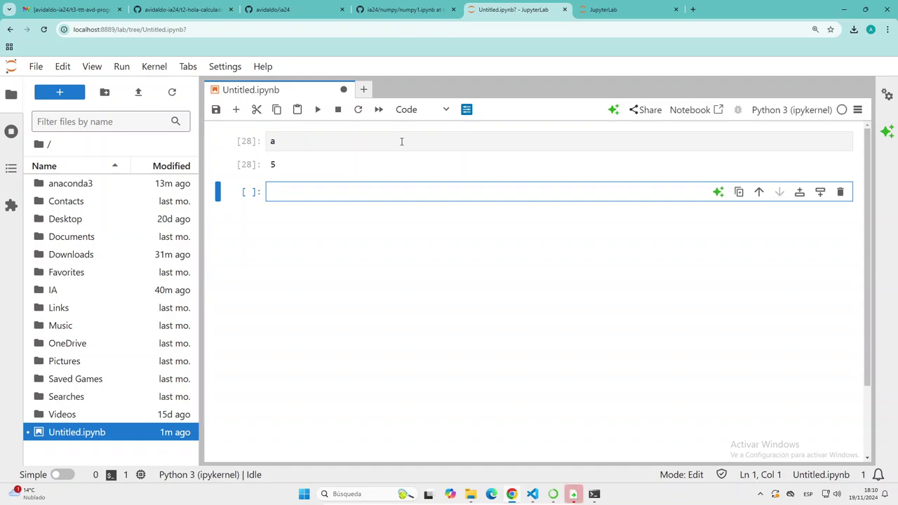
pyautogui.click(401, 141)
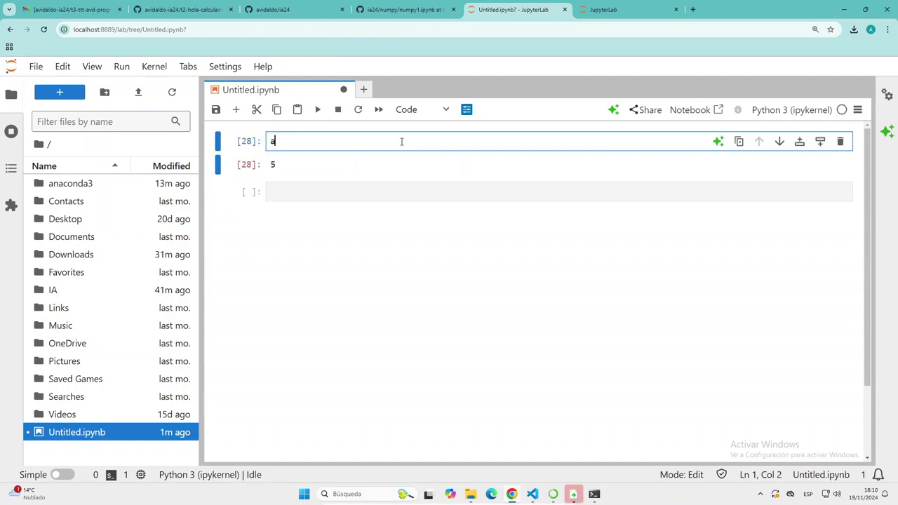
pyautogui.hotkey('shift', 'Return')
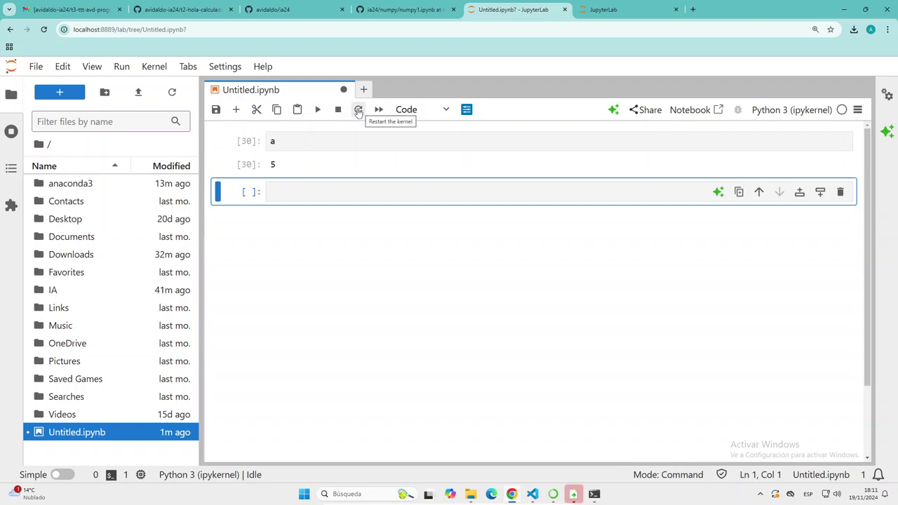
# Restart the notebook's Python kernel, confirm the restart, and run the cell containing a.
pyautogui.click(359, 112)
pyautogui.click(574, 304)
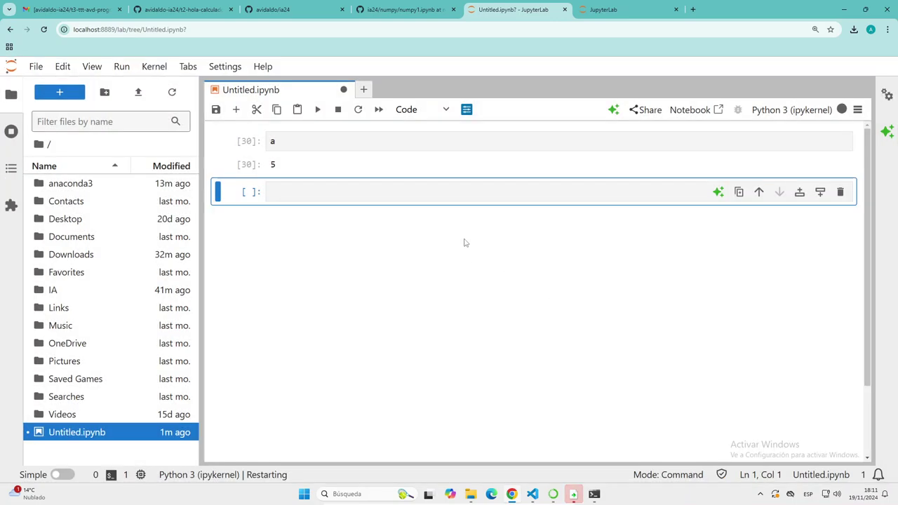
pyautogui.click(347, 136)
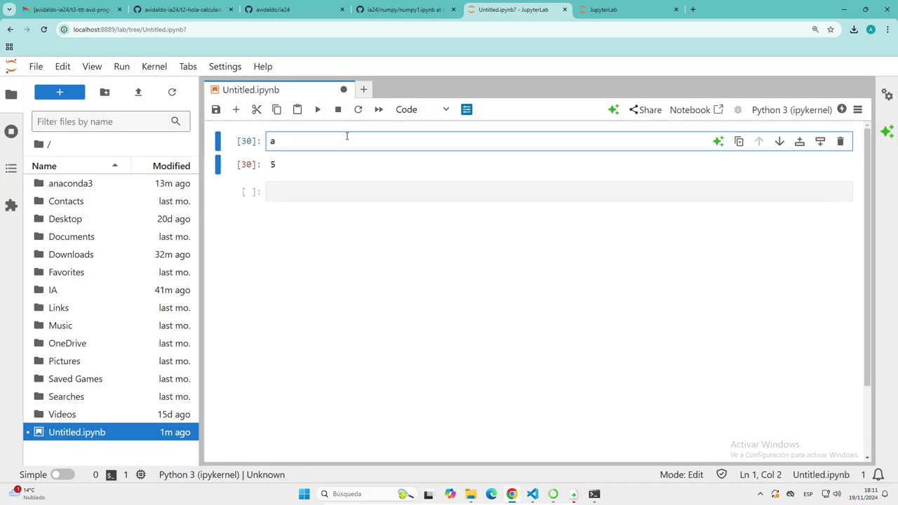
pyautogui.hotkey('shift', 'Return')
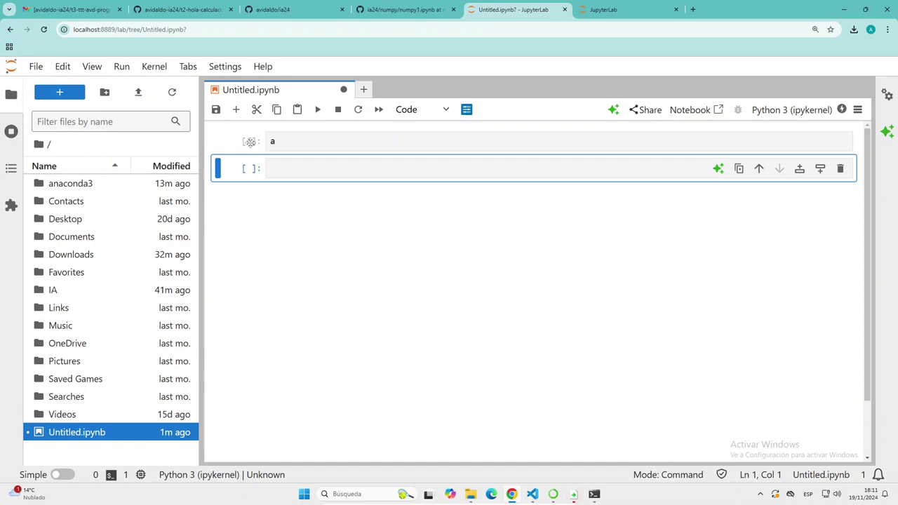
# Rerun the cell containing a several times in the restarted kernel without defining the variable.
pyautogui.click(296, 141)
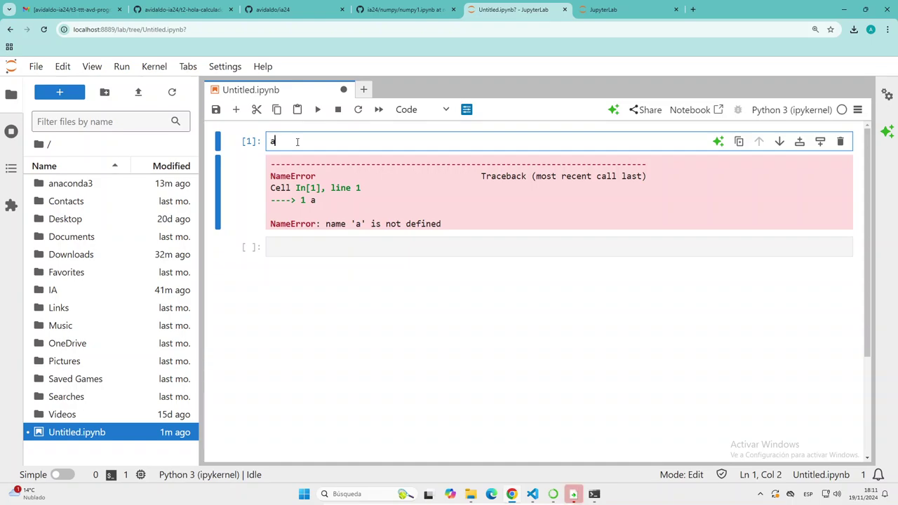
pyautogui.hotkey('shift', 'Return')
pyautogui.hotkey('shift', 'Return')
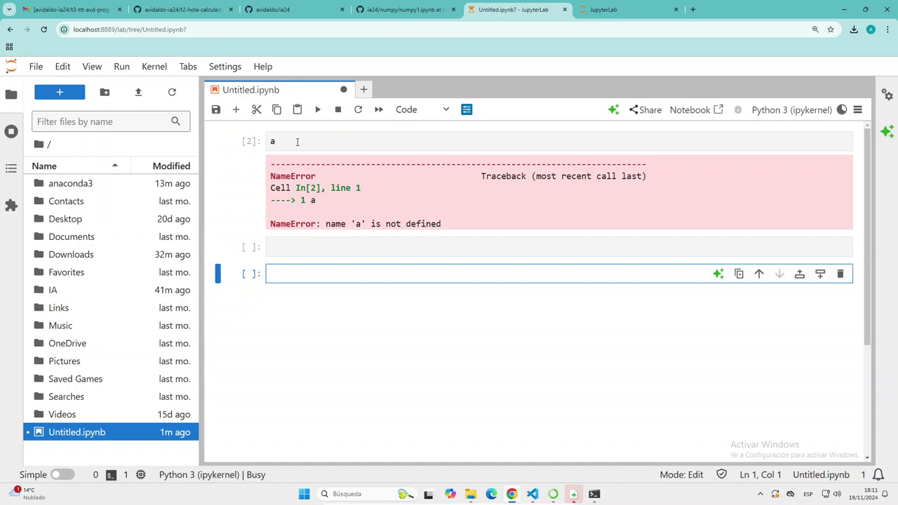
pyautogui.click(304, 140)
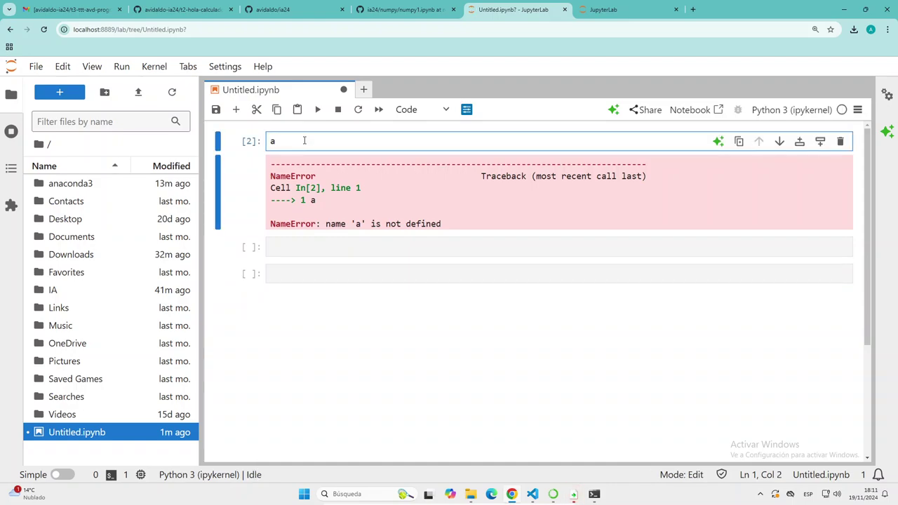
pyautogui.hotkey('shift', 'Return')
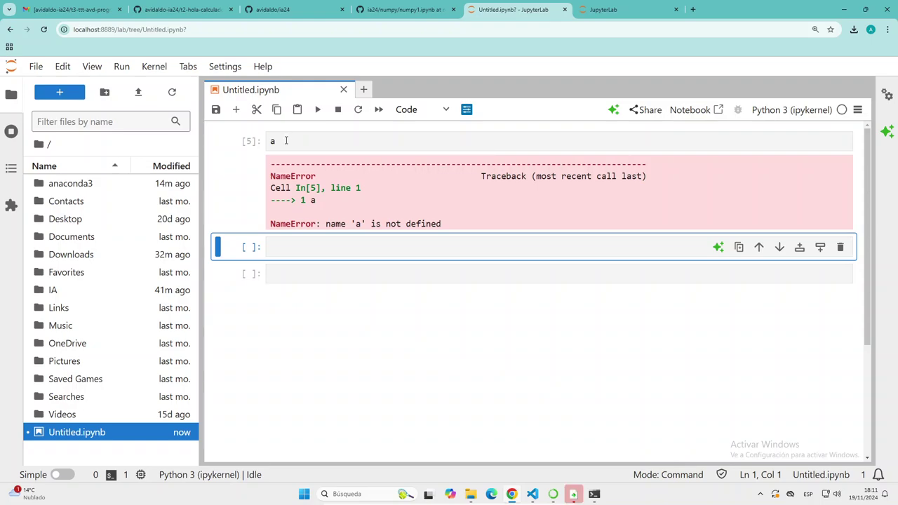
pyautogui.click(286, 141)
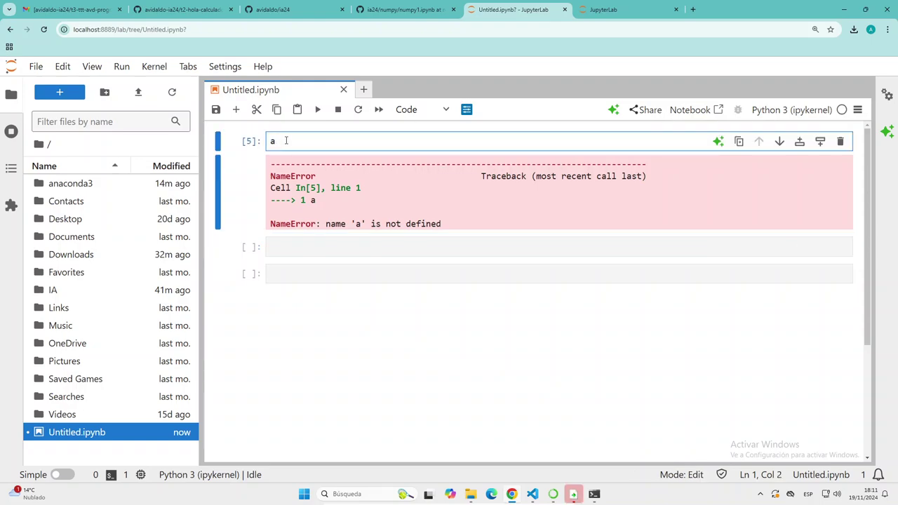
pyautogui.hotkey('shift', 'Return')
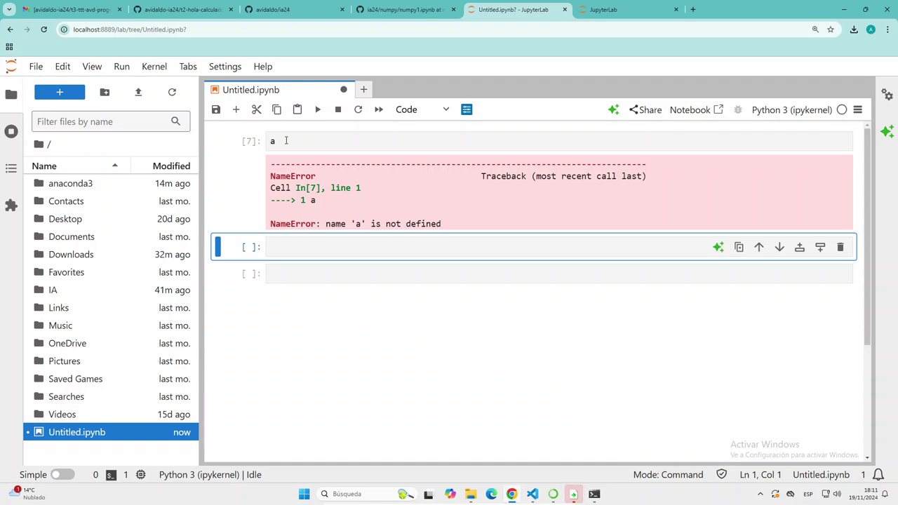
# Run the last empty cell, delete all the empty cells below the first one, and rerun the cell containing a.
pyautogui.press('Down')
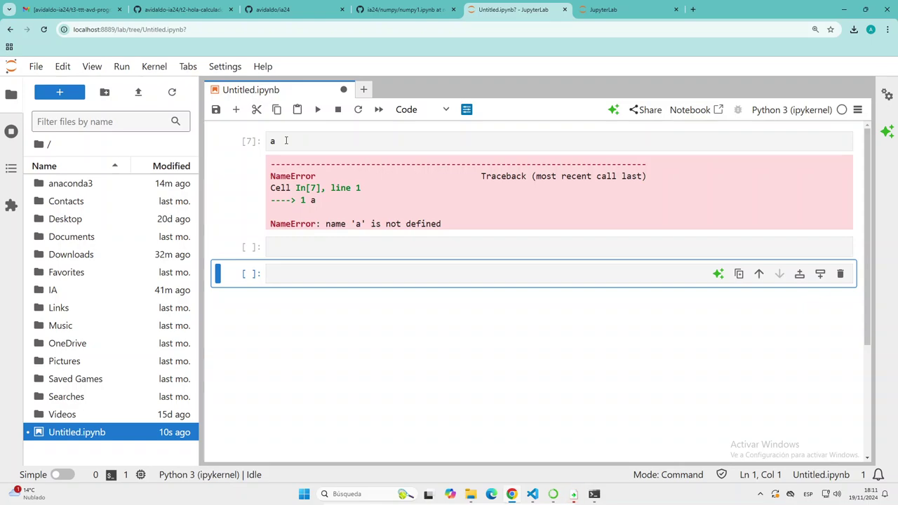
pyautogui.hotkey('shift', 'Return')
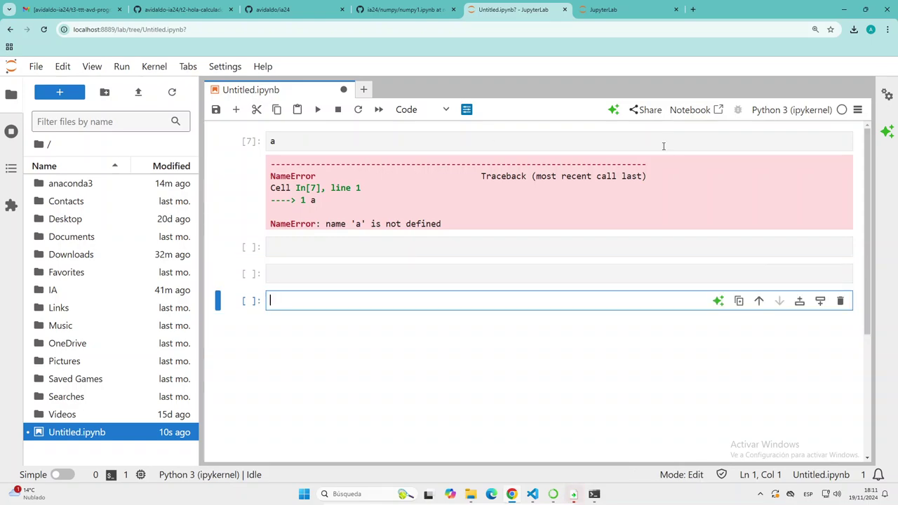
pyautogui.click(840, 300)
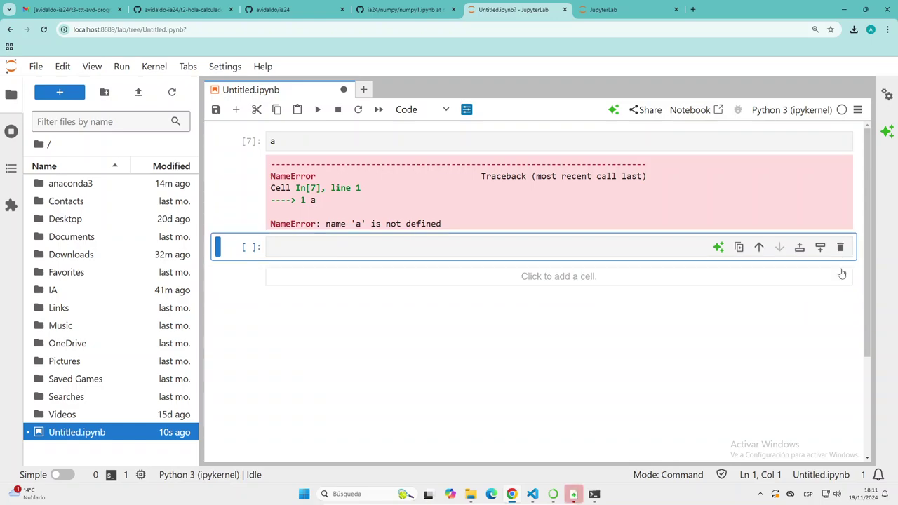
pyautogui.click(840, 273)
pyautogui.click(840, 249)
pyautogui.click(368, 135)
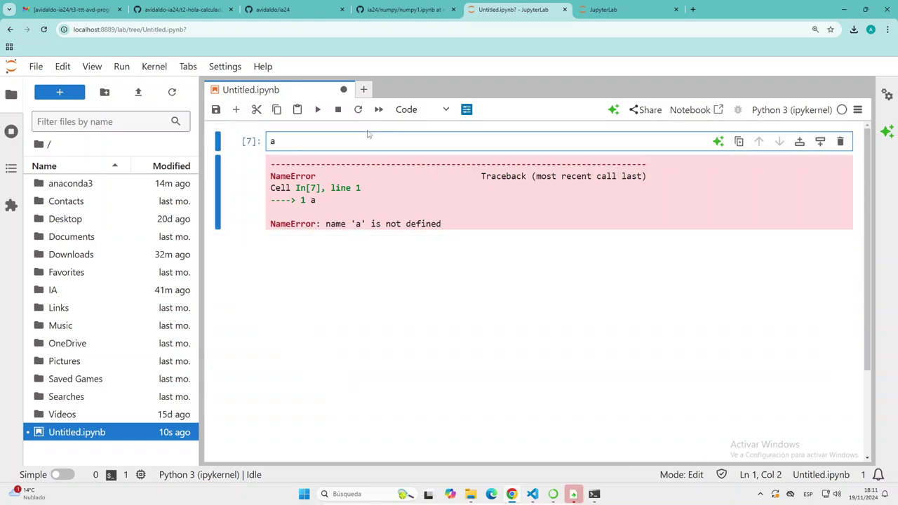
pyautogui.hotkey('shift', 'Return')
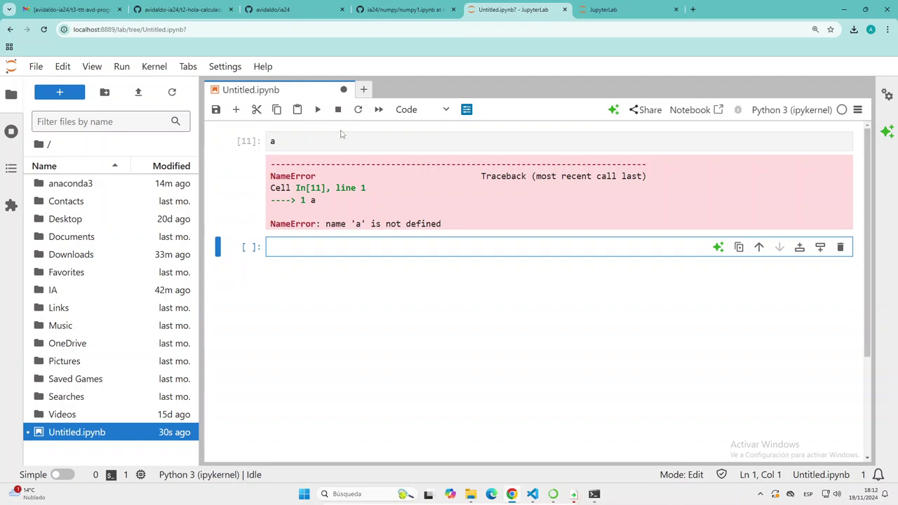
# Switch to numpy1.ipynb on GitHub, open its raw source, and enlarge the text for reading.
pyautogui.click(419, 15)
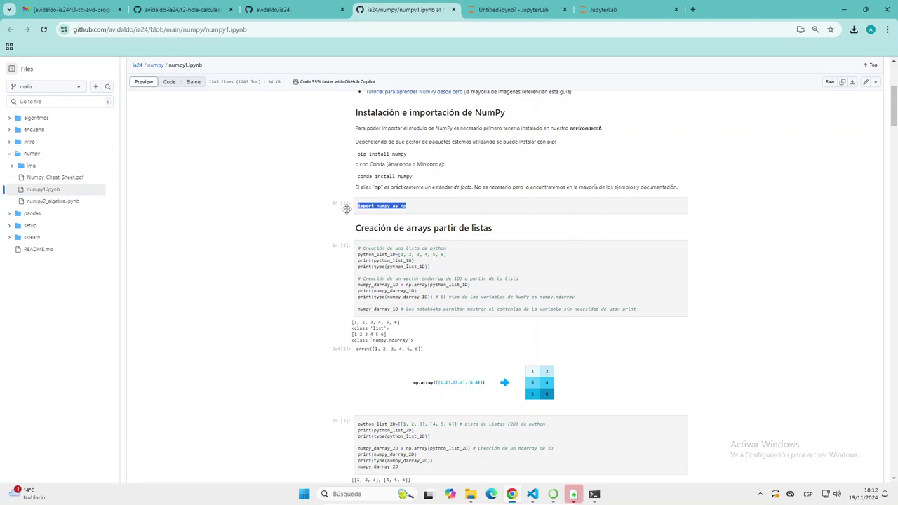
pyautogui.scroll(5, 341, 289)
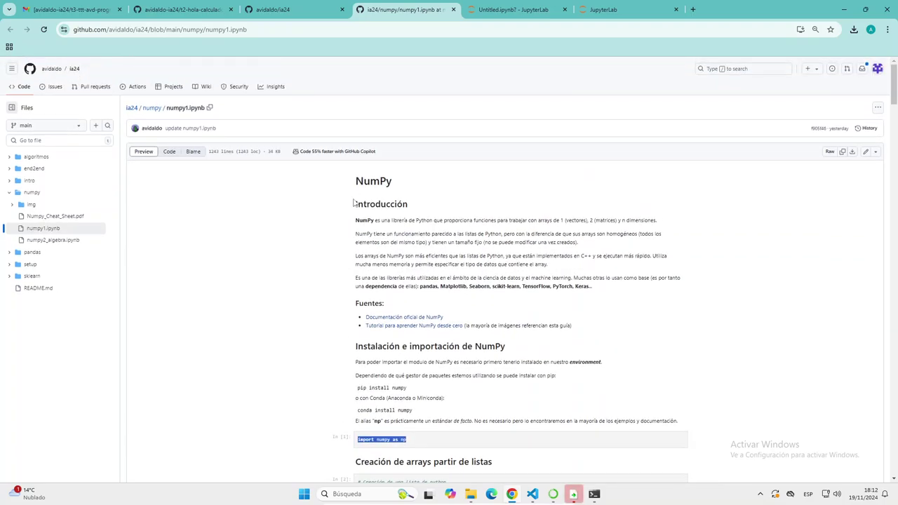
pyautogui.click(830, 152)
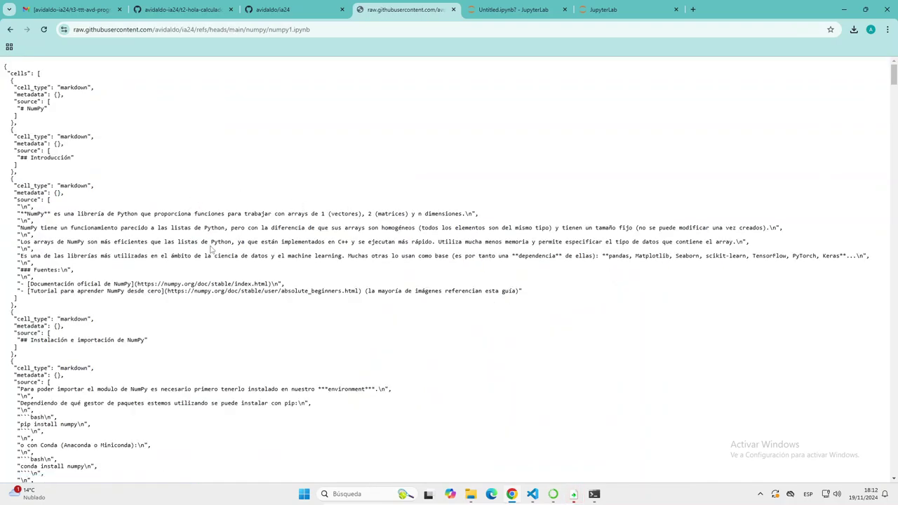
pyautogui.click(10, 30)
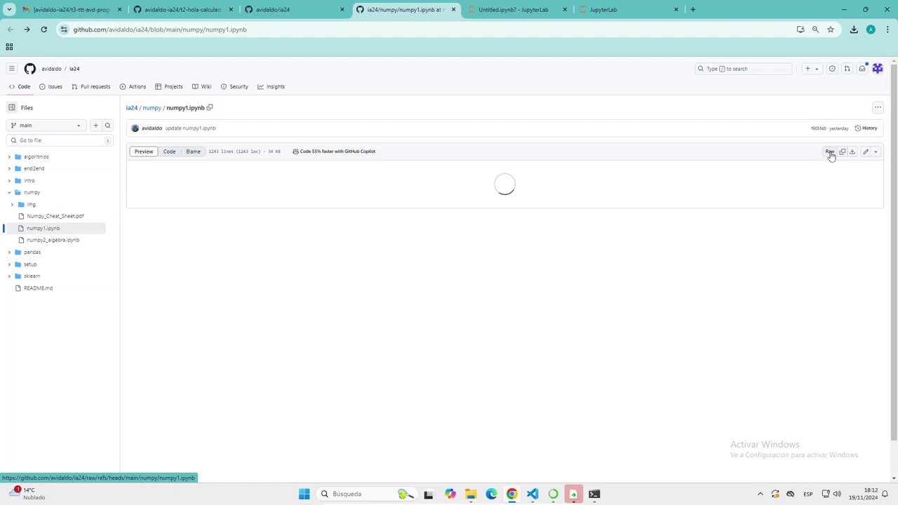
pyautogui.click(830, 152)
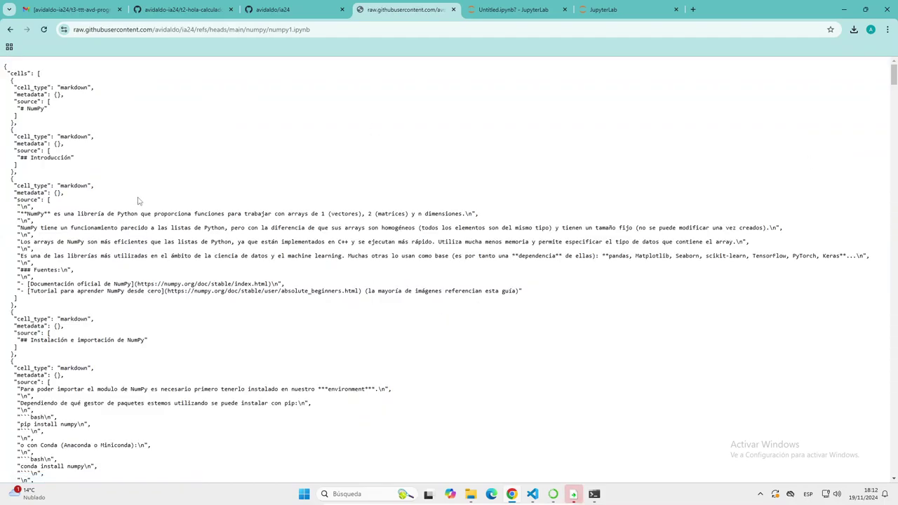
pyautogui.hotkey('ctrl', '+')
pyautogui.hotkey('ctrl', '+')
pyautogui.hotkey('ctrl', '+')
pyautogui.hotkey('ctrl', '+')
pyautogui.hotkey('ctrl', '+')
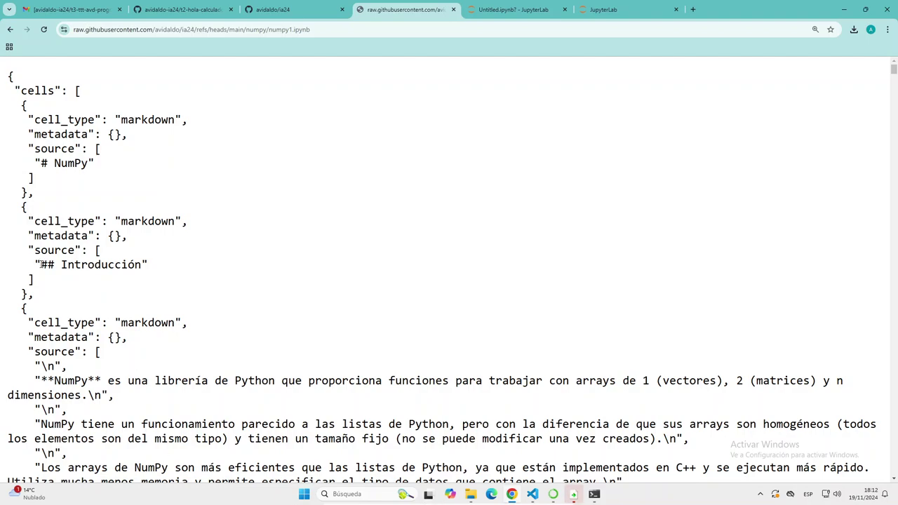
# Examine the cells list in the raw notebook JSON and the first cell's cell_type, markdown value, metadata and source.
pyautogui.moveTo(515, 503)
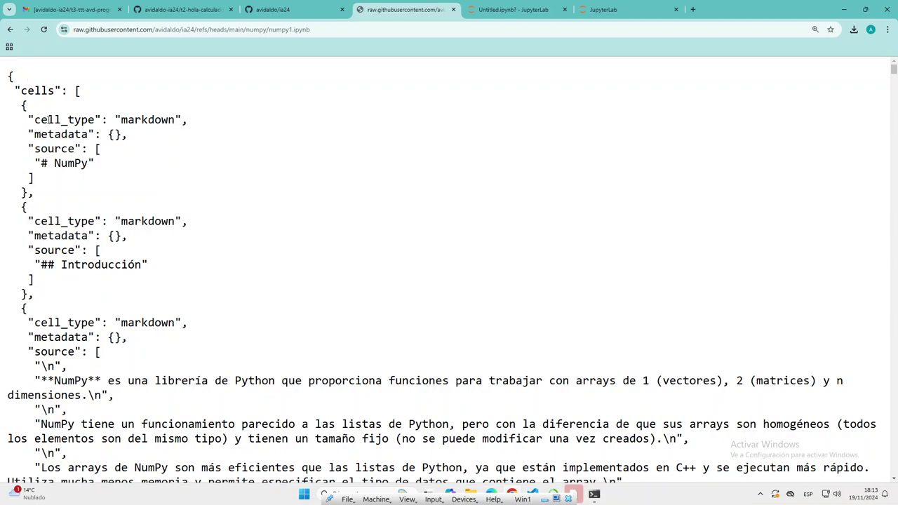
pyautogui.doubleClick(43, 93)
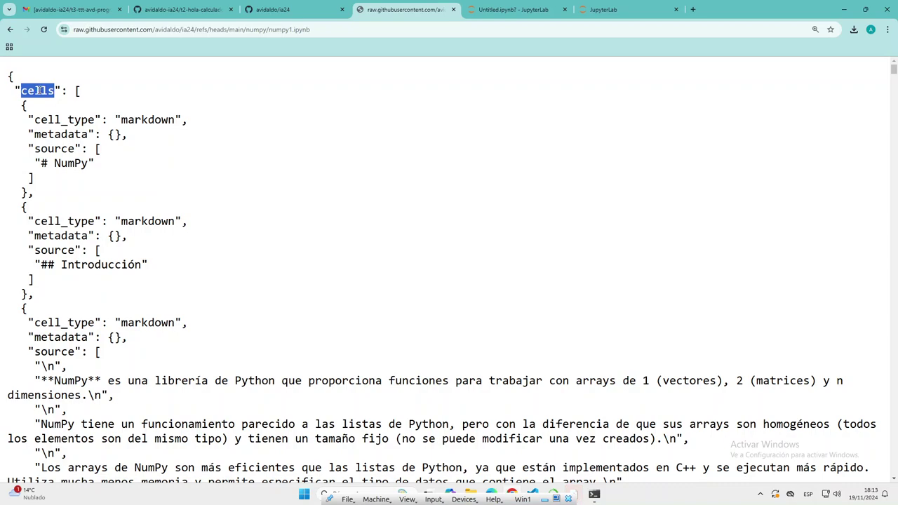
pyautogui.moveTo(76, 92); pyautogui.dragTo(90, 95)
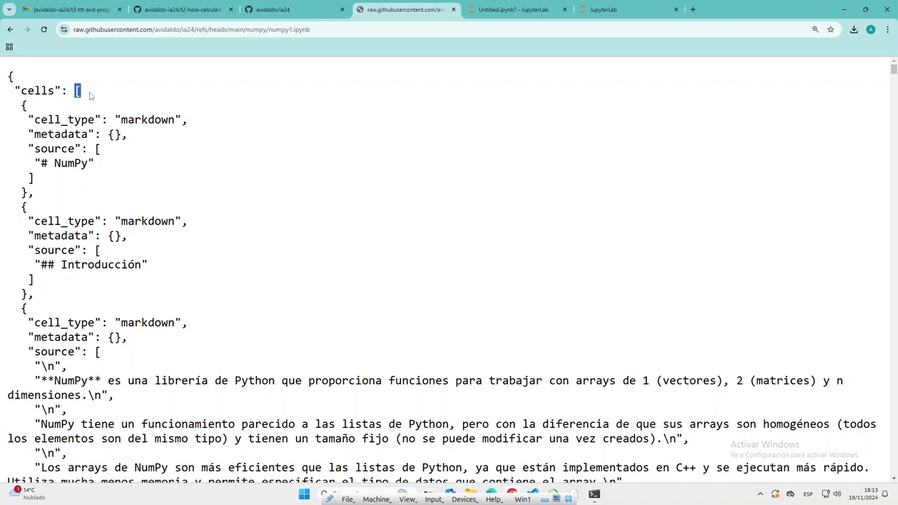
pyautogui.moveTo(20, 104); pyautogui.dragTo(29, 194)
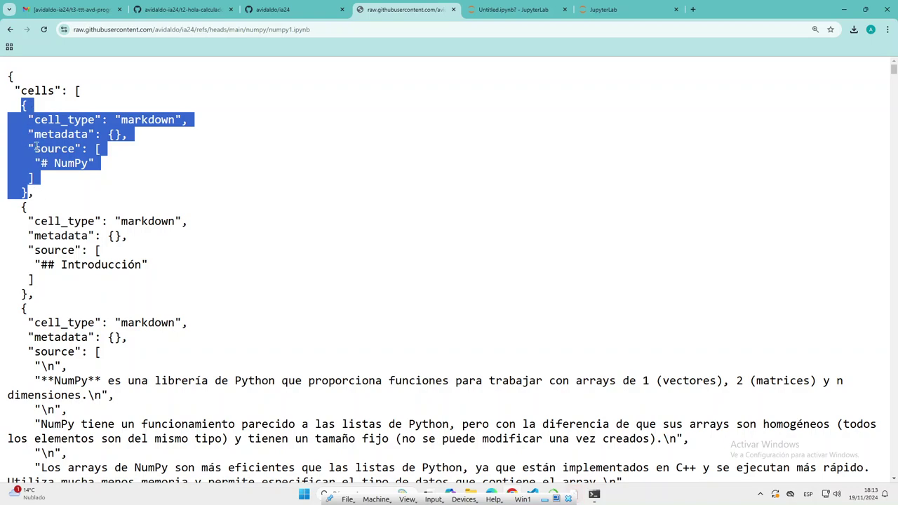
pyautogui.doubleClick(58, 122)
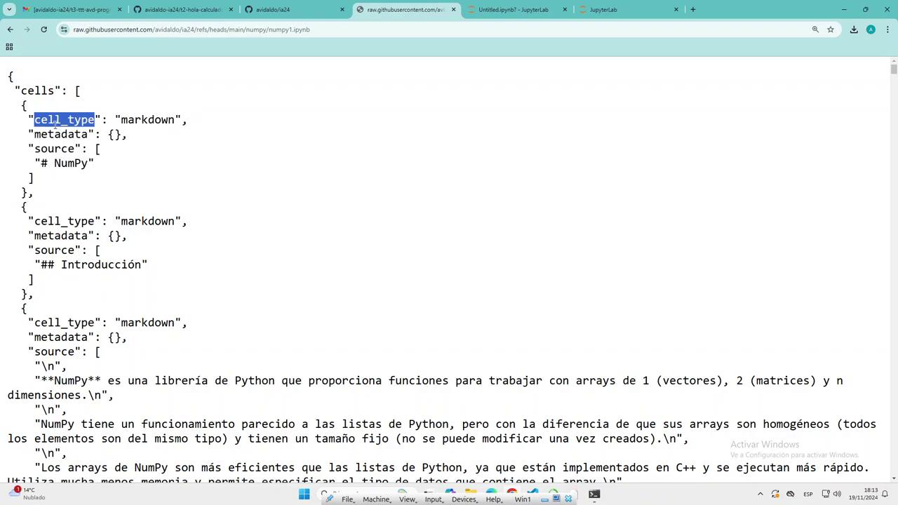
pyautogui.doubleClick(165, 120)
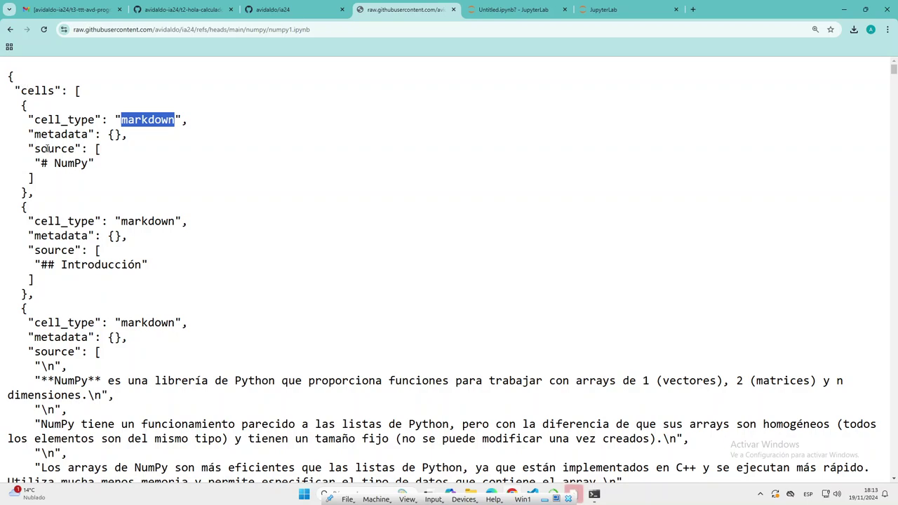
pyautogui.click(44, 131)
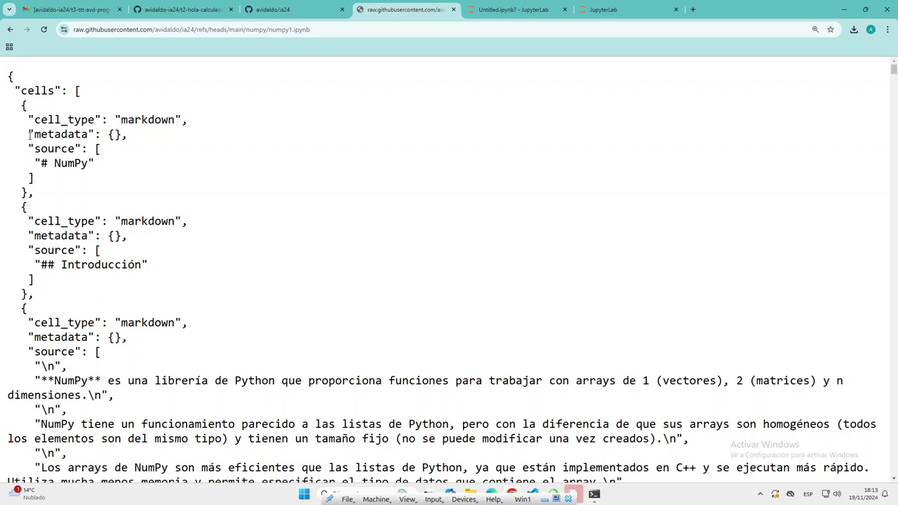
pyautogui.moveTo(28, 134); pyautogui.dragTo(36, 162)
pyautogui.click(95, 160)
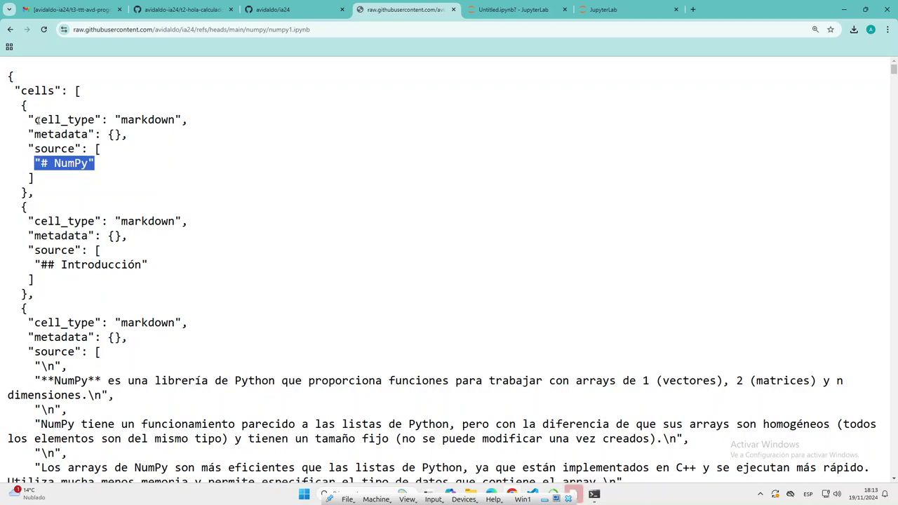
# Examine the markdown cells in the raw notebook JSON, from the Introducción heading through the NumPy installation text.
pyautogui.scroll(-3, 32, 190)
pyautogui.scroll(1, 31, 174)
pyautogui.scroll(1, 31, 174)
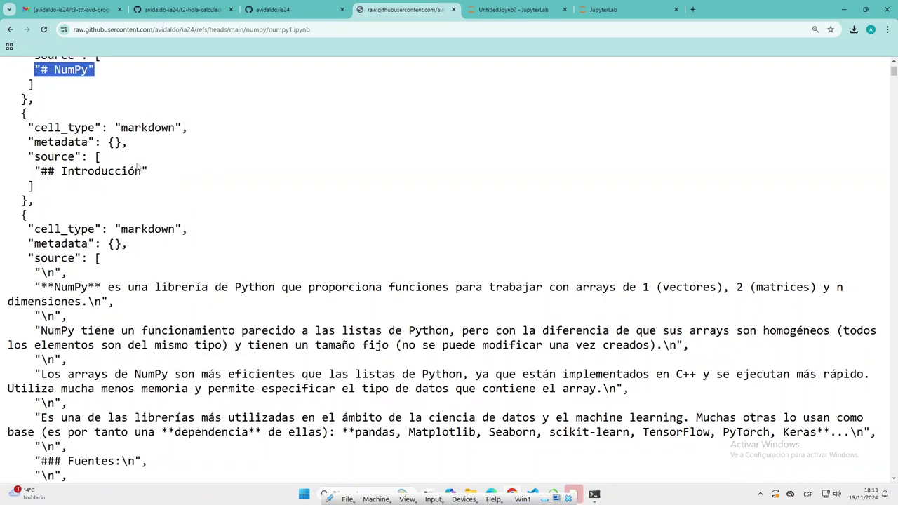
pyautogui.moveTo(41, 171); pyautogui.dragTo(150, 171)
pyautogui.scroll(-3, 94, 178)
pyautogui.scroll(-4, 94, 178)
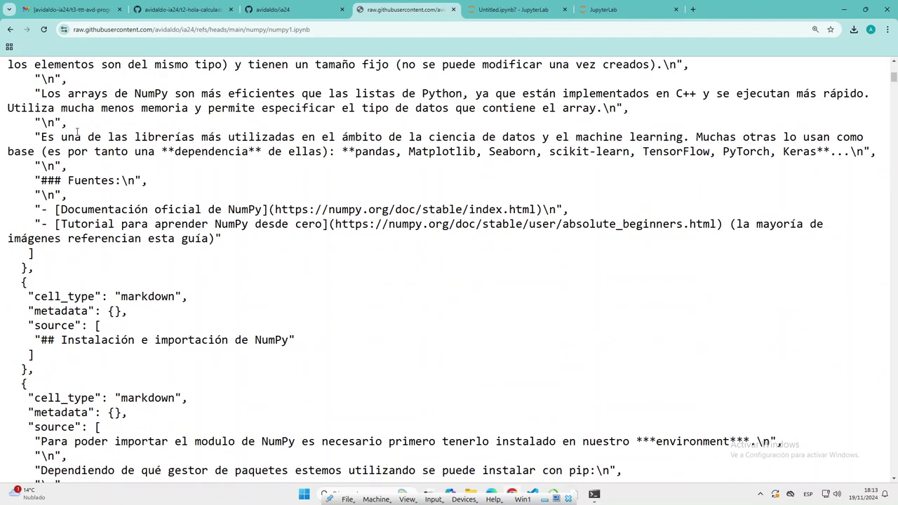
pyautogui.scroll(1, 78, 129)
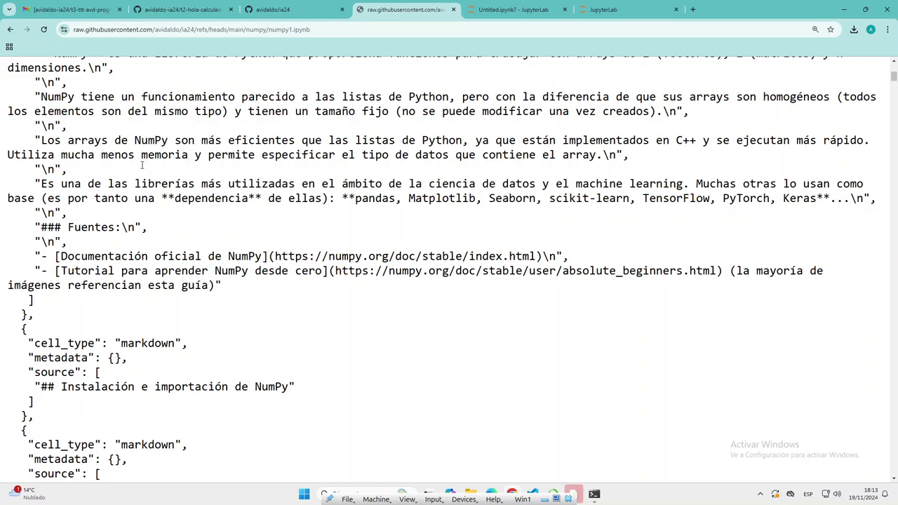
pyautogui.scroll(-7, 147, 196)
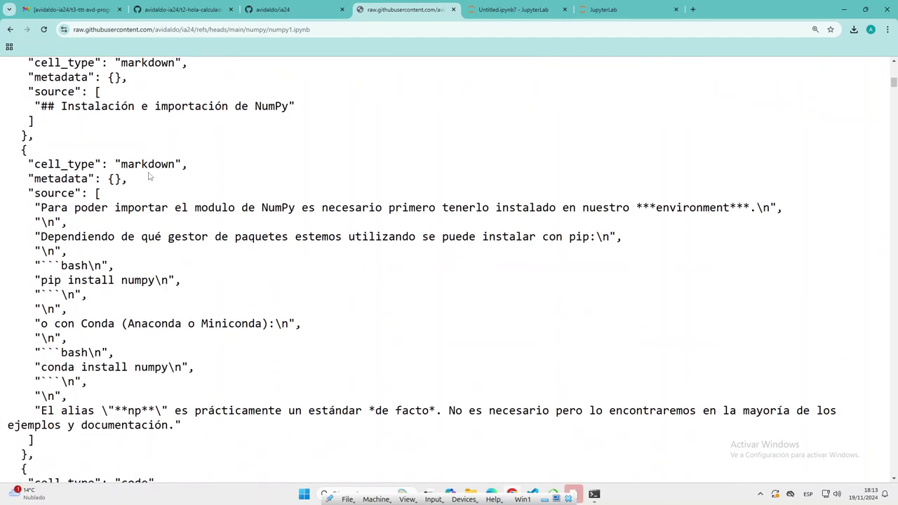
pyautogui.scroll(-1, 125, 196)
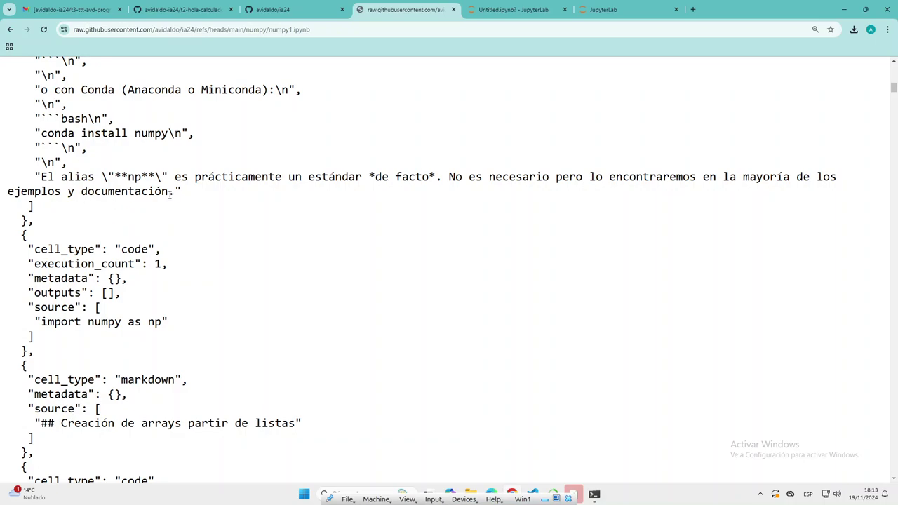
# Examine the cell_type and execution_count of the code cell containing import numpy as np.
pyautogui.scroll(-2, 144, 161)
pyautogui.doubleClick(142, 157)
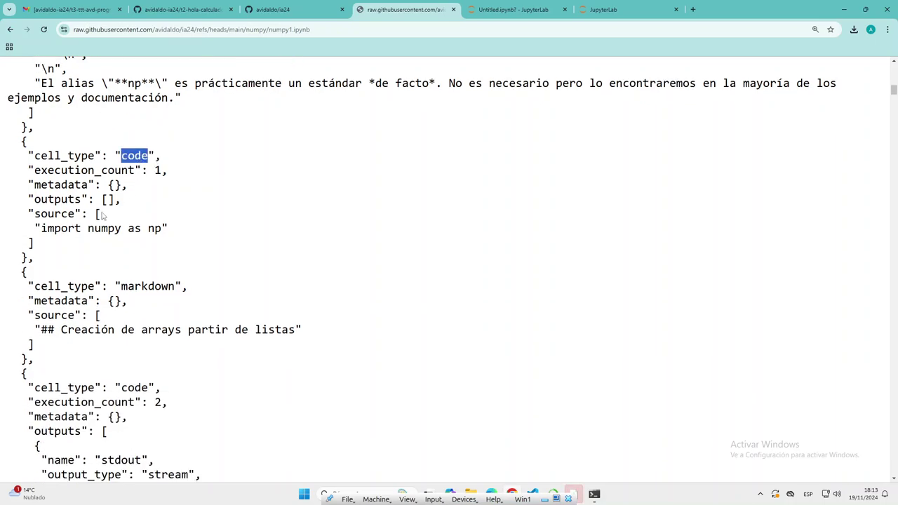
pyautogui.moveTo(167, 171); pyautogui.dragTo(28, 172)
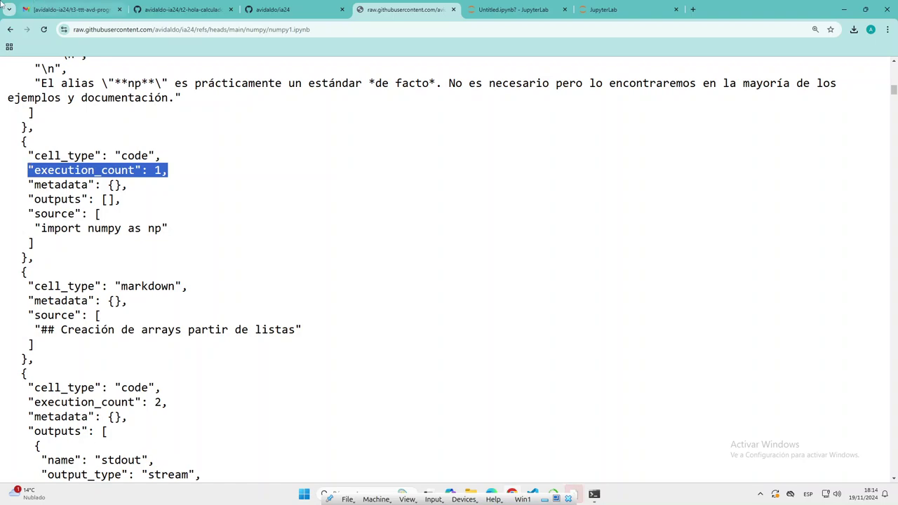
pyautogui.doubleClick(103, 170)
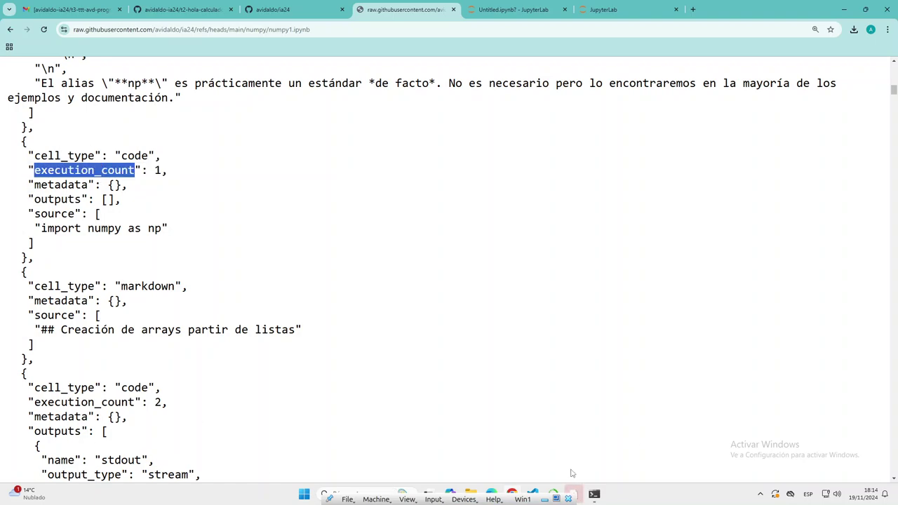
pyautogui.moveTo(533, 494)
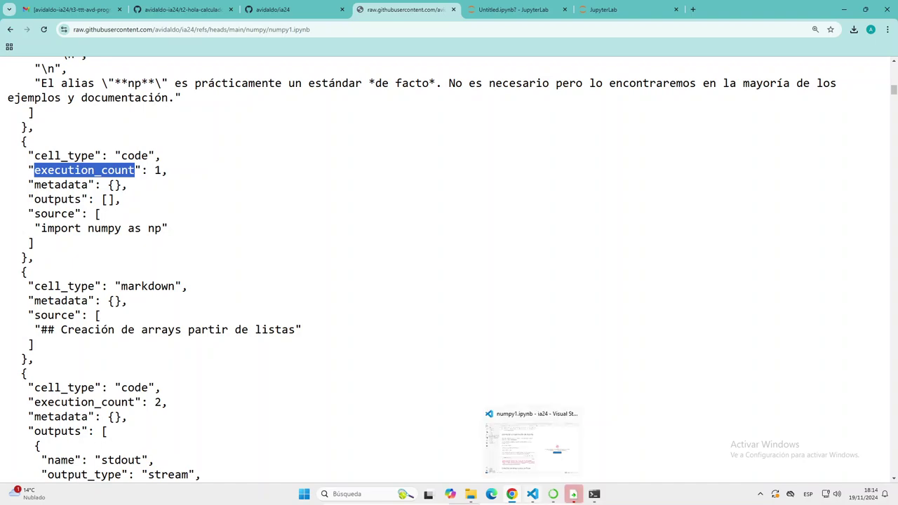
pyautogui.hotkey('alt', 'Tab')
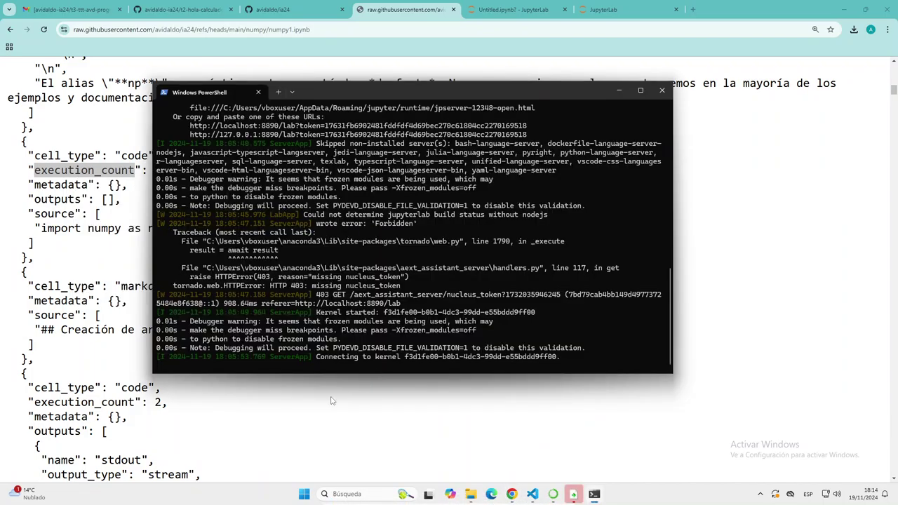
pyautogui.click(332, 401)
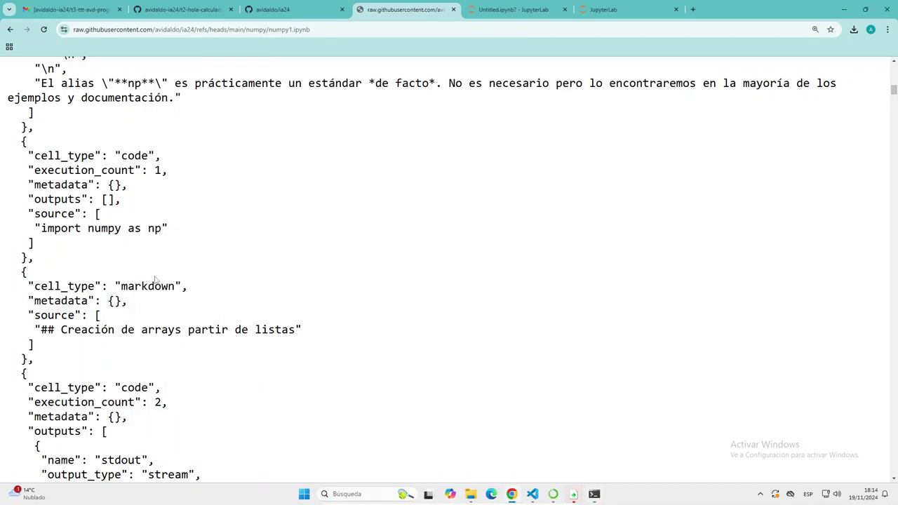
# Examine the execution_count and the stdout text under outputs in the code cell below Creación de arrays partir de listas.
pyautogui.scroll(-3, 196, 285)
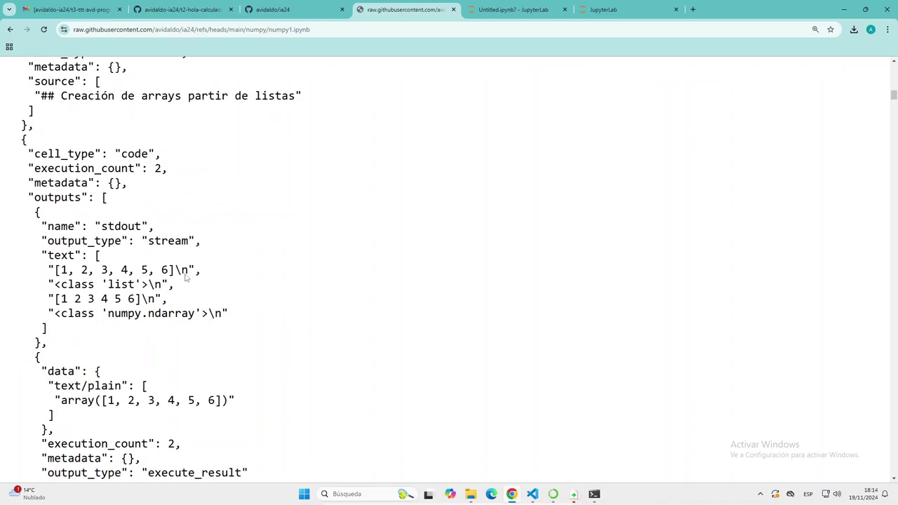
pyautogui.moveTo(163, 168); pyautogui.dragTo(2, 174)
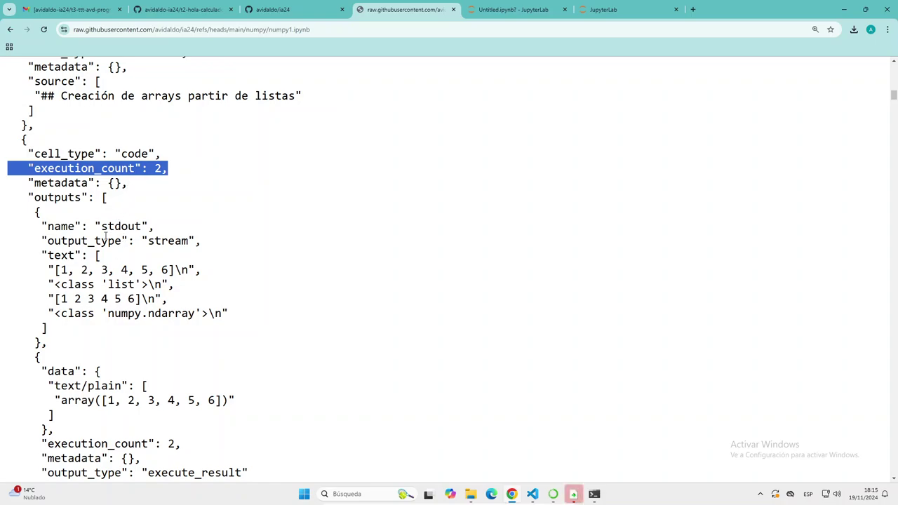
pyautogui.moveTo(98, 255); pyautogui.dragTo(176, 332)
pyautogui.click(211, 273)
pyautogui.click(69, 257)
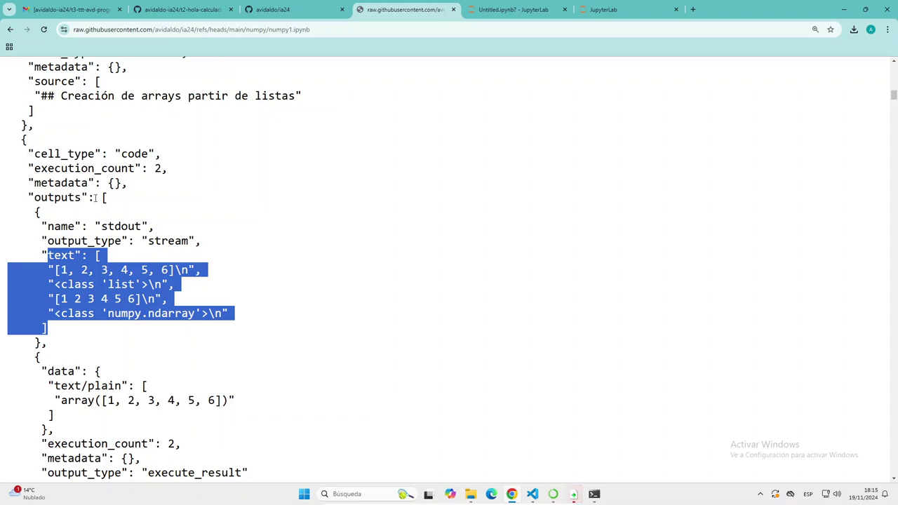
pyautogui.doubleClick(58, 199)
# Examine that code cell's text/plain array data in the second output and the Python lines in its source.
pyautogui.scroll(-1, 56, 291)
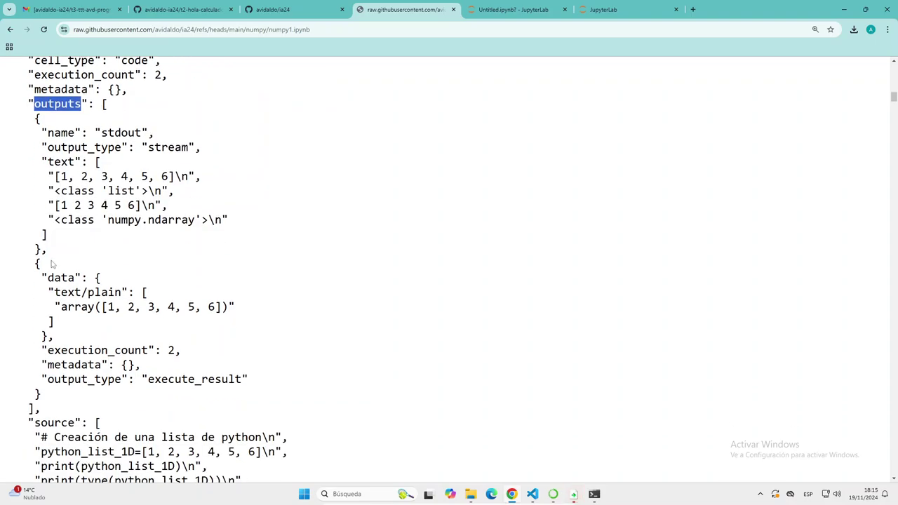
pyautogui.doubleClick(62, 278)
pyautogui.moveTo(62, 306); pyautogui.dragTo(229, 307)
pyautogui.scroll(-1, 94, 278)
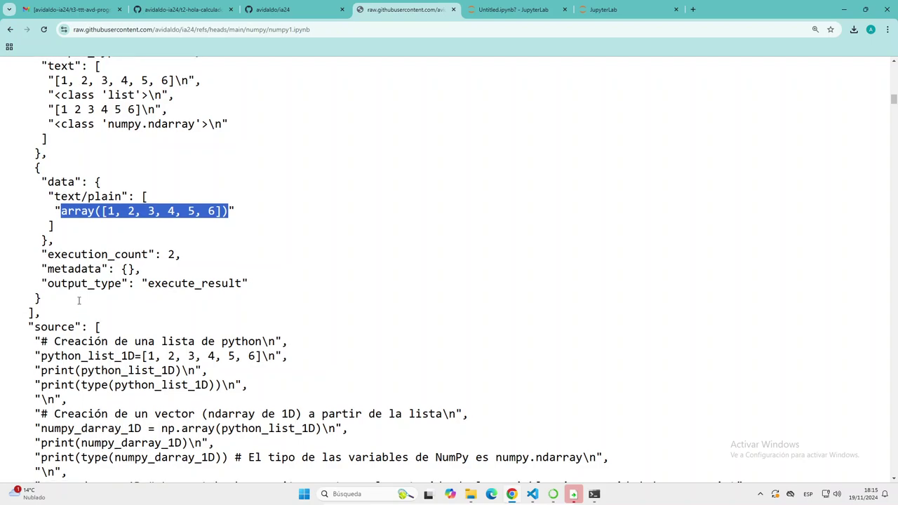
pyautogui.scroll(-1, 77, 271)
pyautogui.moveTo(34, 250); pyautogui.dragTo(161, 397)
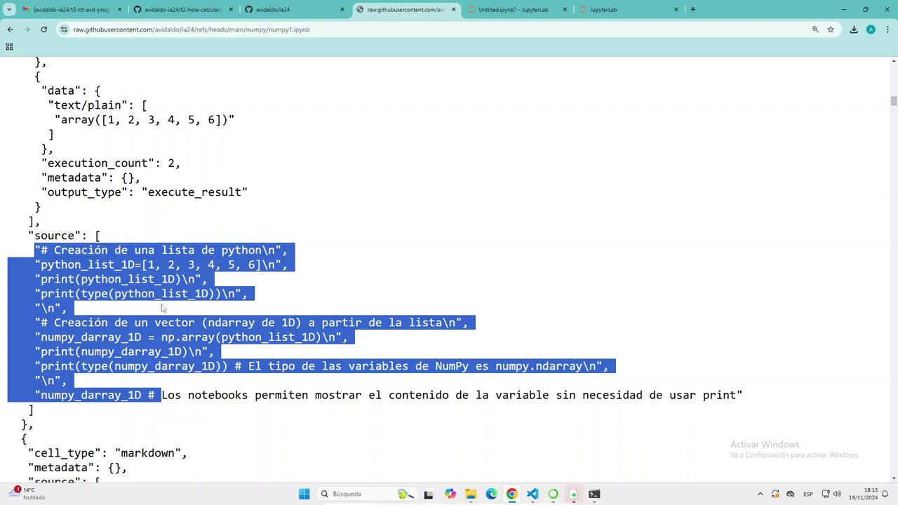
# Close the raw notebook page, minimize the browser, and close the PowerShell window running the Jupyter server.
pyautogui.click(454, 10)
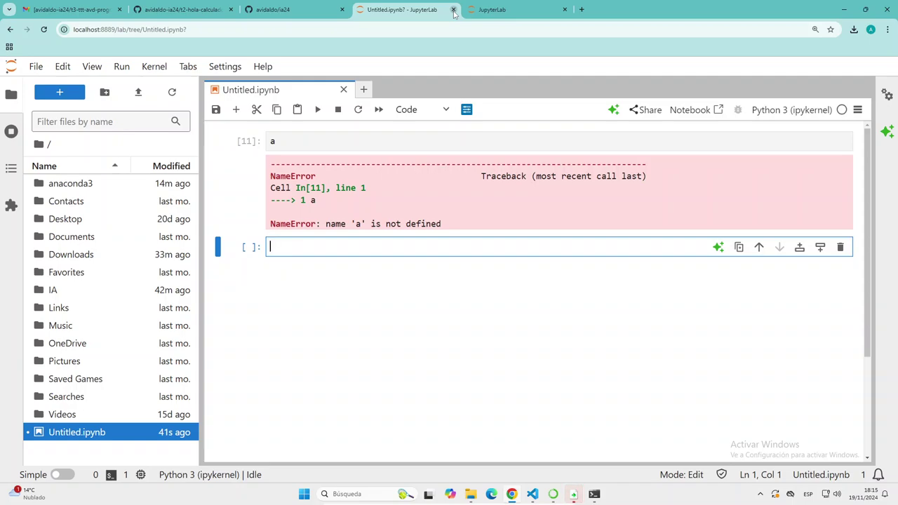
pyautogui.click(420, 188)
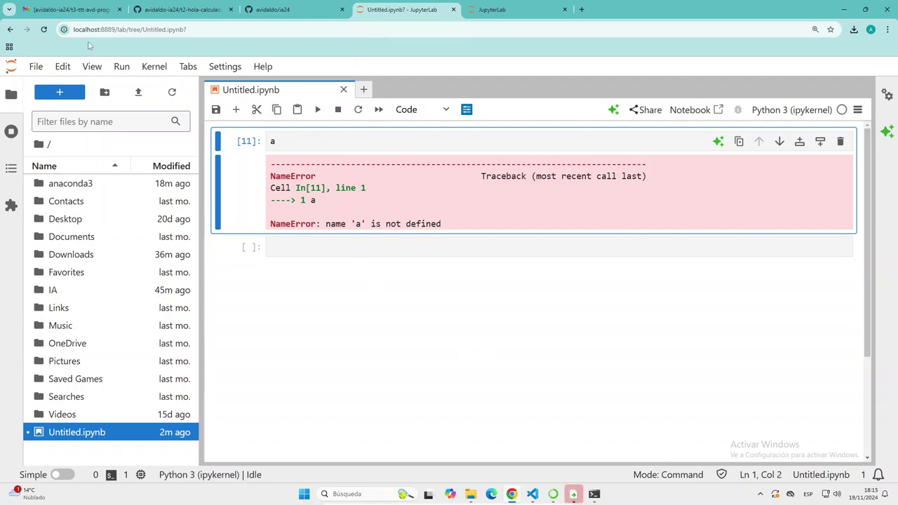
pyautogui.click(846, 12)
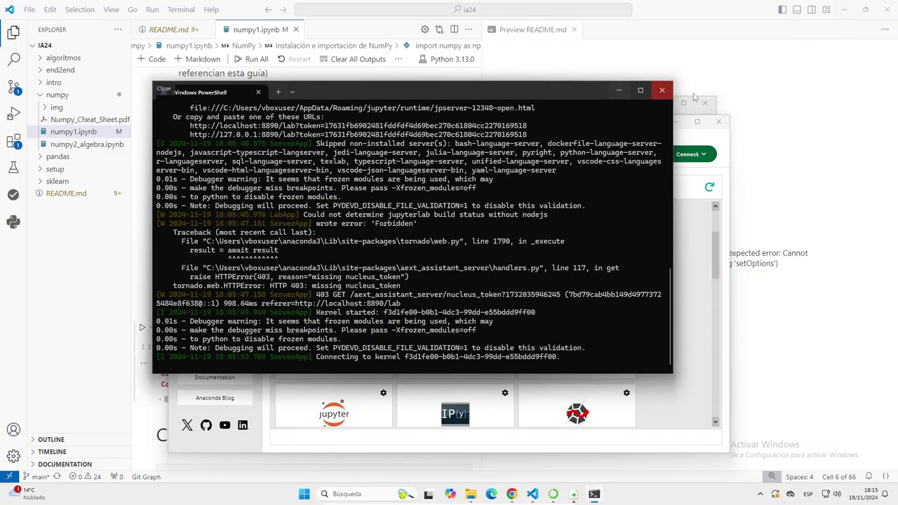
pyautogui.click(663, 90)
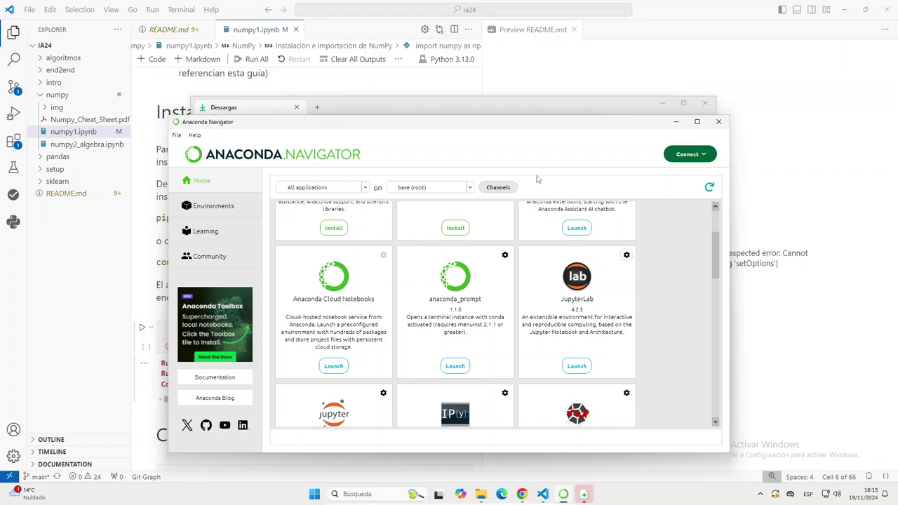
# Switch to numpy1.ipynb in VS Code and inspect the Python environments offered as its kernel and the global ones.
pyautogui.moveTo(568, 126); pyautogui.dragTo(686, 85)
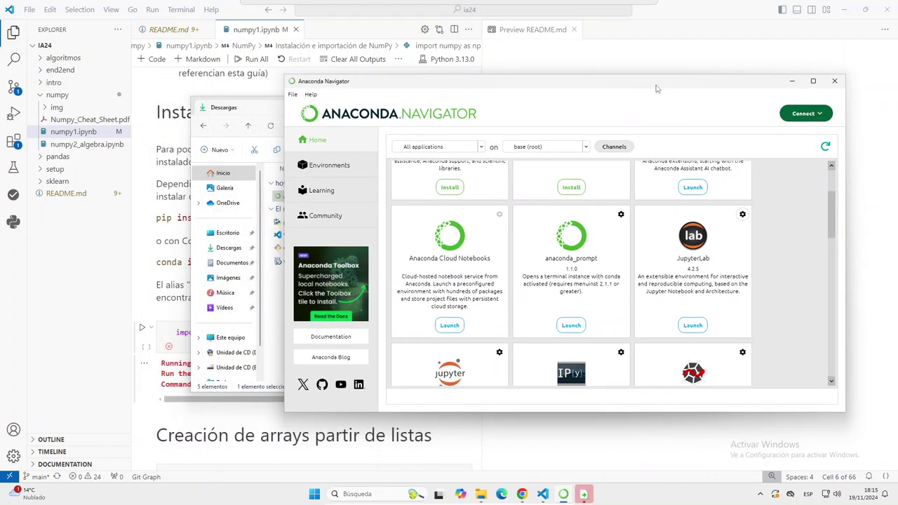
pyautogui.click(84, 251)
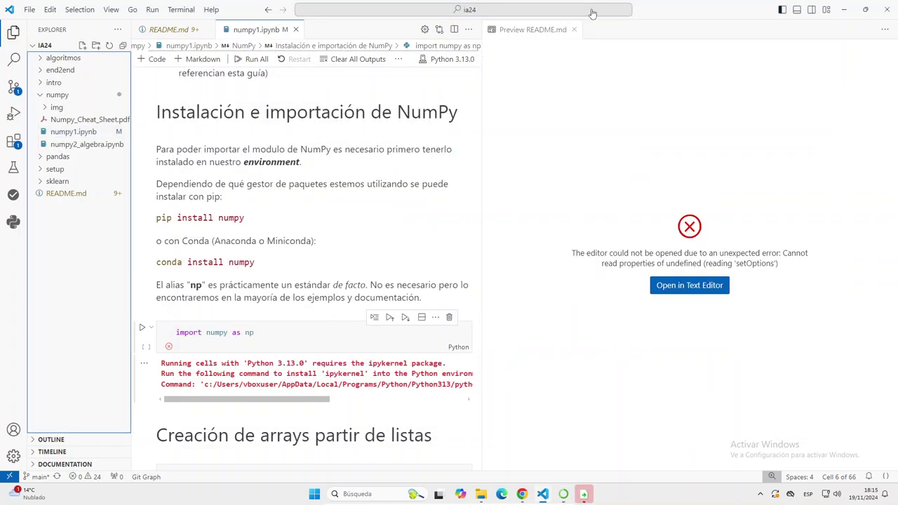
pyautogui.click(452, 59)
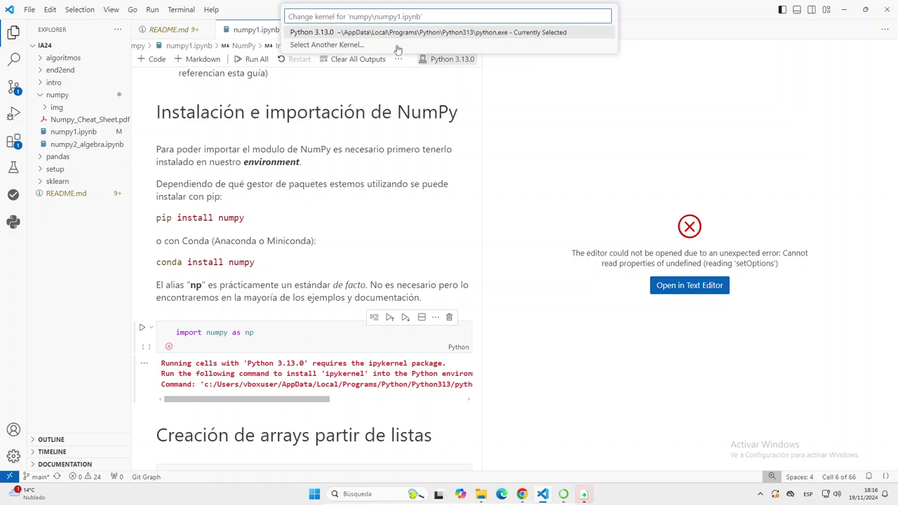
pyautogui.click(341, 47)
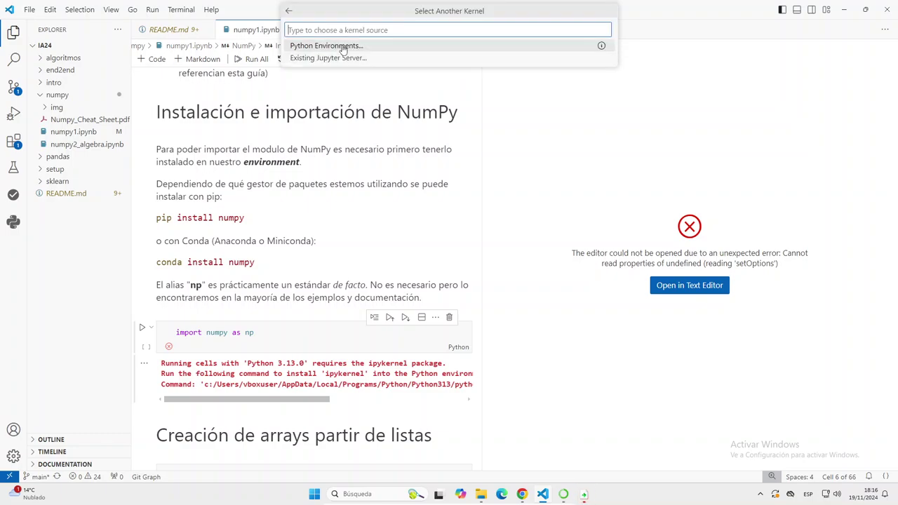
pyautogui.click(345, 47)
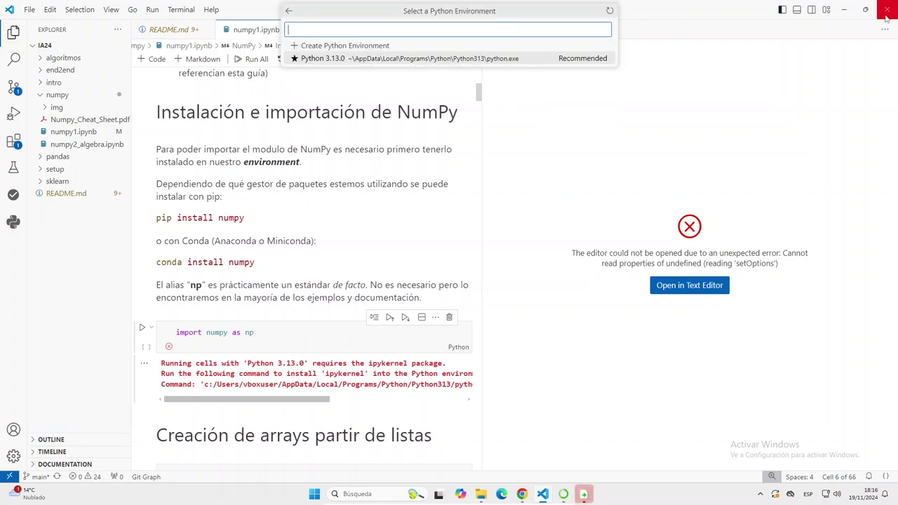
pyautogui.click(14, 222)
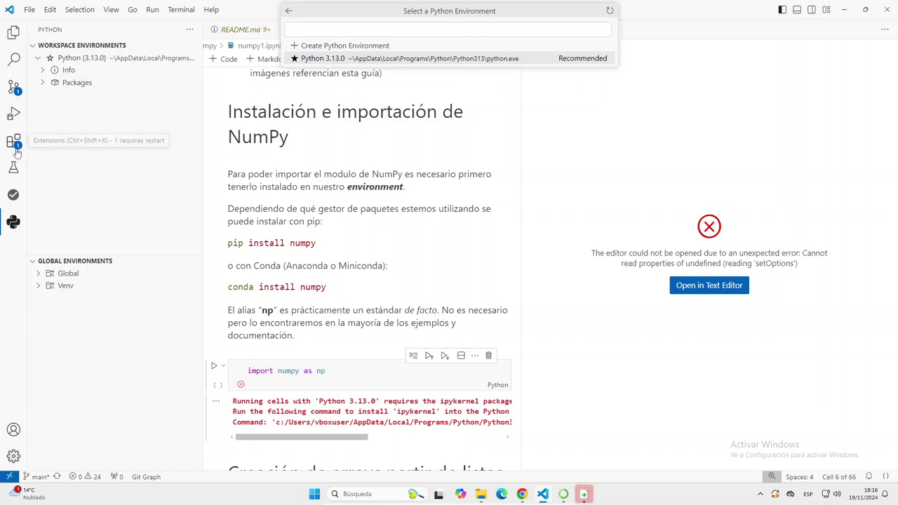
pyautogui.click(40, 275)
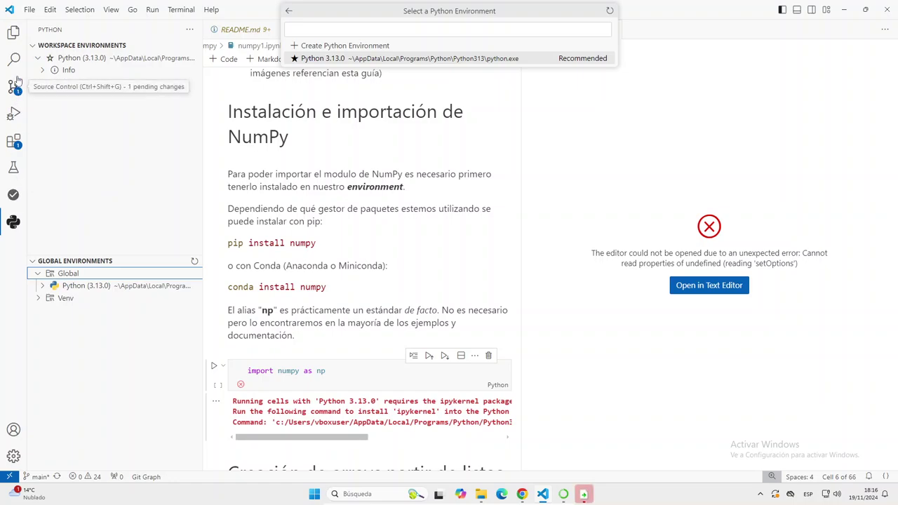
# Show the installed extensions and widen the list so their full descriptions can be read.
pyautogui.click(15, 142)
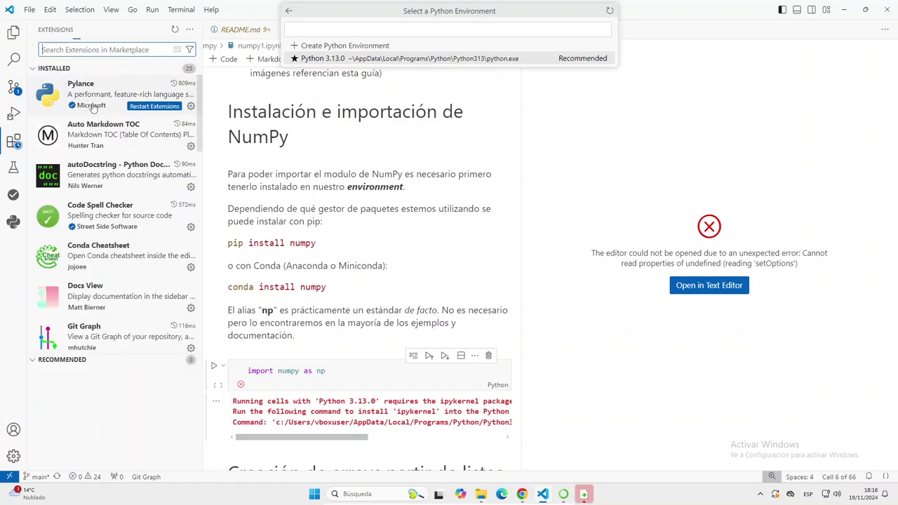
pyautogui.moveTo(121, 89)
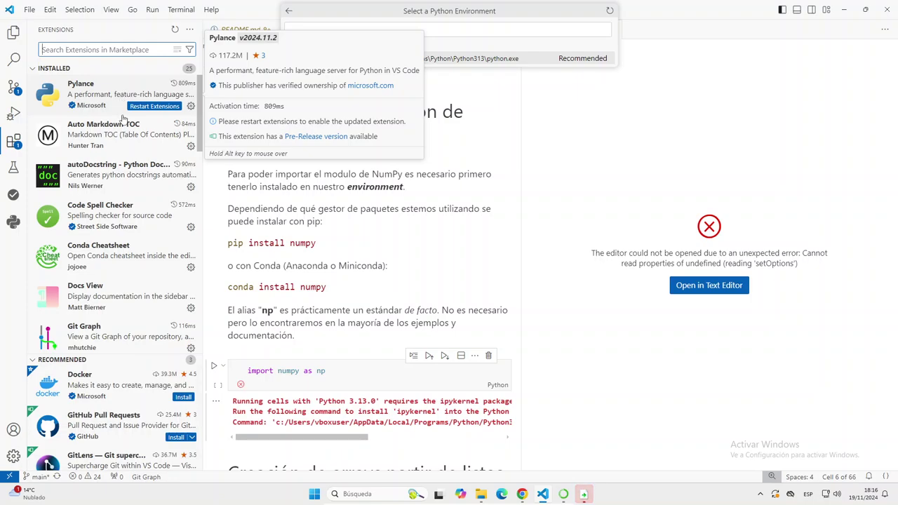
pyautogui.moveTo(131, 223)
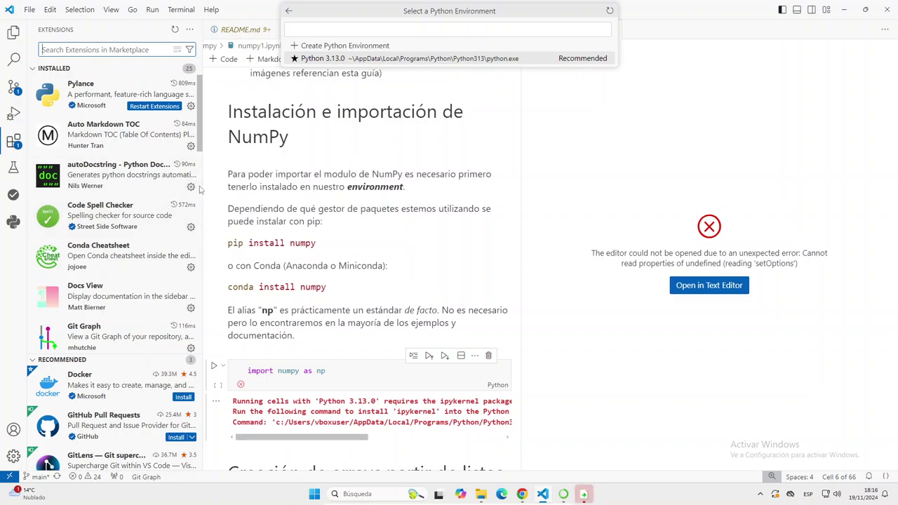
pyautogui.moveTo(202, 188); pyautogui.dragTo(342, 188)
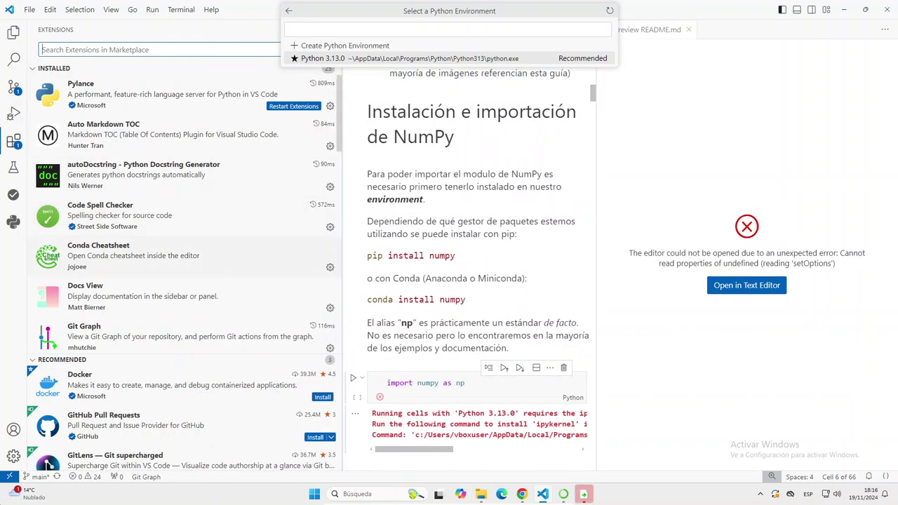
# Check the options of the signed-in GitHub account and the settings sync status without changing them.
pyautogui.click(13, 431)
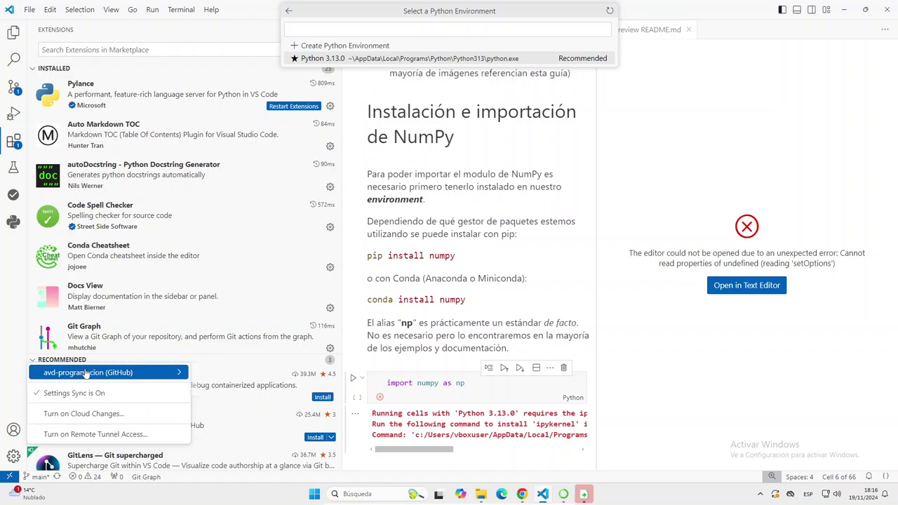
pyautogui.moveTo(85, 373)
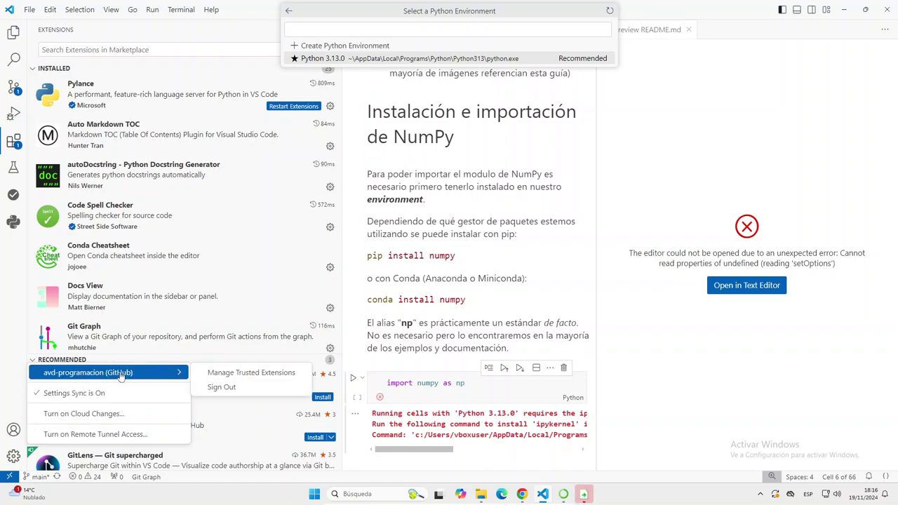
pyautogui.click(11, 277)
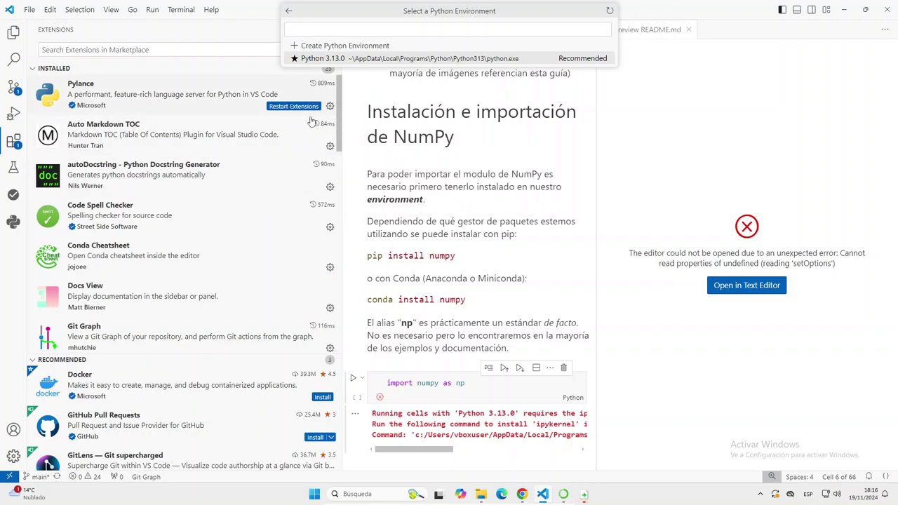
# Look through the whole list of installed extensions, then examine the Jupyter extension and its related add-ons.
pyautogui.scroll(-10, 151, 231)
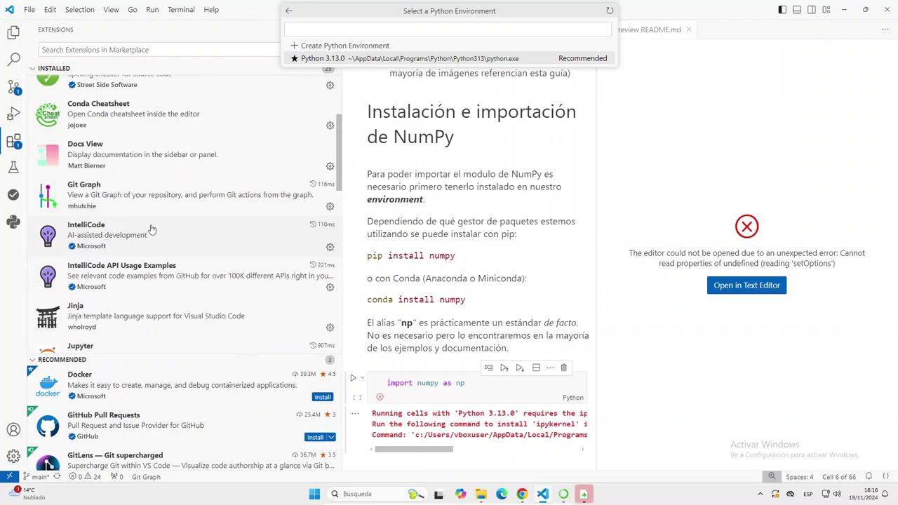
pyautogui.scroll(-10, 150, 229)
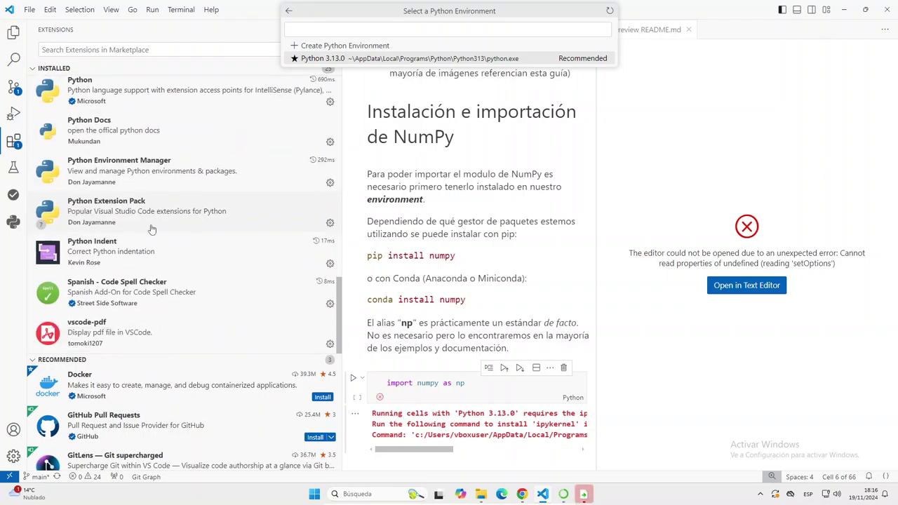
pyautogui.scroll(4, 150, 228)
pyautogui.scroll(10, 150, 229)
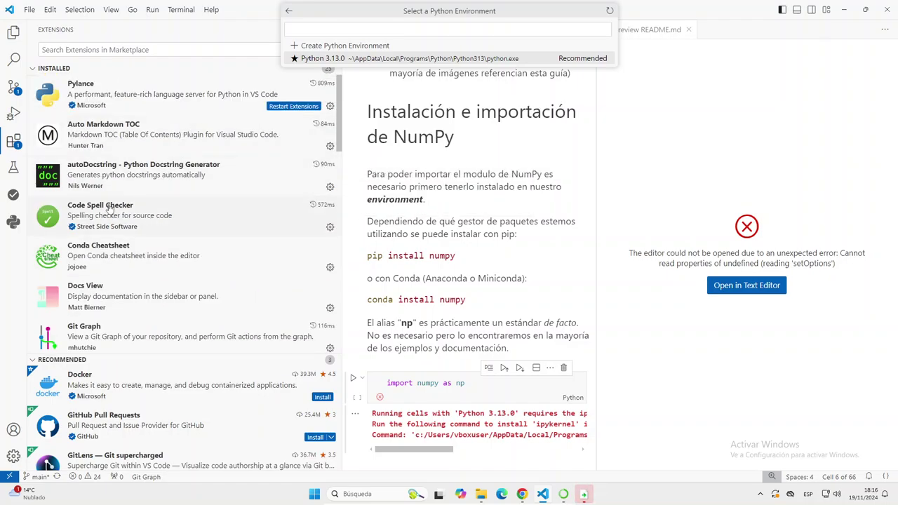
pyautogui.scroll(-3, 110, 204)
pyautogui.scroll(-4, 110, 204)
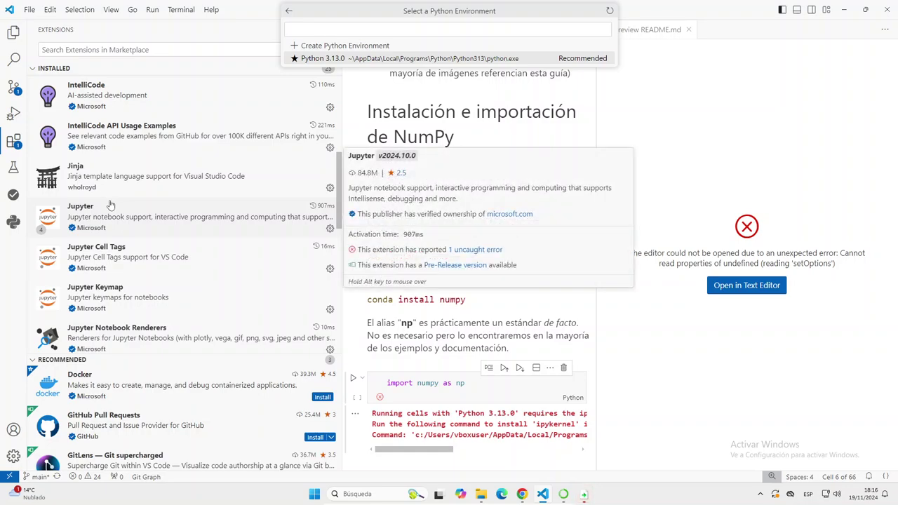
pyautogui.moveTo(105, 219)
pyautogui.scroll(-5, 119, 218)
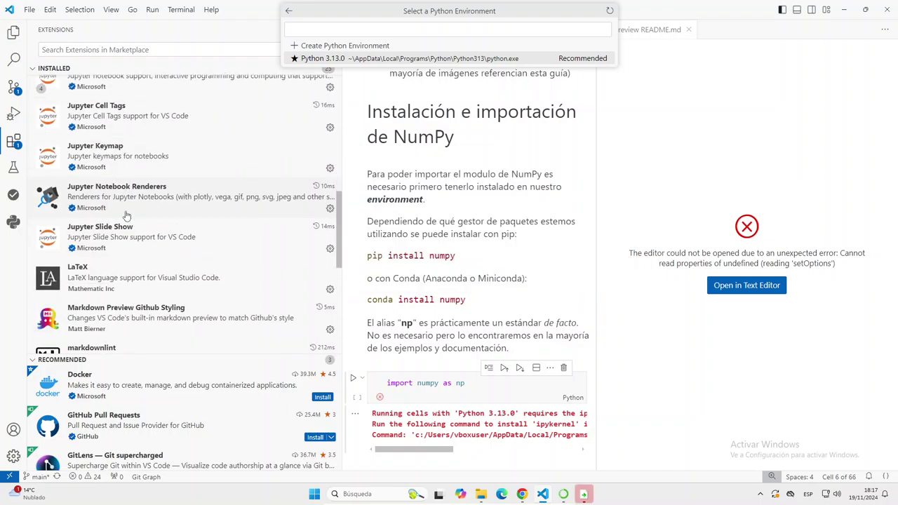
pyautogui.scroll(-4, 130, 216)
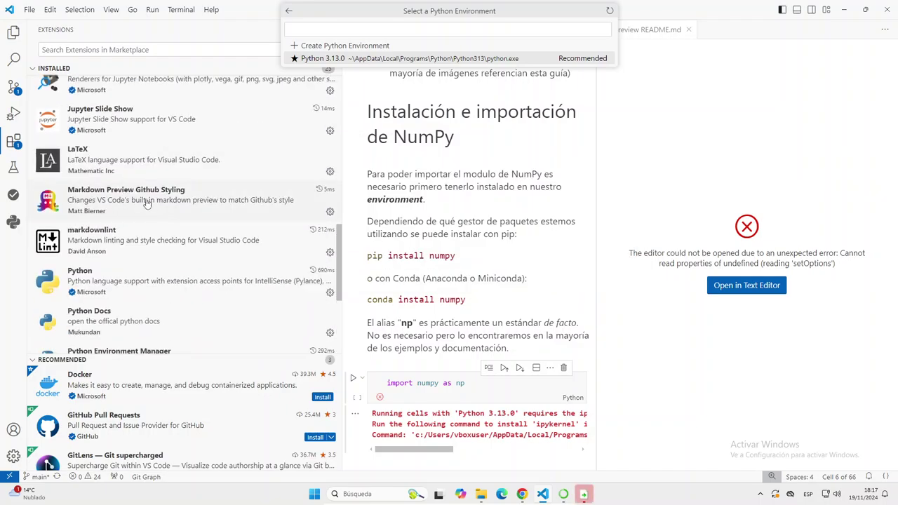
# Check the summary of the Python extension and open the details page of the Python Environment Manager extension.
pyautogui.moveTo(162, 212)
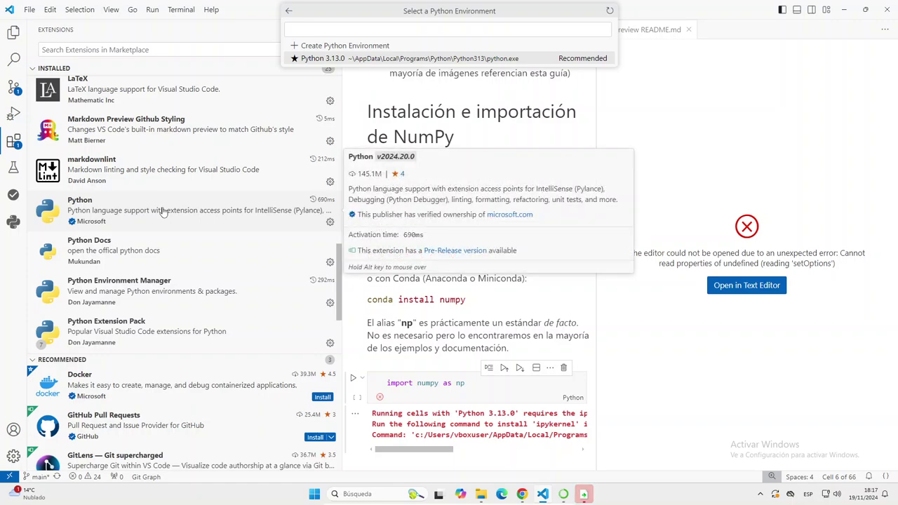
pyautogui.scroll(-2, 162, 212)
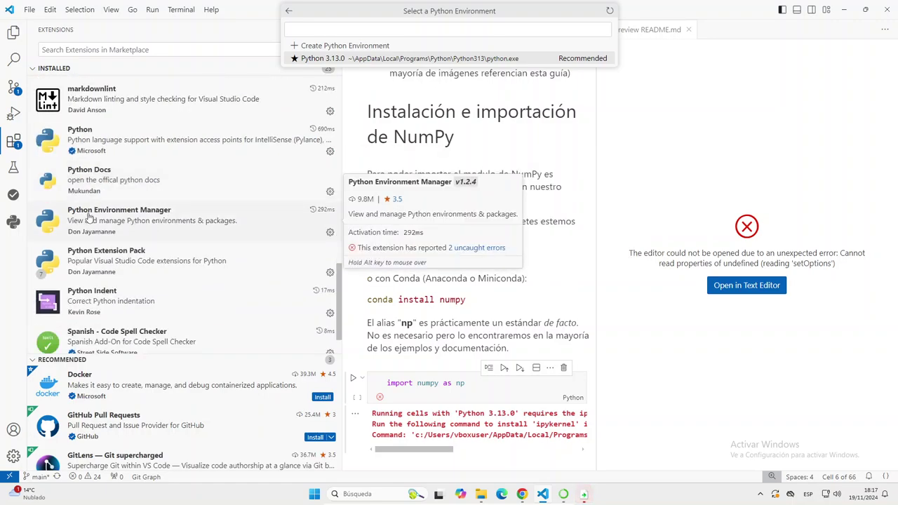
pyautogui.click(129, 223)
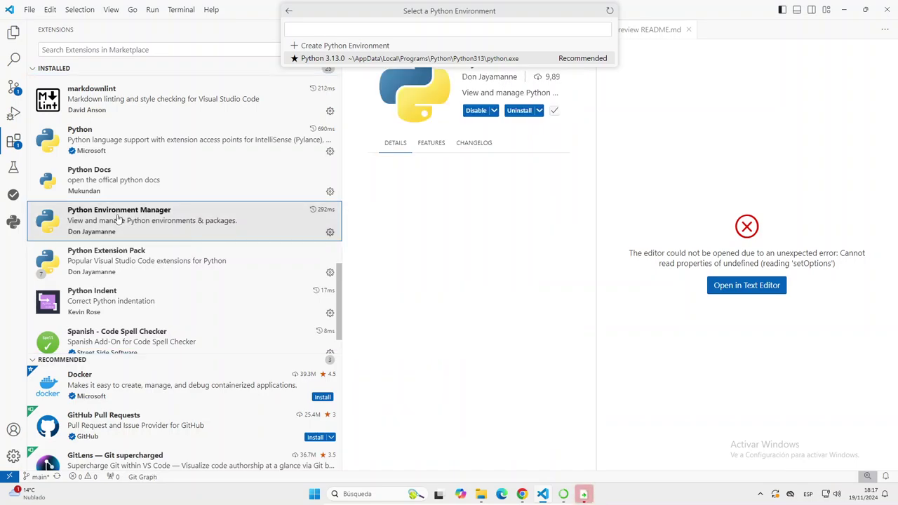
pyautogui.moveTo(155, 226)
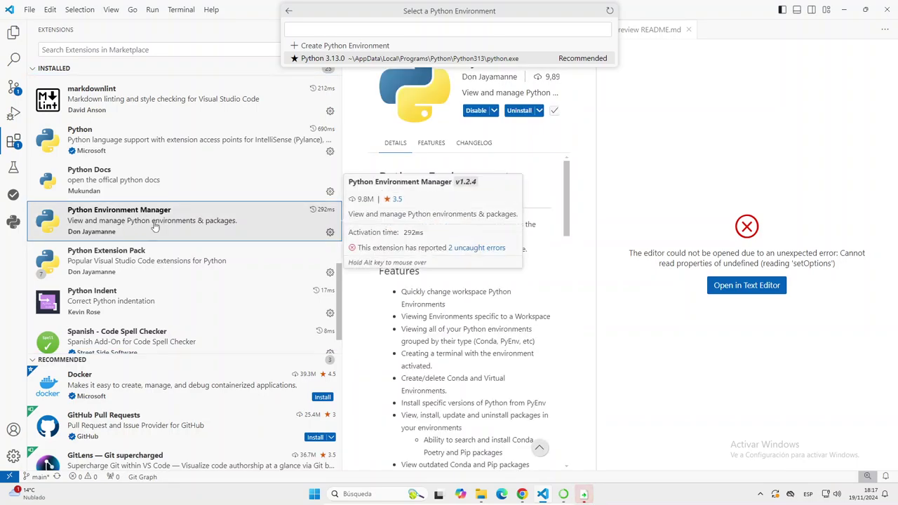
# View the Python Extension Pack details, and close and reopen Visual Studio Code with a narrower sidebar.
pyautogui.click(107, 259)
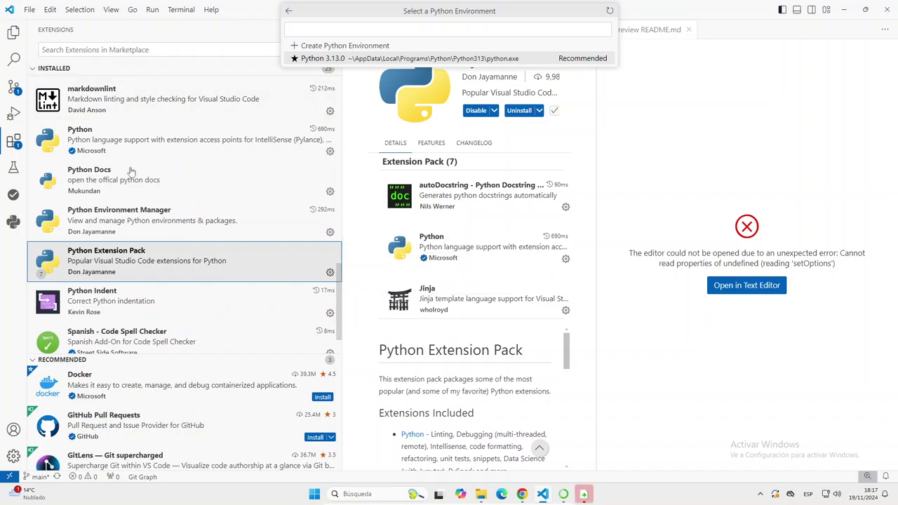
pyautogui.click(887, 11)
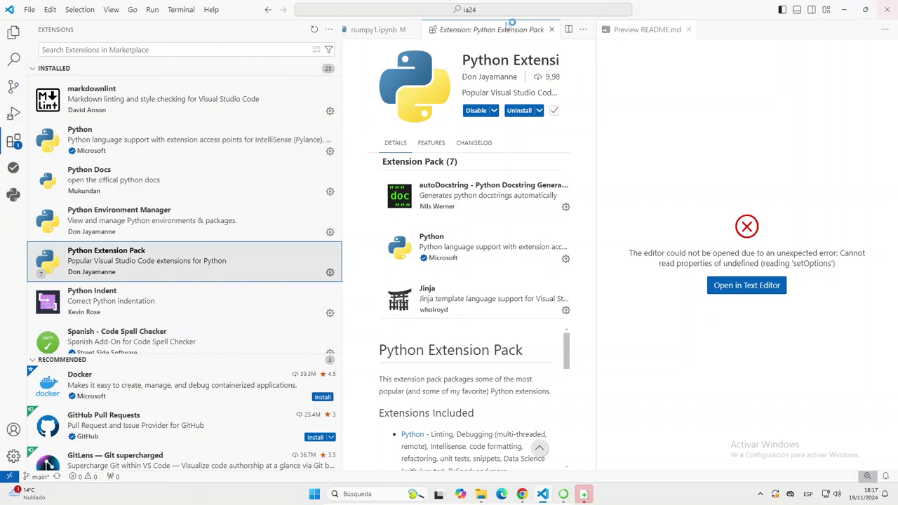
pyautogui.click(888, 10)
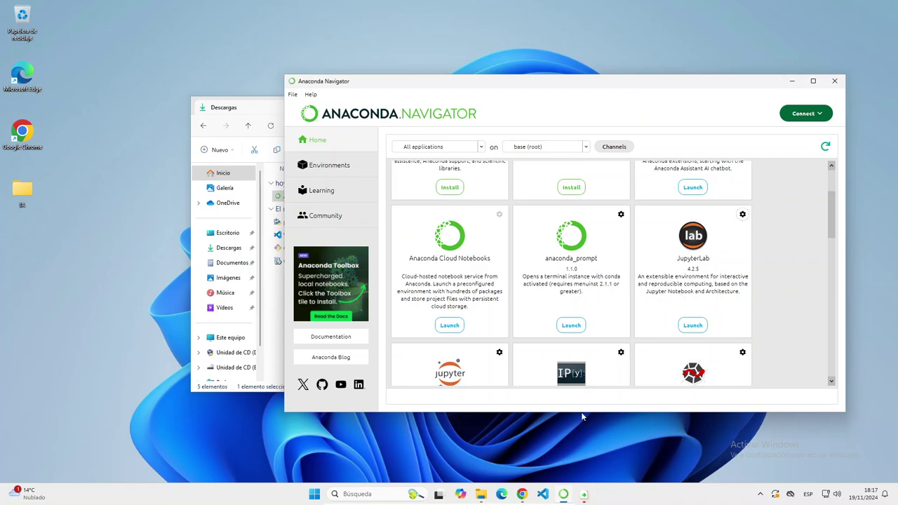
pyautogui.click(541, 494)
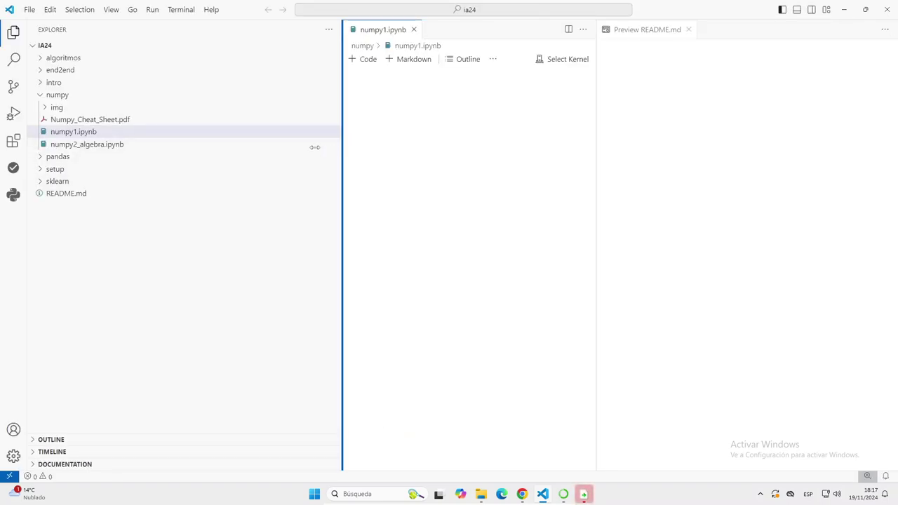
pyautogui.moveTo(342, 146); pyautogui.dragTo(243, 146)
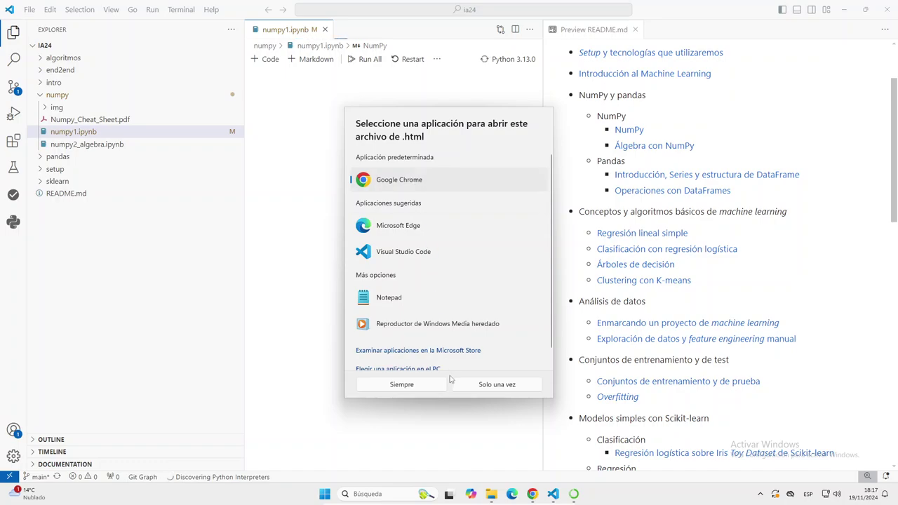
# Open the Jupyter HTML file with Google Chrome only once, and close its tab along with the disconnected JupyterLab tab.
pyautogui.click(499, 385)
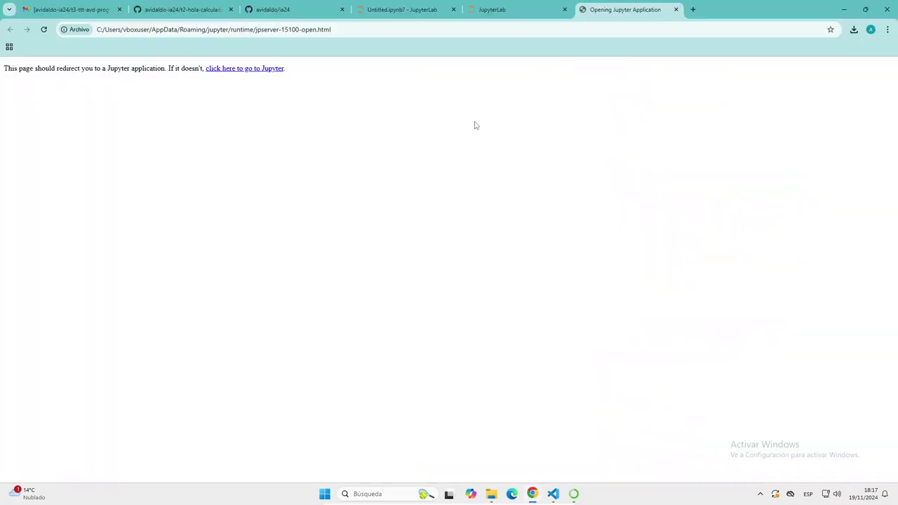
pyautogui.click(677, 10)
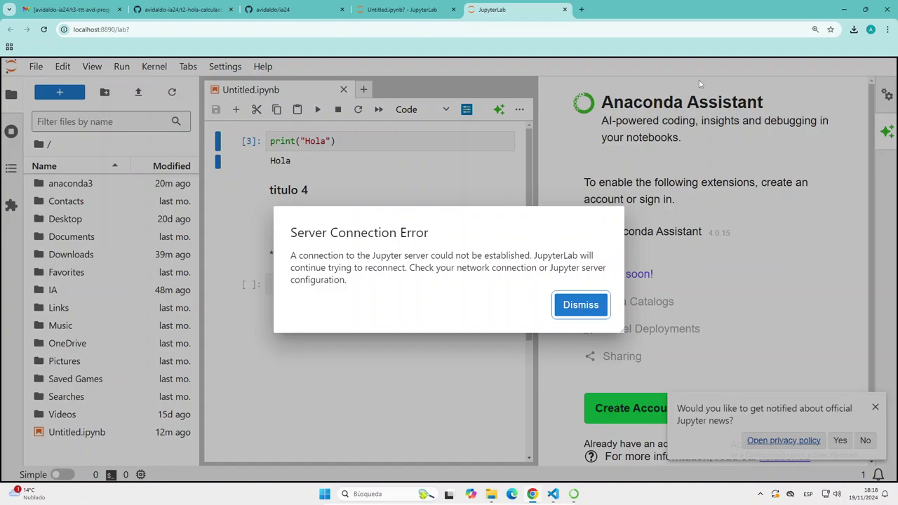
pyautogui.click(564, 10)
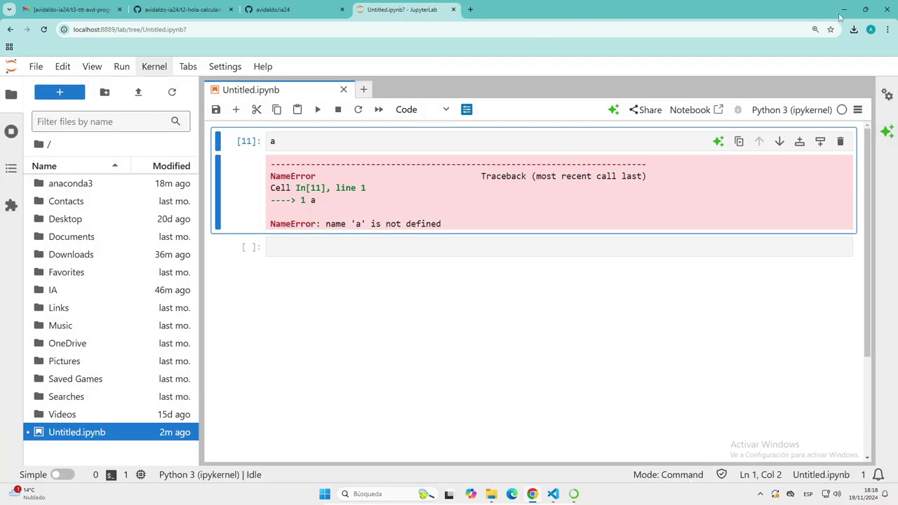
pyautogui.click(846, 11)
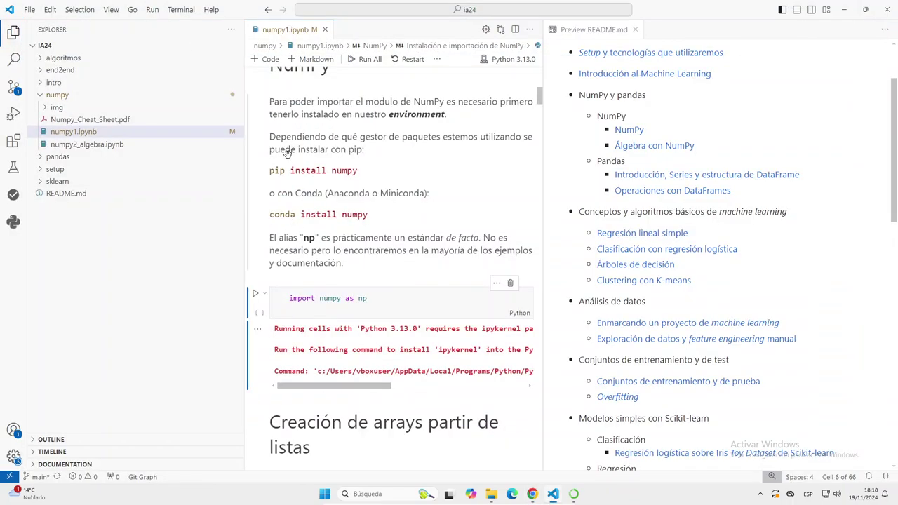
# Show the Python environments and list the packages of the global Python 3.13.0 environment.
pyautogui.moveTo(243, 111); pyautogui.dragTo(197, 111)
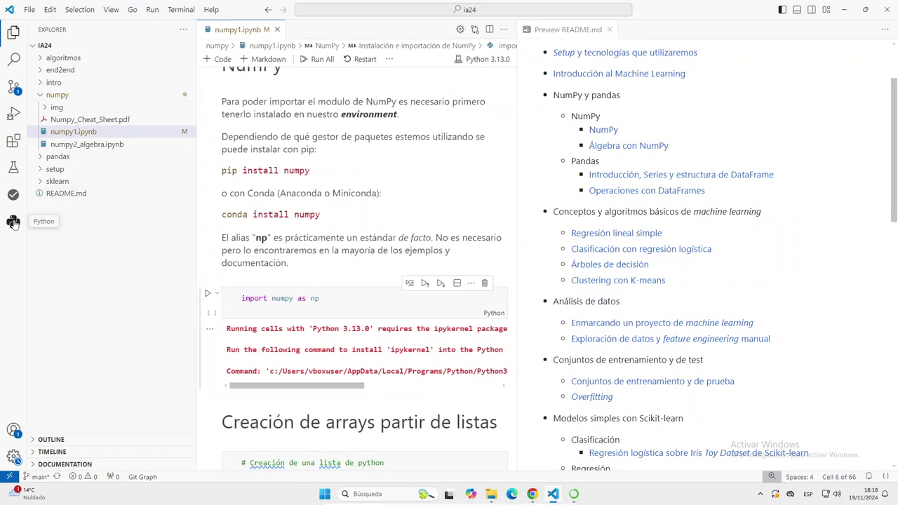
pyautogui.click(14, 222)
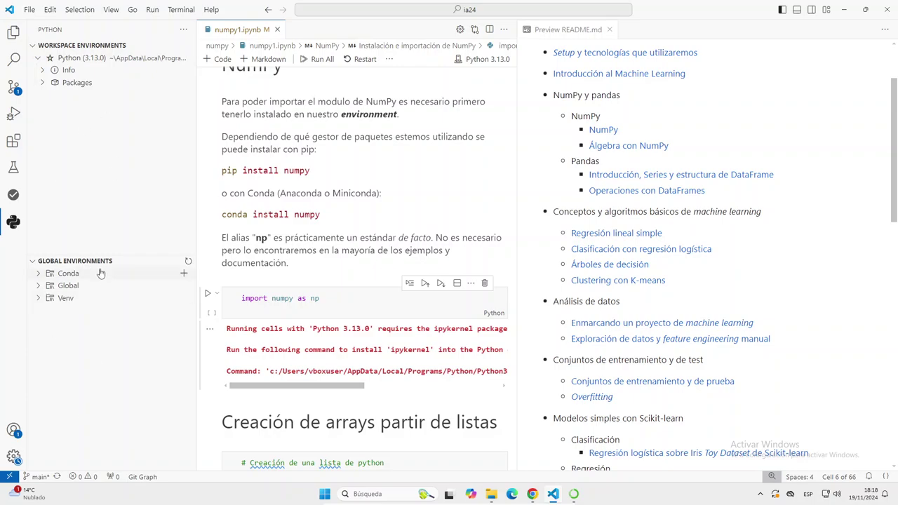
pyautogui.click(38, 274)
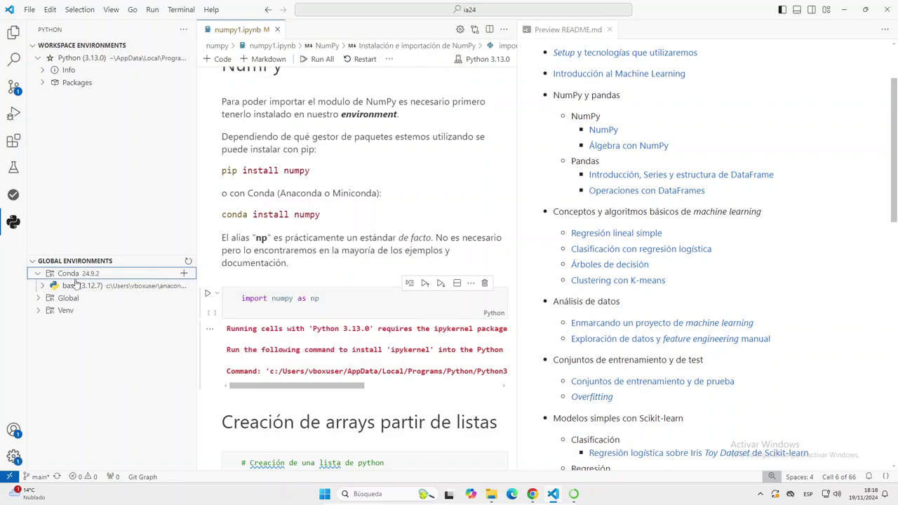
pyautogui.moveTo(78, 288)
pyautogui.click(40, 298)
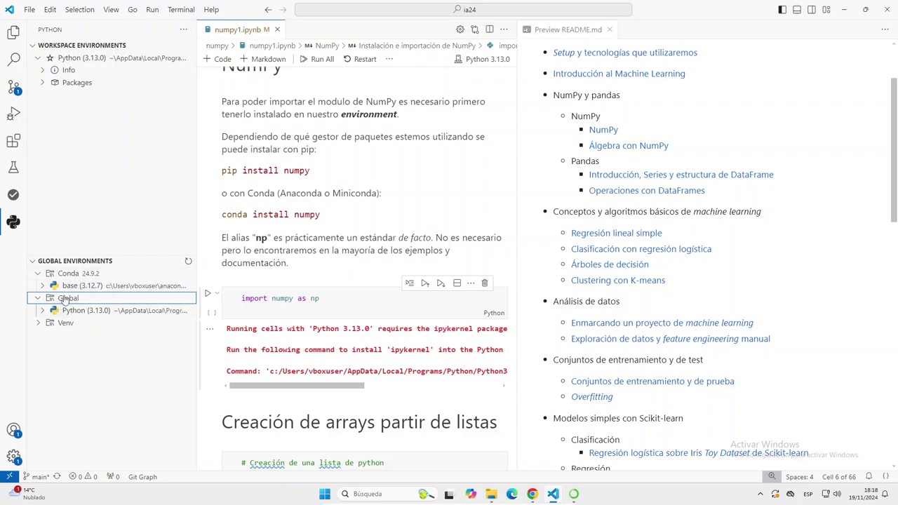
pyautogui.moveTo(68, 316)
pyautogui.click(69, 313)
pyautogui.click(48, 336)
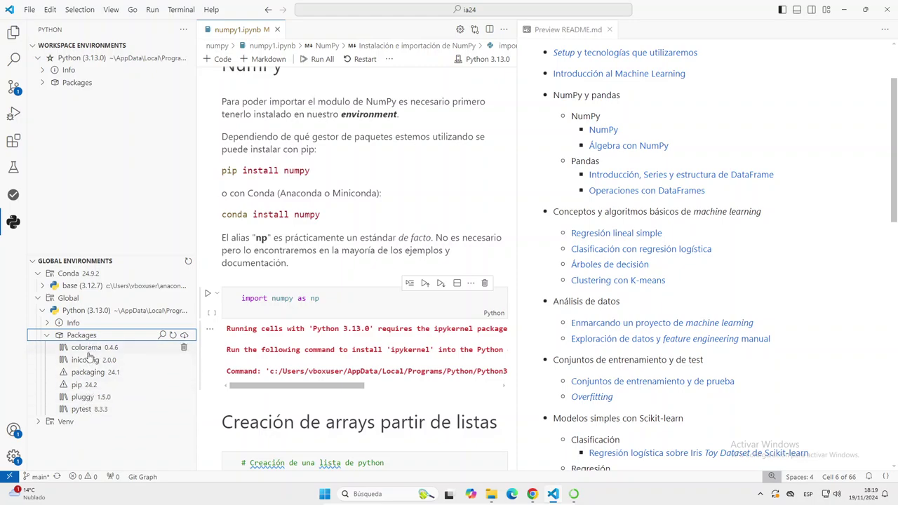
# List the packages of the Conda base (3.12.7) environment and open the environments page in Anaconda Navigator.
pyautogui.click(43, 285)
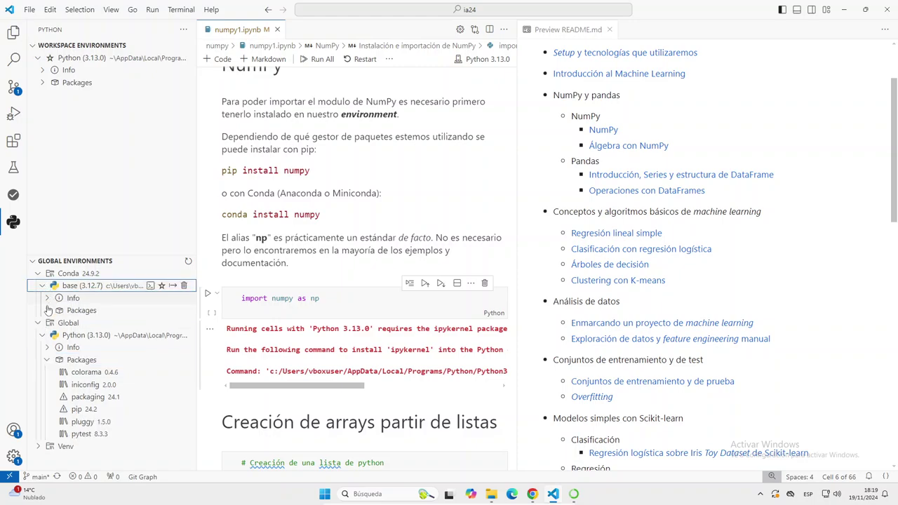
pyautogui.click(47, 311)
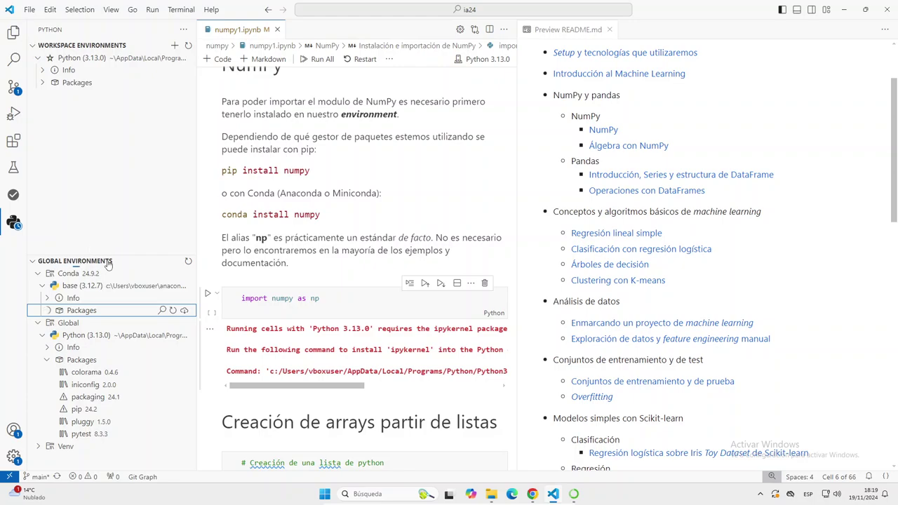
pyautogui.moveTo(121, 255); pyautogui.dragTo(137, 159)
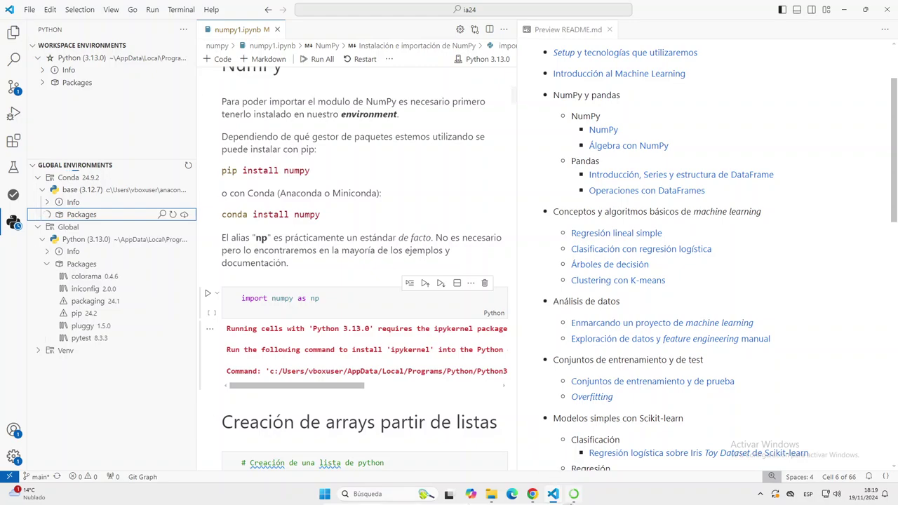
pyautogui.click(334, 165)
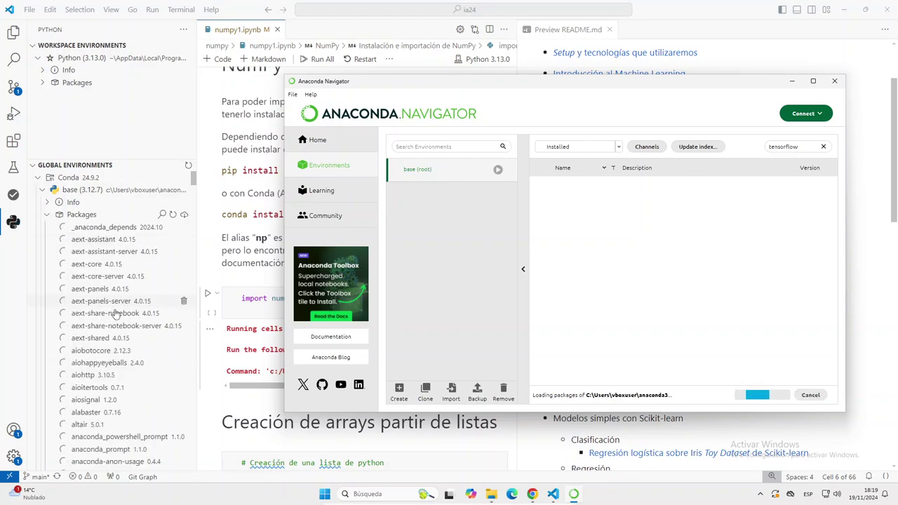
pyautogui.scroll(-6, 116, 312)
pyautogui.scroll(6, 116, 312)
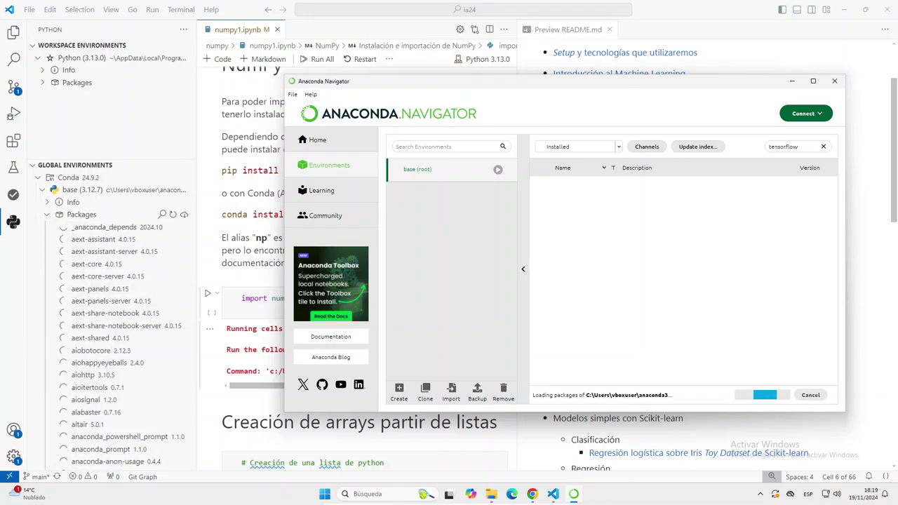
pyautogui.moveTo(561, 80); pyautogui.dragTo(537, 83)
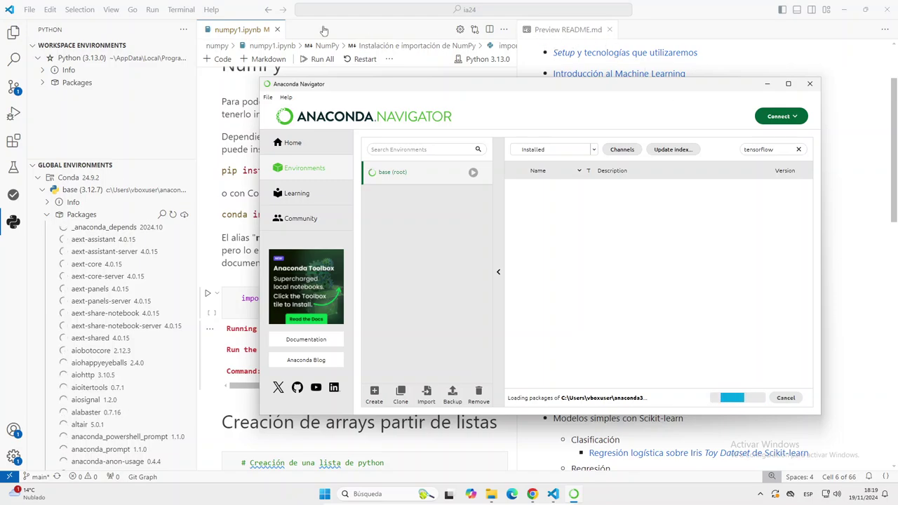
# Switch the kernel of numpy1.ipynb to the Conda environment base (Python 3.12.7) and run the "import numpy as np" cell.
pyautogui.click(242, 34)
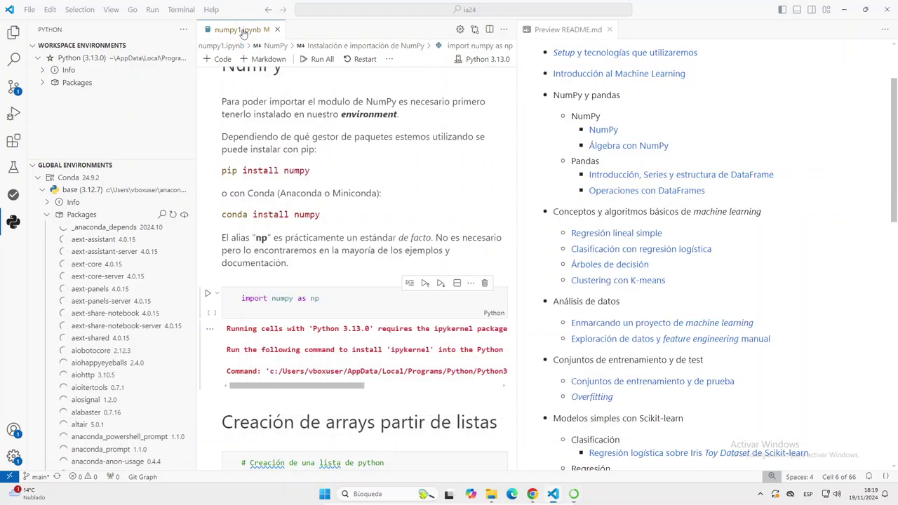
pyautogui.click(477, 61)
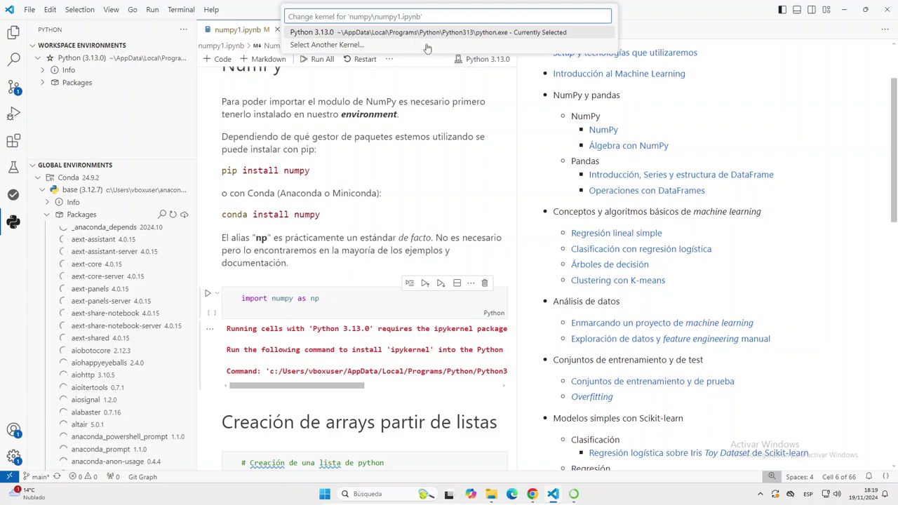
pyautogui.click(330, 46)
pyautogui.click(341, 46)
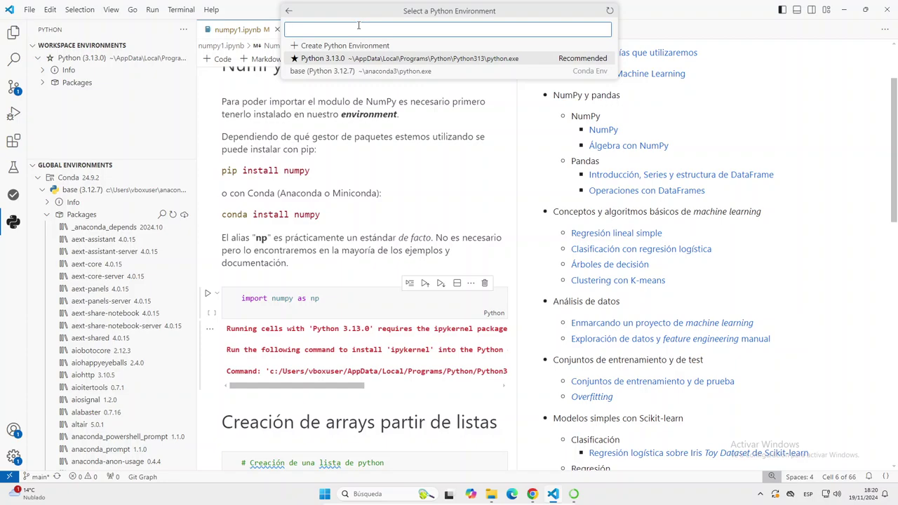
pyautogui.click(365, 73)
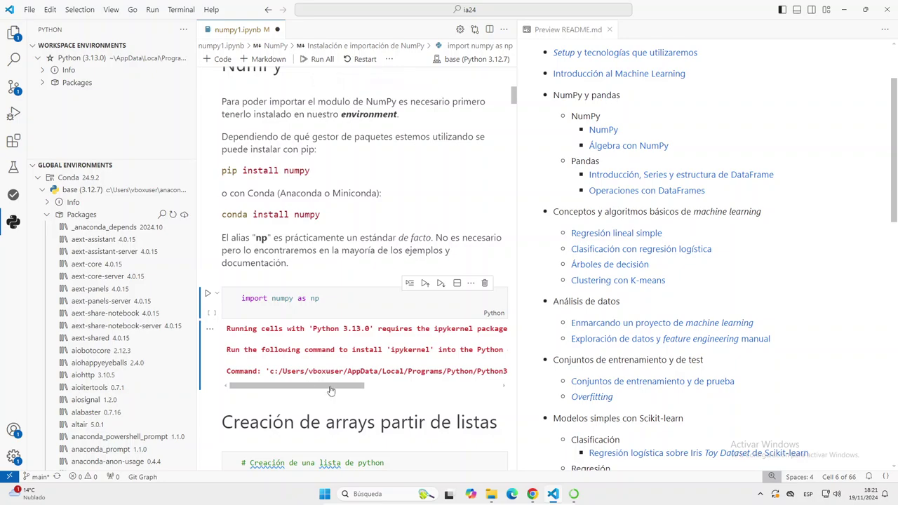
pyautogui.click(209, 296)
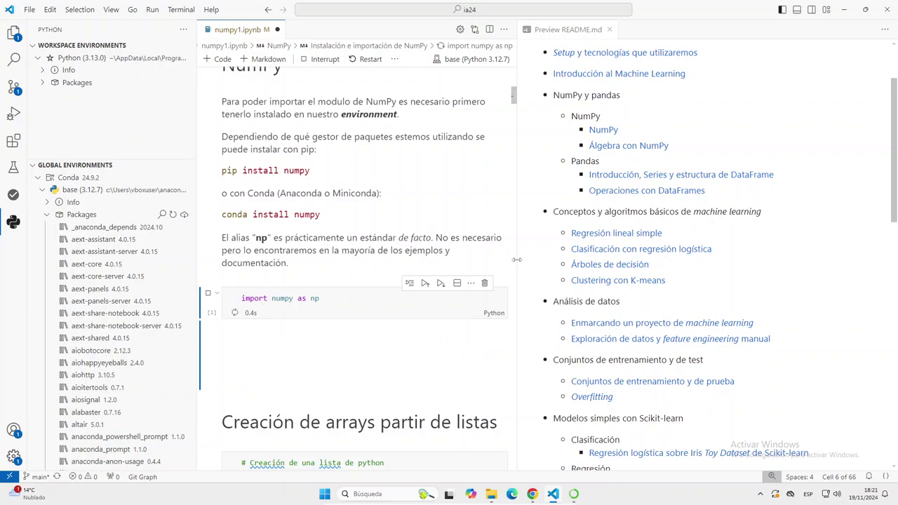
pyautogui.moveTo(516, 260); pyautogui.dragTo(554, 260)
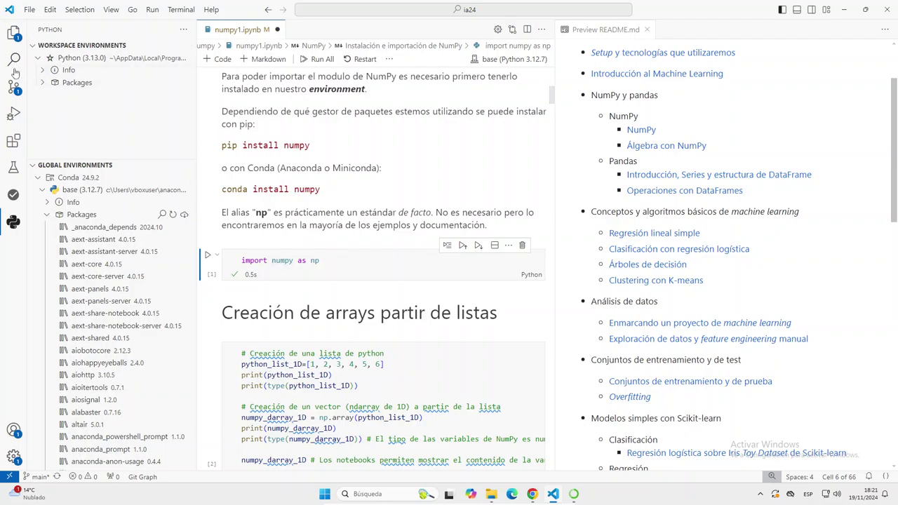
# Review the installed extensions, including Conda Cheatsheet, and widen the notebook editor before returning to the project files.
pyautogui.click(13, 143)
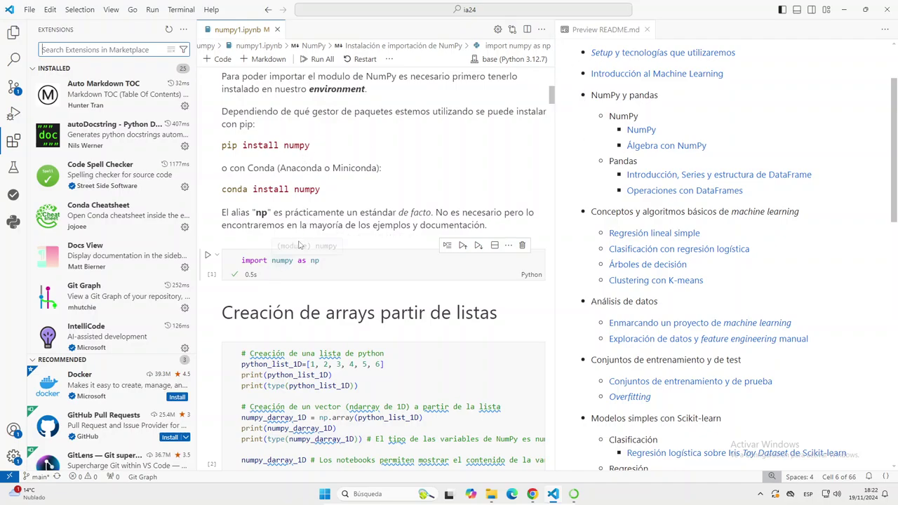
pyautogui.click(318, 61)
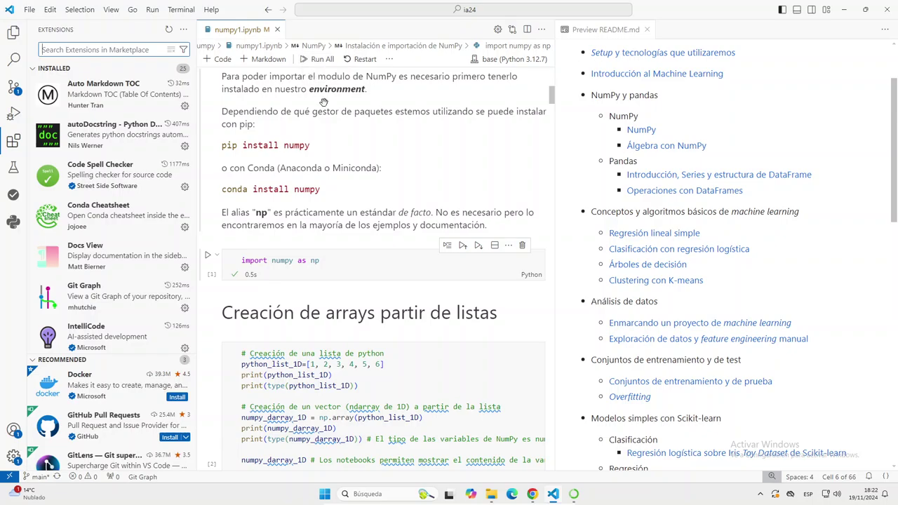
pyautogui.scroll(-3, 308, 282)
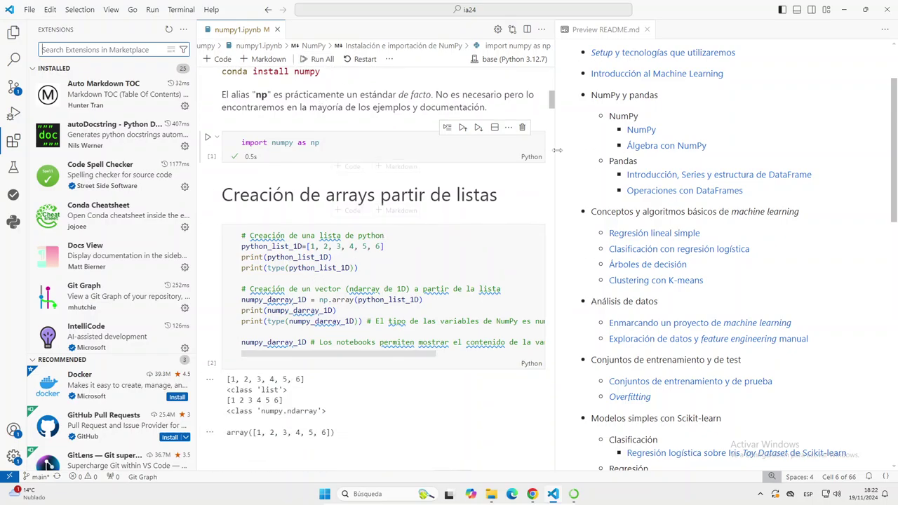
pyautogui.moveTo(559, 147); pyautogui.dragTo(615, 147)
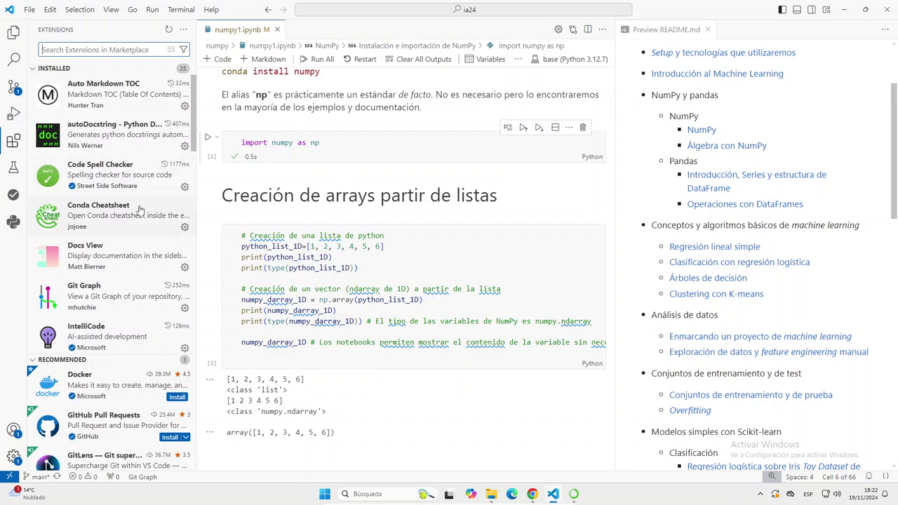
pyautogui.moveTo(139, 210)
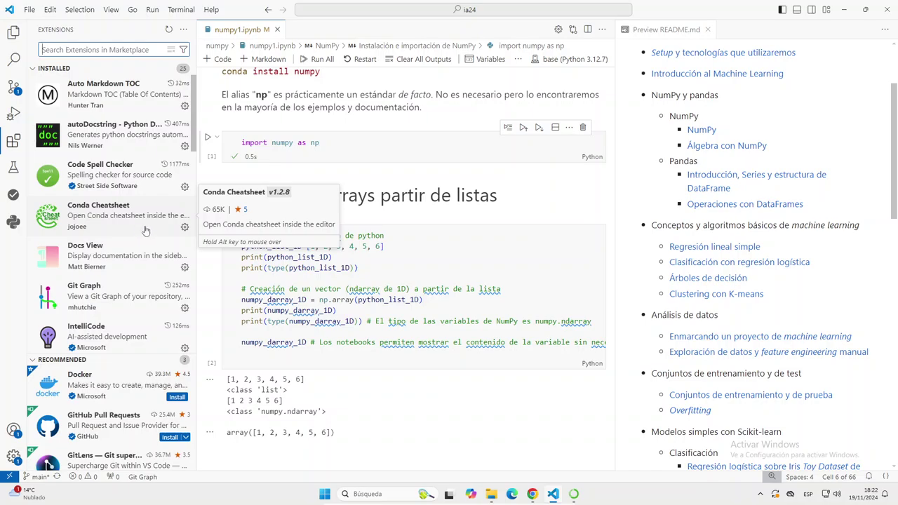
pyautogui.click(13, 33)
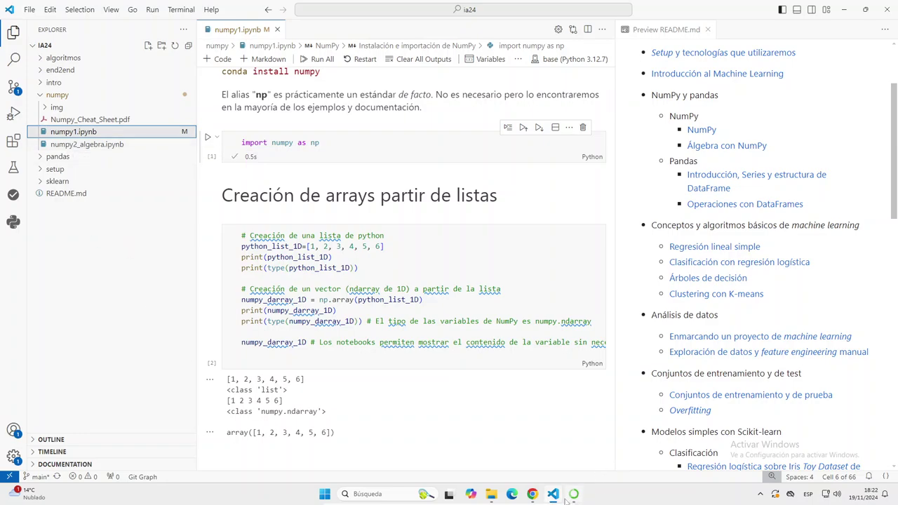
pyautogui.hotkey('alt', 'Tab')
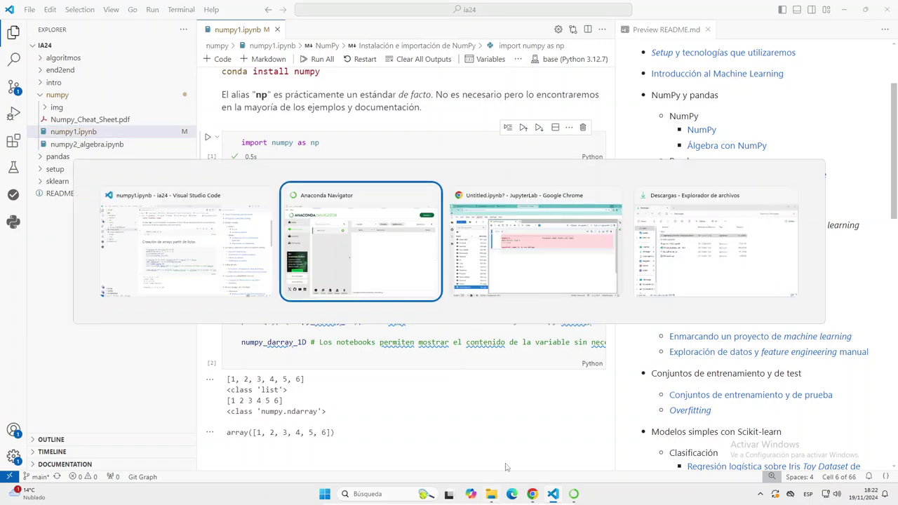
pyautogui.hotkey('alt', 'Tab')
pyautogui.hotkey('alt', 'Tab')
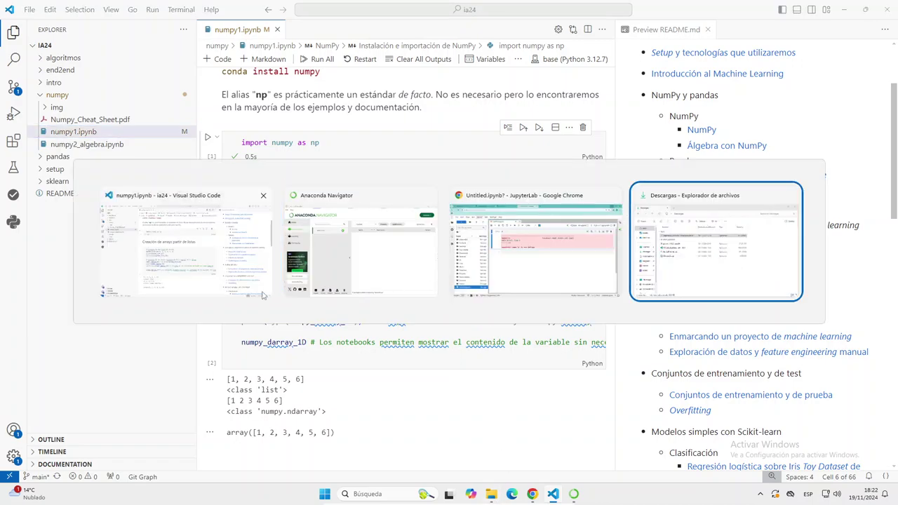
pyautogui.hotkey('alt', 'Tab')
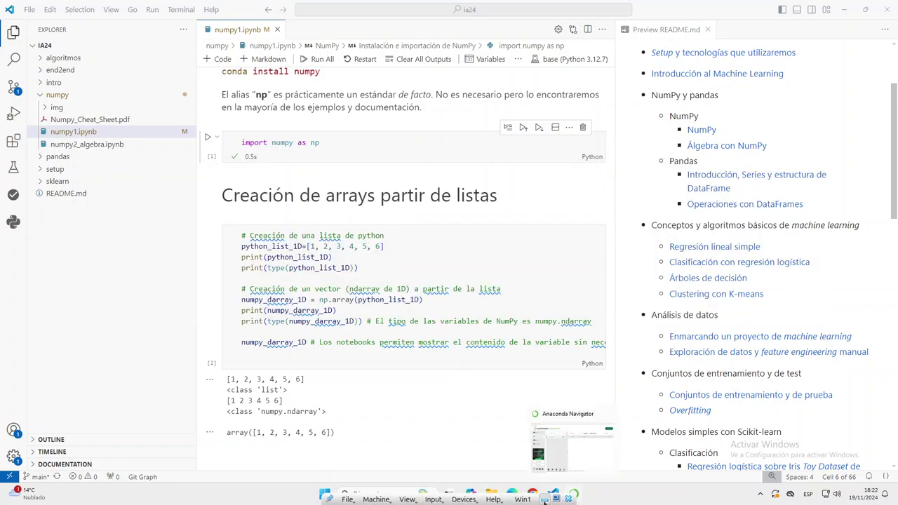
# Switch to the host's Visual Studio Code, expand the t5-numpy folder and select tarea.ipynb.
pyautogui.click(545, 499)
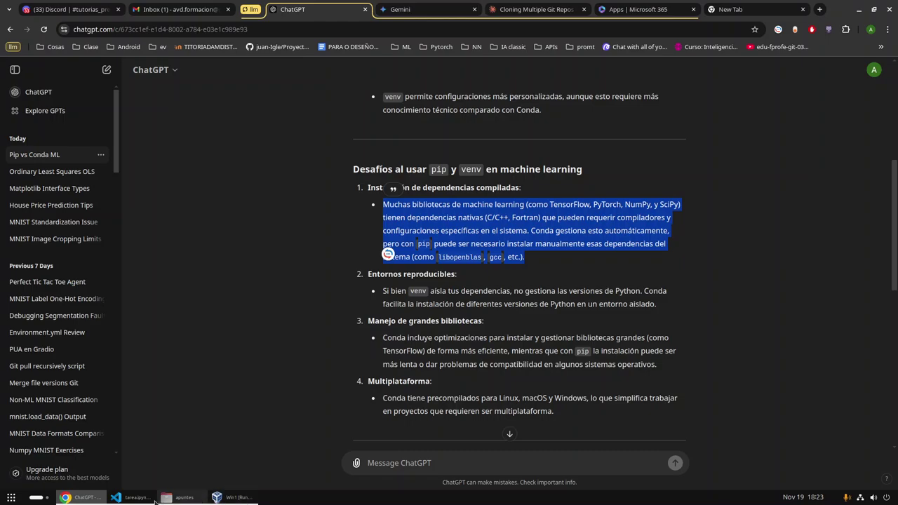
pyautogui.click(252, 501)
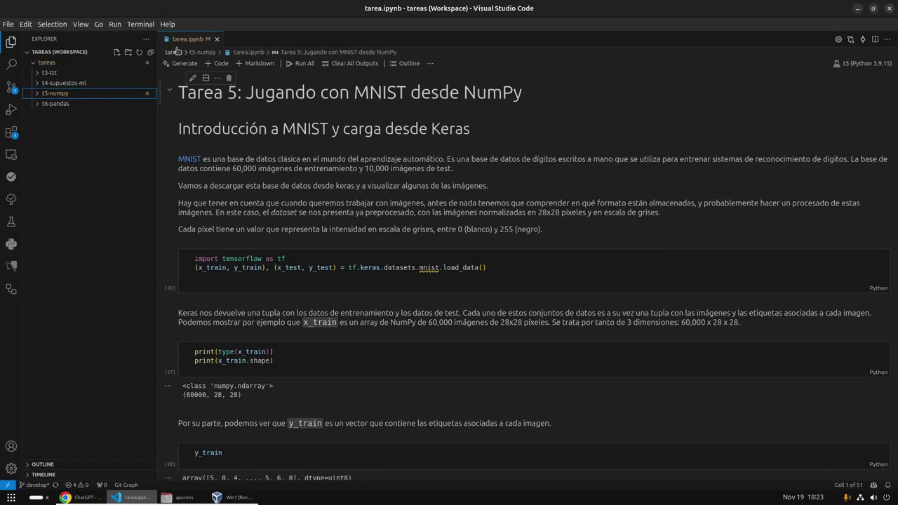
pyautogui.click(39, 94)
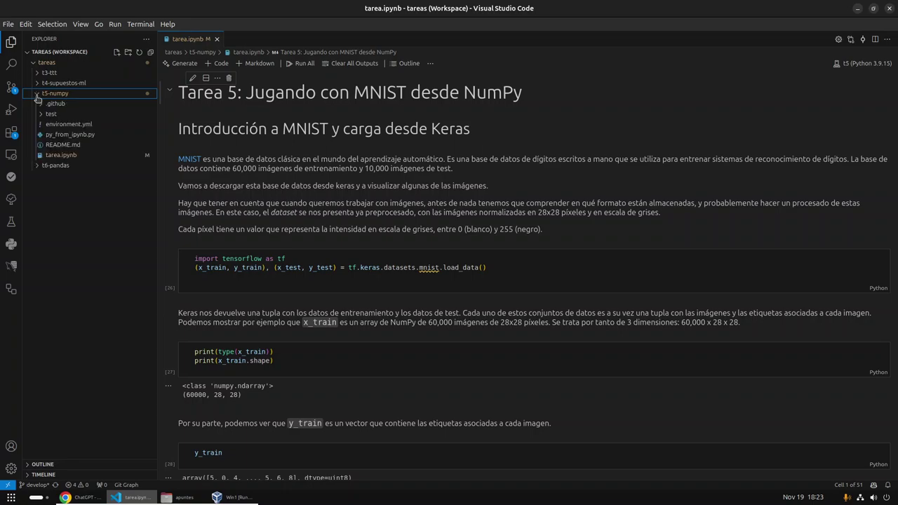
pyautogui.click(63, 157)
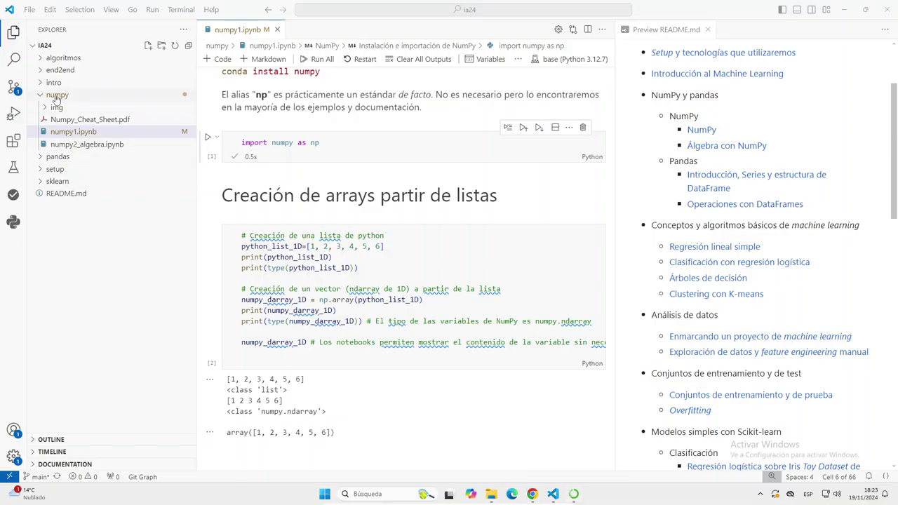
pyautogui.click(57, 97)
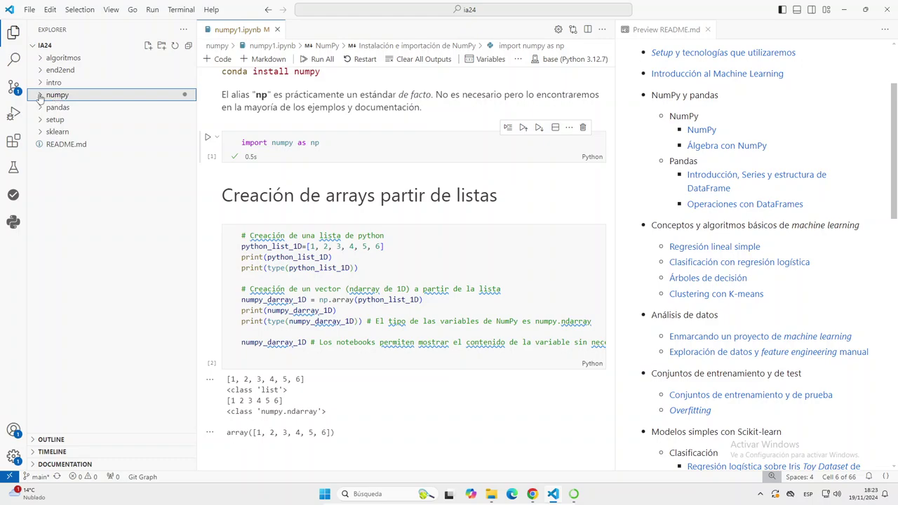
pyautogui.click(57, 96)
pyautogui.click(29, 10)
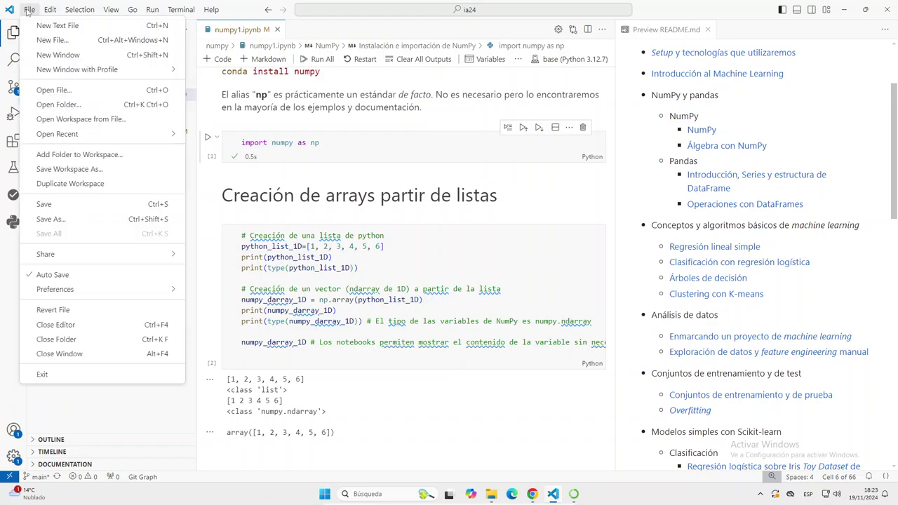
pyautogui.moveTo(48, 10)
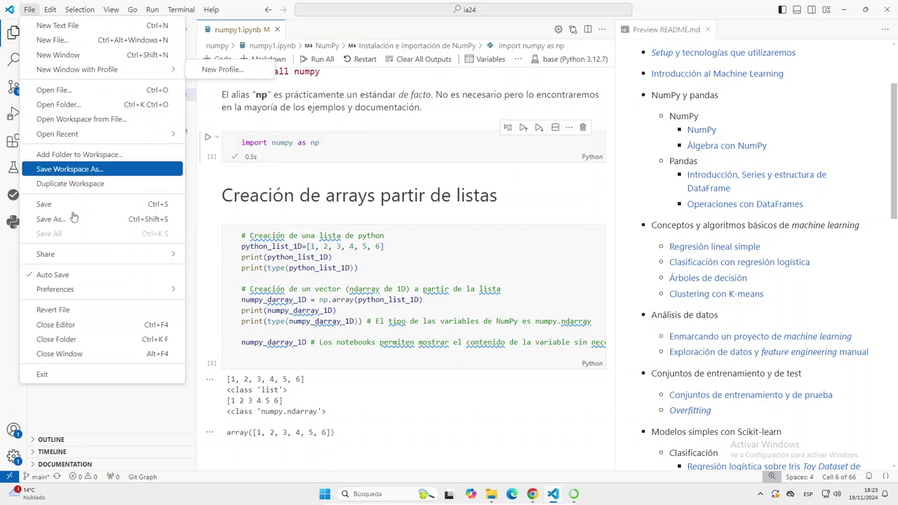
pyautogui.moveTo(211, 10)
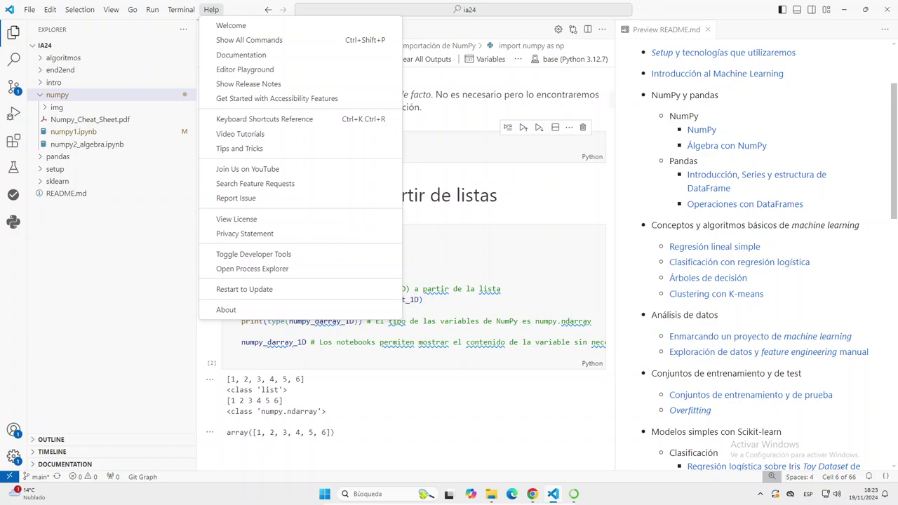
# Check the Shared Clipboard and Drag'n'Drop options in the advanced general settings of the Win1 virtual machine and accept the dialog.
pyautogui.moveTo(604, 502)
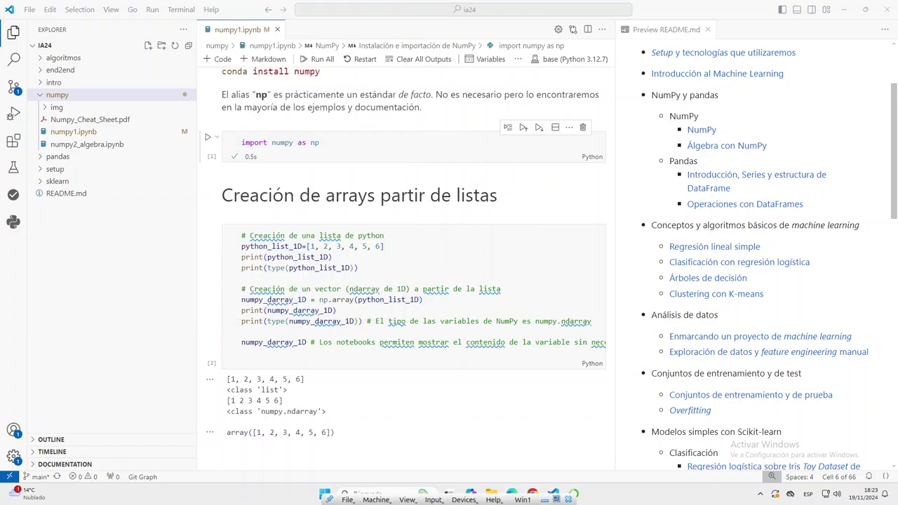
pyautogui.click(376, 498)
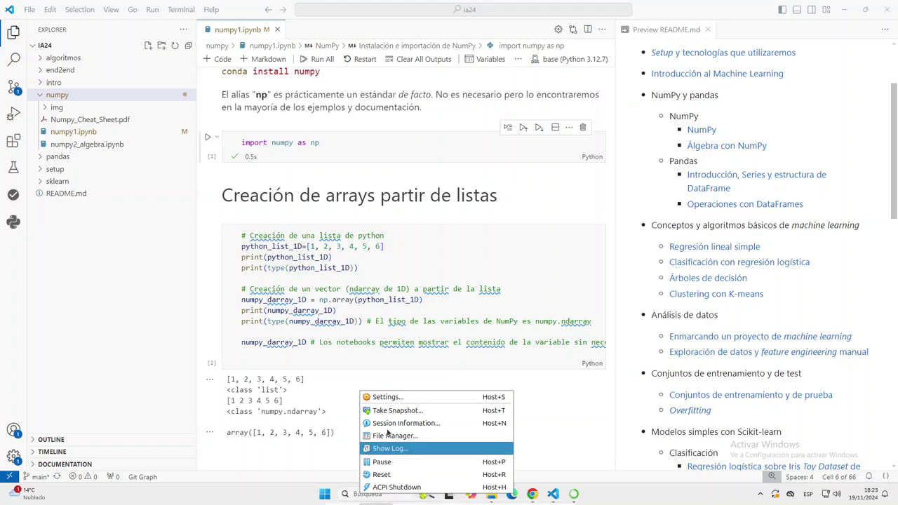
pyautogui.press('Escape')
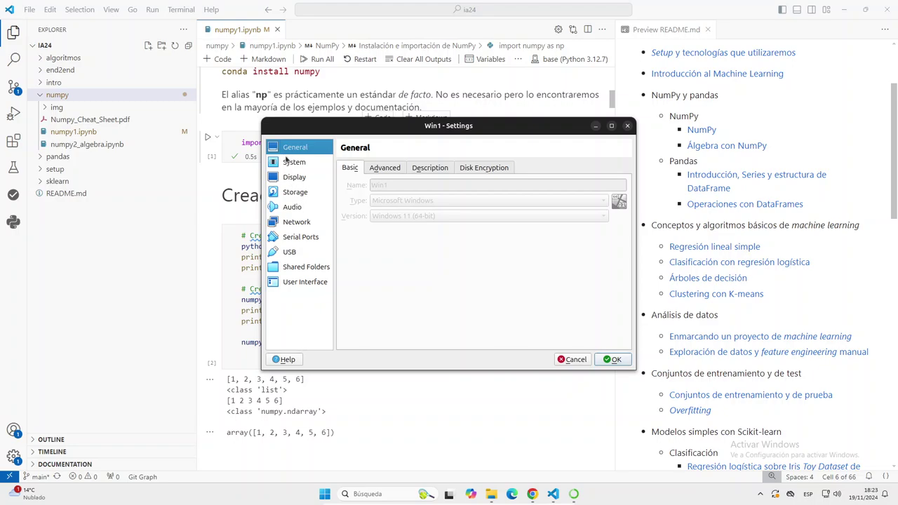
pyautogui.click(288, 162)
pyautogui.click(293, 180)
pyautogui.click(297, 149)
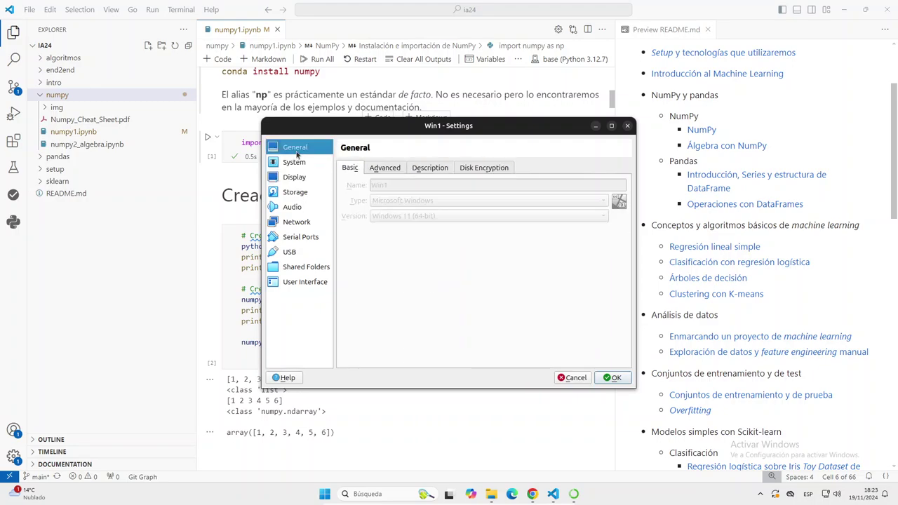
pyautogui.click(298, 164)
pyautogui.click(322, 149)
pyautogui.click(382, 171)
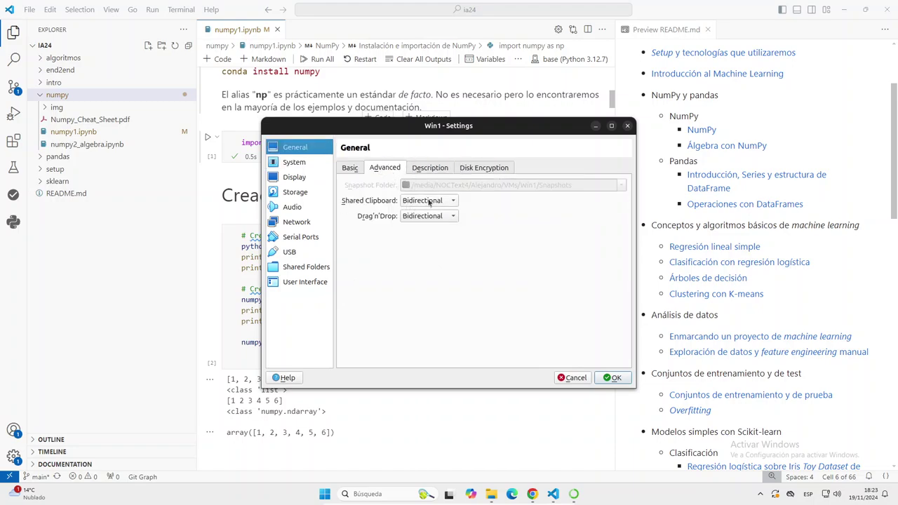
pyautogui.click(613, 379)
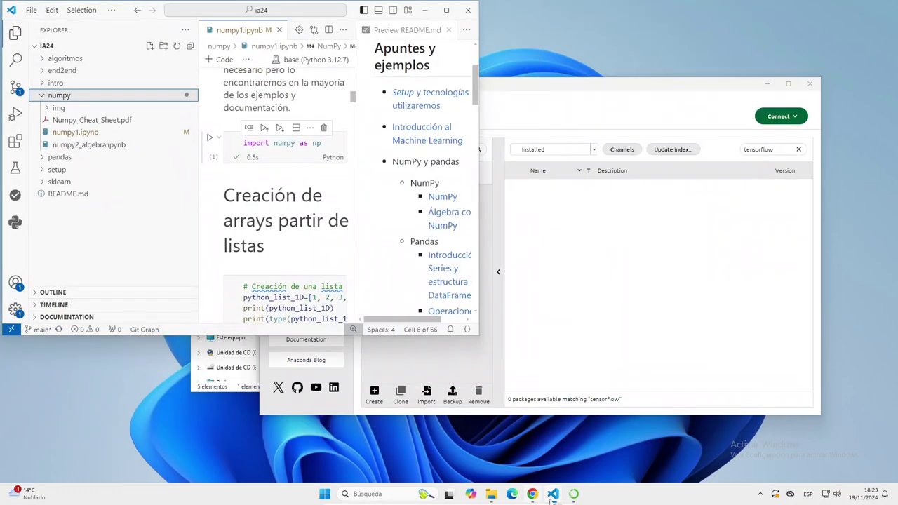
# Take the Win1 virtual machine out of full-screen mode and move its window aside to uncover the host's file tree.
pyautogui.click(446, 10)
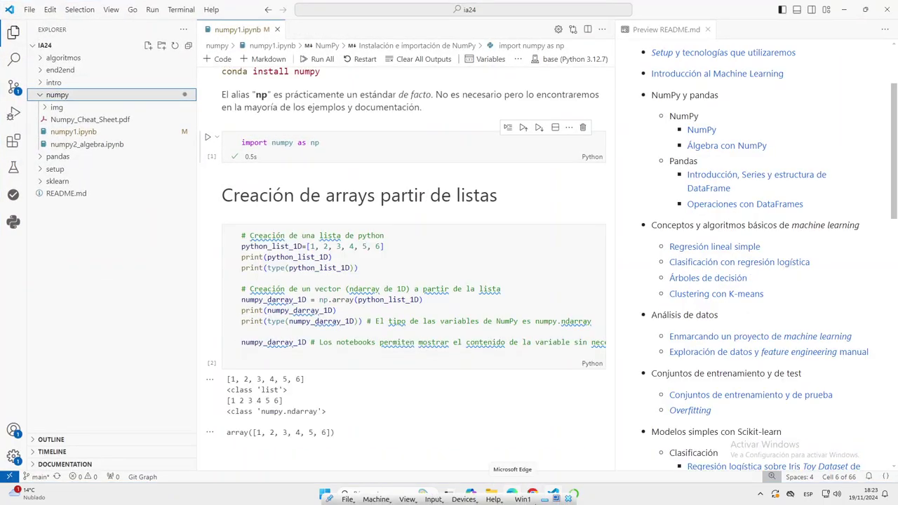
pyautogui.click(556, 499)
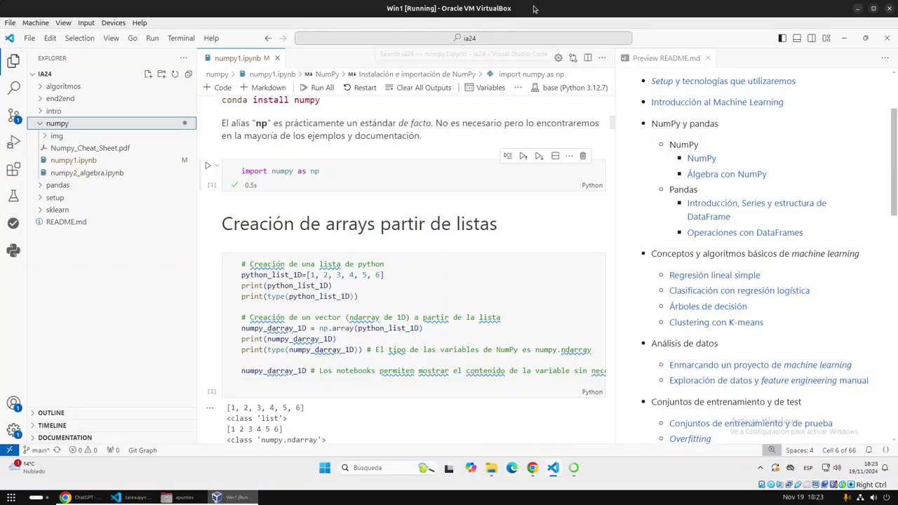
pyautogui.moveTo(403, 4); pyautogui.dragTo(382, 104)
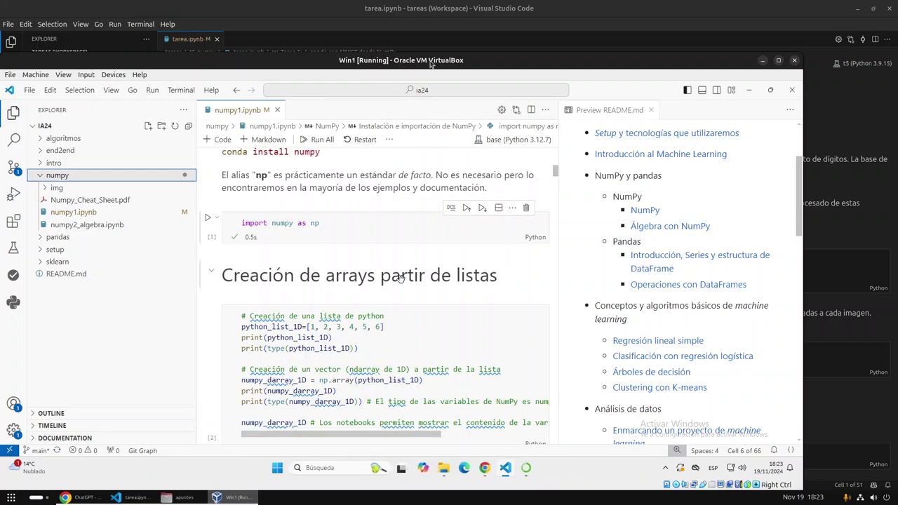
pyautogui.moveTo(375, 60); pyautogui.dragTo(611, 32)
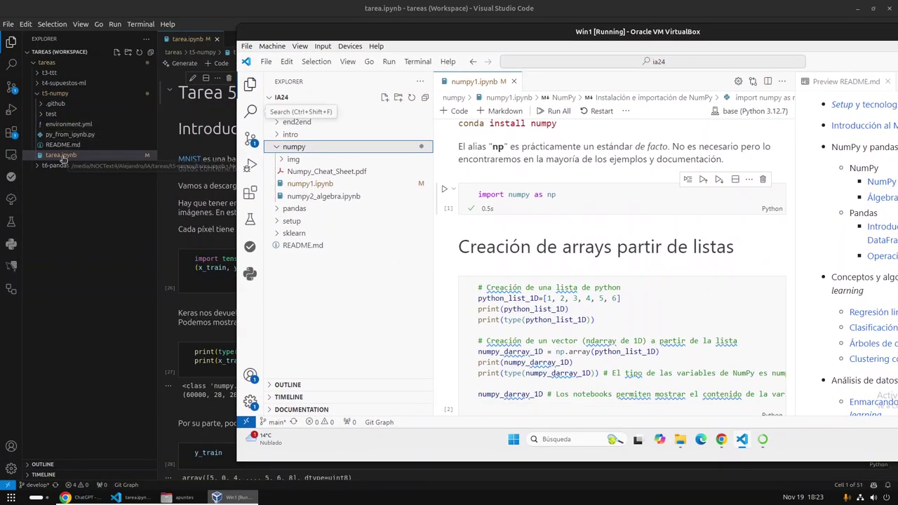
# Try to transfer tarea.ipynb from the host's editor directly into the Win1 virtual machine and dismiss the error dialog.
pyautogui.click(68, 156)
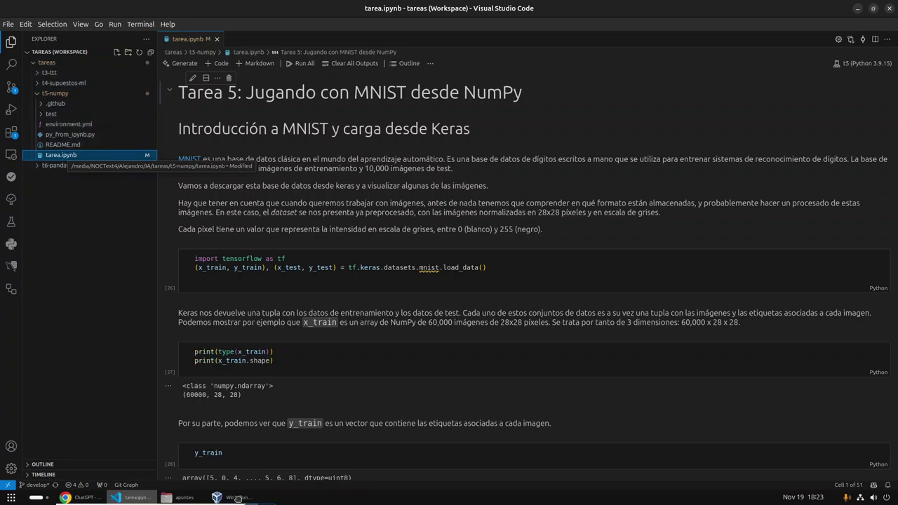
pyautogui.click(233, 498)
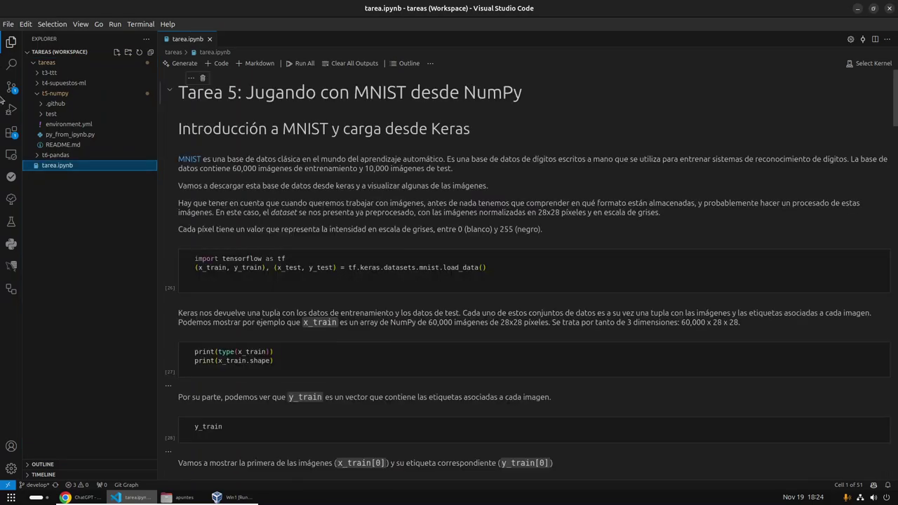
pyautogui.doubleClick(237, 9)
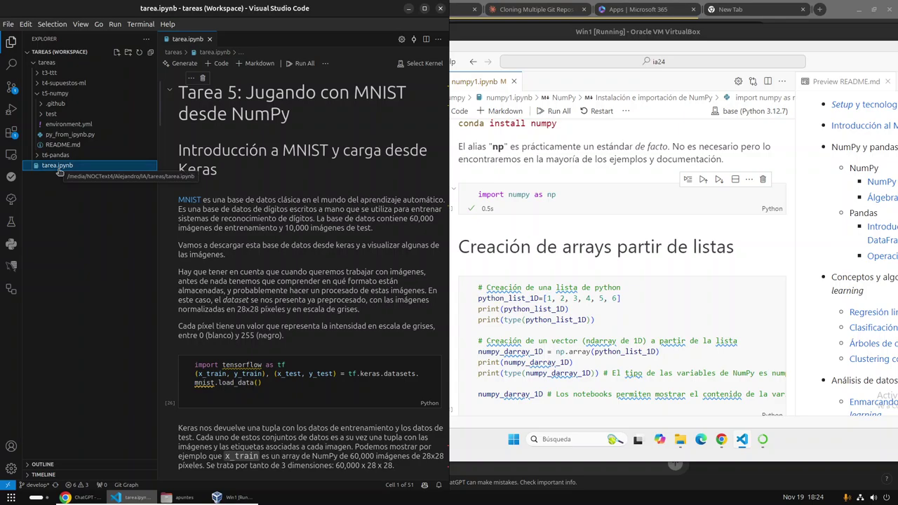
pyautogui.moveTo(59, 172); pyautogui.dragTo(517, 86)
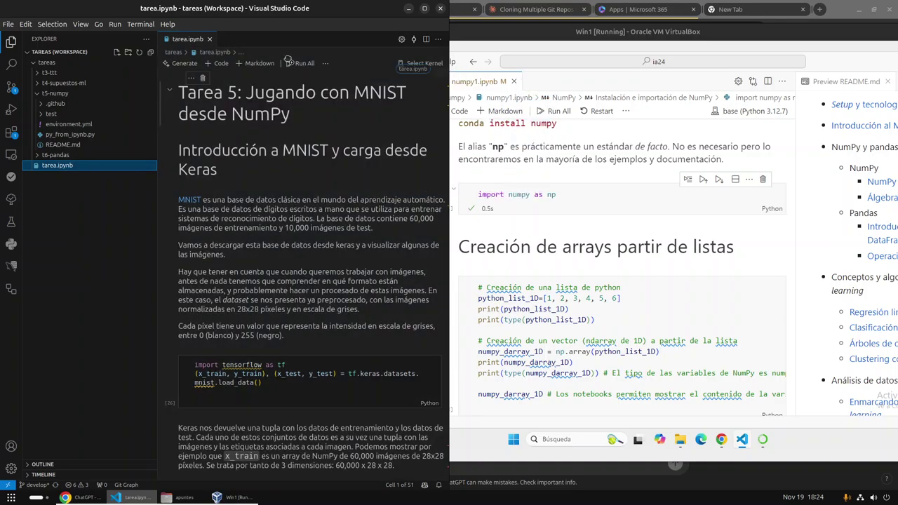
pyautogui.click(835, 9)
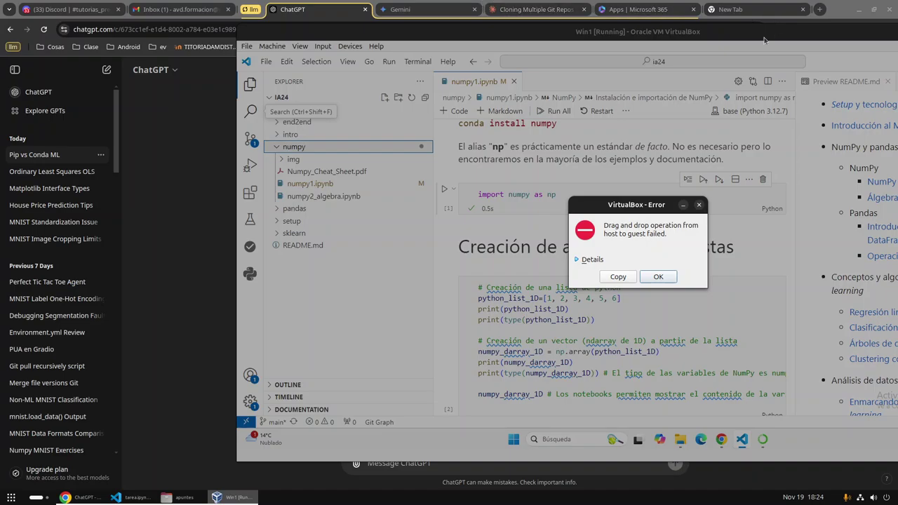
pyautogui.click(618, 277)
pyautogui.click(698, 205)
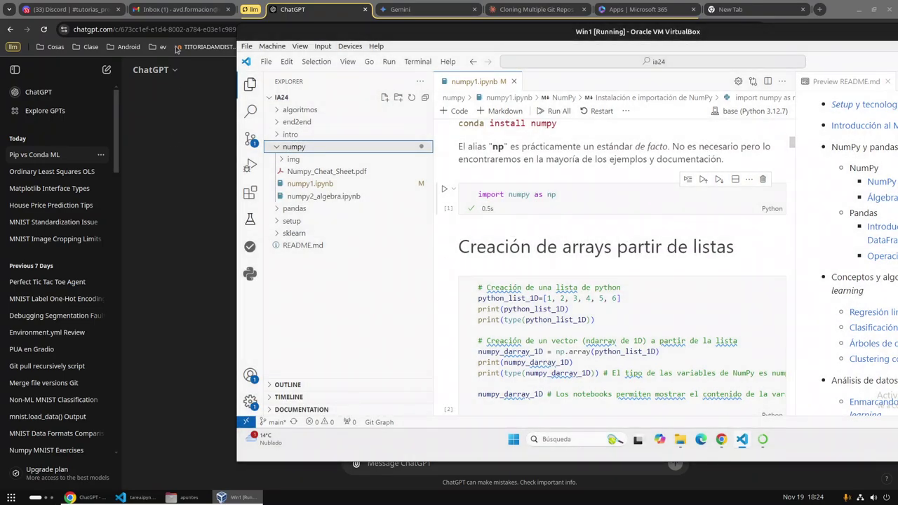
# Tile the Win1 virtual machine window beside the host's Visual Studio Code and minimize the browser window.
pyautogui.moveTo(790, 34); pyautogui.dragTo(897, 210)
pyautogui.click(832, 14)
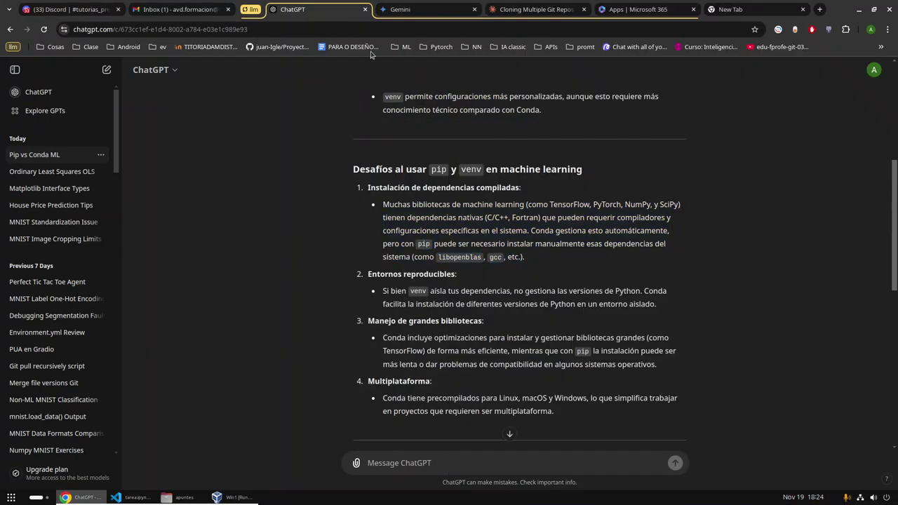
pyautogui.press('super+Left')
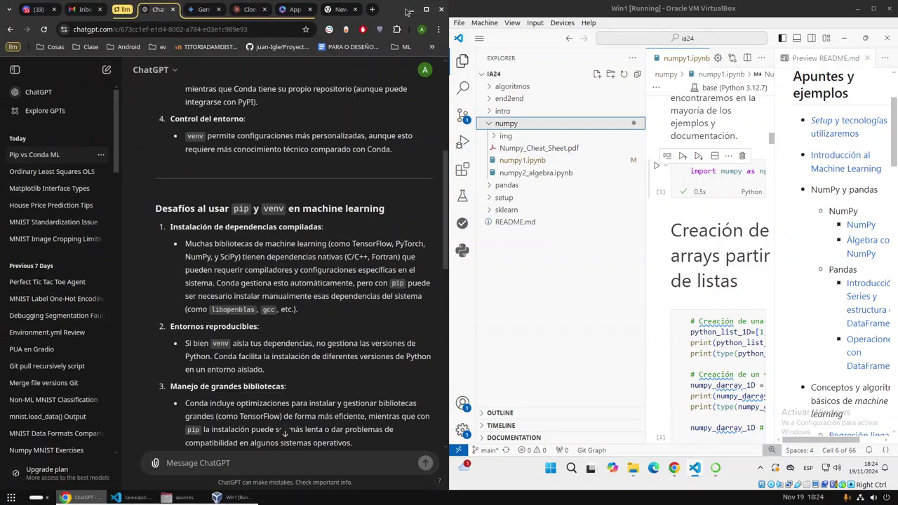
pyautogui.click(408, 10)
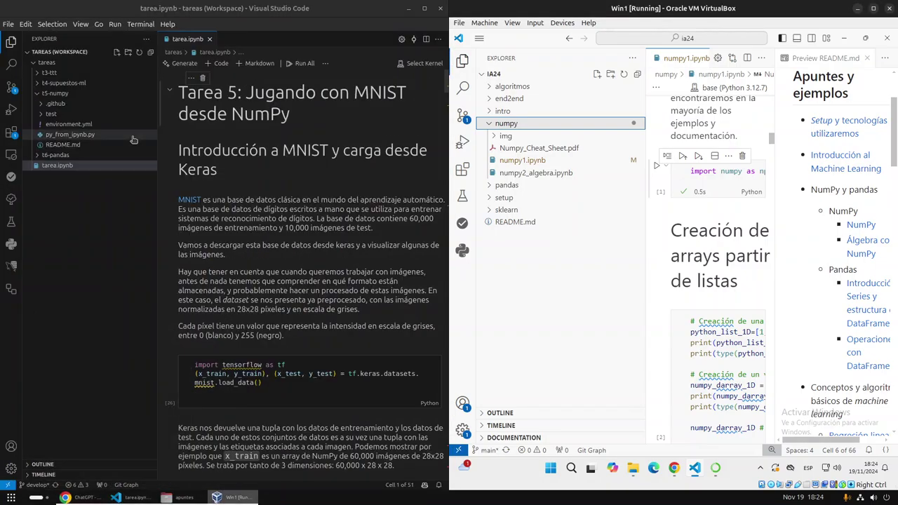
# Move tarea.ipynb back into the t5-numpy folder, then open that folder in a file manager tiled beside the virtual machine and select the file.
pyautogui.click(62, 164)
pyautogui.moveTo(56, 93); pyautogui.dragTo(66, 98)
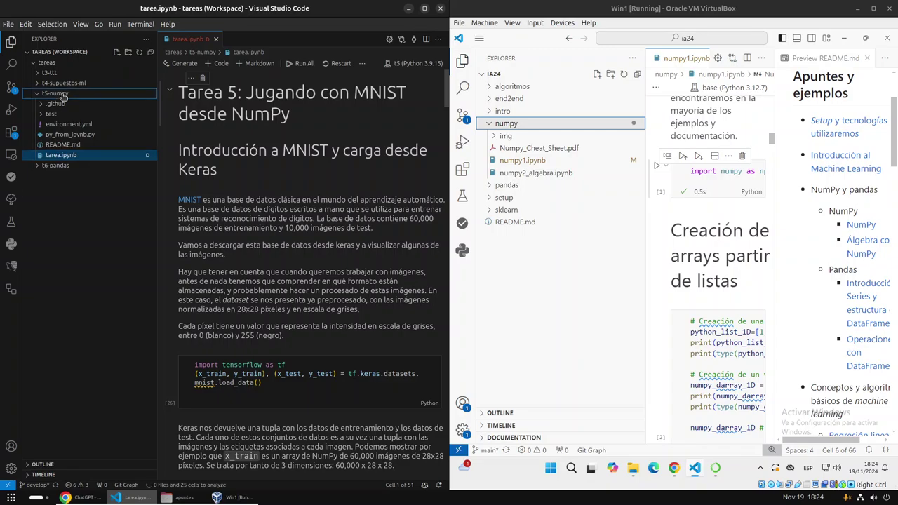
pyautogui.rightClick(63, 98)
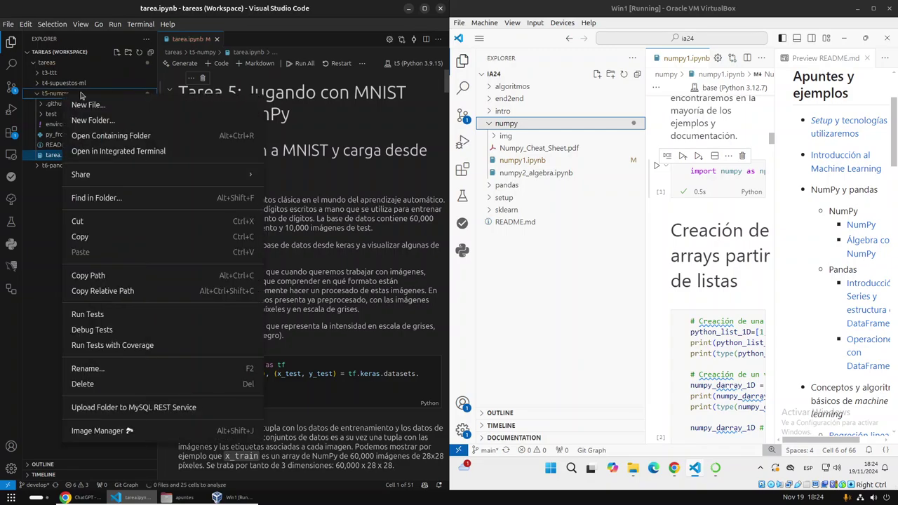
pyautogui.click(120, 138)
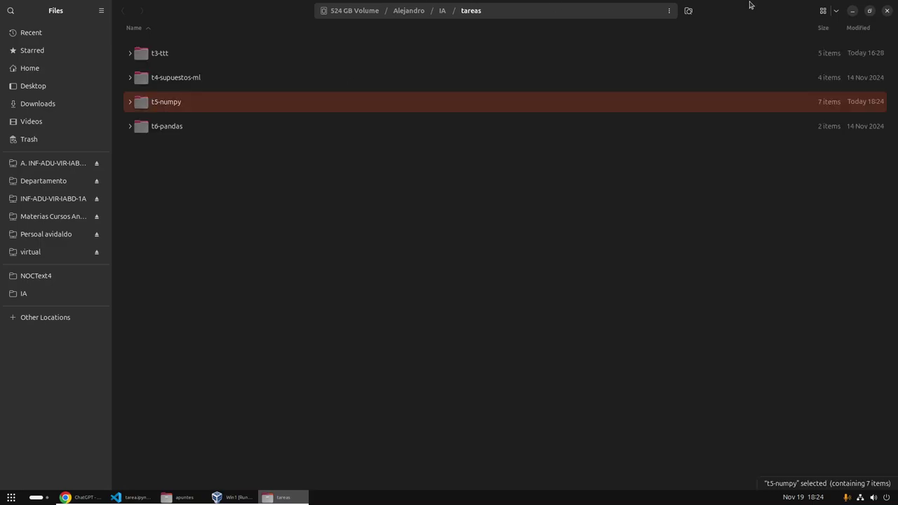
pyautogui.press('super+Left')
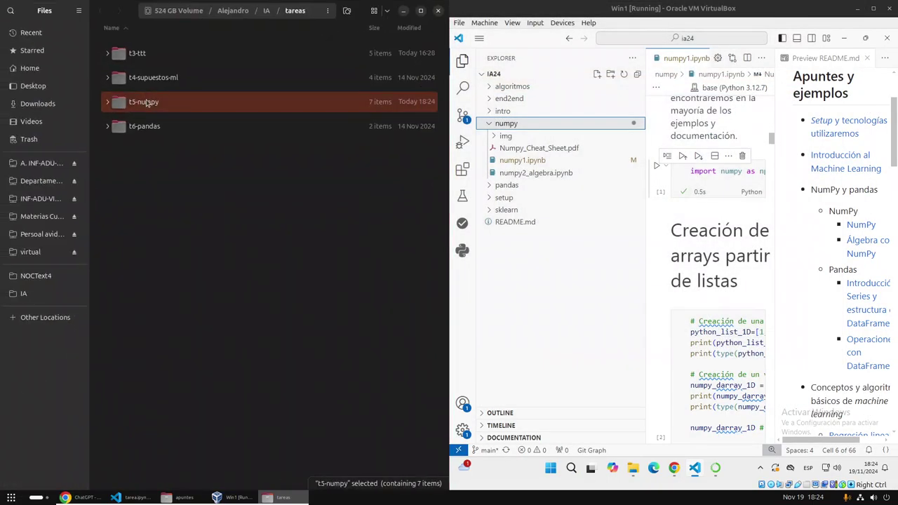
pyautogui.doubleClick(148, 103)
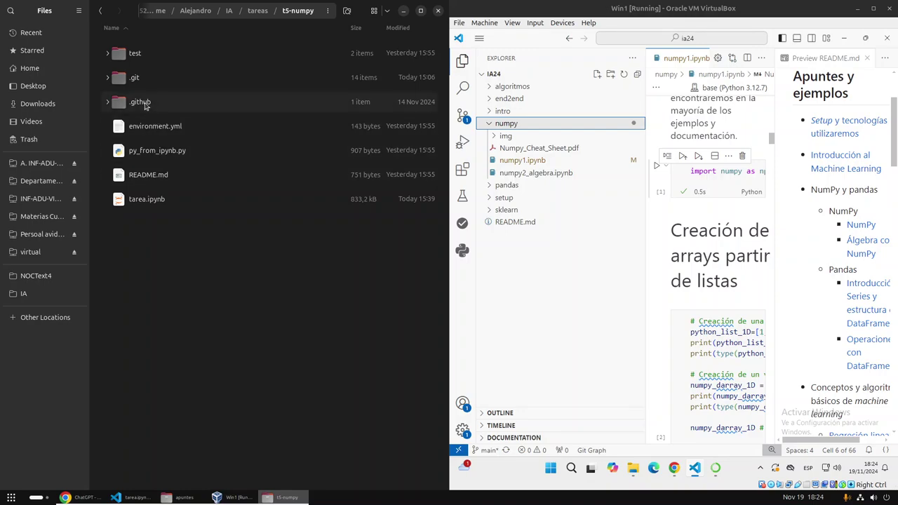
pyautogui.moveTo(138, 200); pyautogui.dragTo(154, 127)
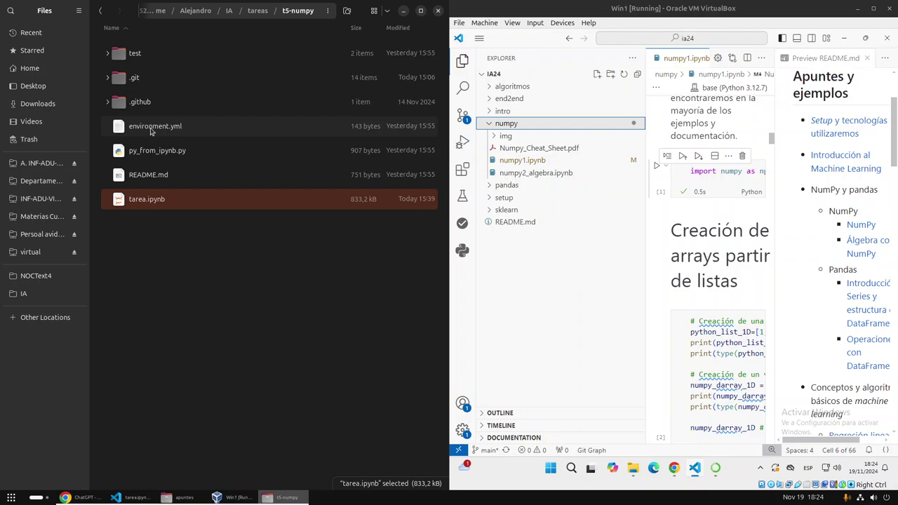
# Create a folder named t5-numpy in the root of the virtual machine's ia24 workspace.
pyautogui.rightClick(529, 265)
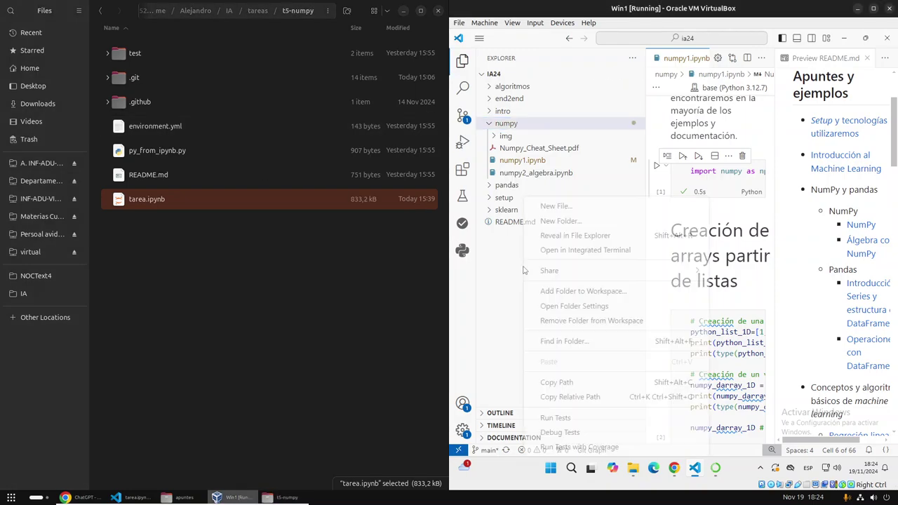
pyautogui.click(574, 221)
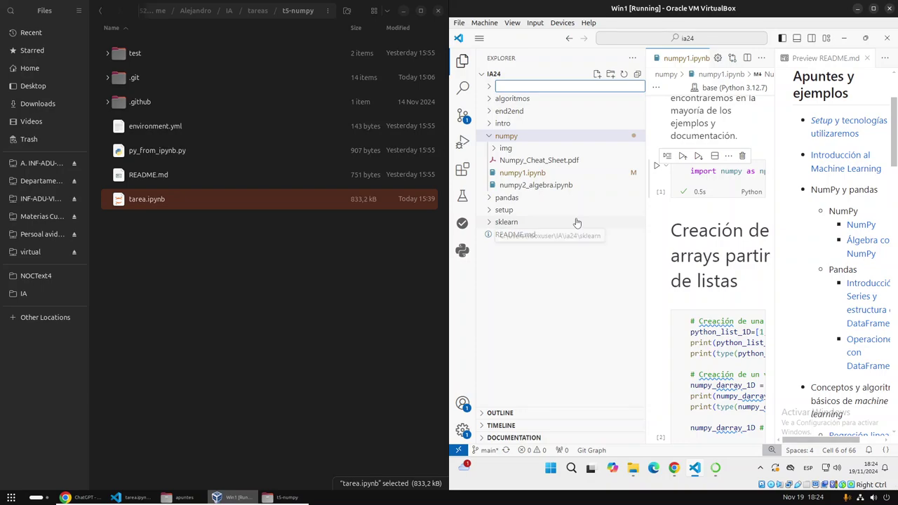
pyautogui.write('t5-')
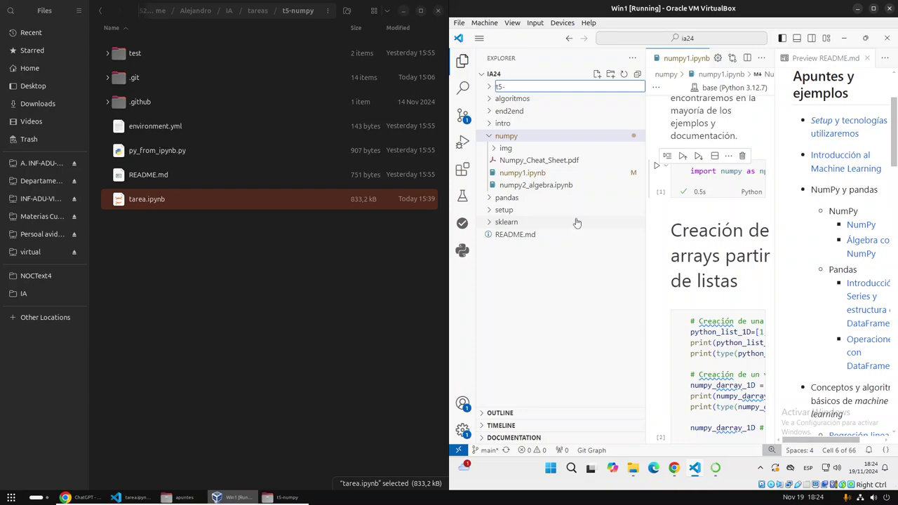
pyautogui.write('numpy')
pyautogui.press('Return')
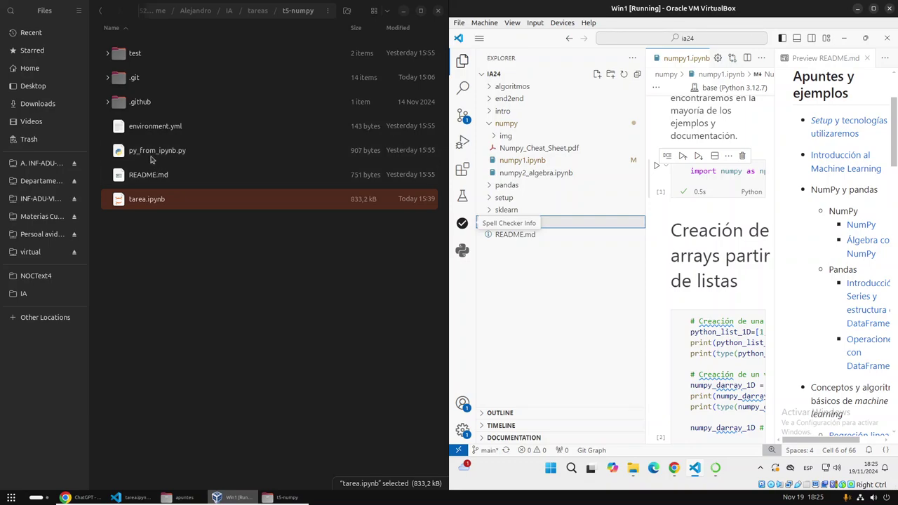
# Add environment.yml to the host selection with tarea.ipynb and try to transfer both directly into the t5-numpy folder in the virtual machine's editor.
pyautogui.keyDown('ctrl'); pyautogui.click(169, 123); pyautogui.keyUp('ctrl')
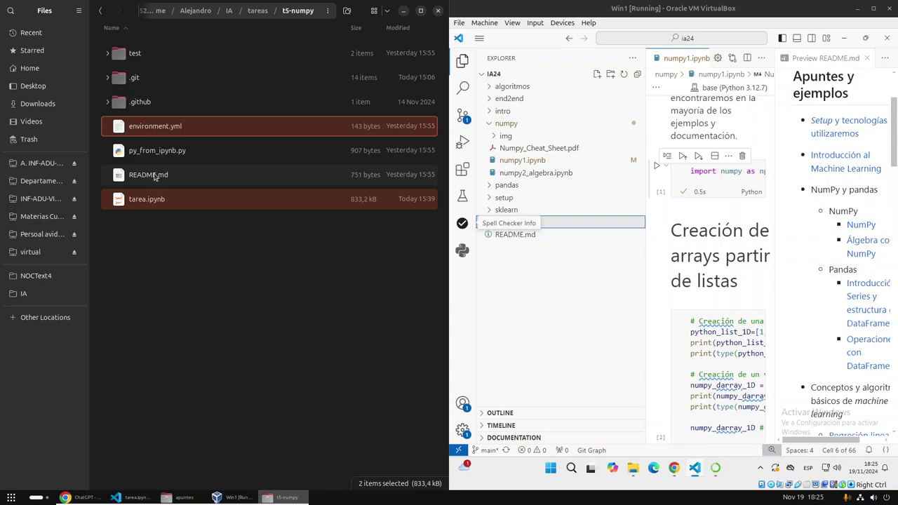
pyautogui.moveTo(155, 128); pyautogui.dragTo(538, 228)
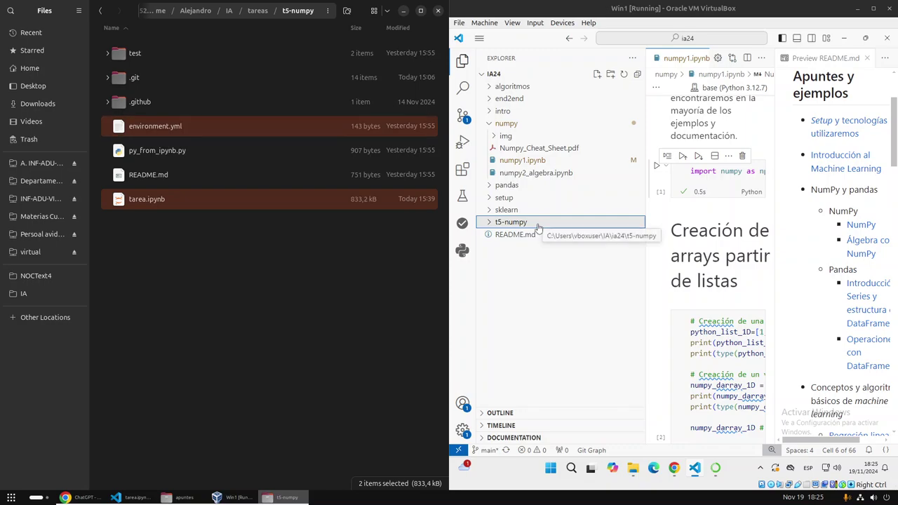
pyautogui.moveTo(633, 471)
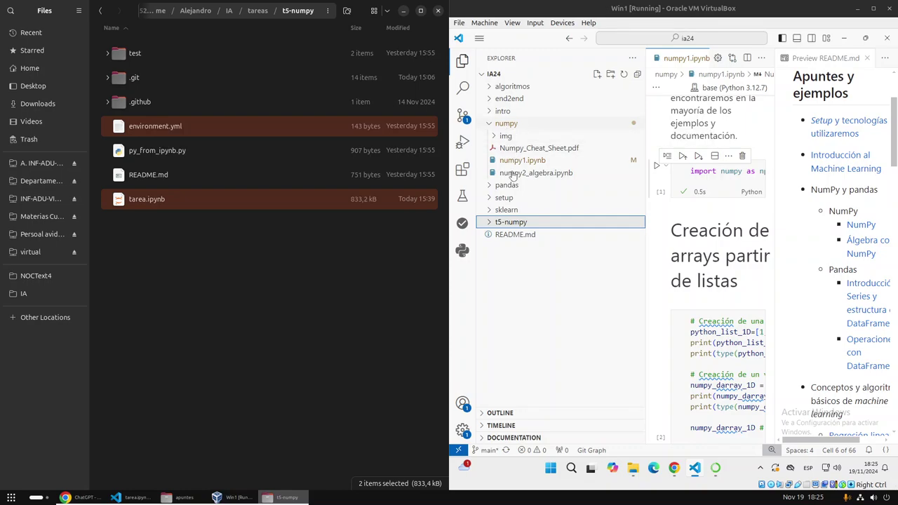
# Reveal t5-numpy in the virtual machine's file explorer, copy environment.yml and tarea.ipynb from the host into it, and open the folder.
pyautogui.rightClick(515, 222)
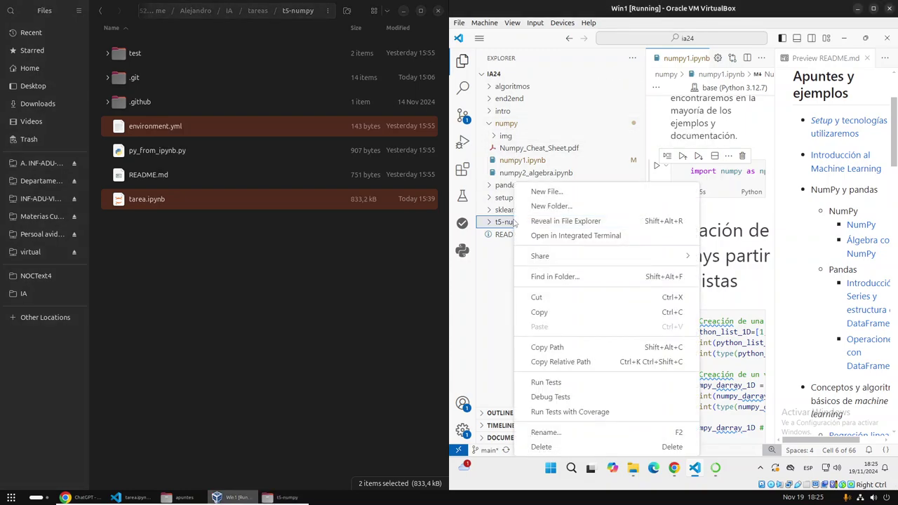
pyautogui.click(571, 221)
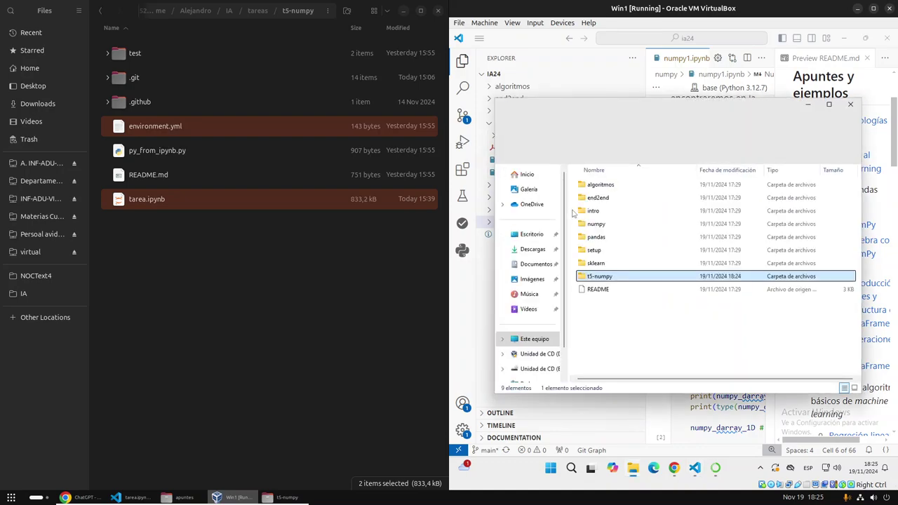
pyautogui.moveTo(202, 205); pyautogui.dragTo(604, 281)
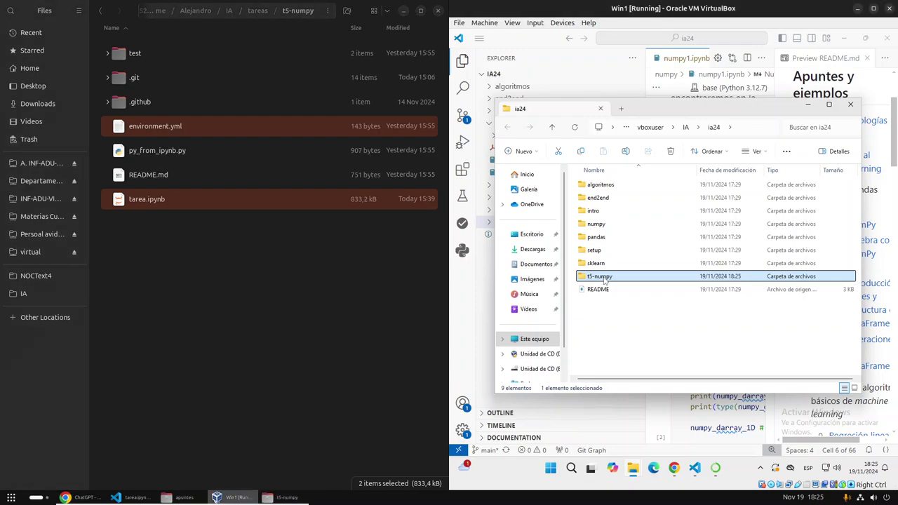
pyautogui.doubleClick(600, 276)
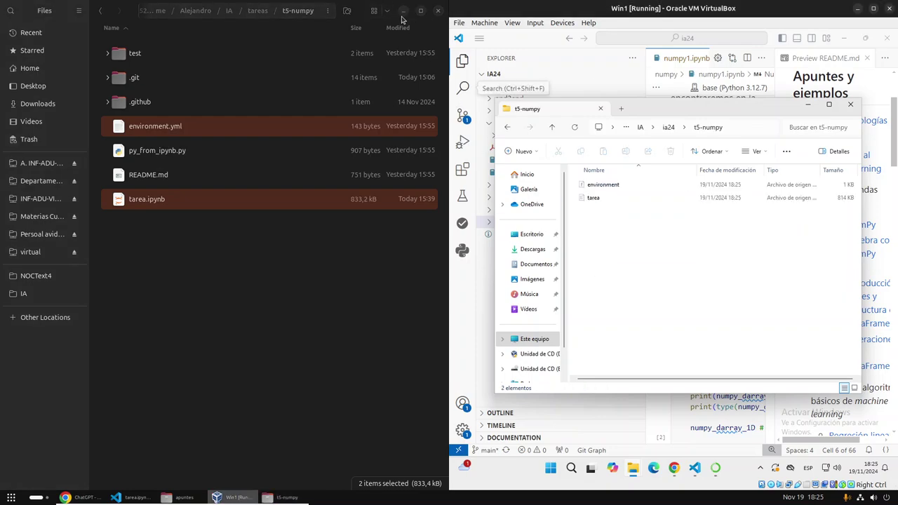
# Minimize the host's Visual Studio Code, maximize the Win1 virtual machine window, and close its file explorer.
pyautogui.hotkey('alt', 'Tab')
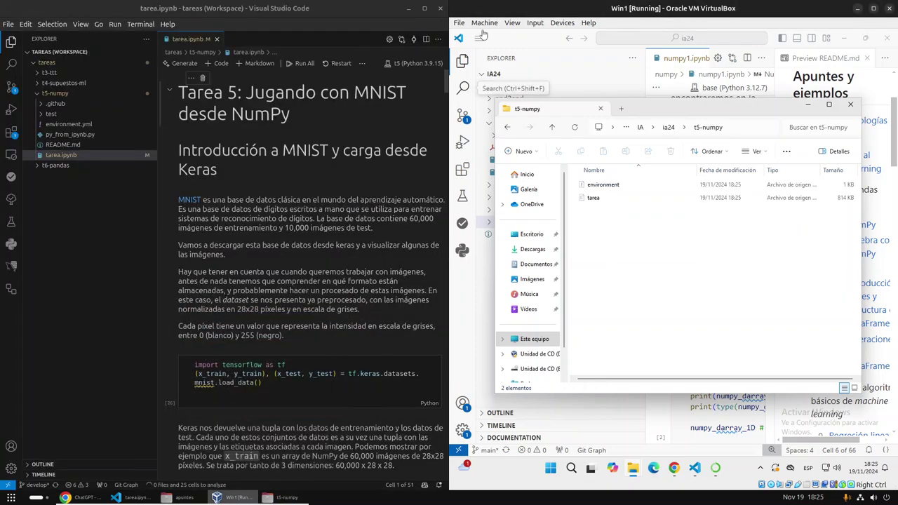
pyautogui.click(409, 11)
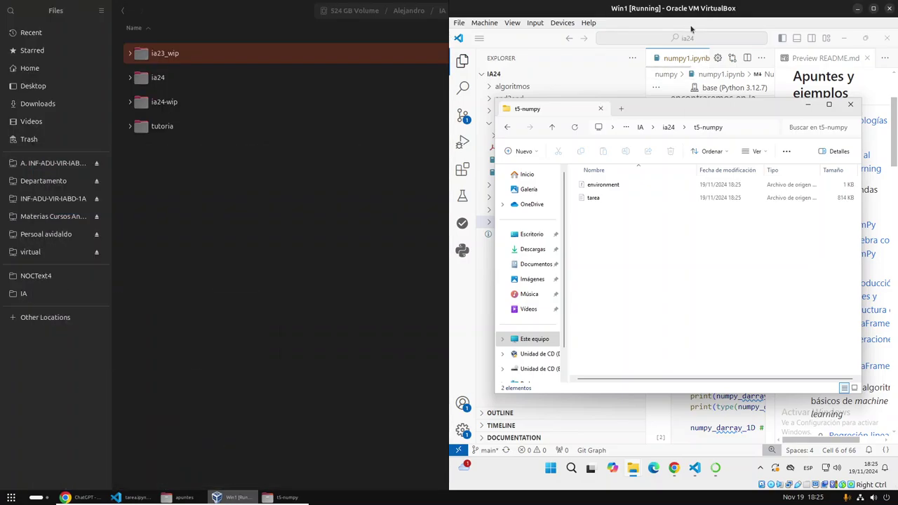
pyautogui.doubleClick(693, 17)
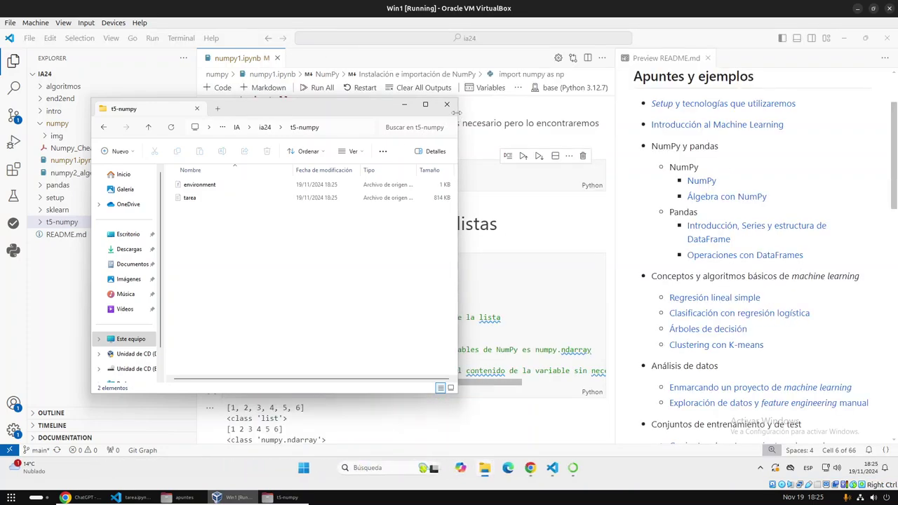
pyautogui.click(447, 105)
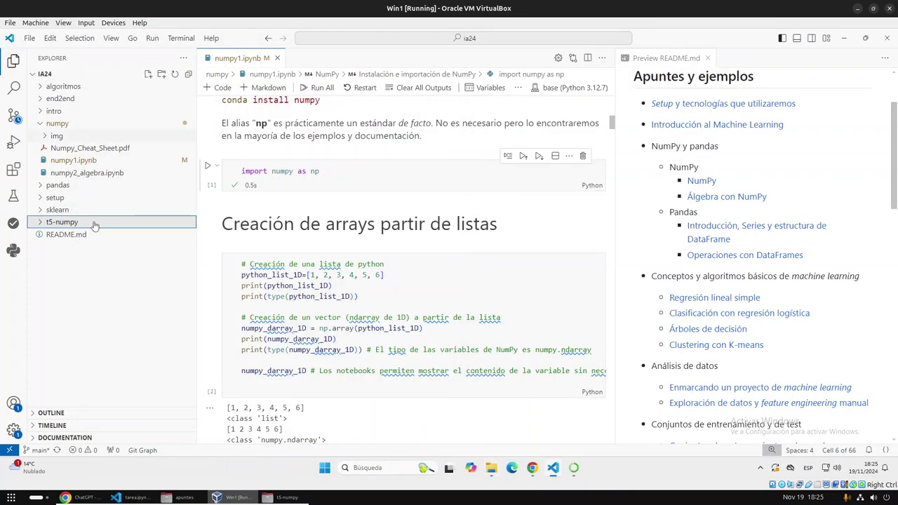
# Open tarea.ipynb from the t5-numpy folder and narrow the file tree to give the notebook more room.
pyautogui.click(43, 226)
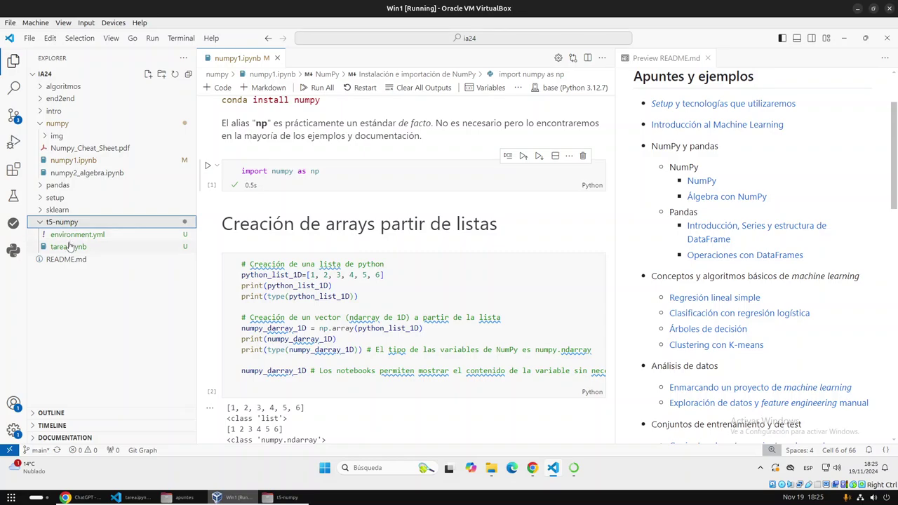
pyautogui.click(68, 247)
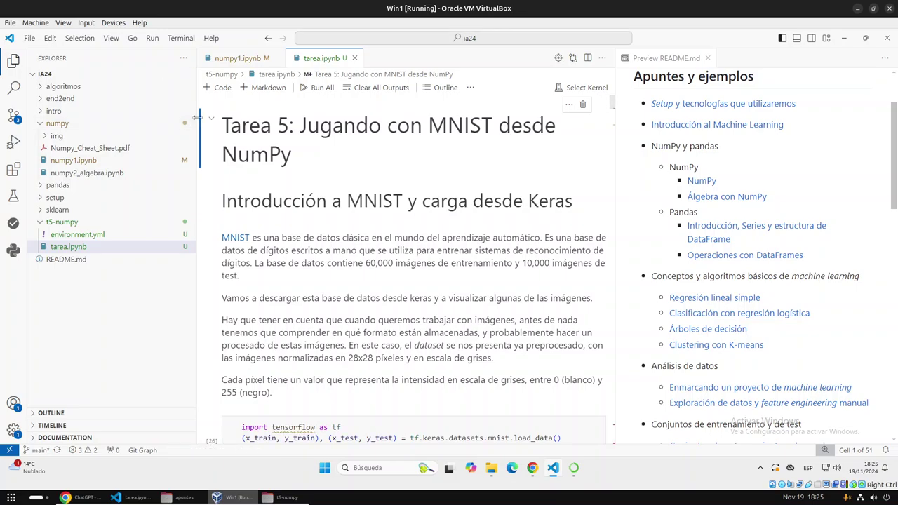
pyautogui.moveTo(176, 118); pyautogui.dragTo(117, 121)
# Delete the empty last line of the code cell that imports tensorflow and loads the MNIST data.
pyautogui.scroll(-3, 253, 327)
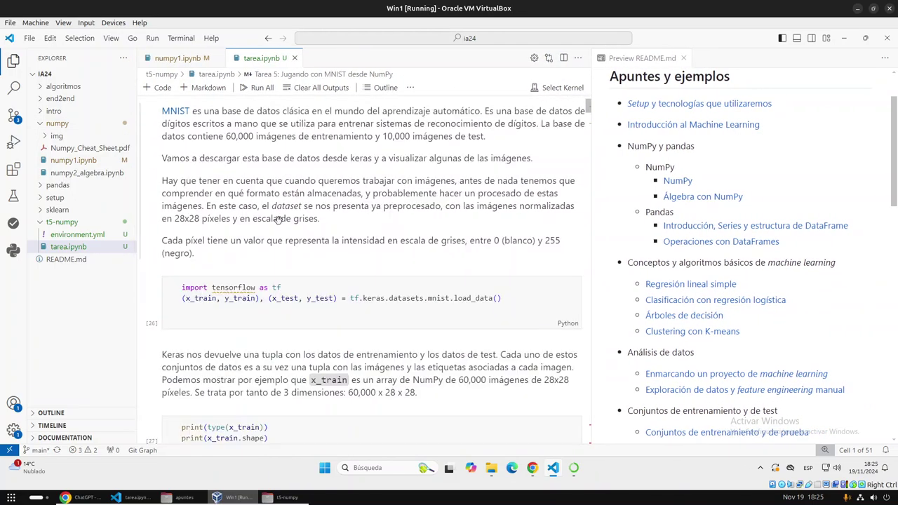
pyautogui.click(247, 318)
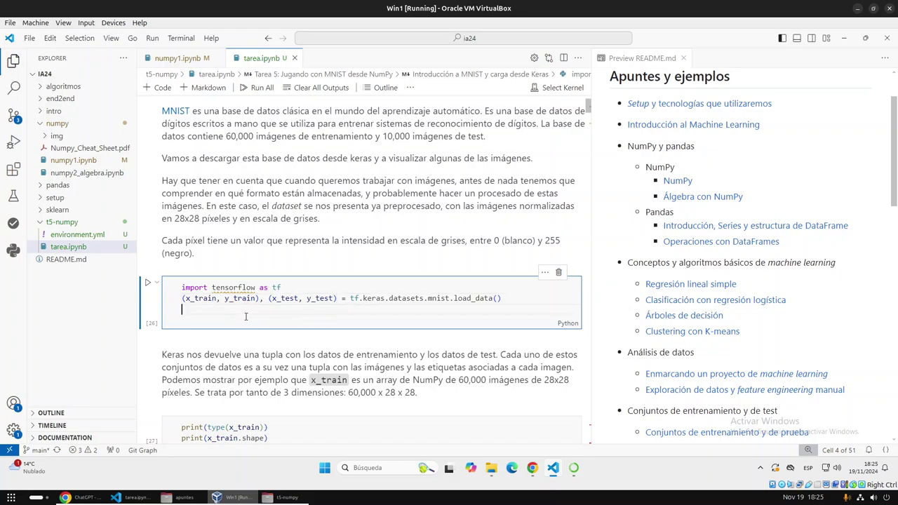
pyautogui.press('BackSpace')
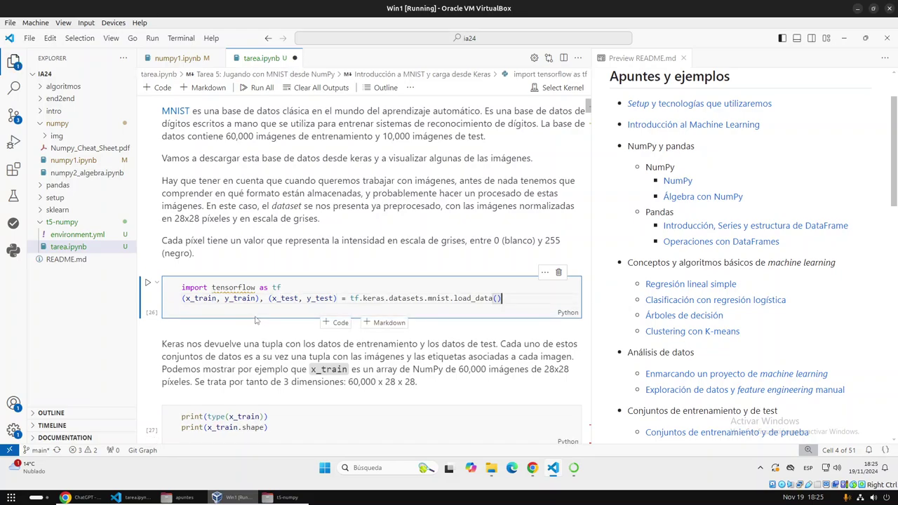
# Examine the tensorflow import, its tf alias, and each part of the tf.keras.datasets.mnist.load_data() call.
pyautogui.moveTo(285, 288); pyautogui.dragTo(181, 287)
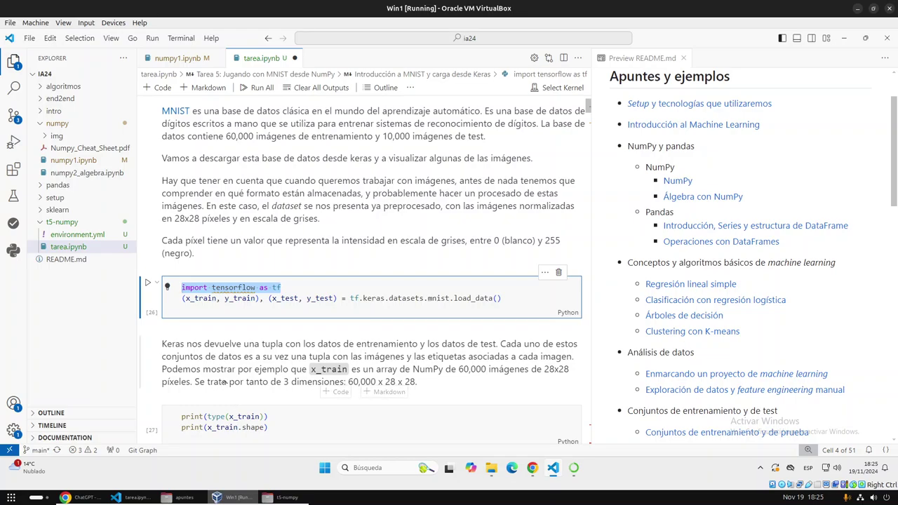
pyautogui.moveTo(229, 291)
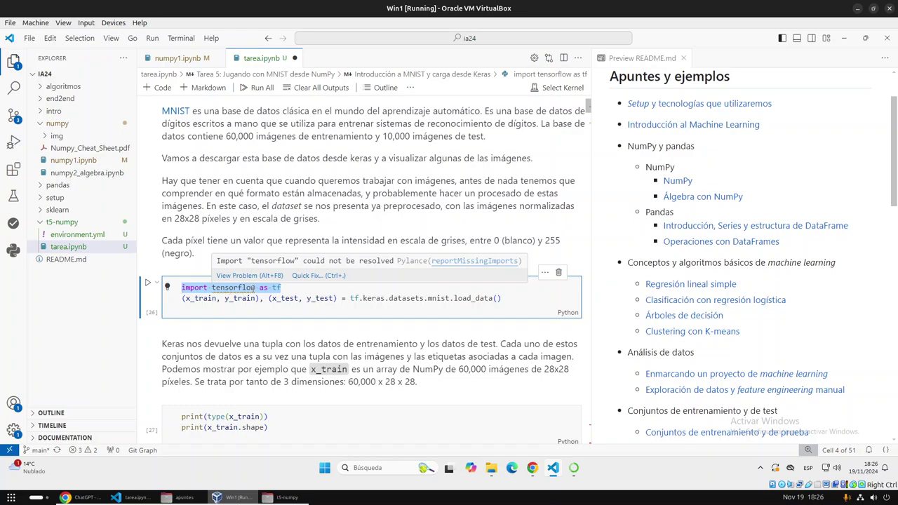
pyautogui.click(278, 288)
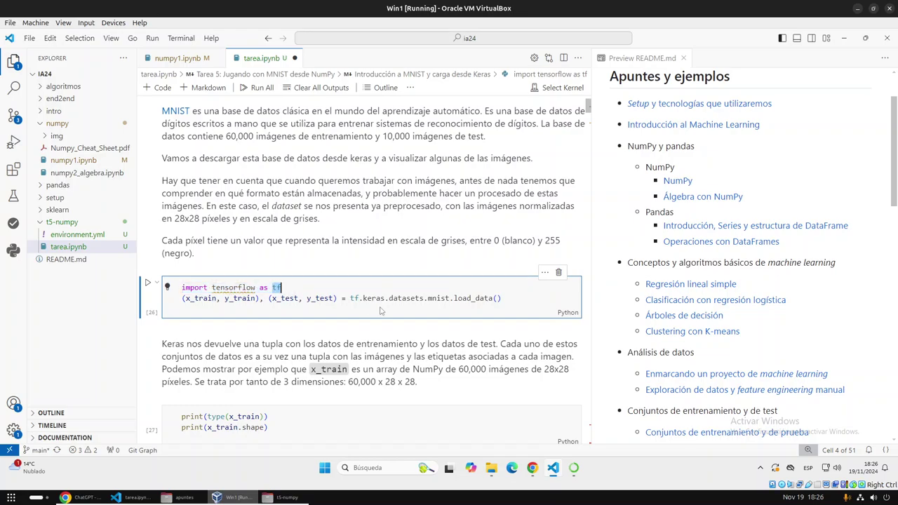
pyautogui.click(370, 300)
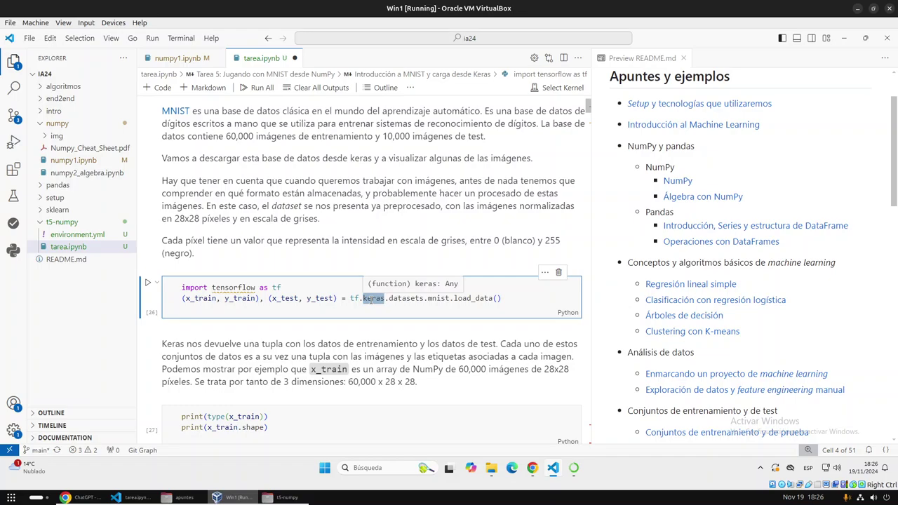
pyautogui.click(408, 299)
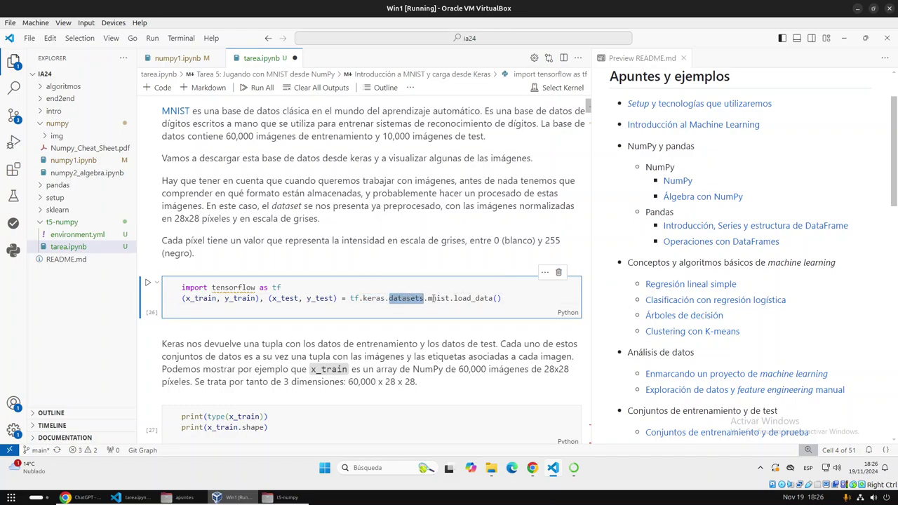
pyautogui.click(432, 298)
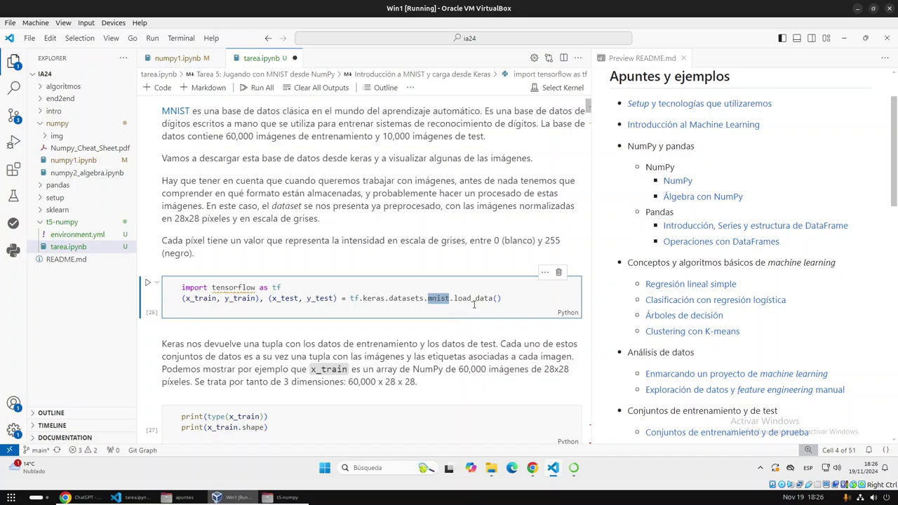
pyautogui.click(472, 298)
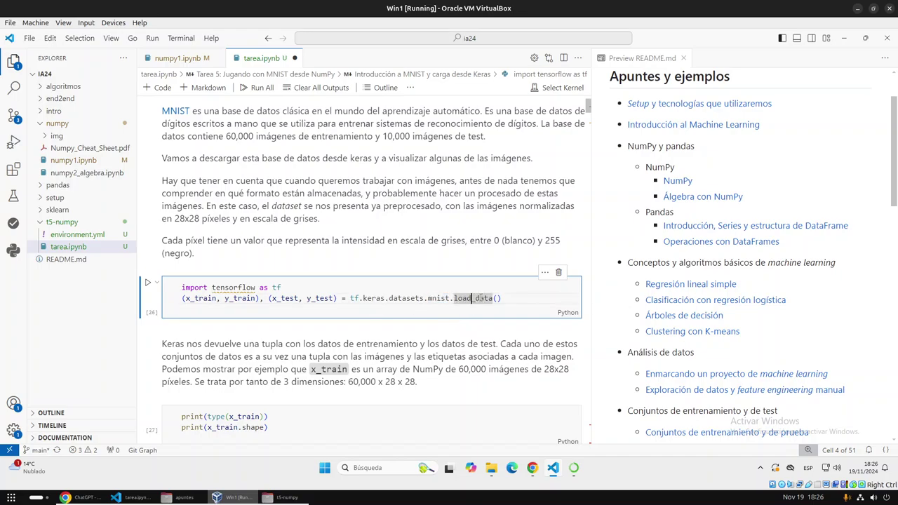
pyautogui.moveTo(499, 299); pyautogui.dragTo(351, 302)
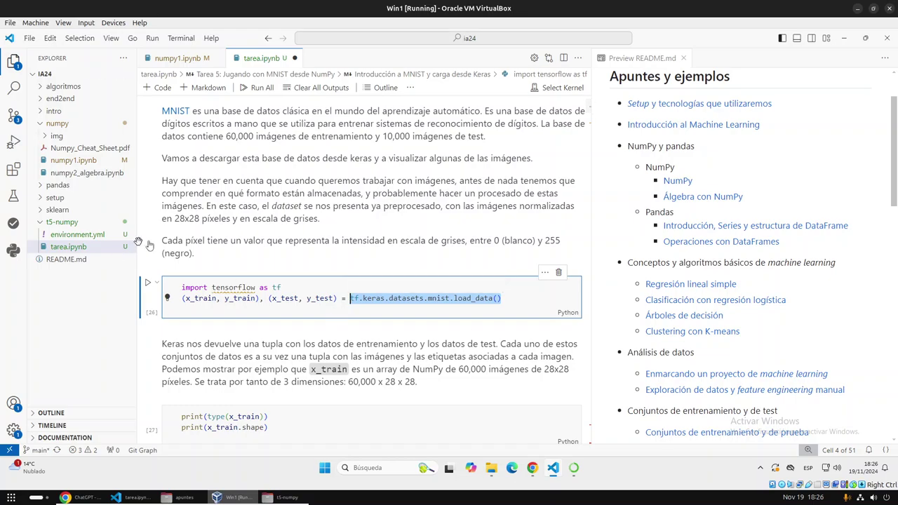
# Look through the cells down to the plotted digit image, then examine the x_train, y_train and x_test variables in the MNIST loading cell.
pyautogui.scroll(-5, 255, 266)
pyautogui.scroll(-3, 255, 265)
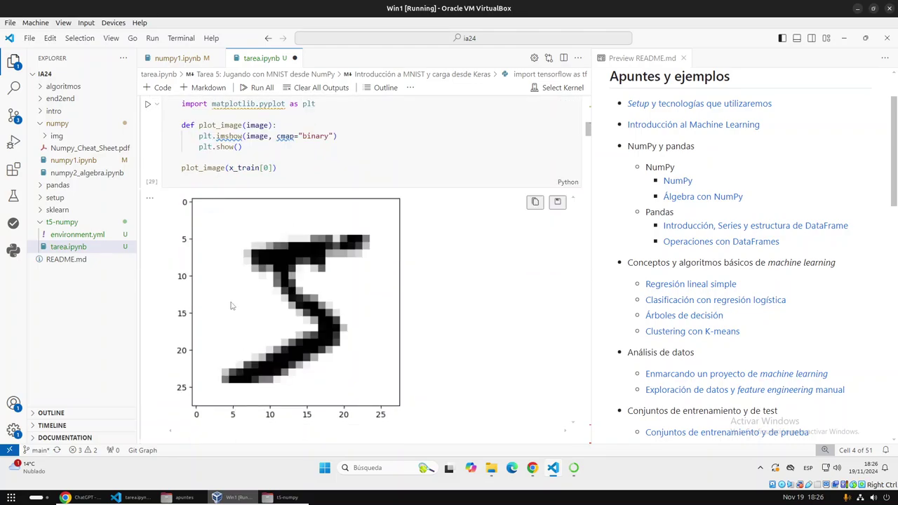
pyautogui.scroll(10, 226, 278)
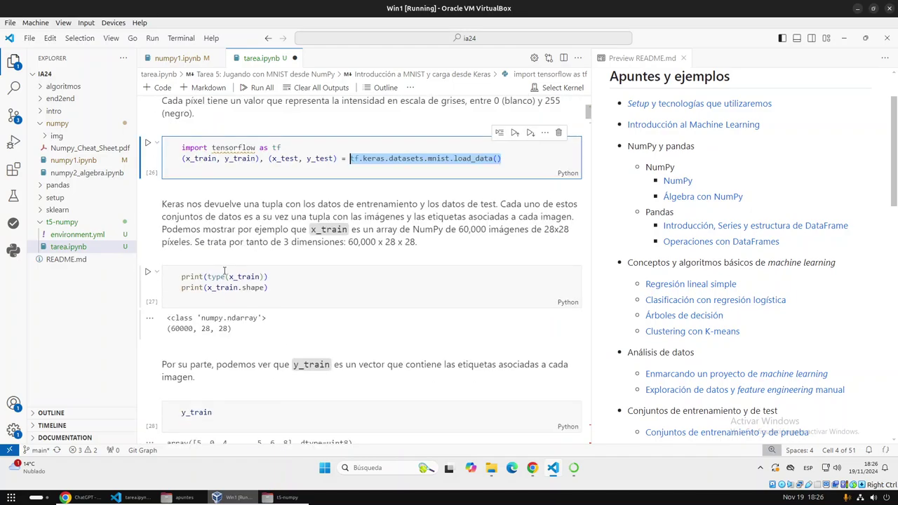
pyautogui.scroll(-1, 222, 270)
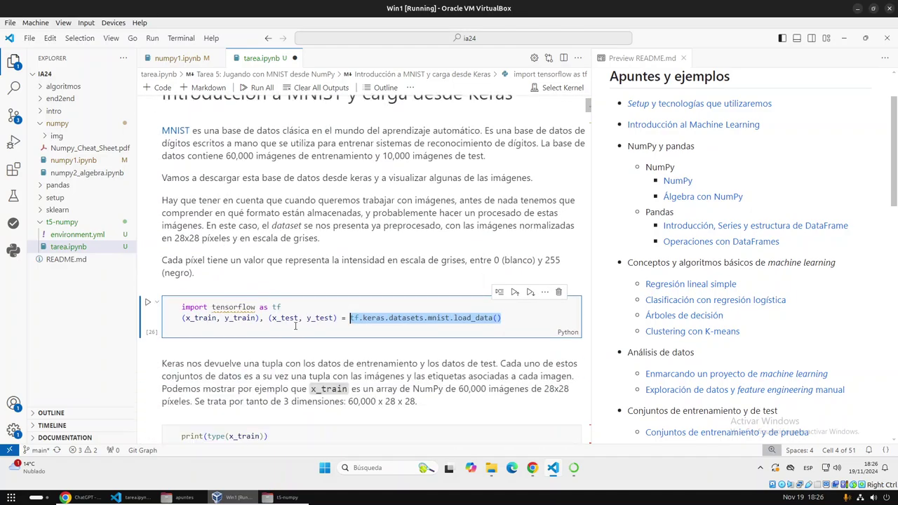
pyautogui.press('Left')
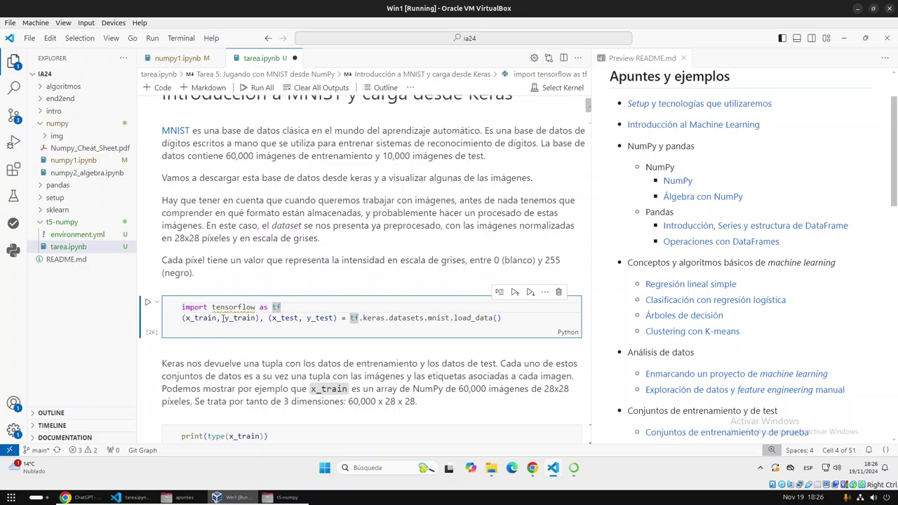
pyautogui.doubleClick(200, 318)
pyautogui.doubleClick(282, 318)
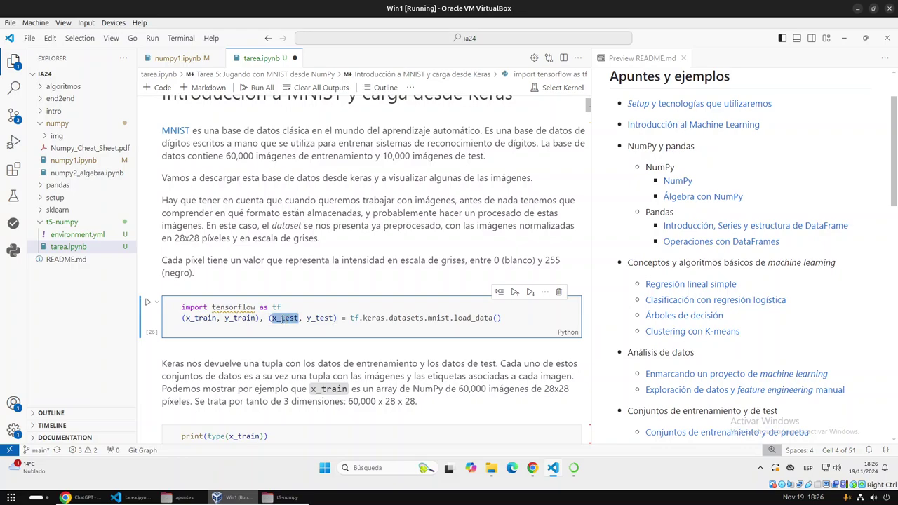
pyautogui.doubleClick(198, 318)
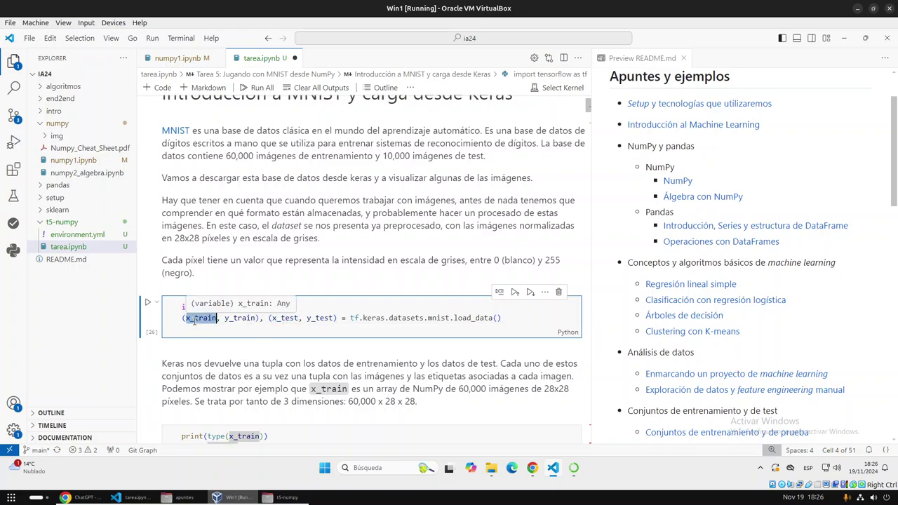
pyautogui.doubleClick(241, 318)
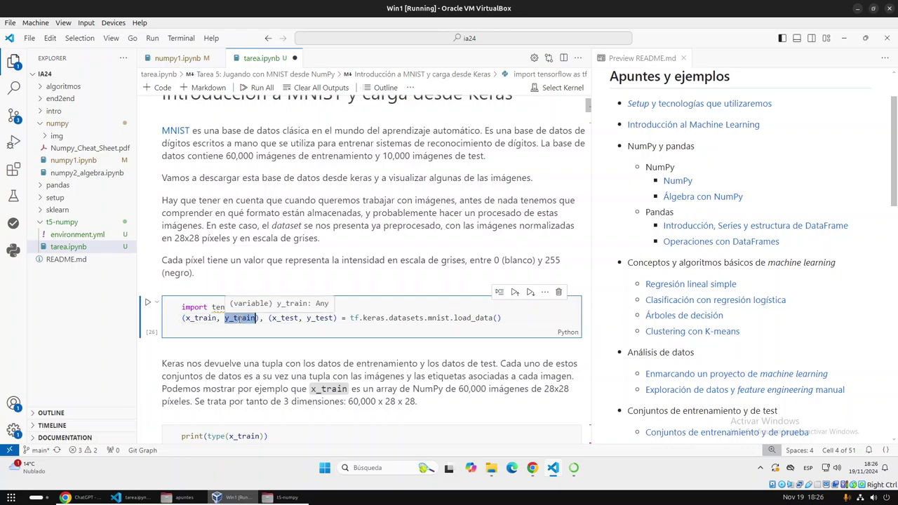
# Select the base (Python 3.12.7) kernel for tarea.ipynb and run the cell that imports tensorflow and loads MNIST.
pyautogui.moveTo(183, 318); pyautogui.dragTo(323, 318)
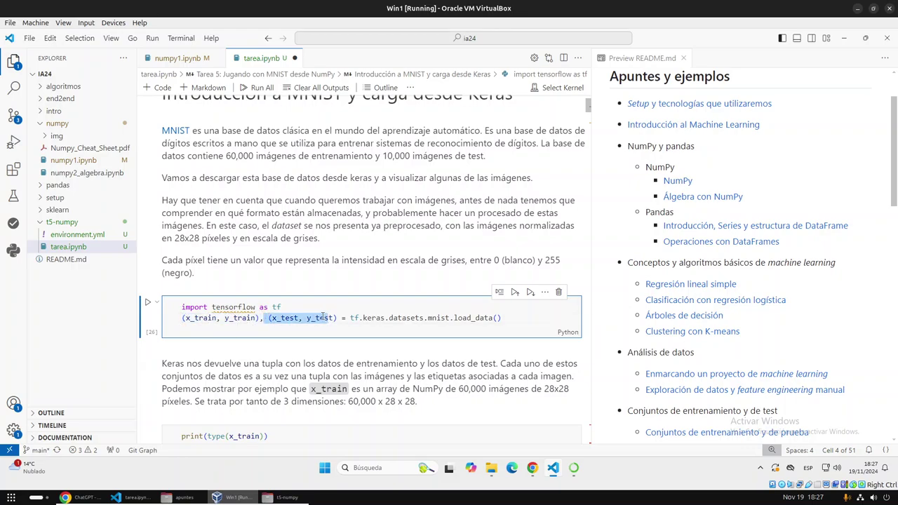
pyautogui.click(566, 89)
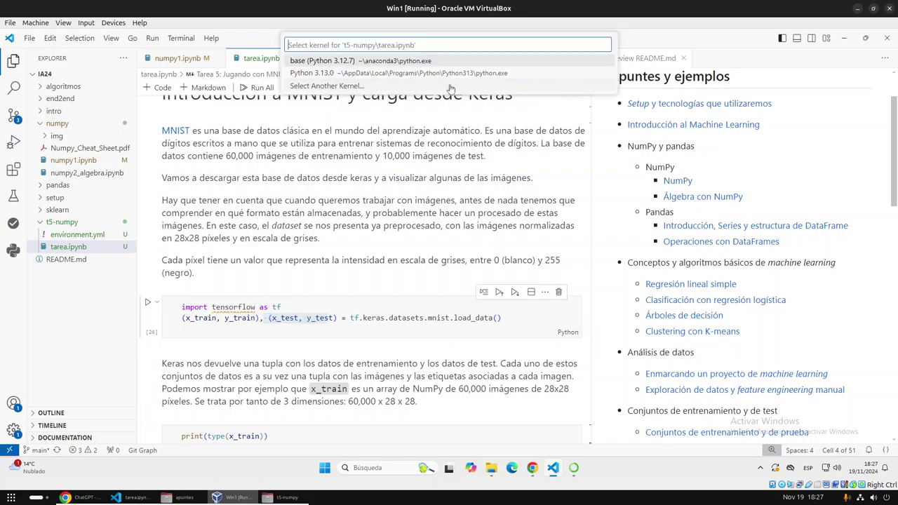
pyautogui.click(352, 63)
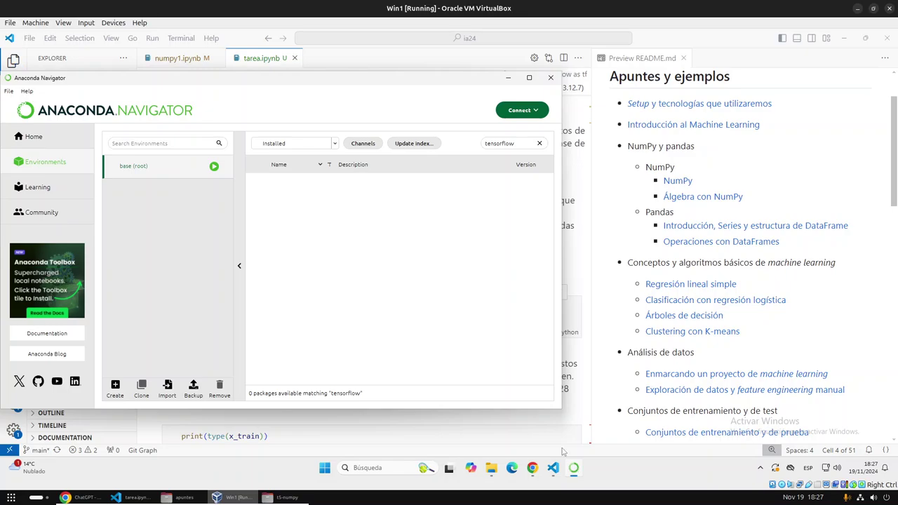
pyautogui.click(508, 77)
pyautogui.click(148, 304)
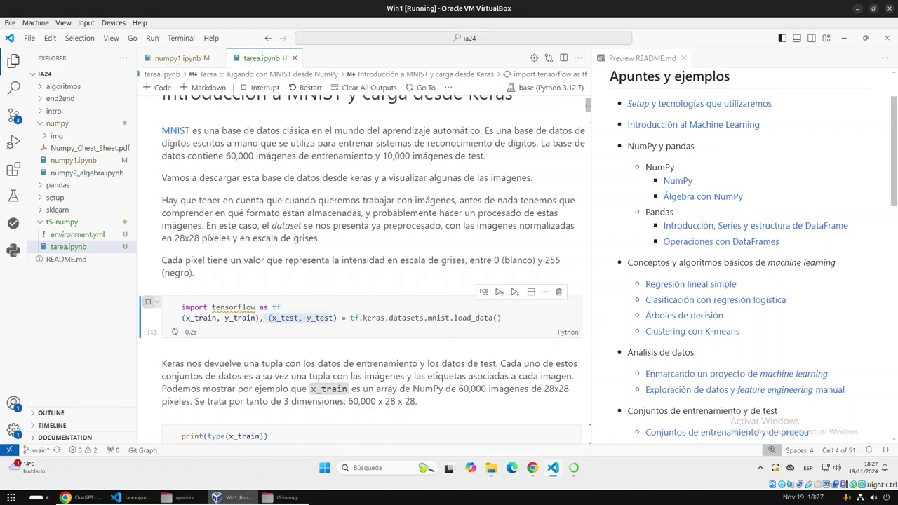
pyautogui.scroll(-2, 302, 266)
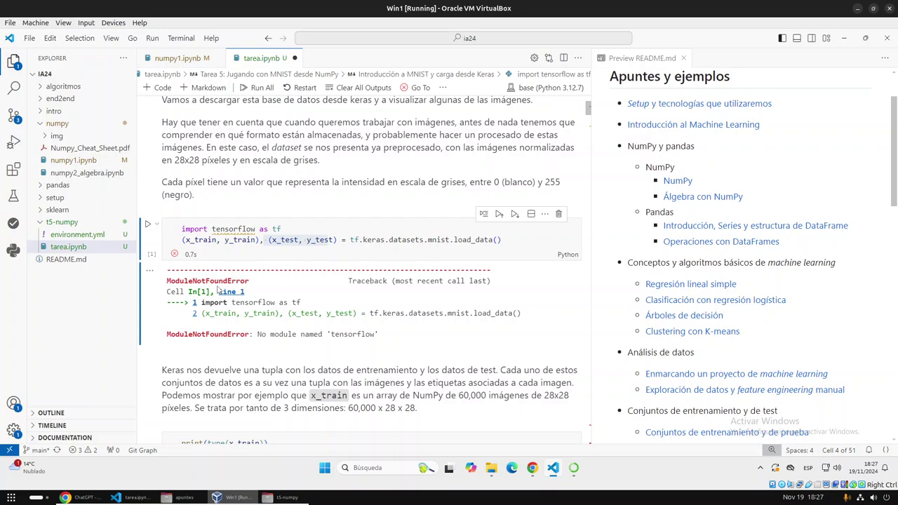
# Switch to Anaconda Navigator, list the base environment's packages that are not installed, and mark tensorflow for installation.
pyautogui.click(574, 467)
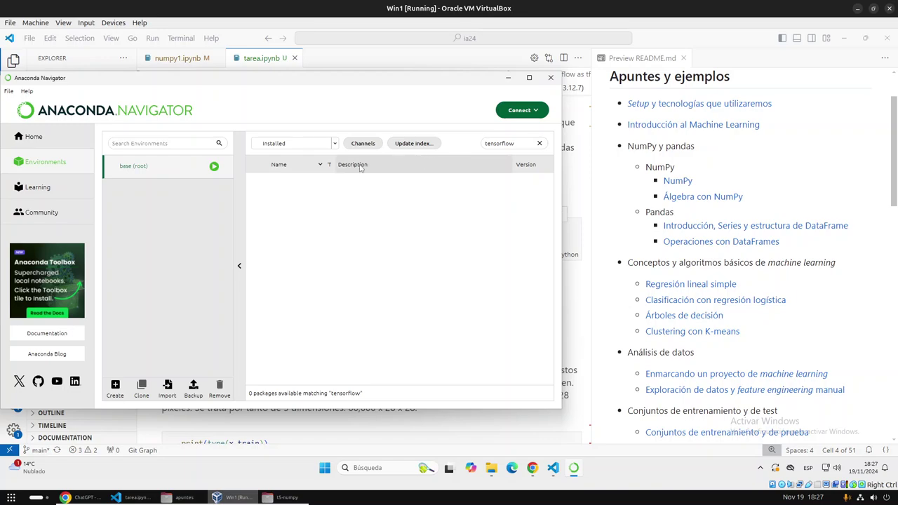
pyautogui.click(302, 144)
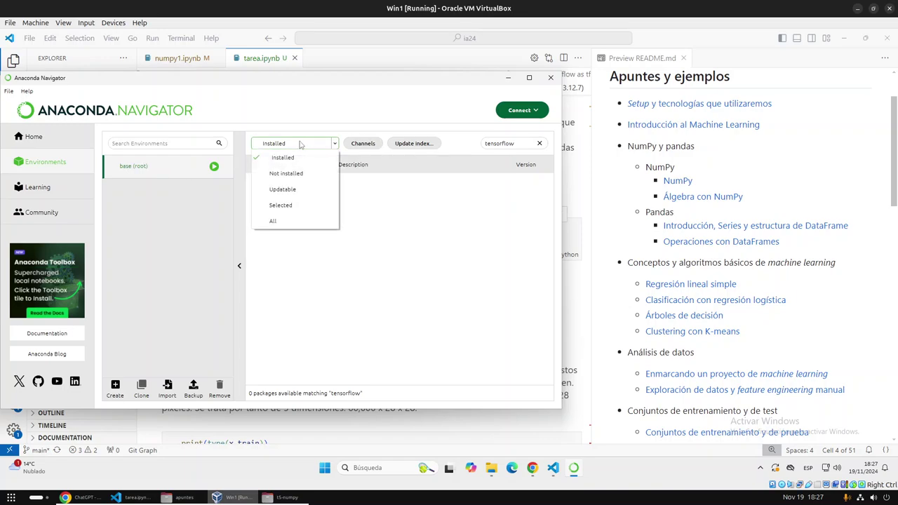
pyautogui.click(294, 178)
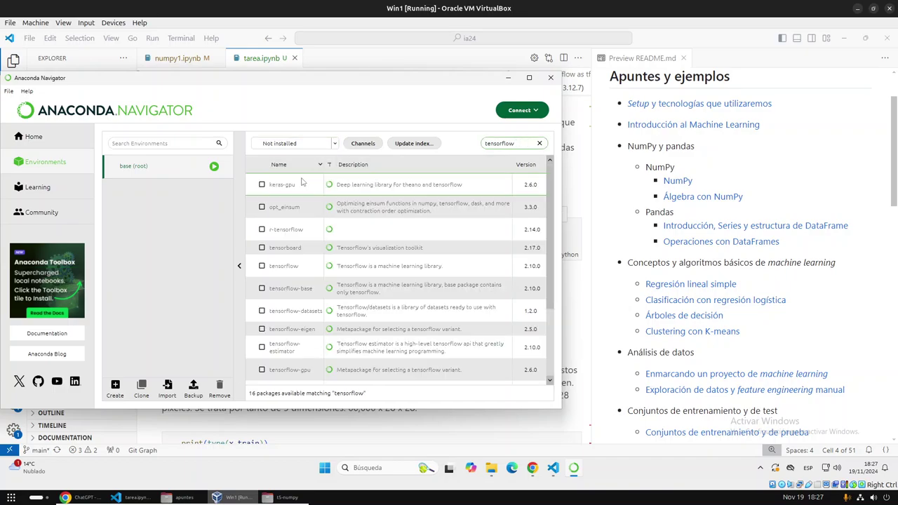
pyautogui.doubleClick(389, 82)
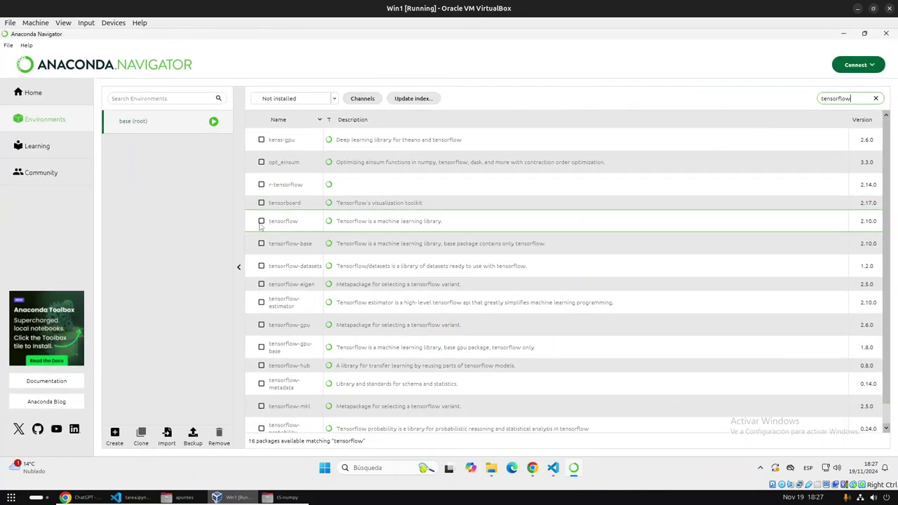
pyautogui.click(261, 221)
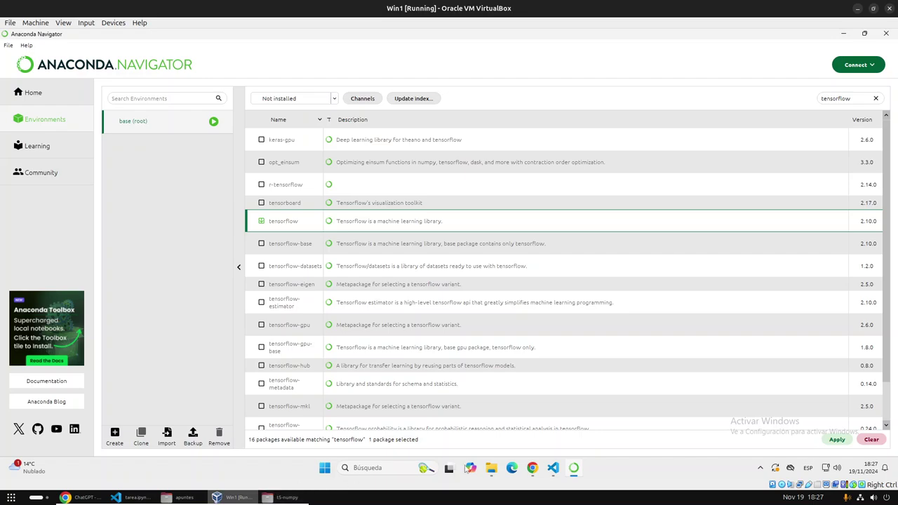
# Switch to Visual Studio Code, open environment.yml from the t5-numpy folder, and examine its channels and dependencies.
pyautogui.click(554, 470)
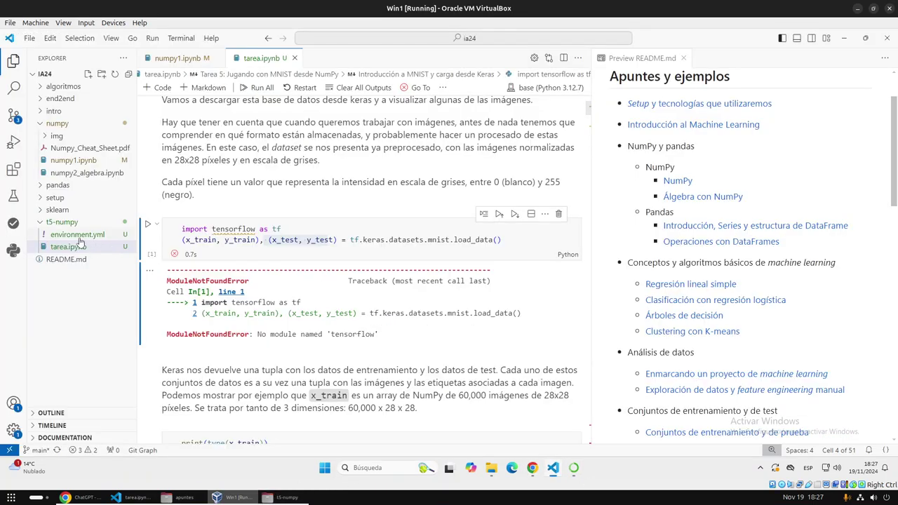
pyautogui.click(77, 235)
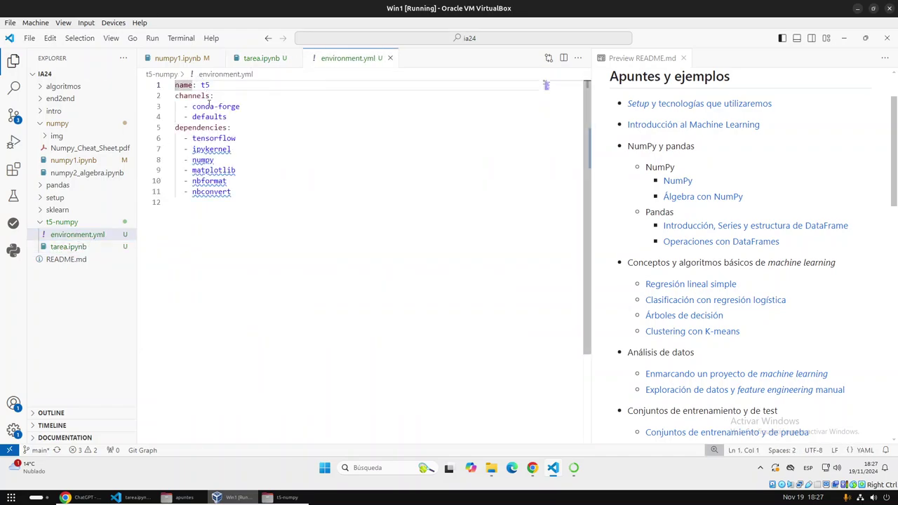
pyautogui.moveTo(187, 138); pyautogui.dragTo(235, 196)
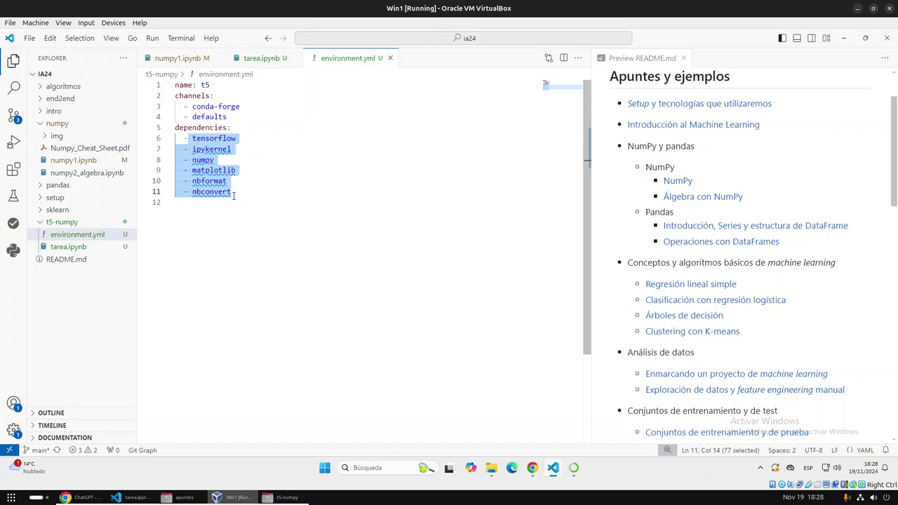
pyautogui.moveTo(236, 119); pyautogui.dragTo(232, 95)
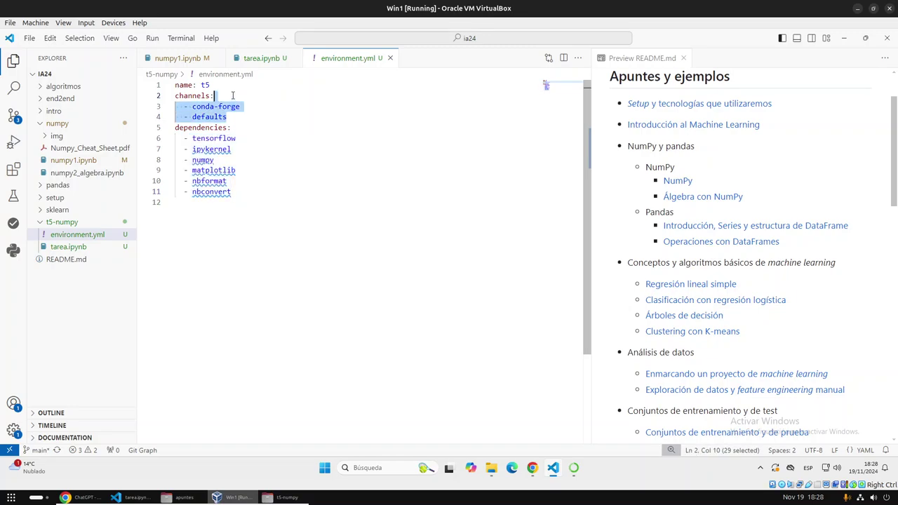
pyautogui.click(233, 95)
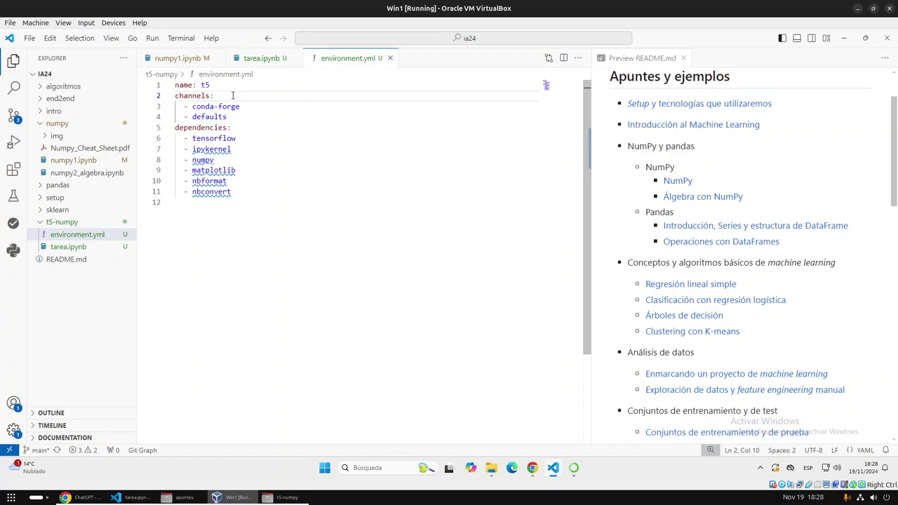
pyautogui.moveTo(243, 192); pyautogui.dragTo(176, 139)
pyautogui.doubleClick(214, 138)
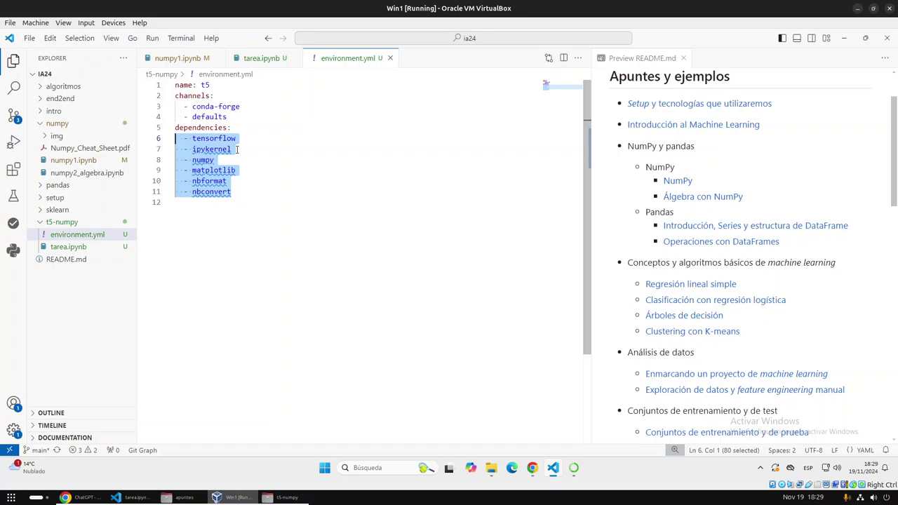
pyautogui.click(312, 131)
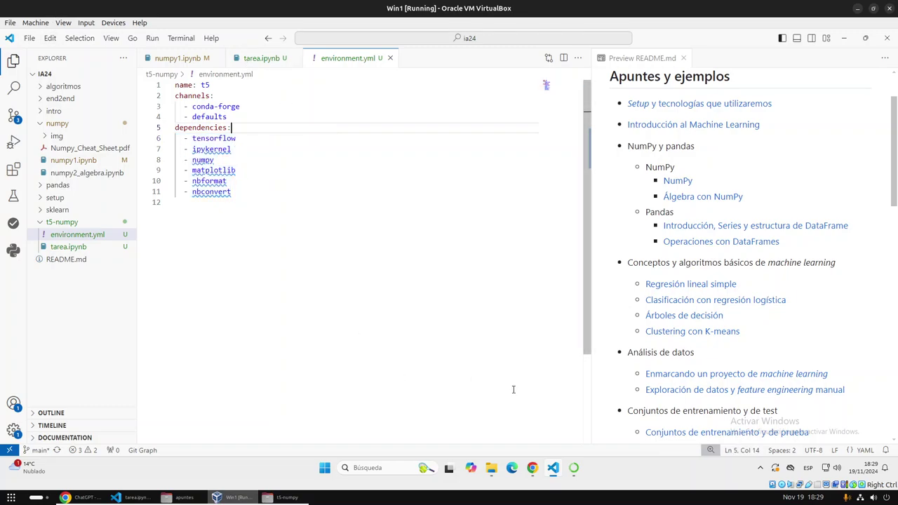
# In Anaconda Navigator, try to install the marked tensorflow package in the base environment, read the installation report, and unmark the package.
pyautogui.click(573, 468)
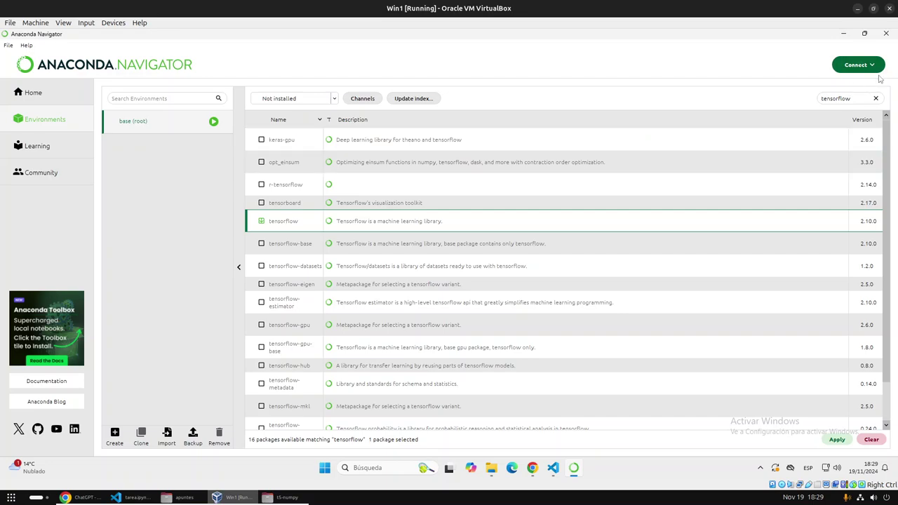
pyautogui.click(837, 439)
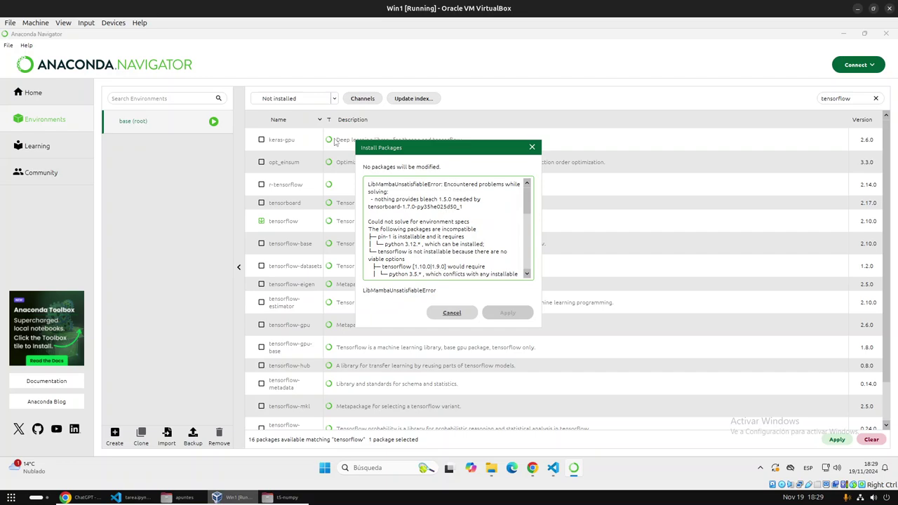
pyautogui.doubleClick(395, 185)
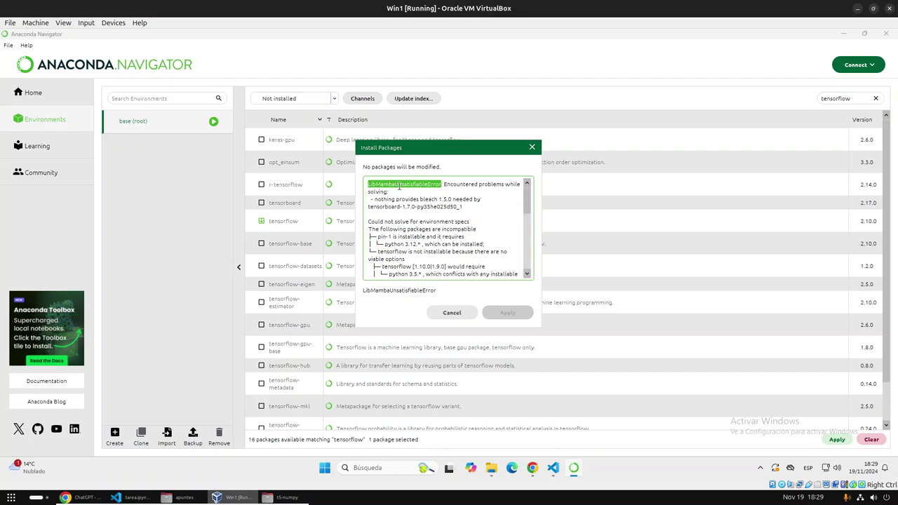
pyautogui.moveTo(394, 184); pyautogui.dragTo(368, 184)
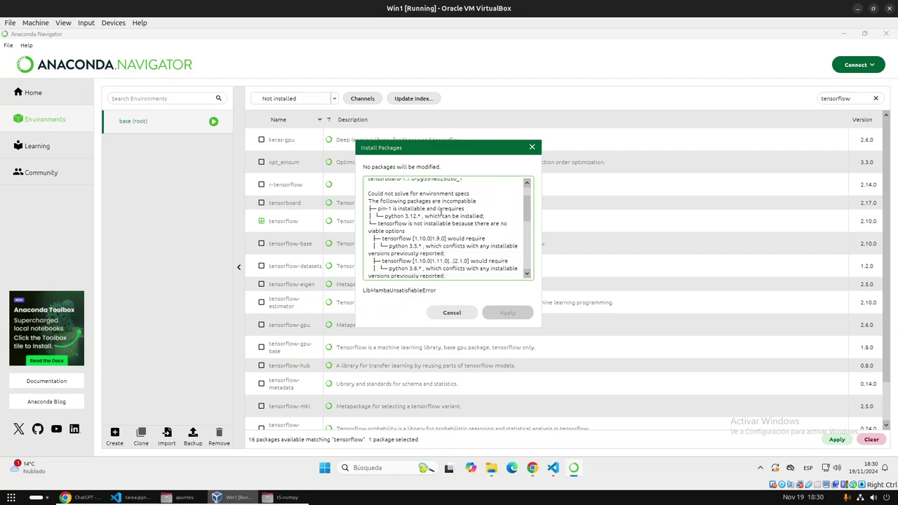
pyautogui.scroll(-1, 441, 204)
pyautogui.scroll(1, 395, 211)
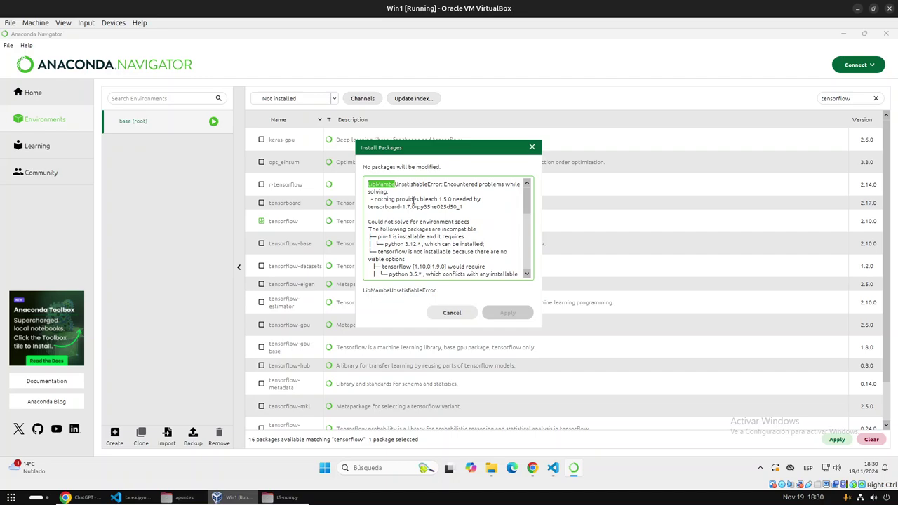
pyautogui.click(452, 313)
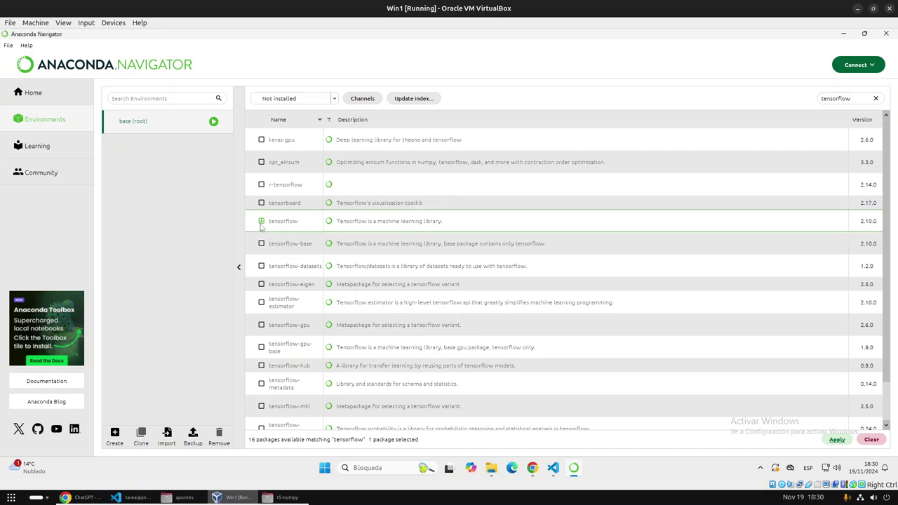
pyautogui.click(271, 220)
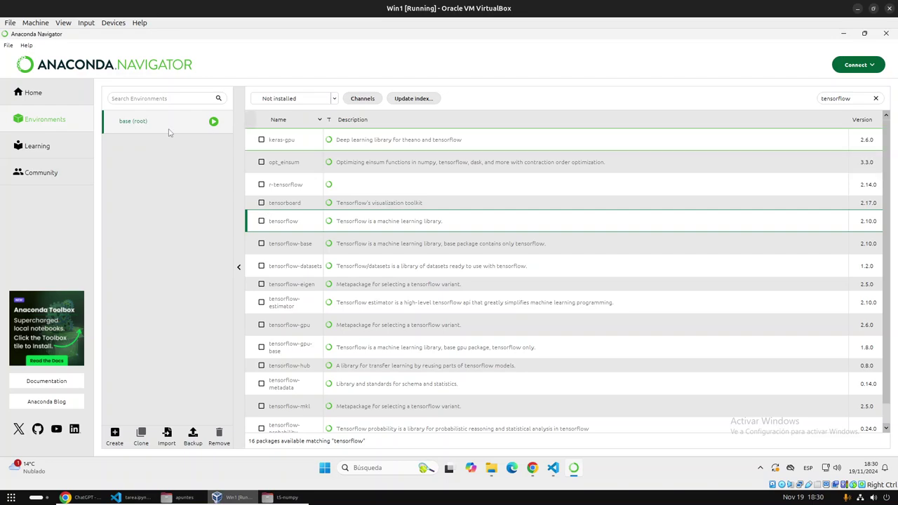
pyautogui.click(115, 440)
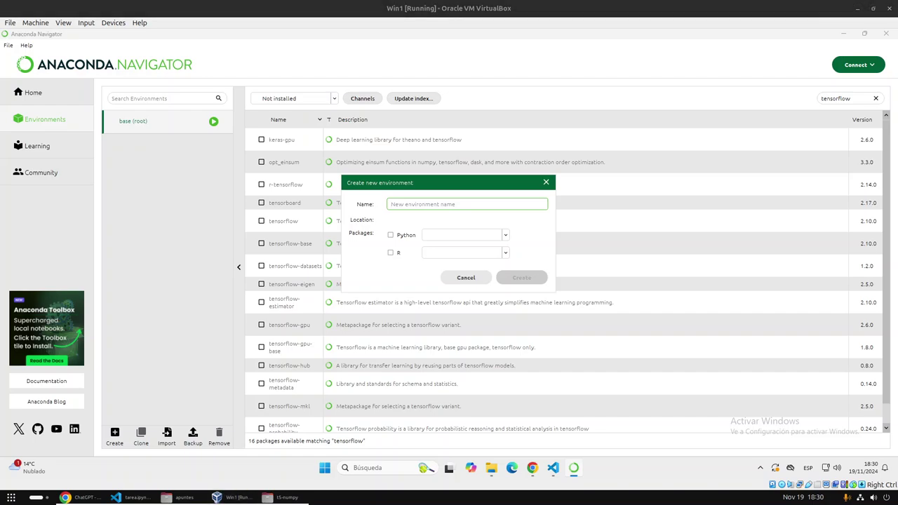
pyautogui.click(452, 205)
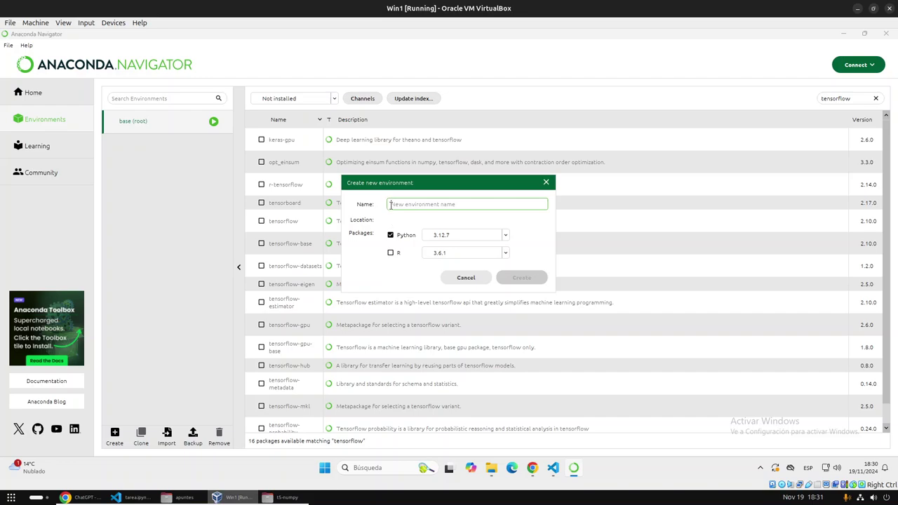
pyautogui.click(391, 240)
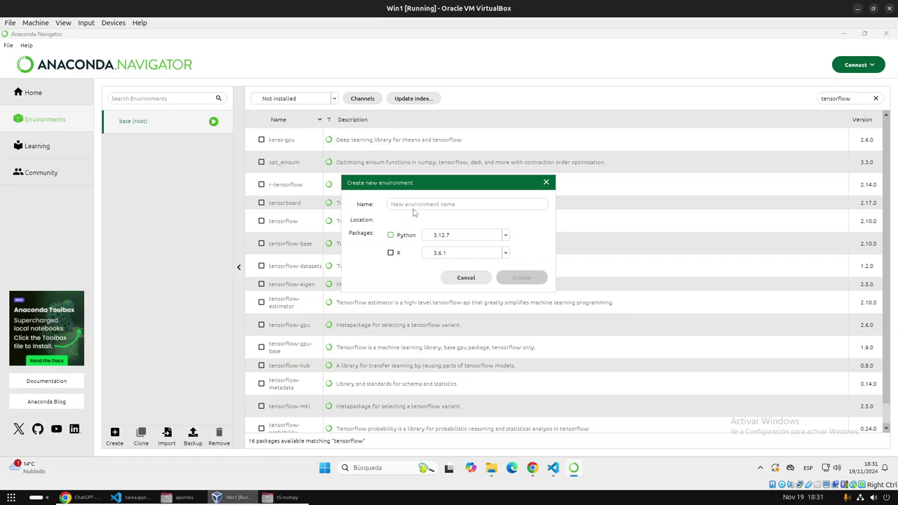
pyautogui.click(414, 207)
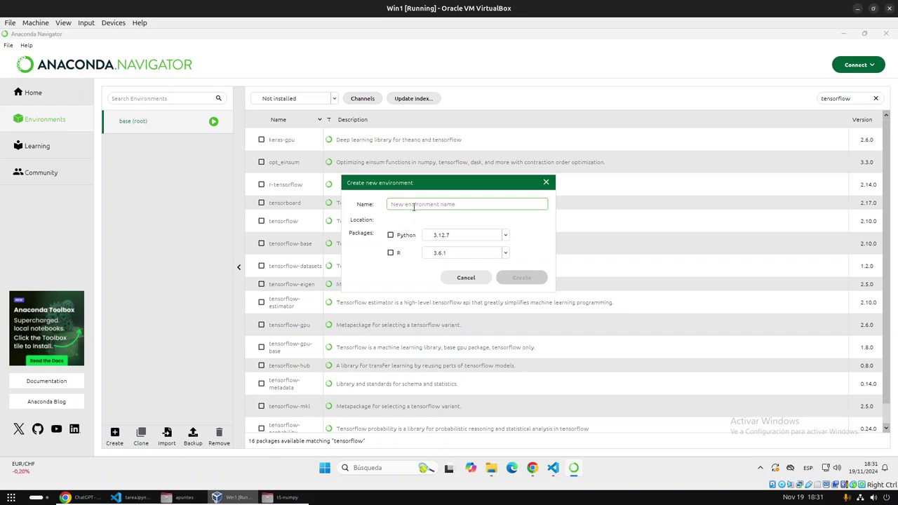
pyautogui.write('tensorflow')
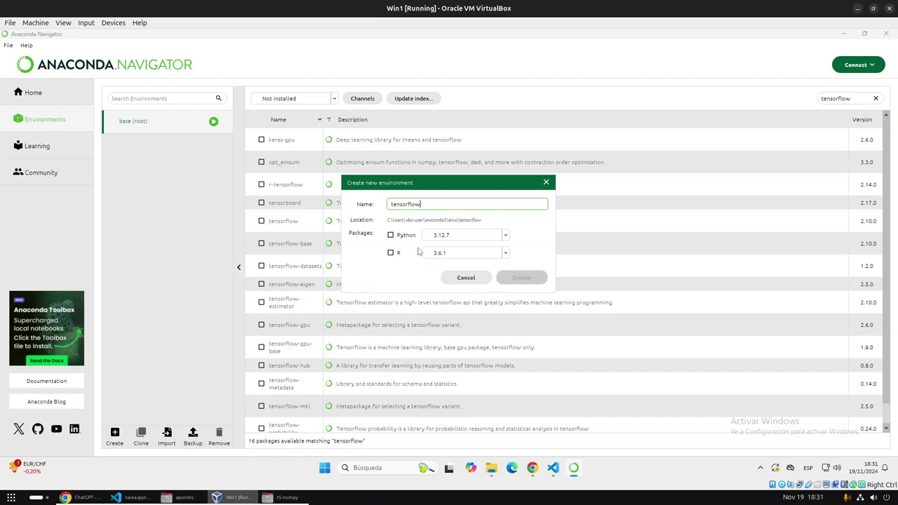
pyautogui.click(391, 236)
pyautogui.click(469, 237)
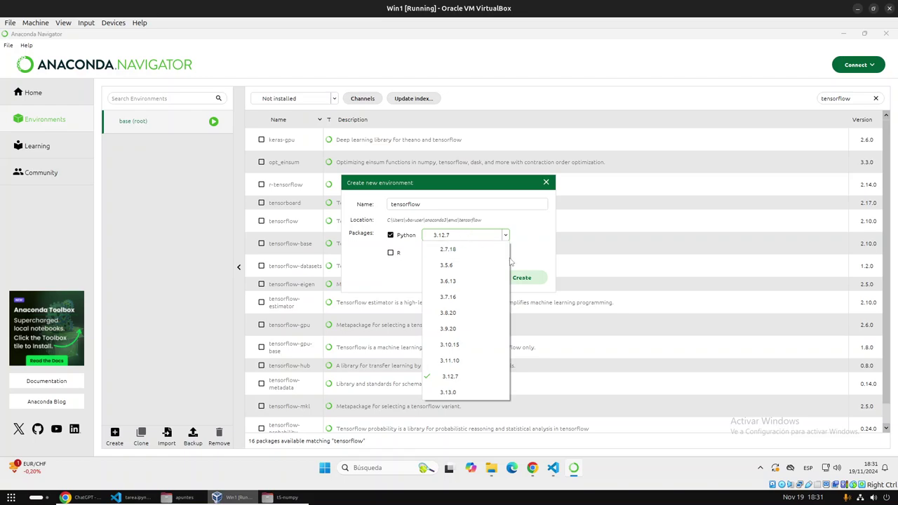
pyautogui.click(525, 179)
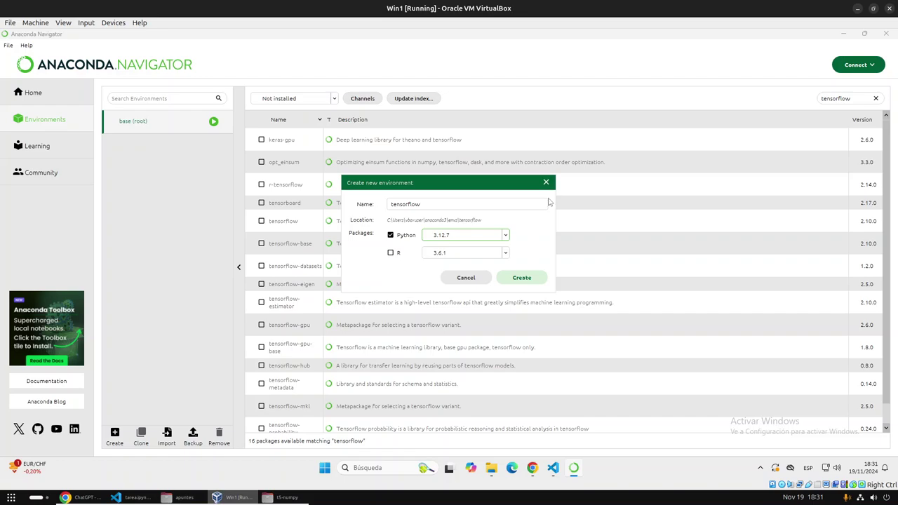
pyautogui.click(482, 279)
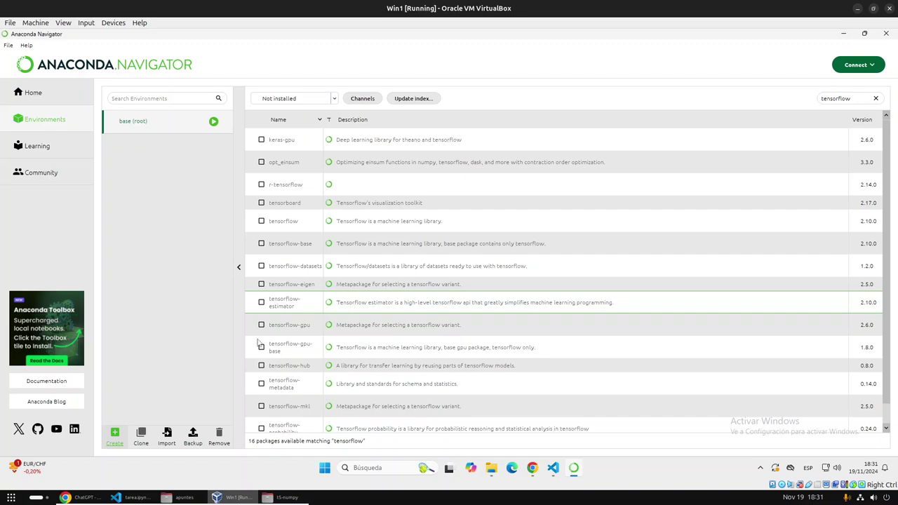
# Mark the tensorflow package again for installation in the base (root) environment.
pyautogui.click(414, 222)
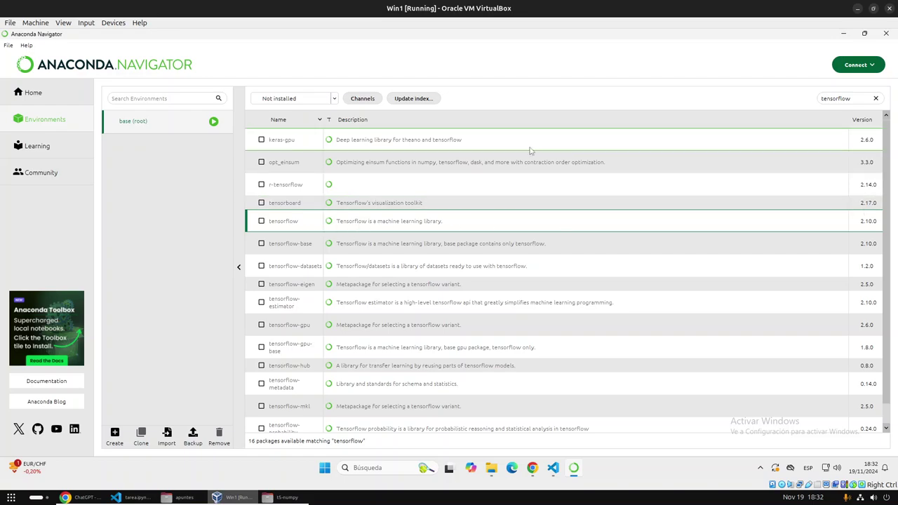
pyautogui.click(261, 221)
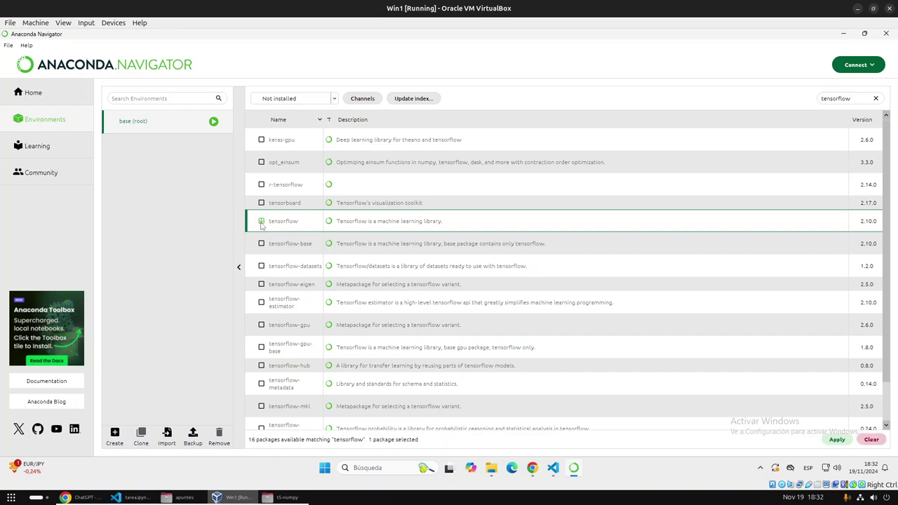
pyautogui.click(262, 223)
pyautogui.click(262, 224)
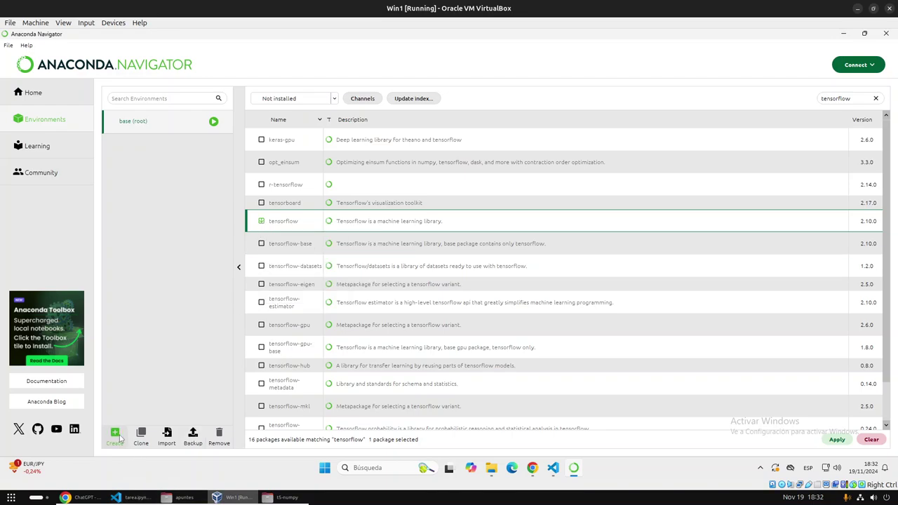
# Create a new environment named tf with Python 3.11.10.
pyautogui.click(116, 436)
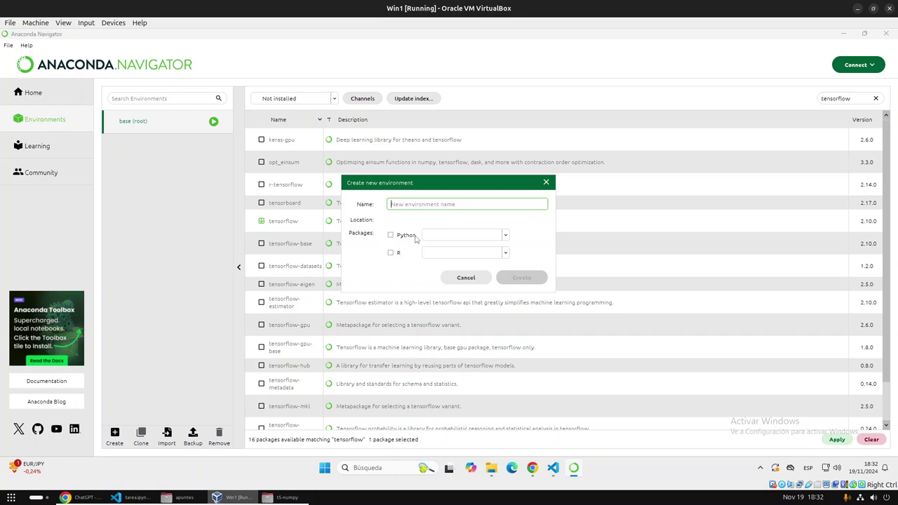
pyautogui.write('tf')
pyautogui.click(472, 238)
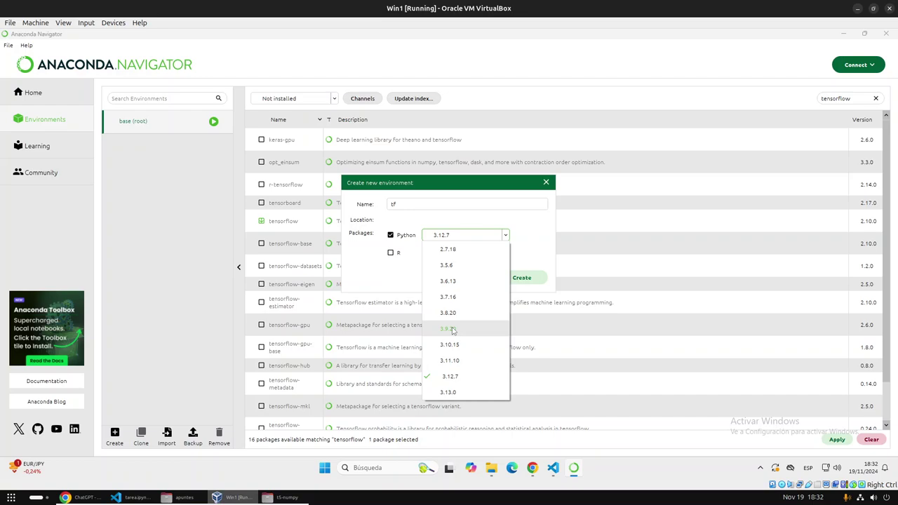
pyautogui.click(463, 366)
pyautogui.click(529, 280)
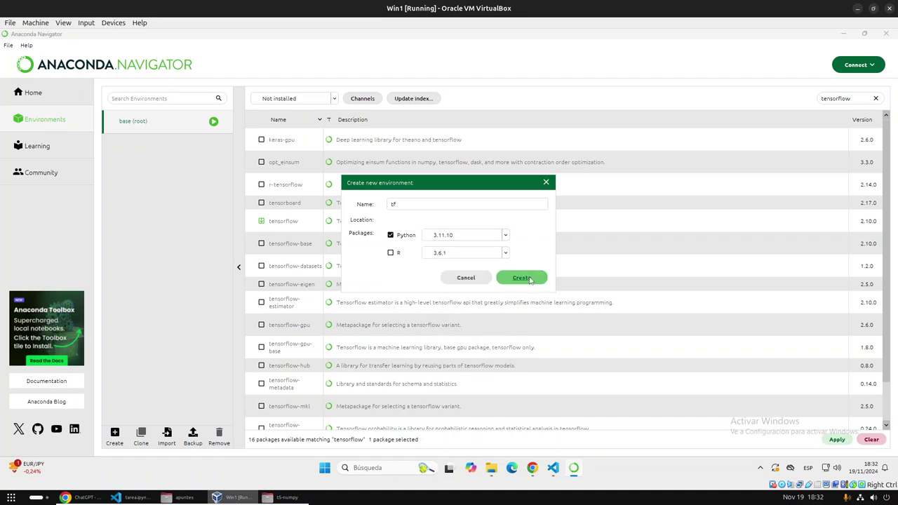
# Try to install the tensorflow package in the tf environment, read the installation report, and dismiss it.
pyautogui.click(156, 122)
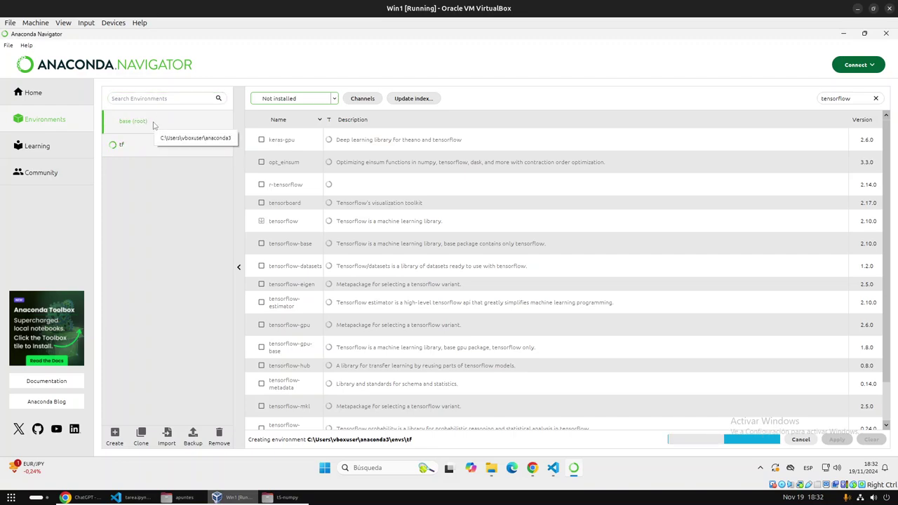
pyautogui.click(143, 148)
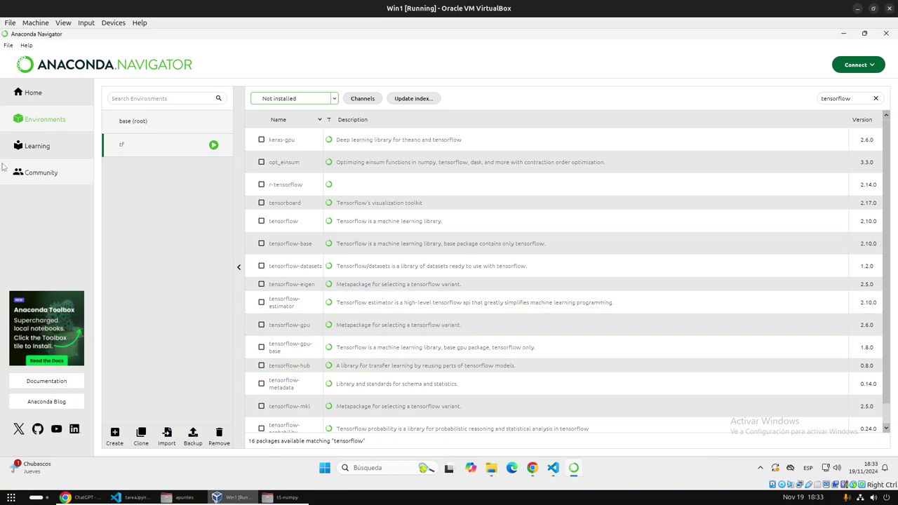
pyautogui.click(262, 222)
pyautogui.click(838, 440)
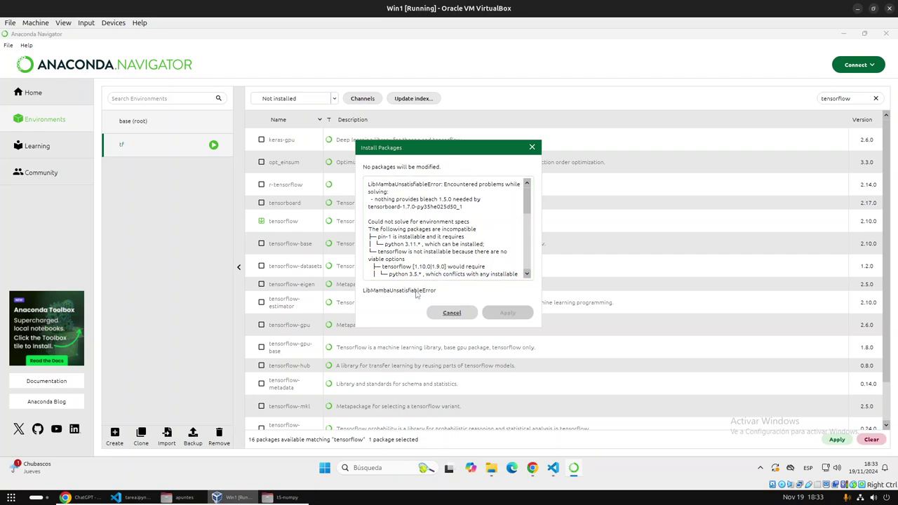
pyautogui.click(452, 313)
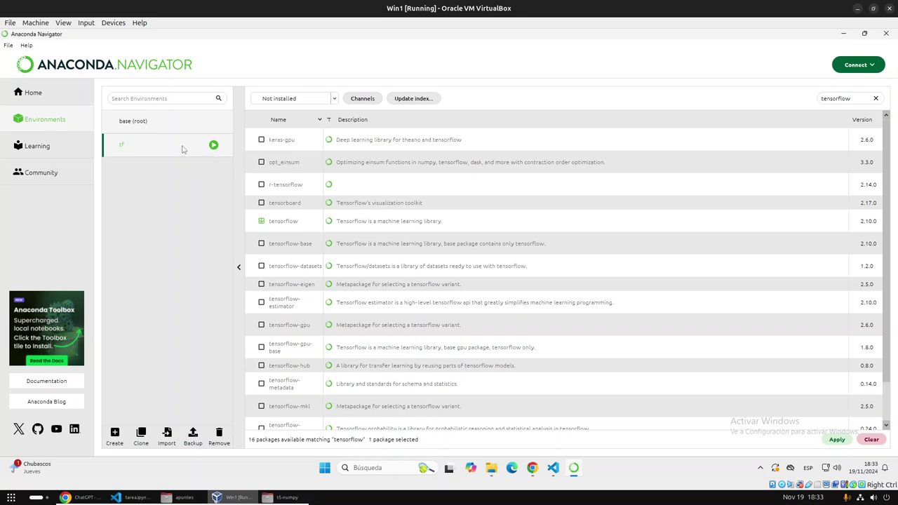
# Remove the tf environment.
pyautogui.click(219, 441)
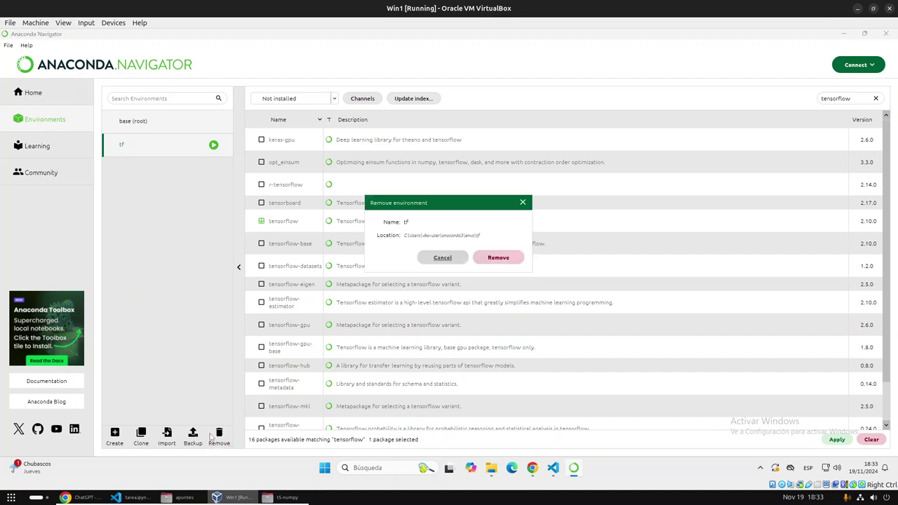
pyautogui.click(499, 257)
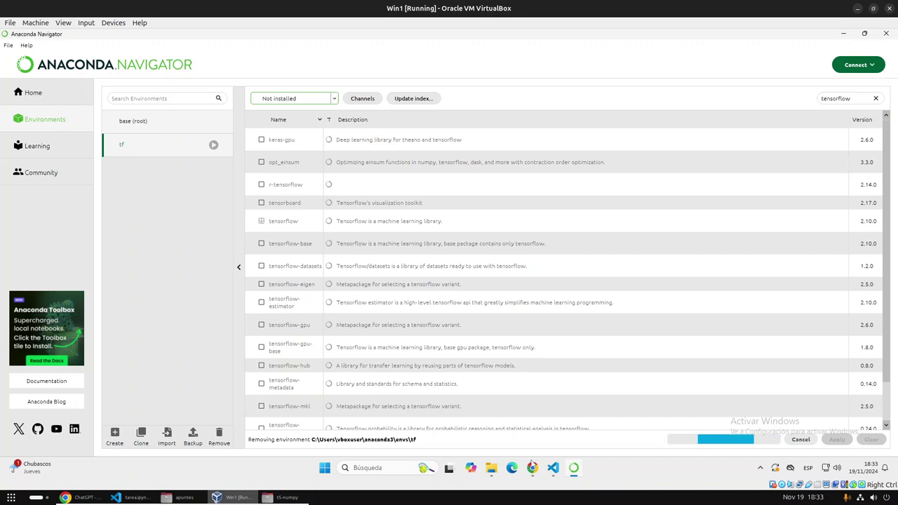
pyautogui.click(391, 468)
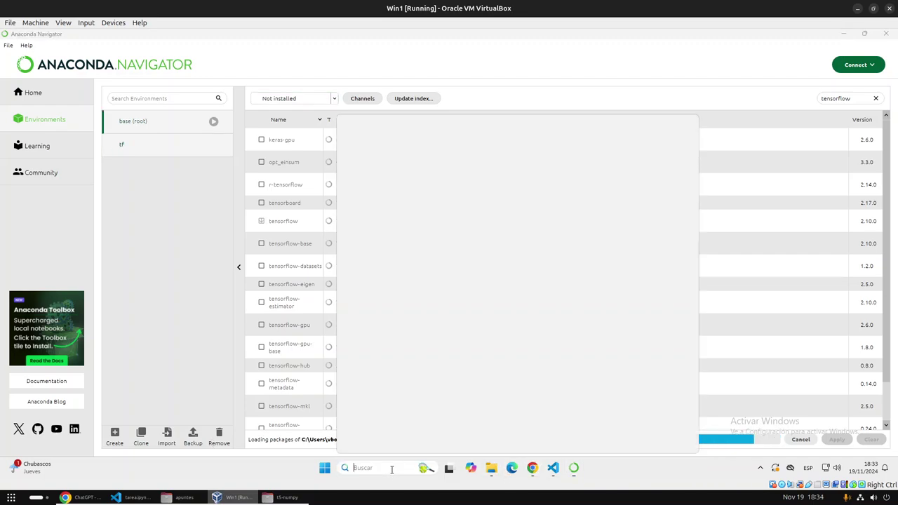
# Switch to Visual Studio Code and open an integrated terminal in the t5-numpy folder.
pyautogui.click(554, 468)
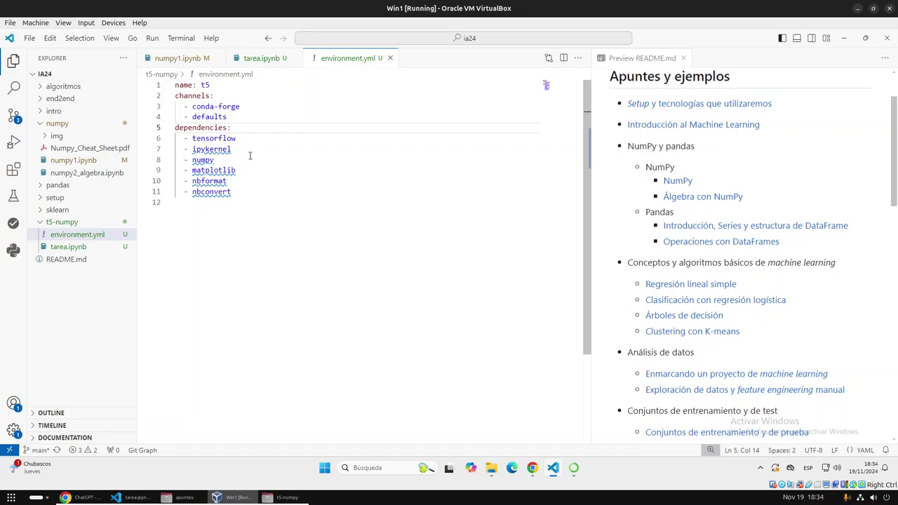
pyautogui.doubleClick(203, 160)
pyautogui.click(62, 221)
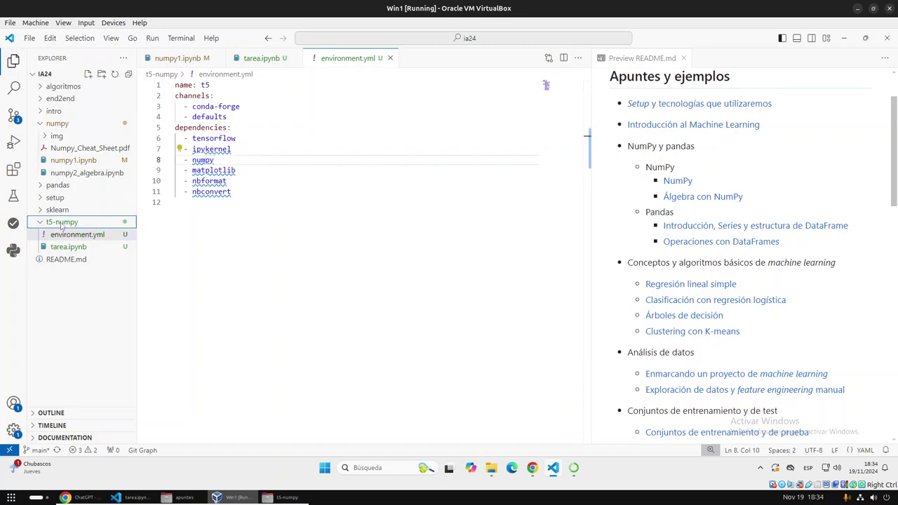
pyautogui.rightClick(62, 223)
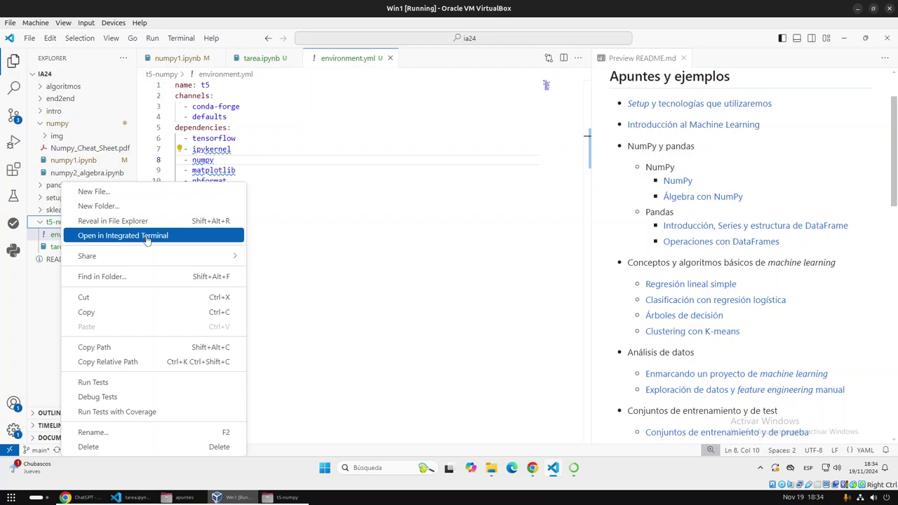
pyautogui.click(147, 240)
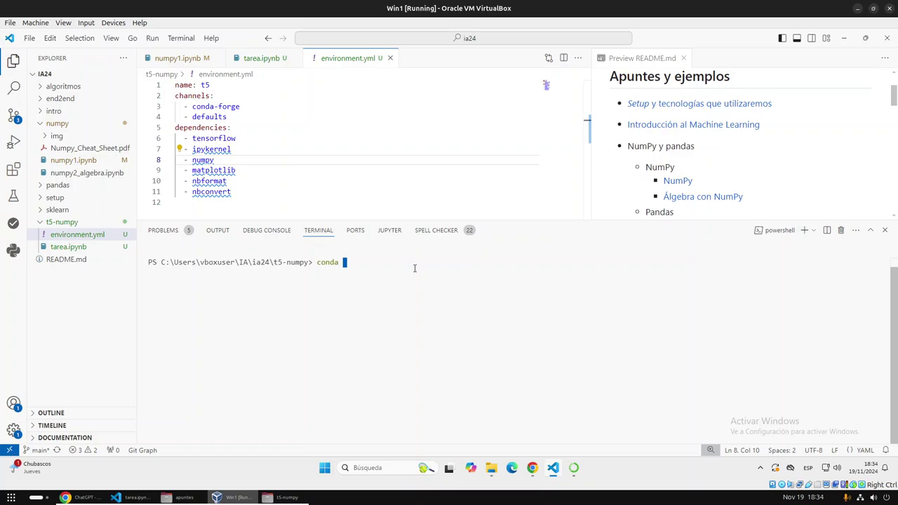
# Run conda info --envs in the terminal and examine the listed conda environments.
pyautogui.press('BackSpace')
pyautogui.press('BackSpace')
pyautogui.press('BackSpace')
pyautogui.write('info --envs')
pyautogui.press('Return')
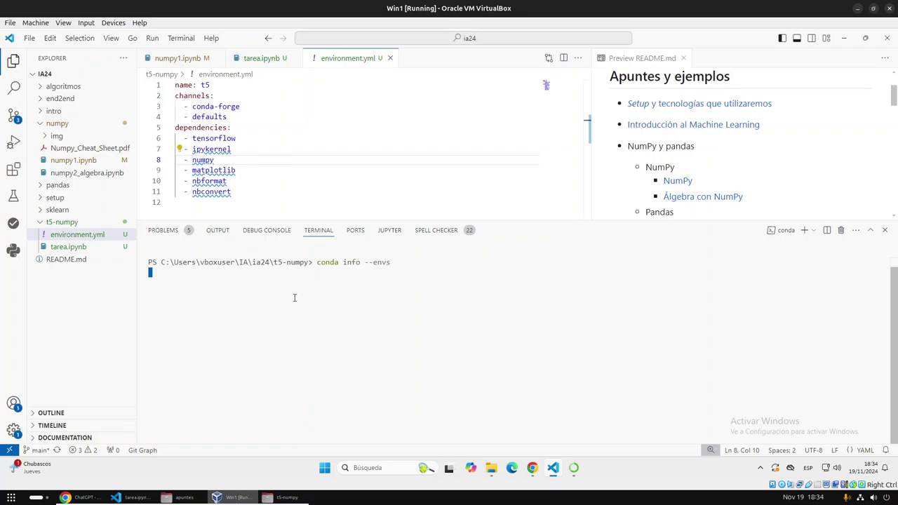
pyautogui.moveTo(160, 291); pyautogui.dragTo(396, 293)
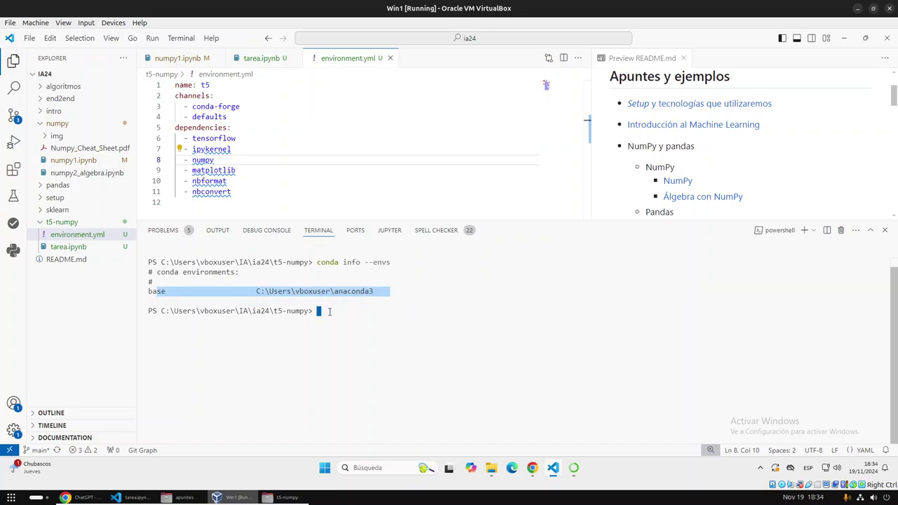
pyautogui.hotkey('ctrl', 'c')
pyautogui.moveTo(149, 290); pyautogui.dragTo(181, 292)
pyautogui.hotkey('ctrl', 'c')
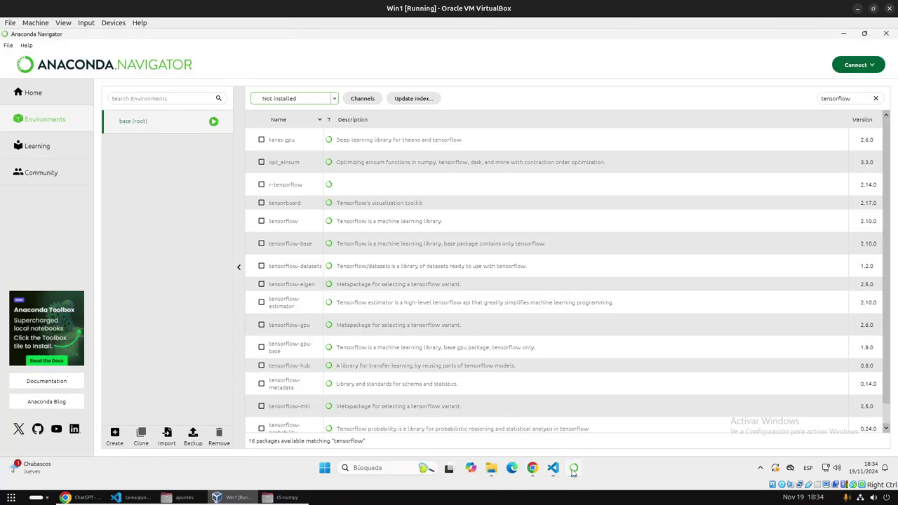
# Switch to Anaconda Navigator and import an environment named environment from the local file IA/ia24/t5-numpy/environment.yml.
pyautogui.click(574, 468)
pyautogui.click(168, 437)
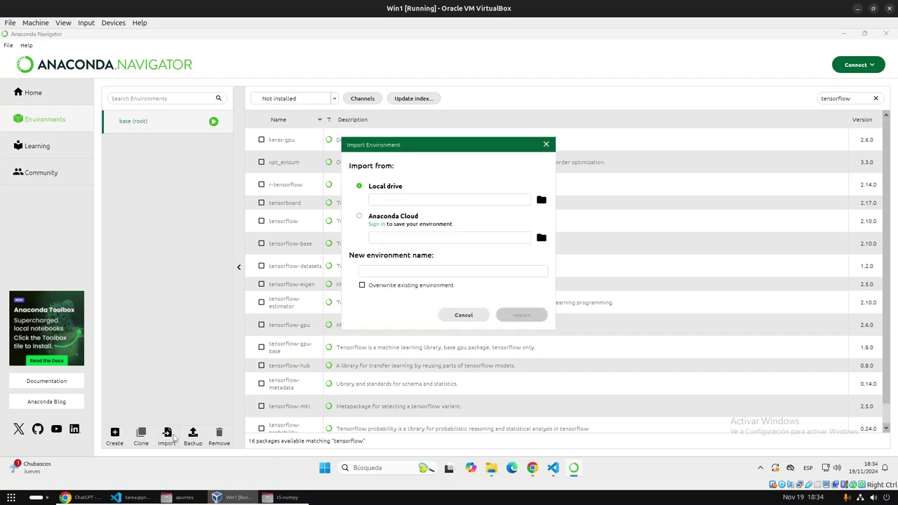
pyautogui.click(431, 201)
pyautogui.click(541, 202)
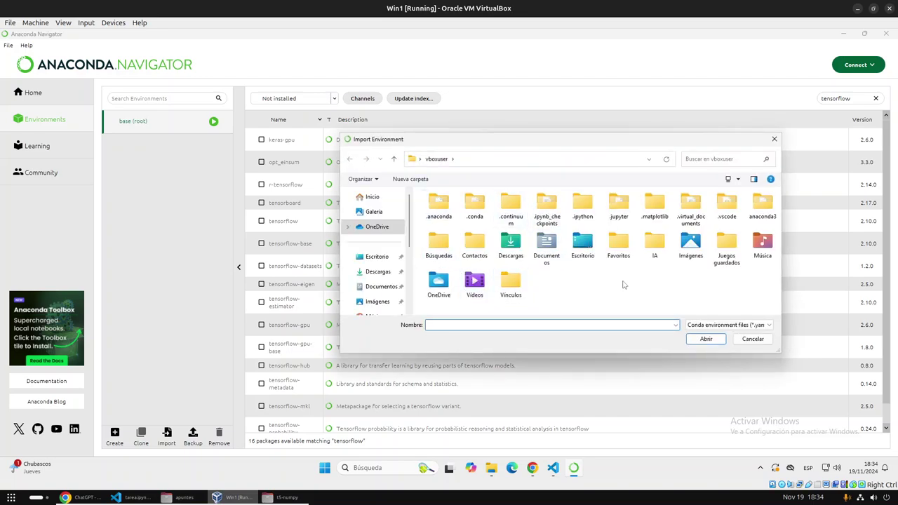
pyautogui.doubleClick(660, 256)
pyautogui.doubleClick(457, 206)
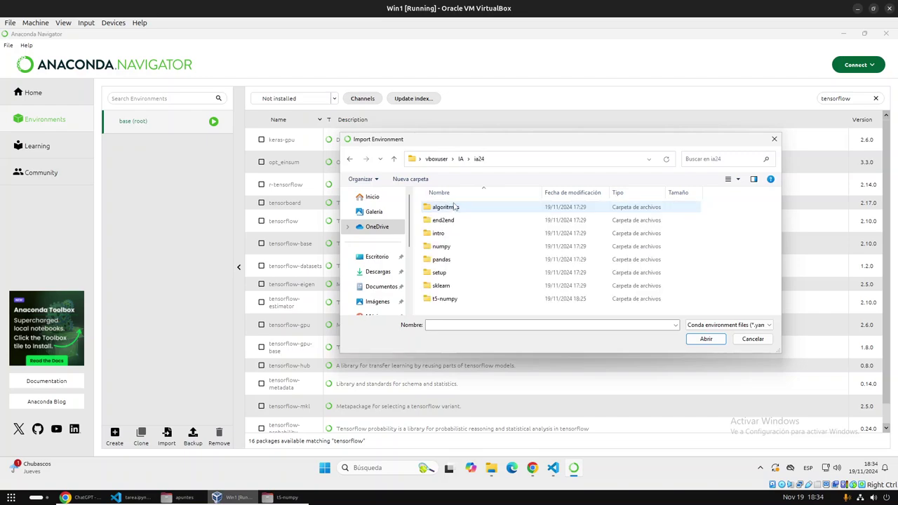
pyautogui.doubleClick(449, 299)
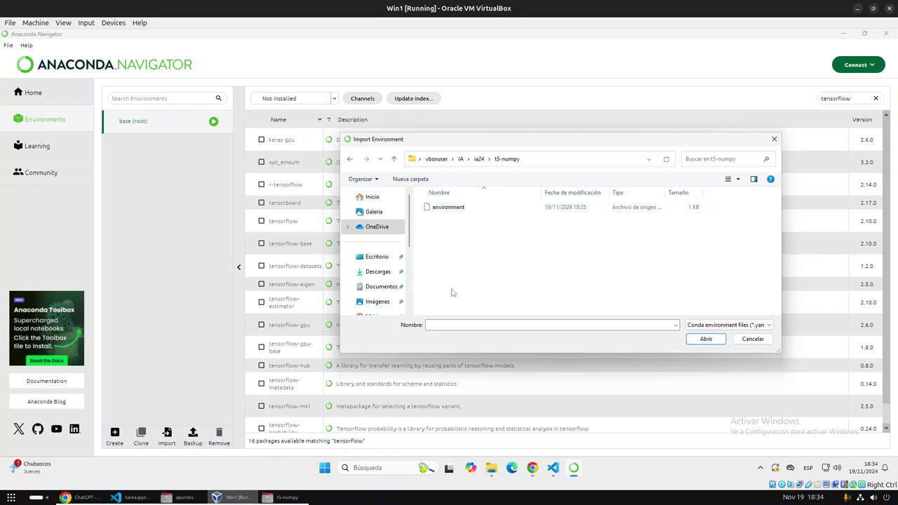
pyautogui.click(450, 211)
pyautogui.doubleClick(450, 211)
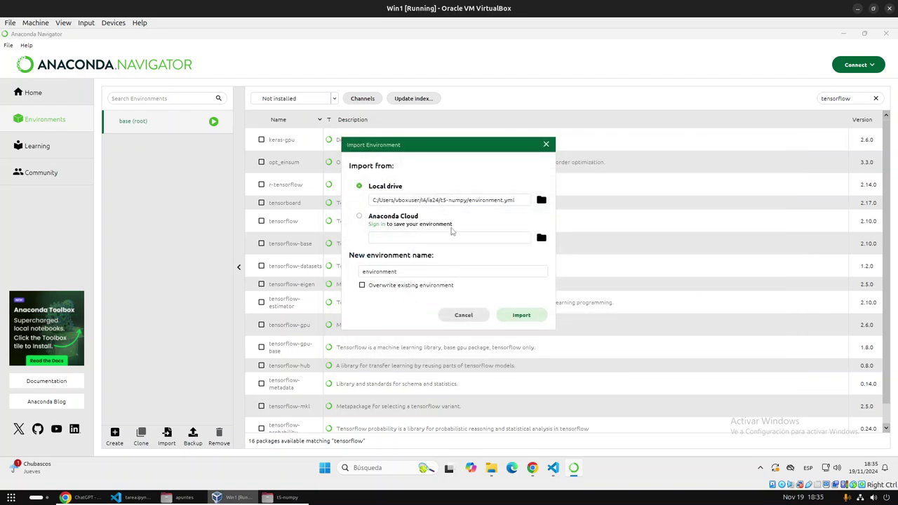
pyautogui.click(520, 315)
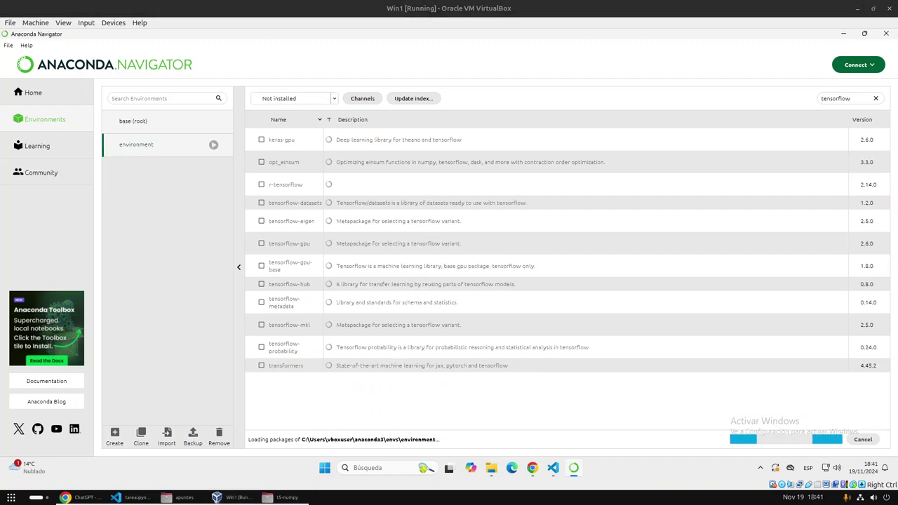
# List the installed packages matching tensorflow in the imported environment.
pyautogui.click(181, 148)
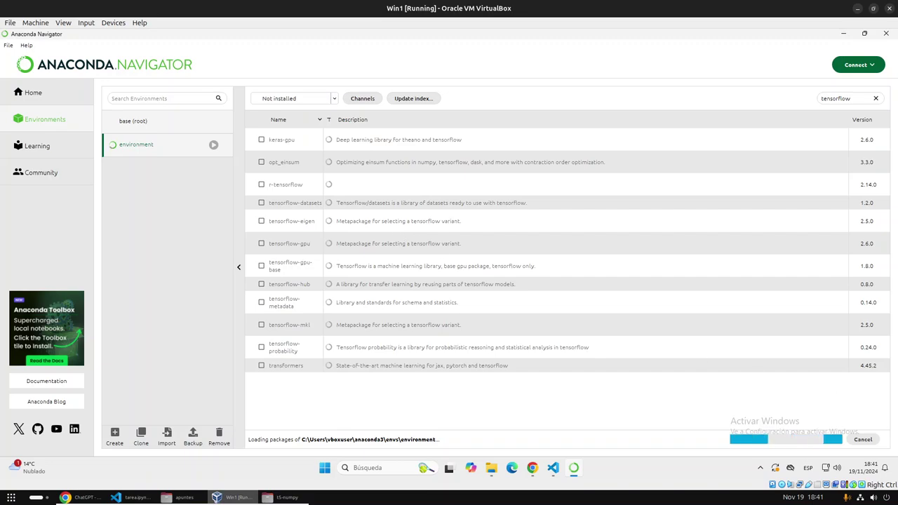
pyautogui.click(284, 100)
pyautogui.click(285, 113)
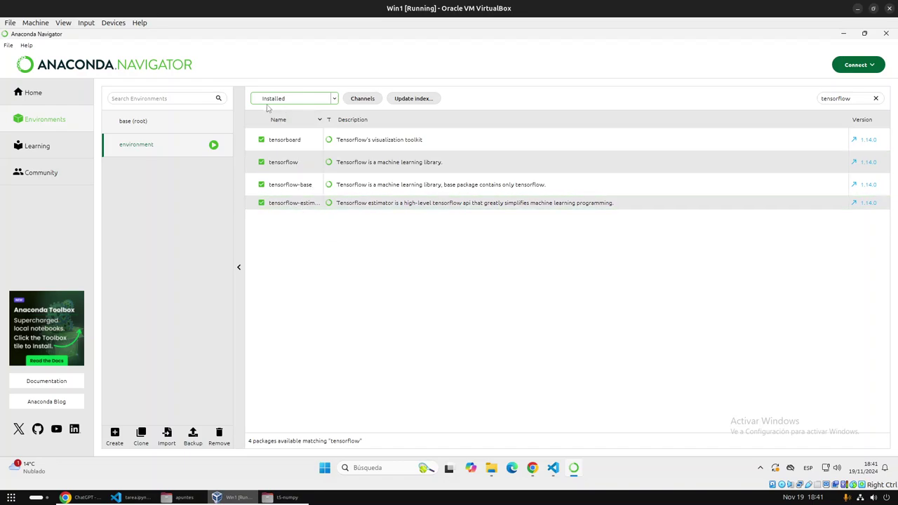
# Select the base (root) environment and clear the tensorflow package search.
pyautogui.click(180, 122)
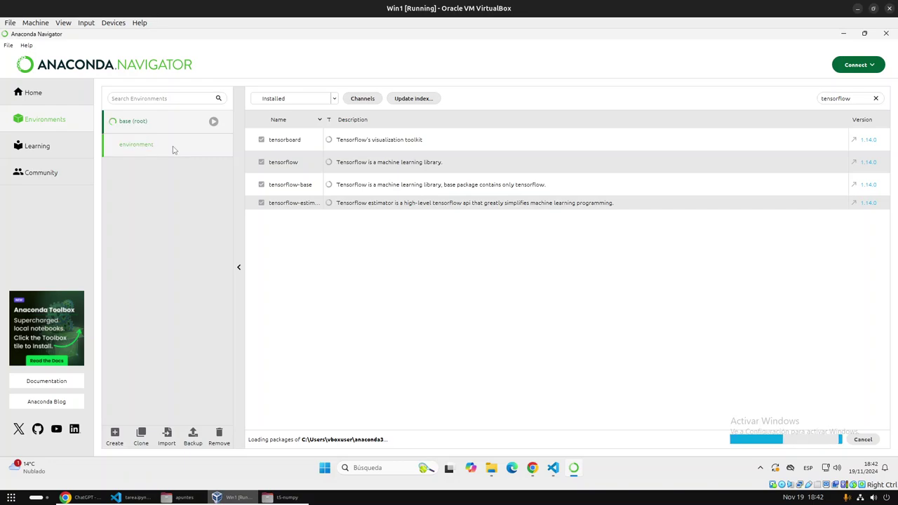
pyautogui.doubleClick(854, 99)
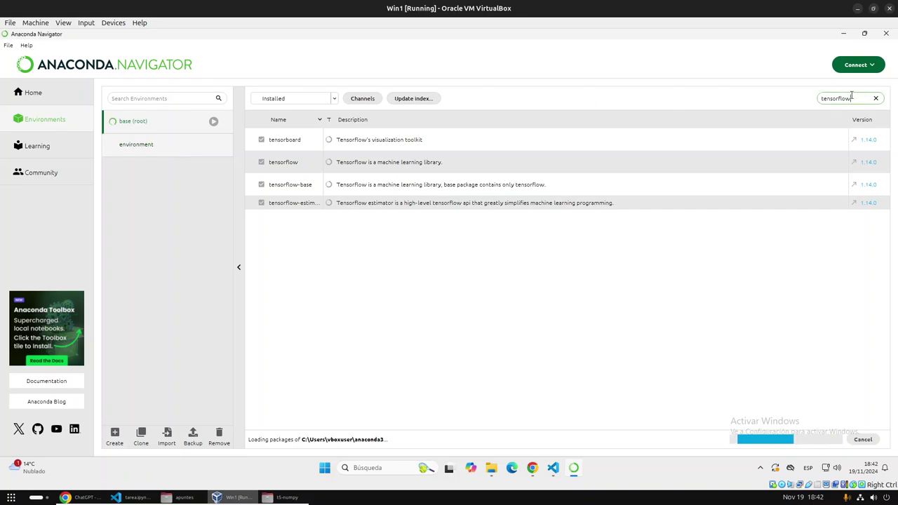
pyautogui.press('BackSpace')
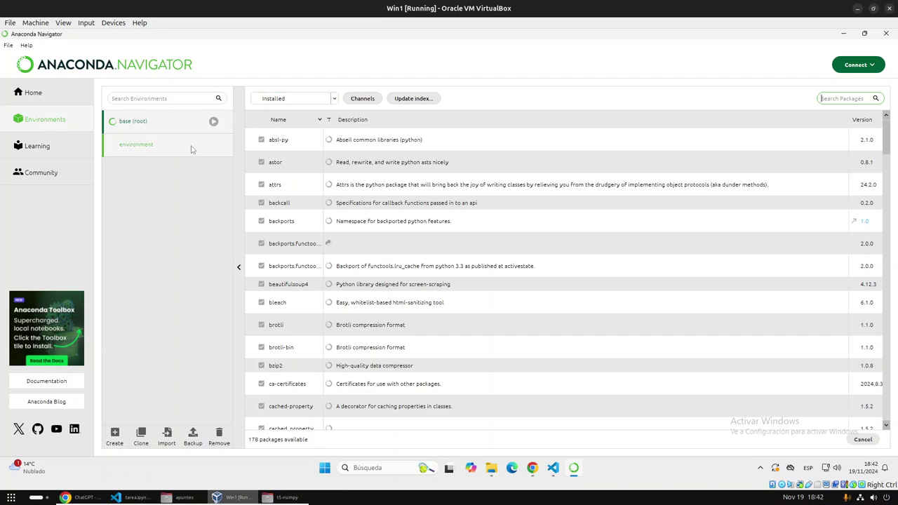
# Update the package index and view the installed packages of the imported environment and base (root).
pyautogui.click(313, 102)
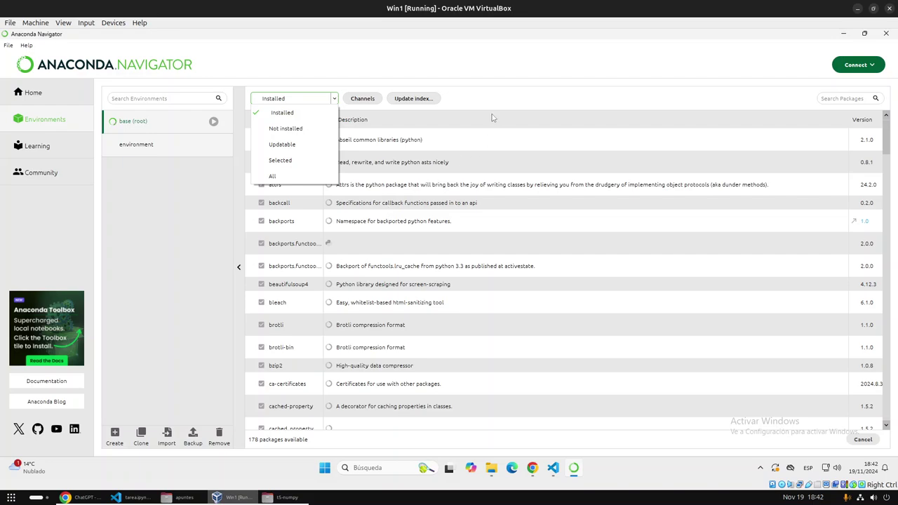
pyautogui.click(414, 98)
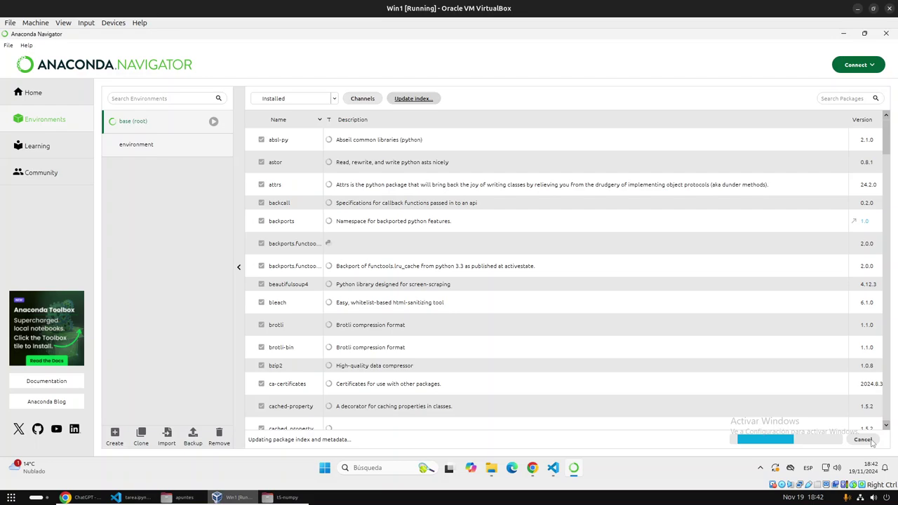
pyautogui.click(163, 145)
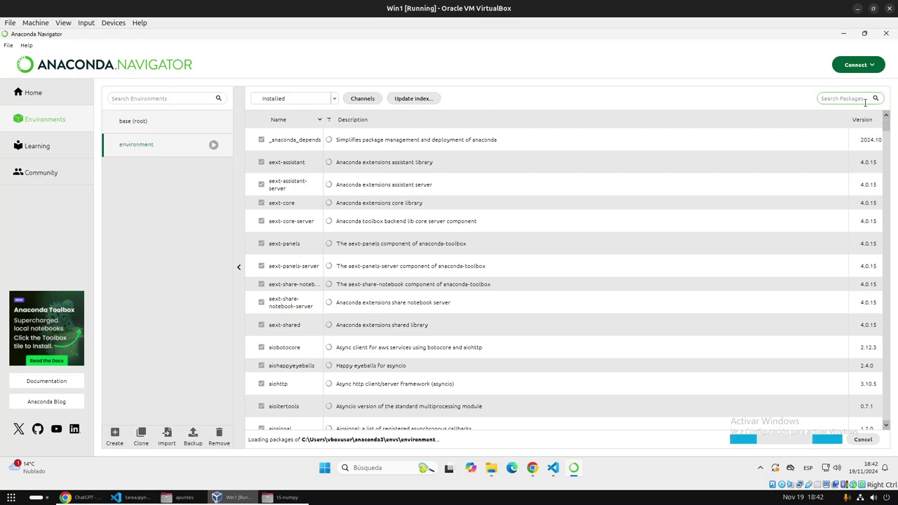
pyautogui.click(148, 122)
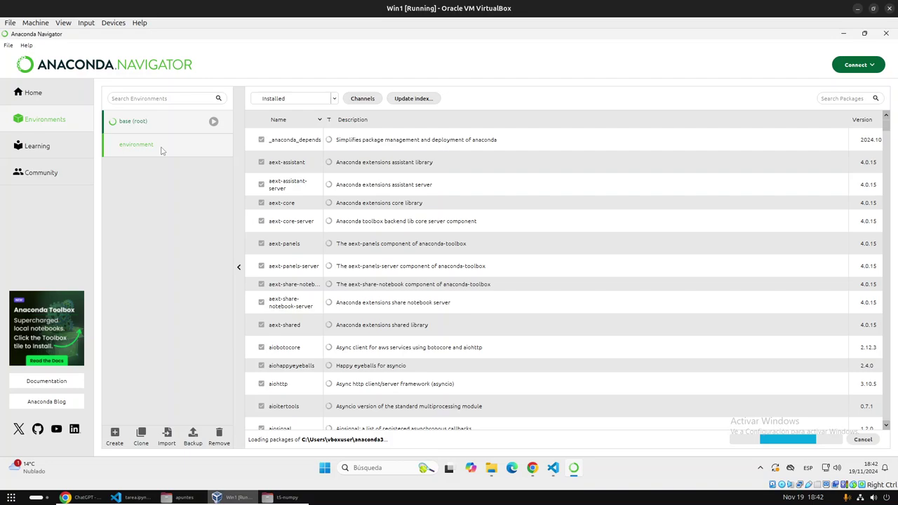
# Return to the Visual Studio Code terminal in the virtual machine and rerun conda info --envs to check for the imported environment.
pyautogui.click(135, 497)
pyautogui.click(136, 498)
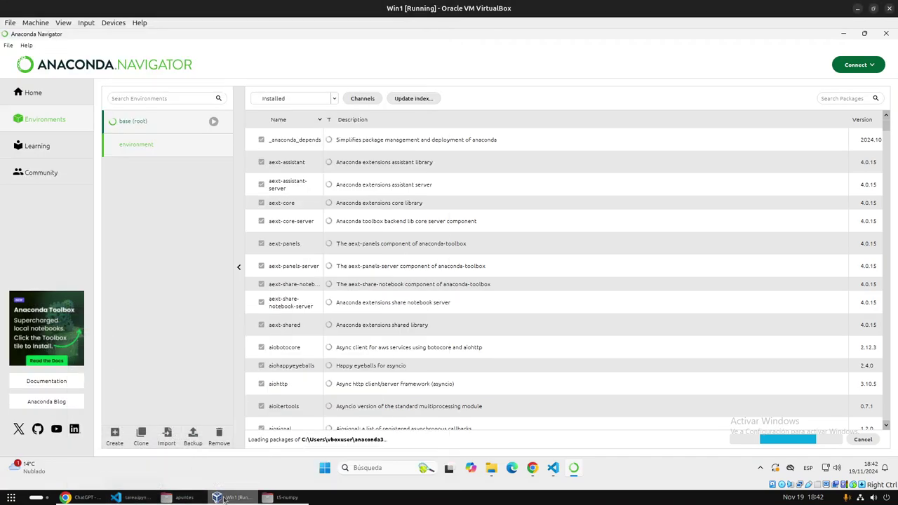
pyautogui.click(553, 467)
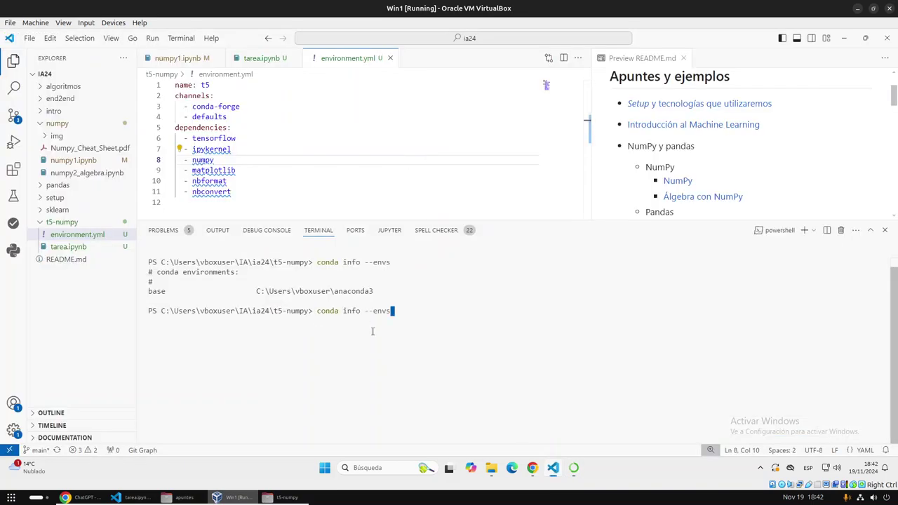
pyautogui.press('Up')
pyautogui.press('Return')
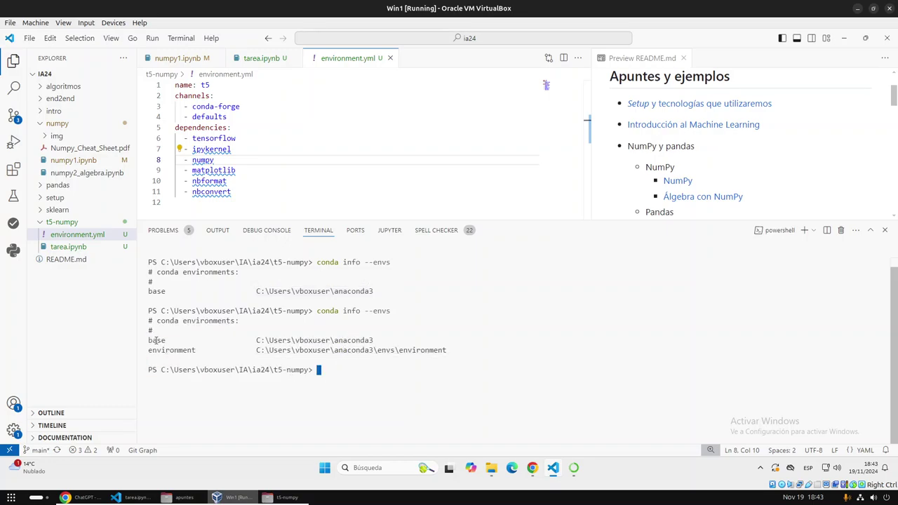
# Examine the base and environment entries in the terminal's list of conda environments.
pyautogui.moveTo(153, 341); pyautogui.dragTo(463, 350)
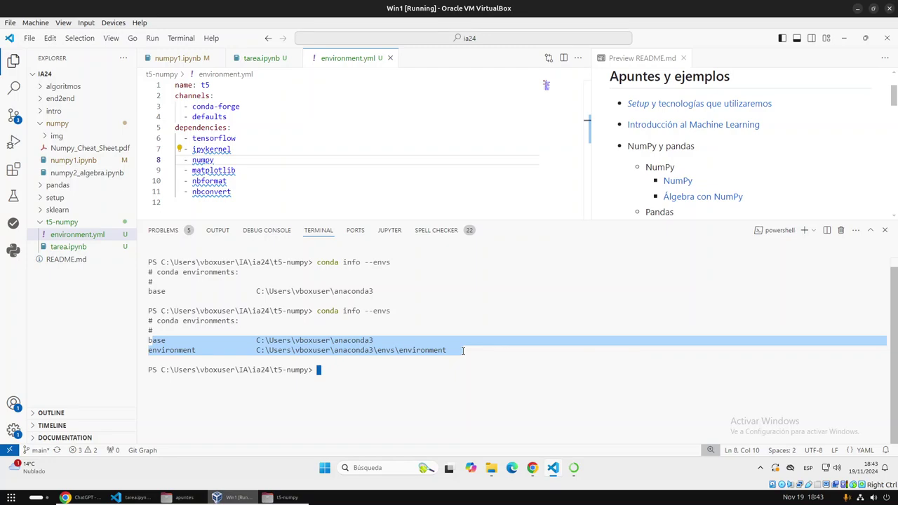
pyautogui.doubleClick(172, 351)
pyautogui.click(408, 375)
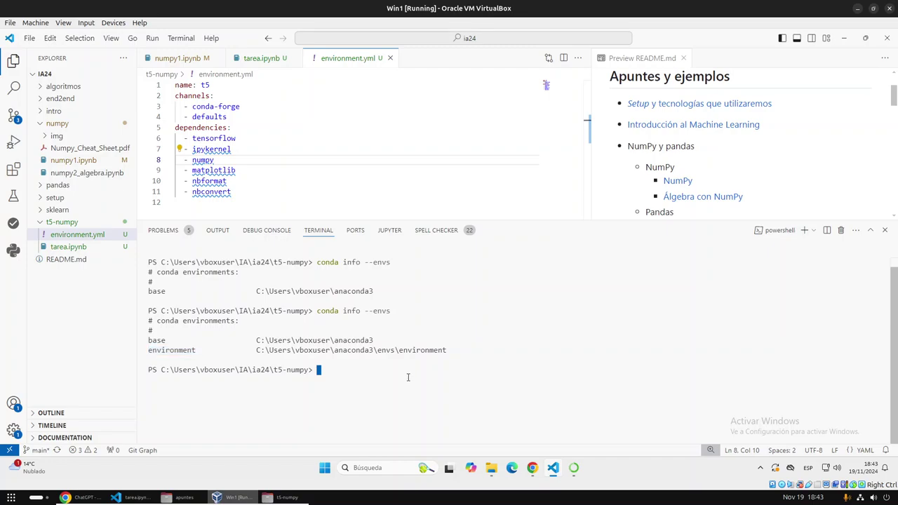
pyautogui.write('conda')
pyautogui.write('install')
pyautogui.press('BackSpace')
pyautogui.press('BackSpace')
pyautogui.press('BackSpace')
pyautogui.press('BackSpace')
pyautogui.press('BackSpace')
pyautogui.press('BackSpace')
pyautogui.press('BackSpace')
pyautogui.press('BackSpace')
pyautogui.press('BackSpace')
# Highlight the name: t5 line in environment.yml.
pyautogui.moveTo(209, 85); pyautogui.dragTo(197, 85)
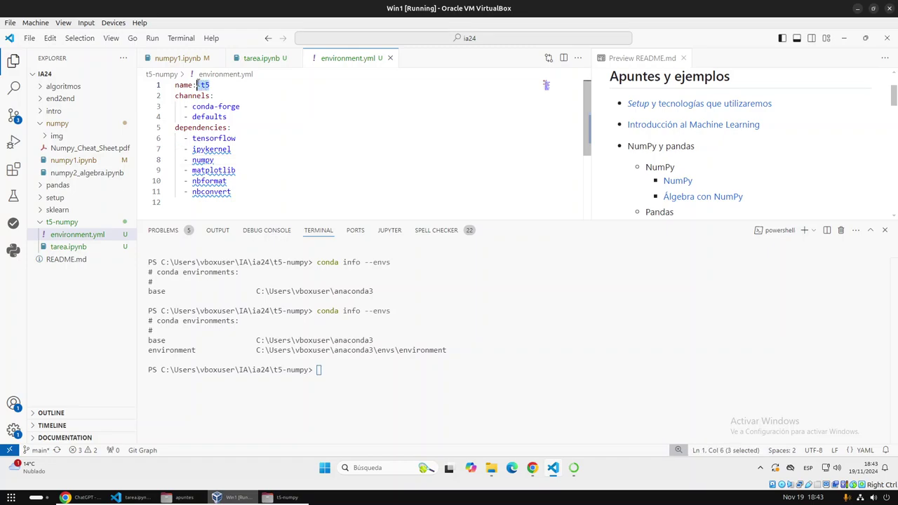
pyautogui.press('End')
pyautogui.hotkey('shift', 'Home')
# Enlarge the editor area and set the kernel of tarea.ipynb to environment (Python 3.7.12).
pyautogui.moveTo(430, 218); pyautogui.dragTo(430, 285)
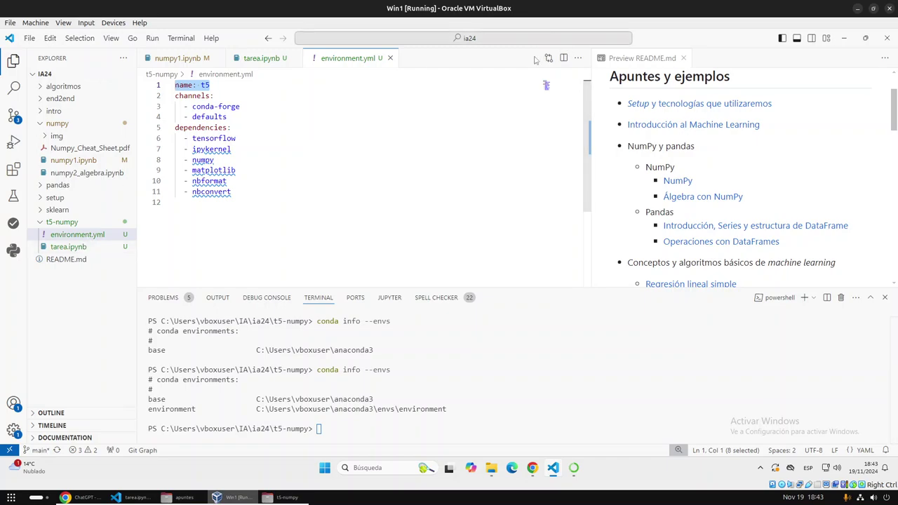
pyautogui.click(261, 62)
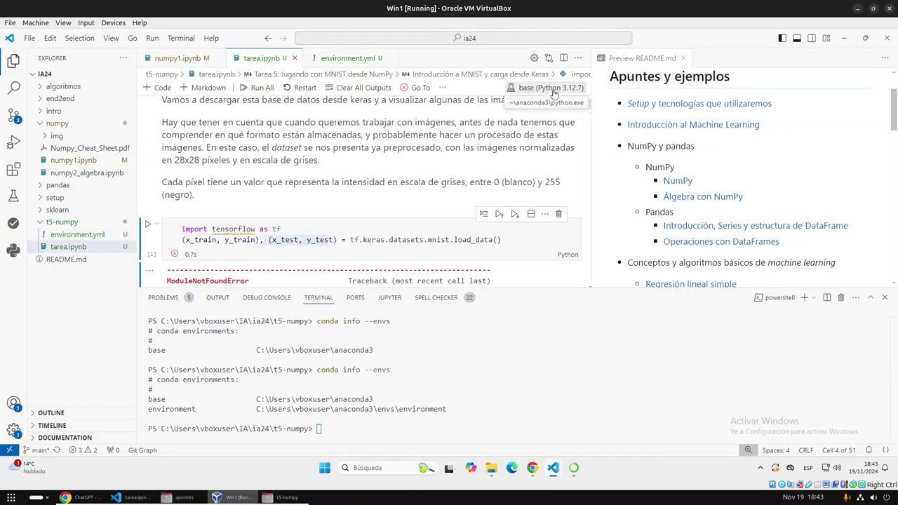
pyautogui.click(553, 88)
pyautogui.click(341, 86)
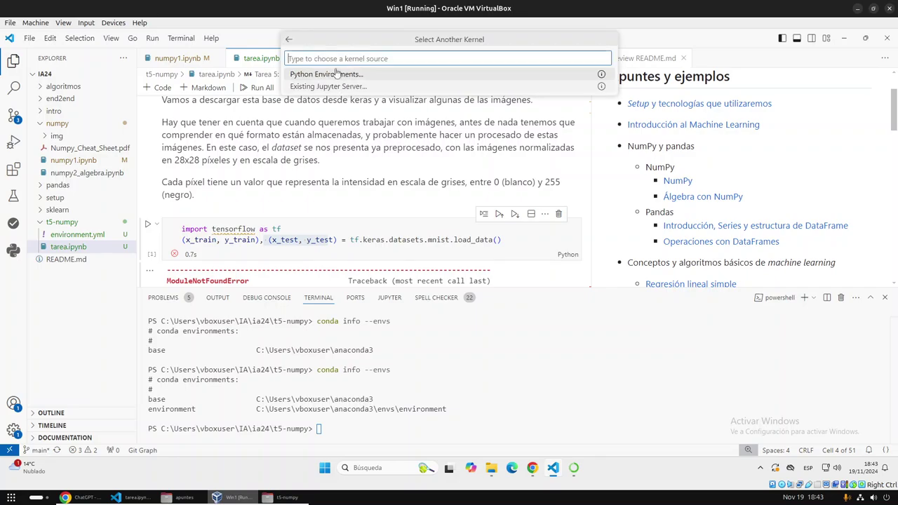
pyautogui.click(336, 76)
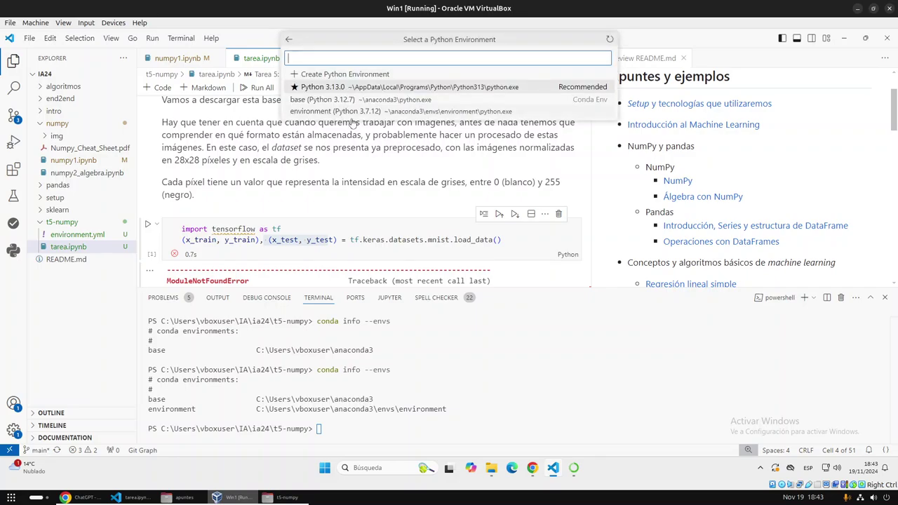
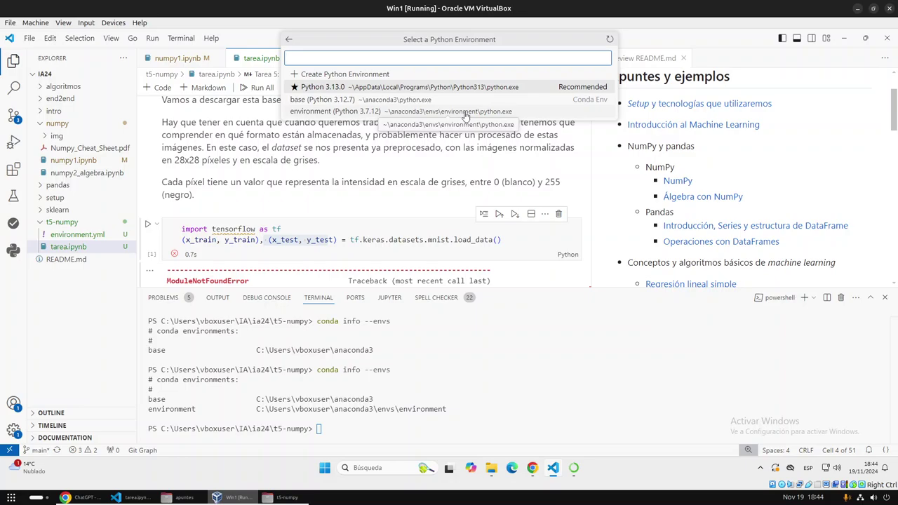
pyautogui.click(465, 113)
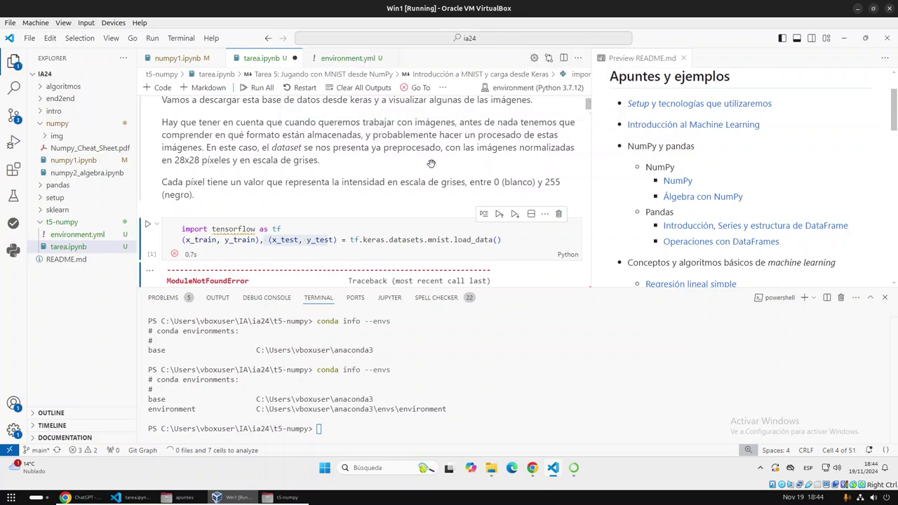
# Run the tensorflow import and MNIST loading cell in tarea.ipynb, and give the notebook more room.
pyautogui.click(148, 224)
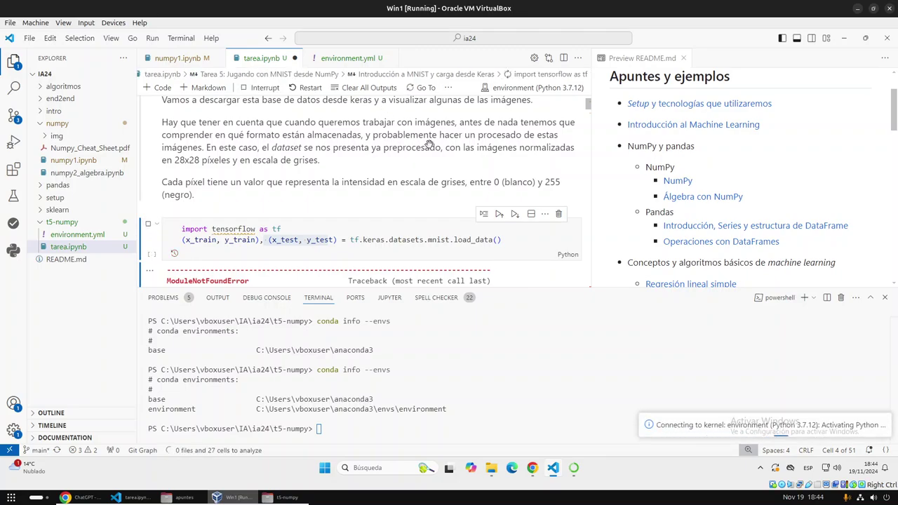
pyautogui.scroll(-1, 429, 144)
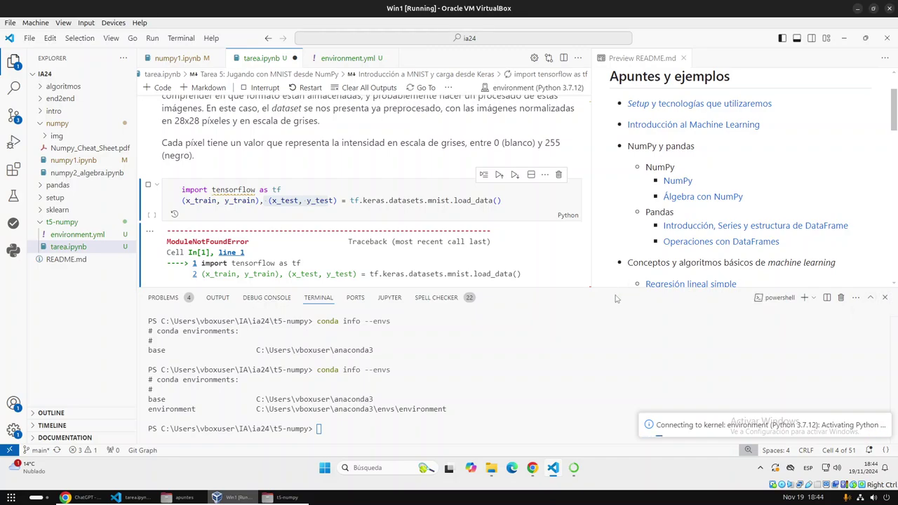
pyautogui.moveTo(606, 292); pyautogui.dragTo(600, 363)
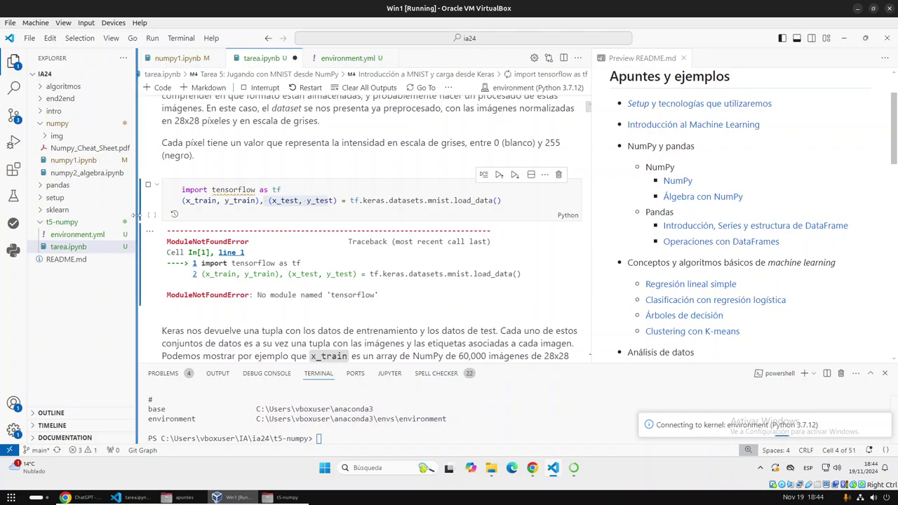
pyautogui.moveTo(138, 214); pyautogui.dragTo(109, 213)
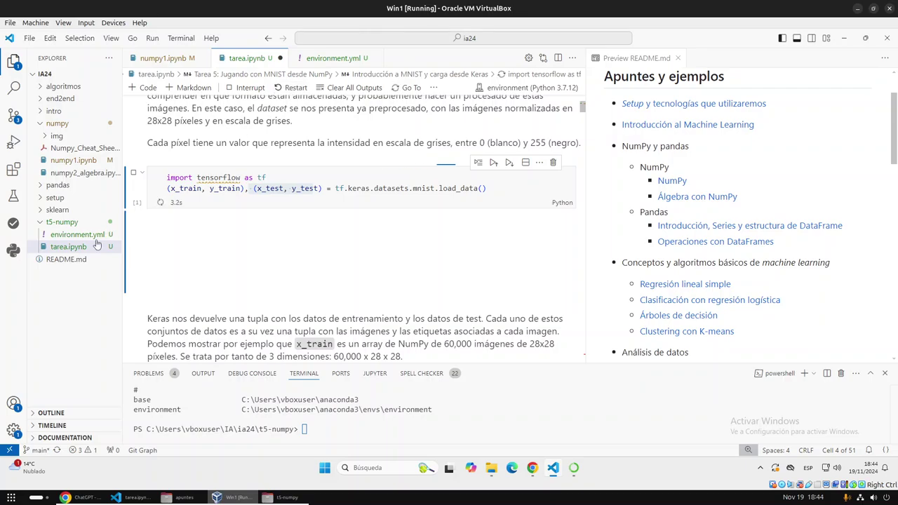
# Create a new file named prueba.py in the t5-numpy folder.
pyautogui.rightClick(62, 224)
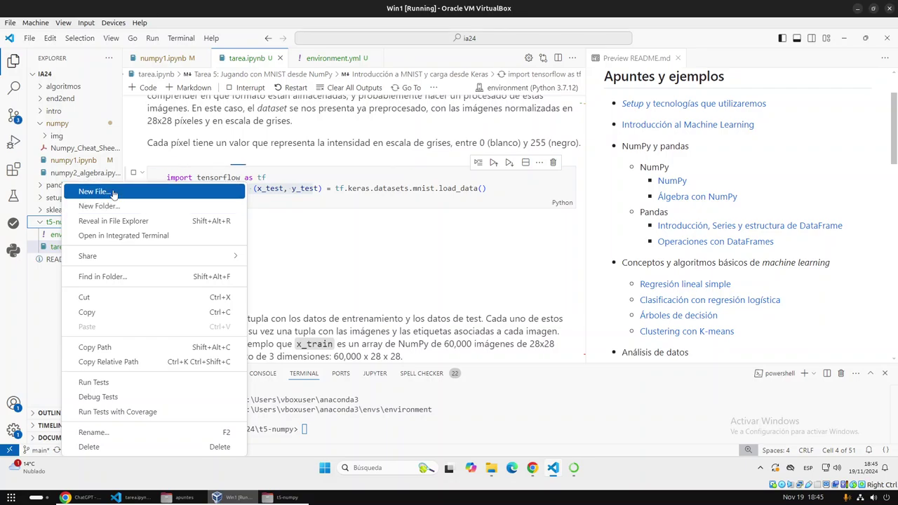
pyautogui.click(113, 192)
pyautogui.write('prue')
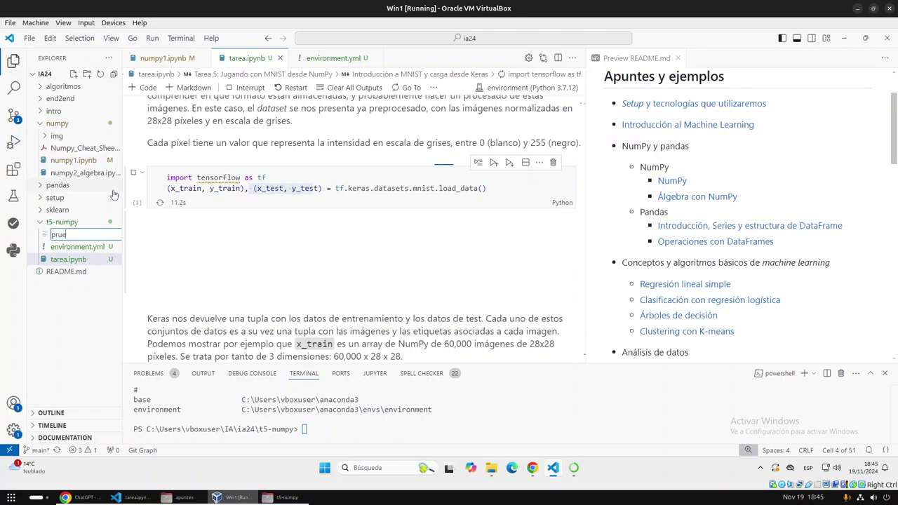
pyautogui.write('ba.py')
pyautogui.press('Return')
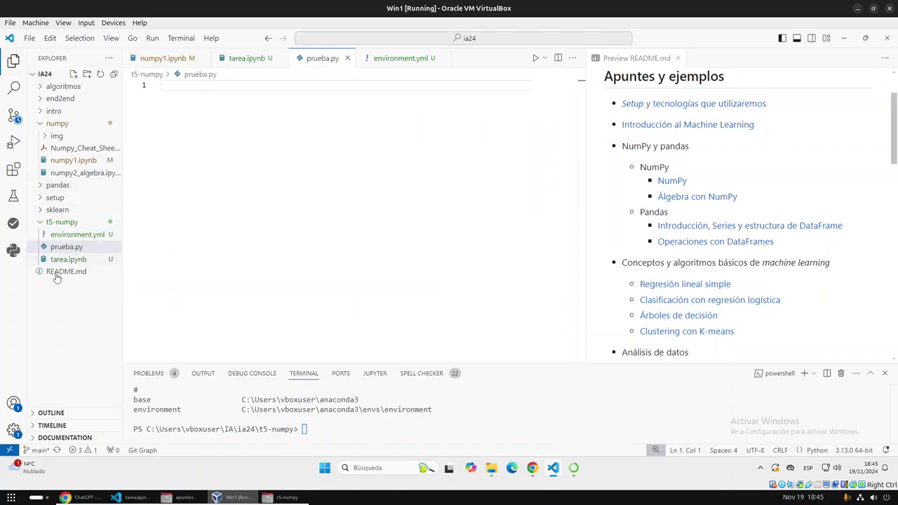
# Copy the MNIST loading cell's code from tarea.ipynb into prueba.py, keeping only the line import tensorflow as tf.
pyautogui.click(65, 258)
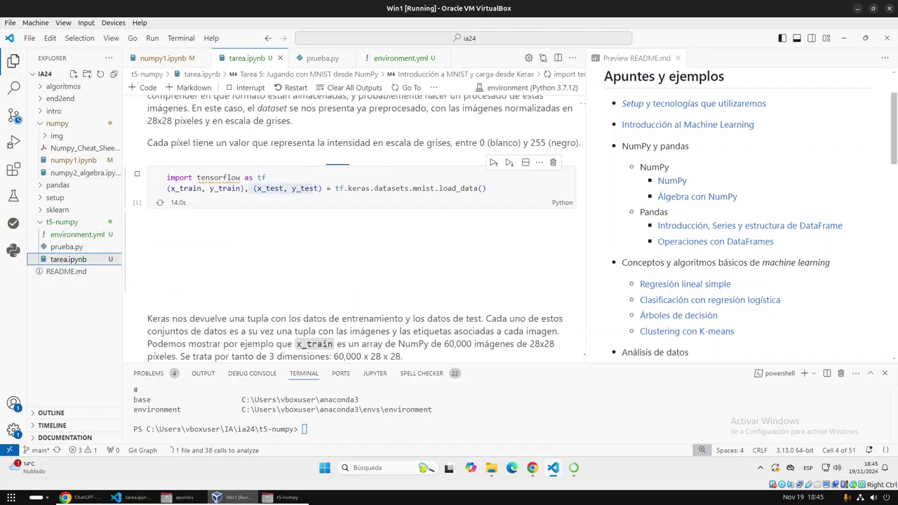
pyautogui.click(451, 191)
pyautogui.hotkey('ctrl', 'a')
pyautogui.hotkey('ctrl', 'c')
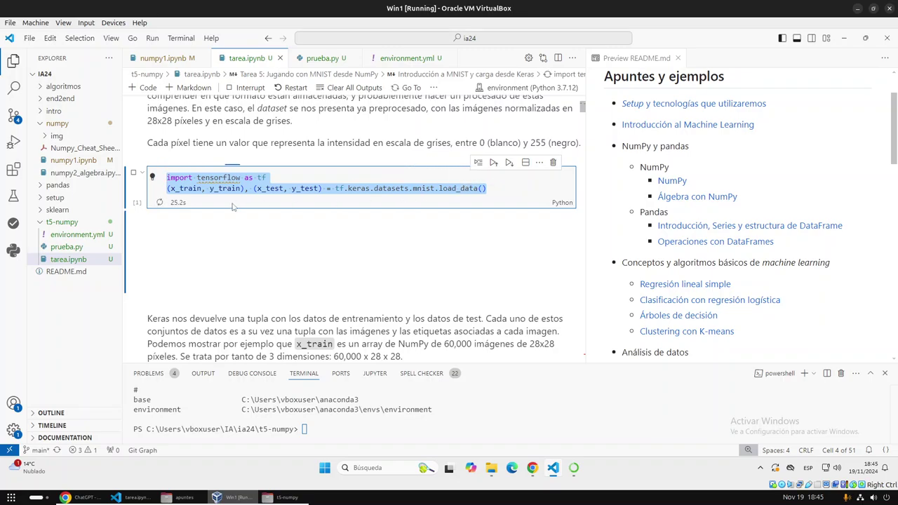
pyautogui.click(70, 249)
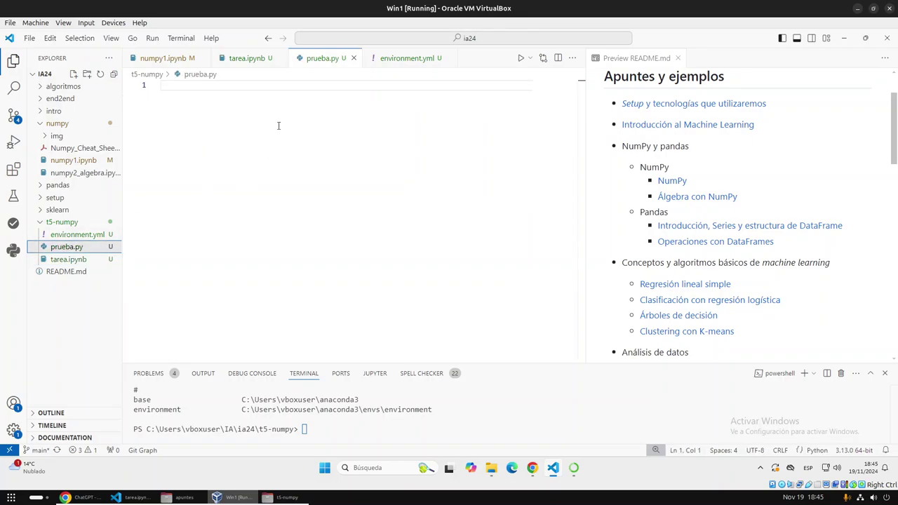
pyautogui.click(278, 125)
pyautogui.hotkey('ctrl', 'v')
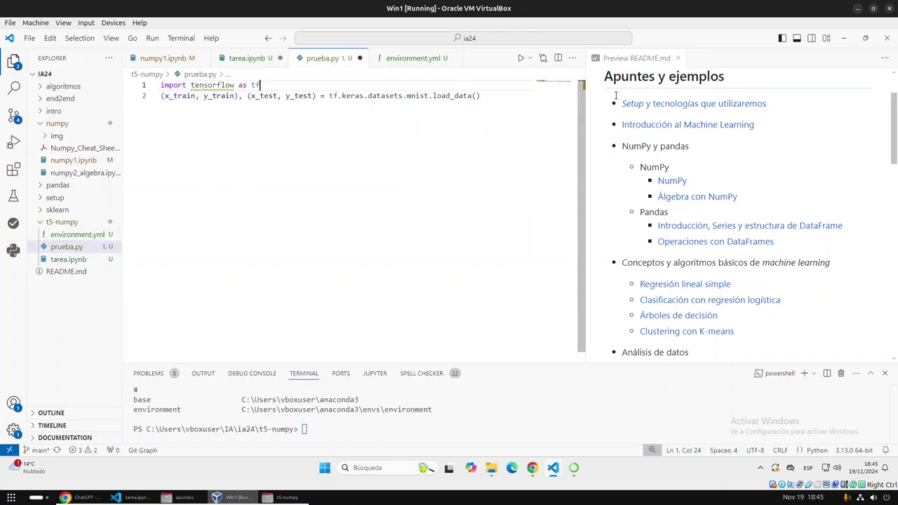
pyautogui.hotkey('shift', 'Up')
pyautogui.press('BackSpace')
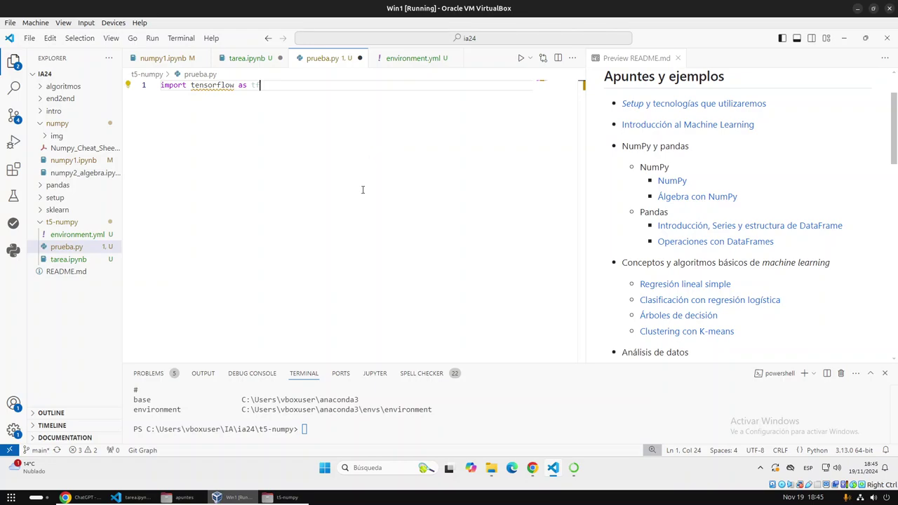
# Run the tensorflow import line of prueba.py in the Python REPL and widen the REPL to read its output.
pyautogui.moveTo(583, 58); pyautogui.dragTo(637, 58)
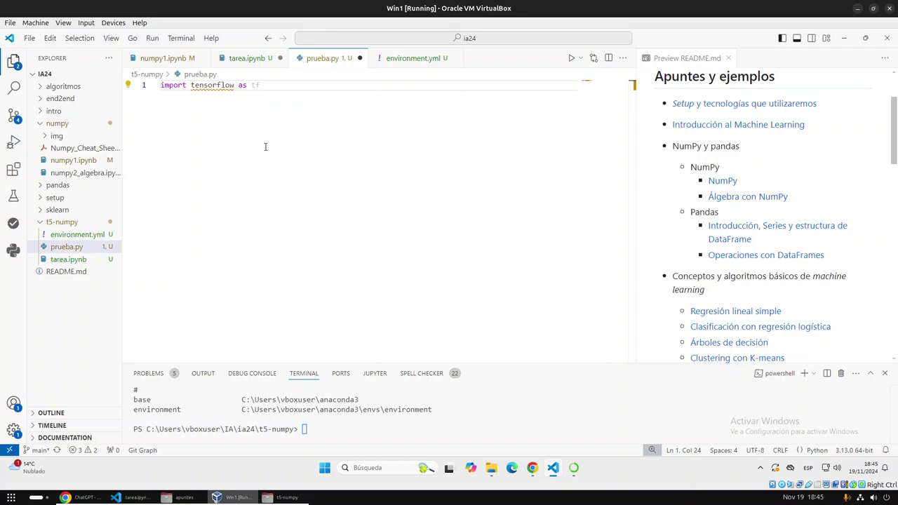
pyautogui.hotkey('shift', 'Return')
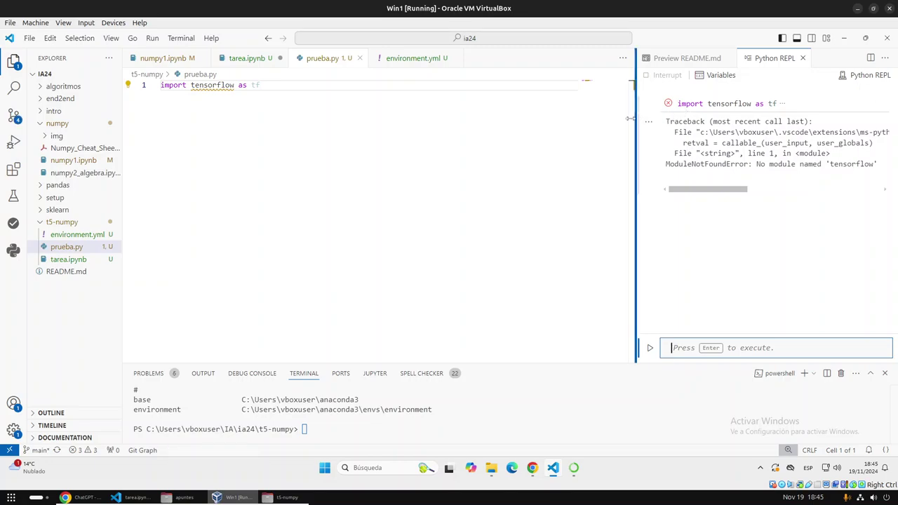
pyautogui.moveTo(636, 118); pyautogui.dragTo(541, 118)
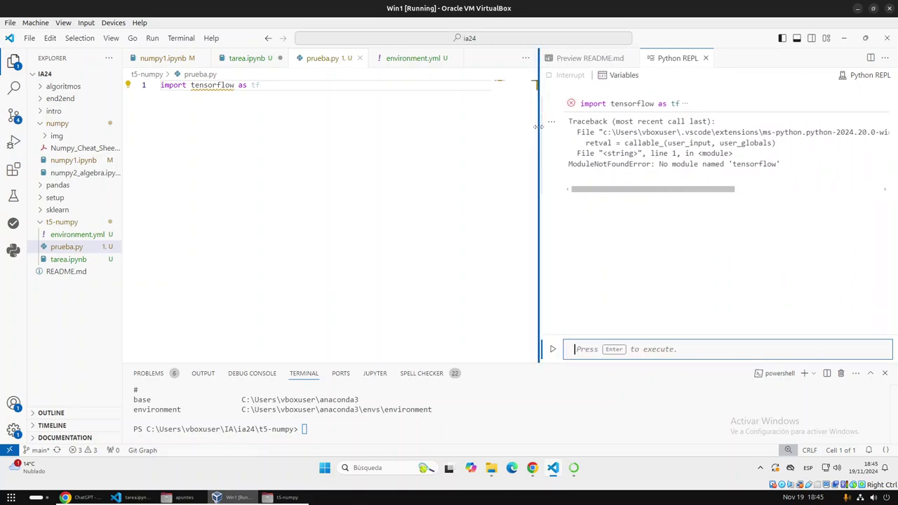
# Switch the Python REPL's kernel to environment (Python 3.7.12), and close the REPL.
pyautogui.click(856, 76)
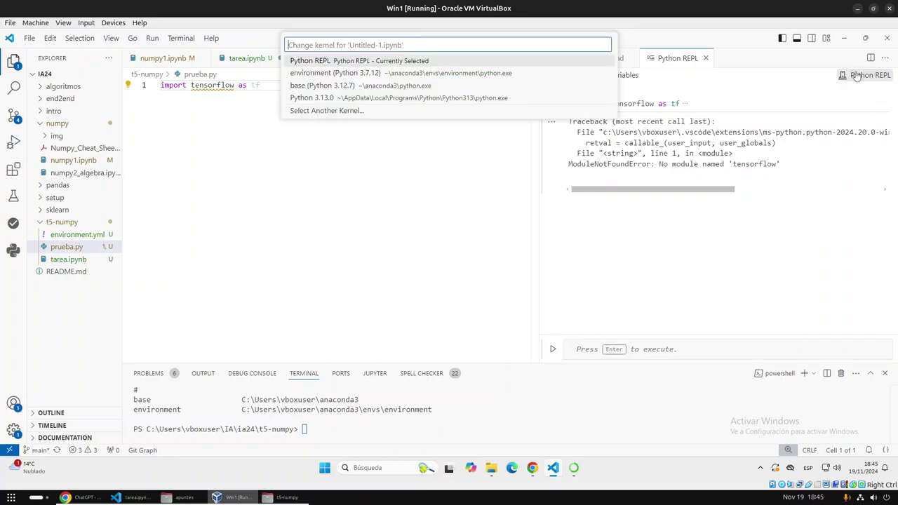
pyautogui.click(357, 75)
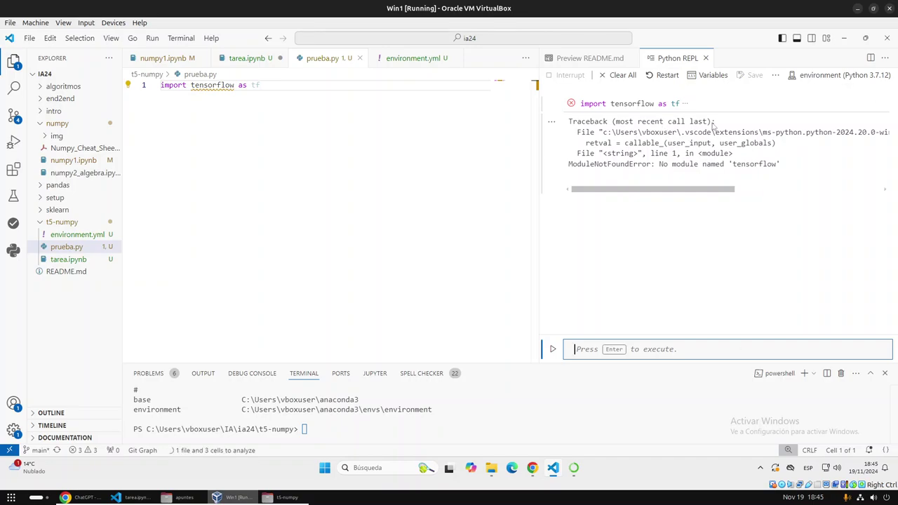
pyautogui.click(705, 58)
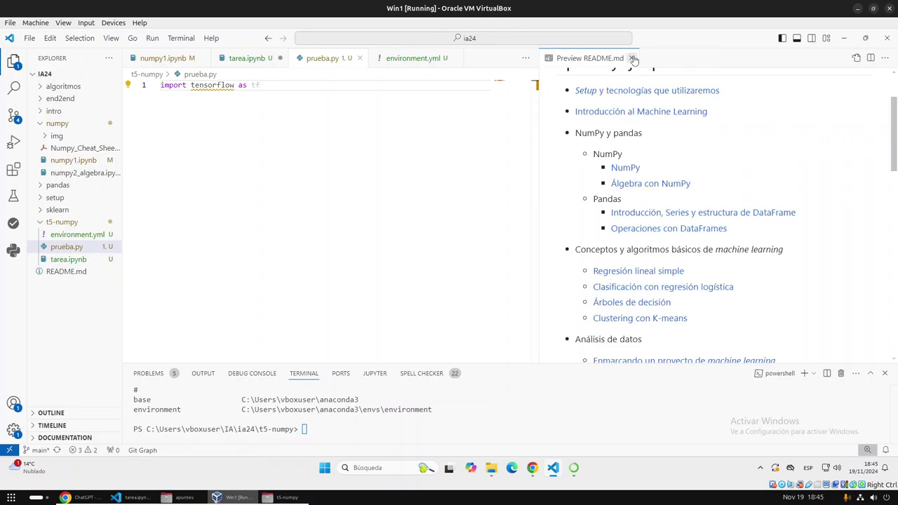
# View the workspace and global Python environments, collapsing base and inspecting the details of the workspace's Python 3.13.0.
pyautogui.click(275, 89)
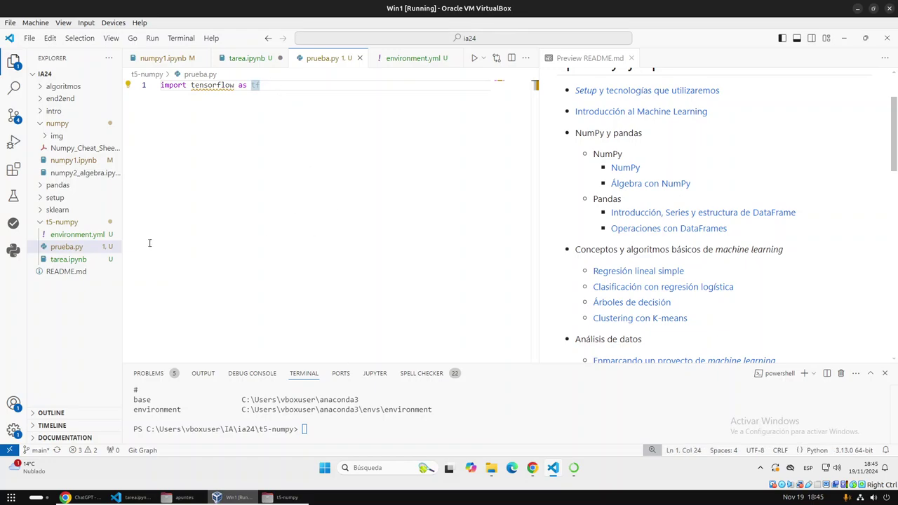
pyautogui.click(13, 254)
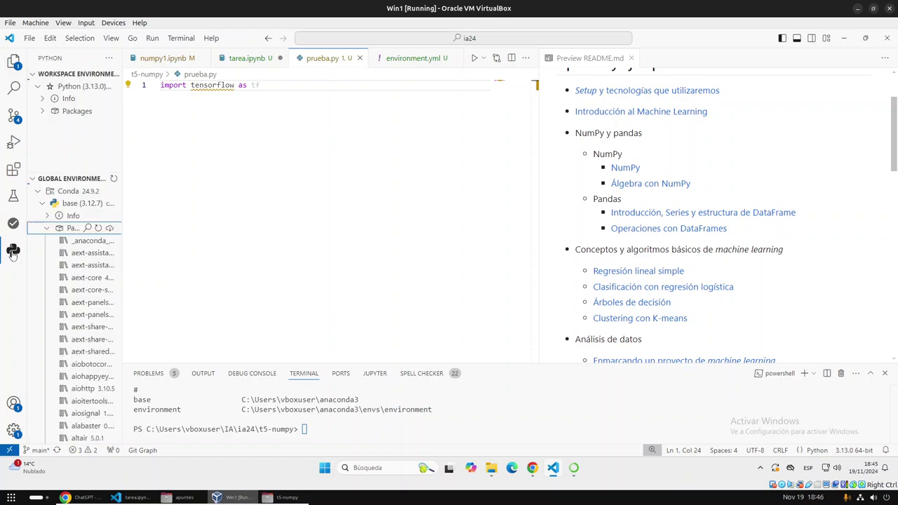
pyautogui.click(42, 204)
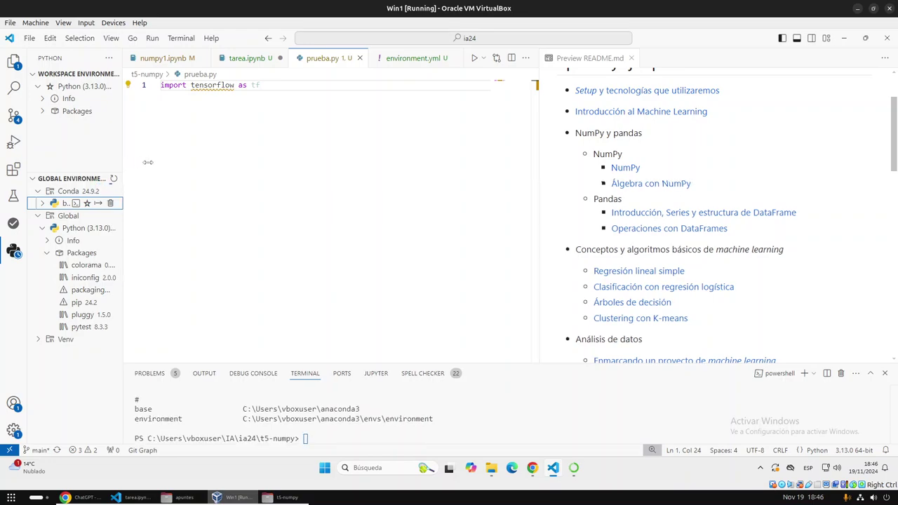
pyautogui.moveTo(147, 162); pyautogui.dragTo(242, 157)
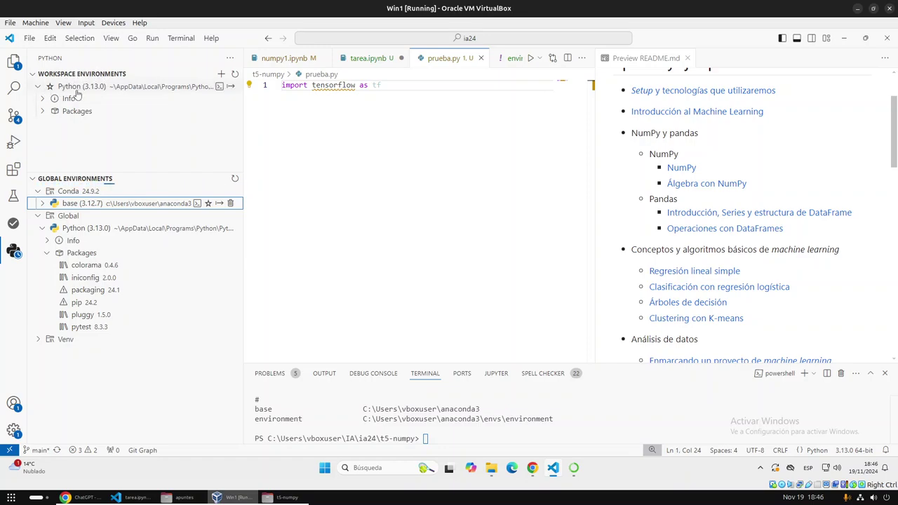
pyautogui.moveTo(143, 87)
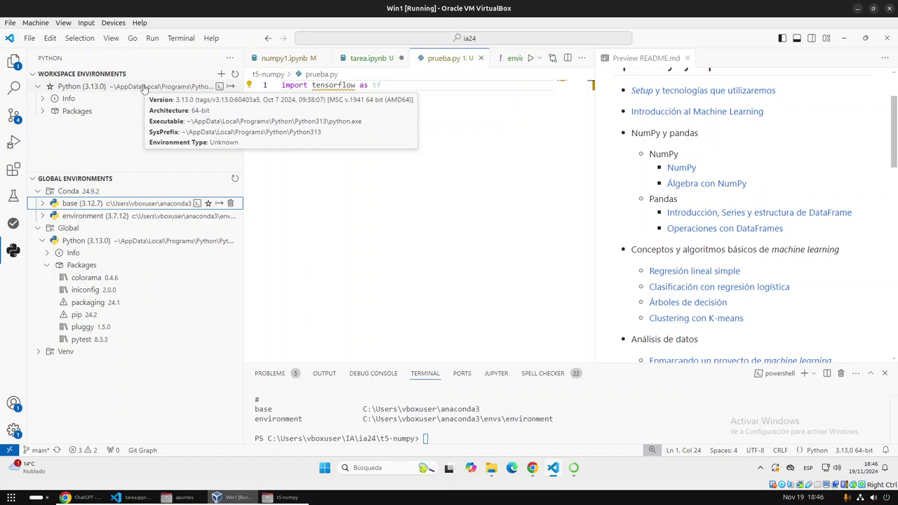
pyautogui.click(37, 87)
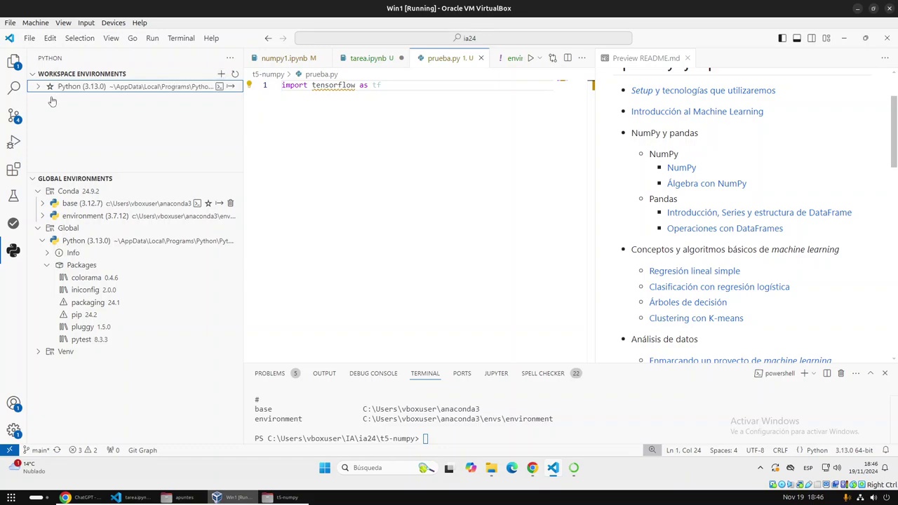
pyautogui.moveTo(94, 93)
# Quit Anaconda Navigator, closing its running jupyterlab and notebook applications as well.
pyautogui.click(573, 470)
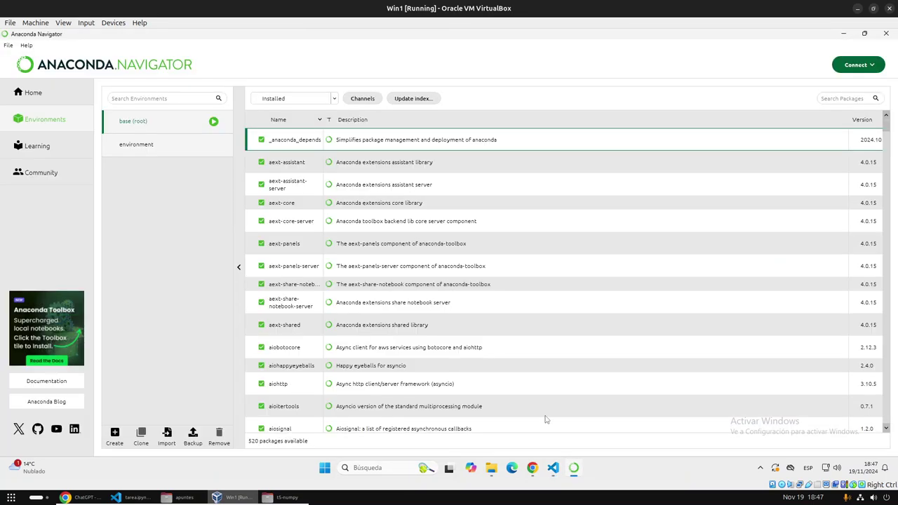
pyautogui.moveTo(865, 33)
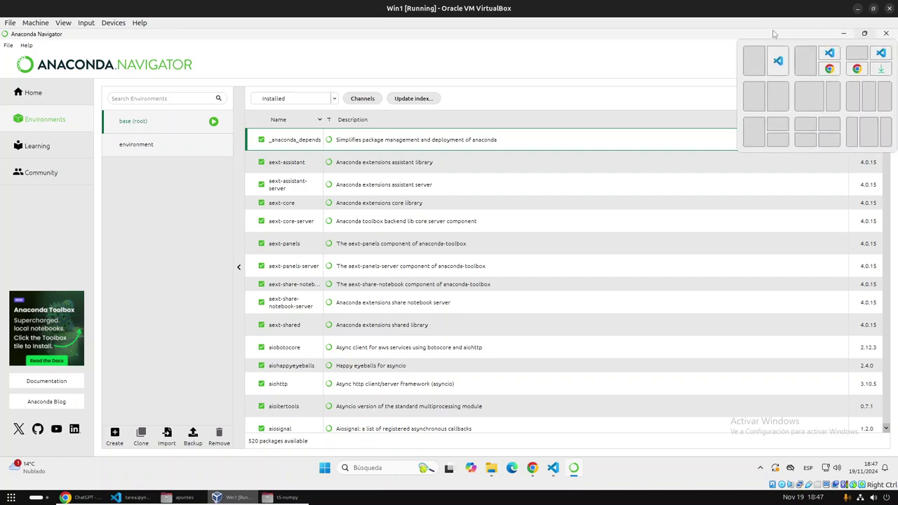
pyautogui.click(886, 33)
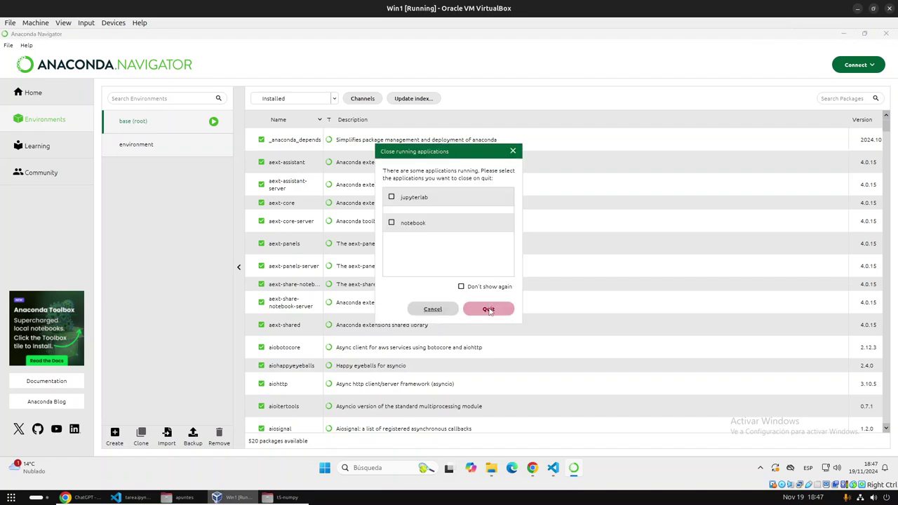
pyautogui.click(392, 198)
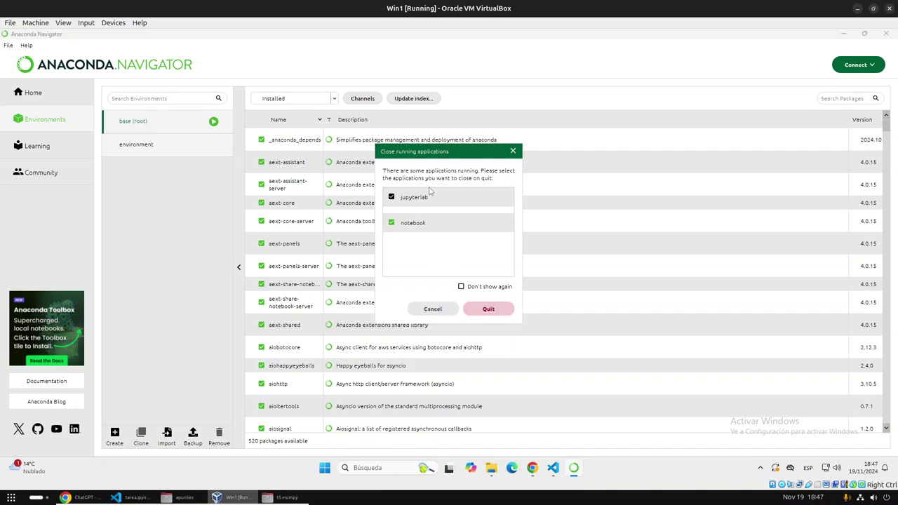
pyautogui.click(488, 310)
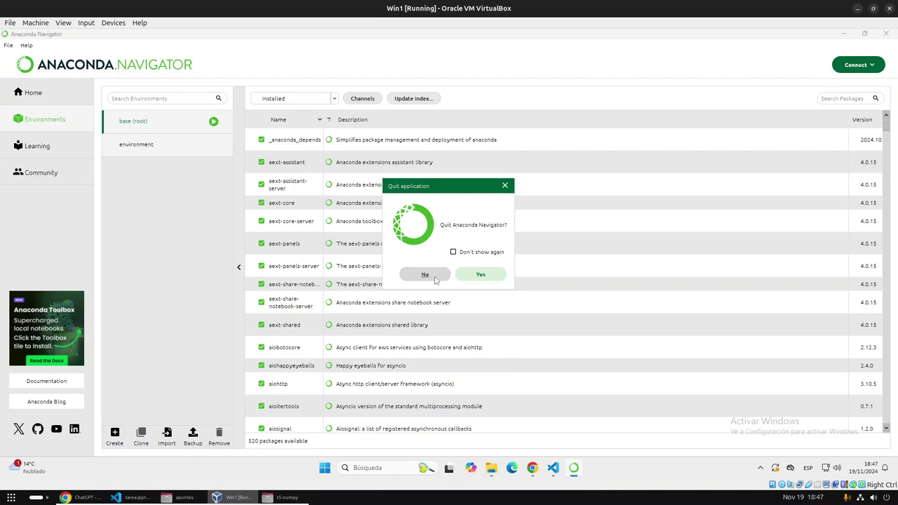
pyautogui.click(468, 274)
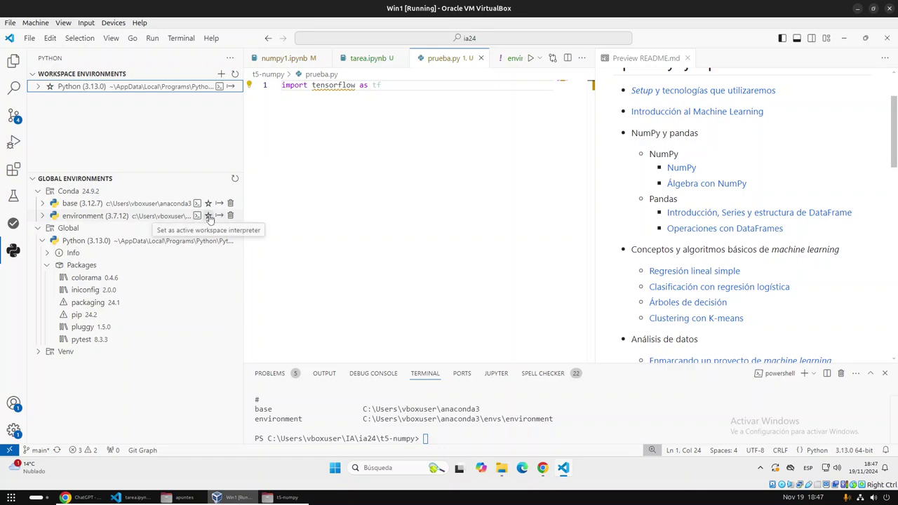
# Set the conda environment (3.7.12) as the active workspace interpreter, run prueba.py, and enlarge the terminal.
pyautogui.click(208, 216)
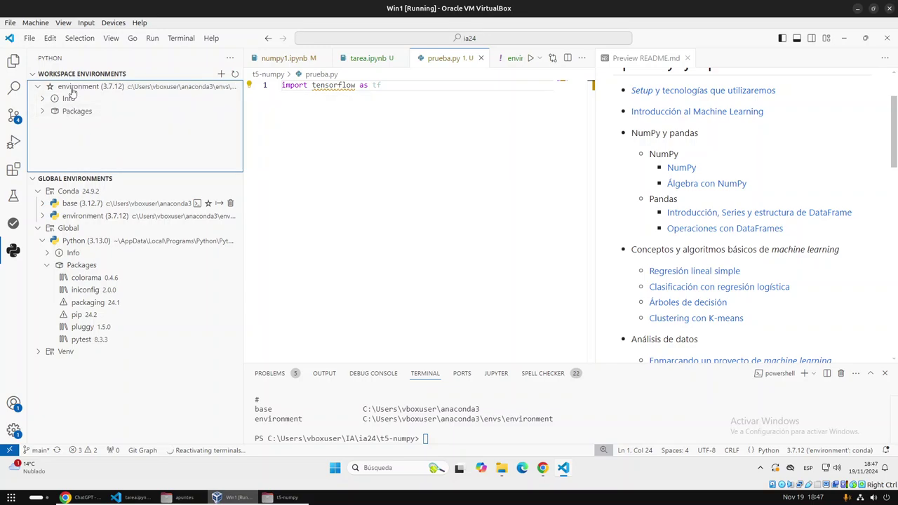
pyautogui.click(416, 113)
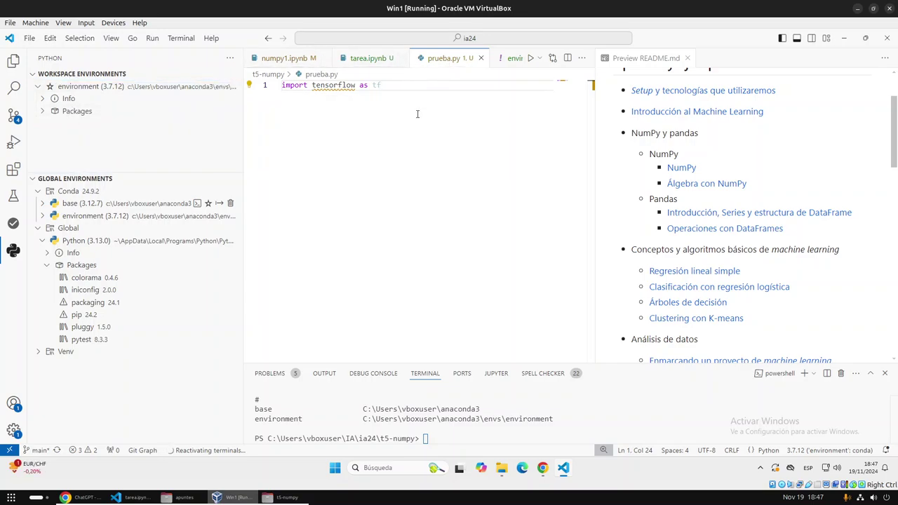
pyautogui.click(538, 59)
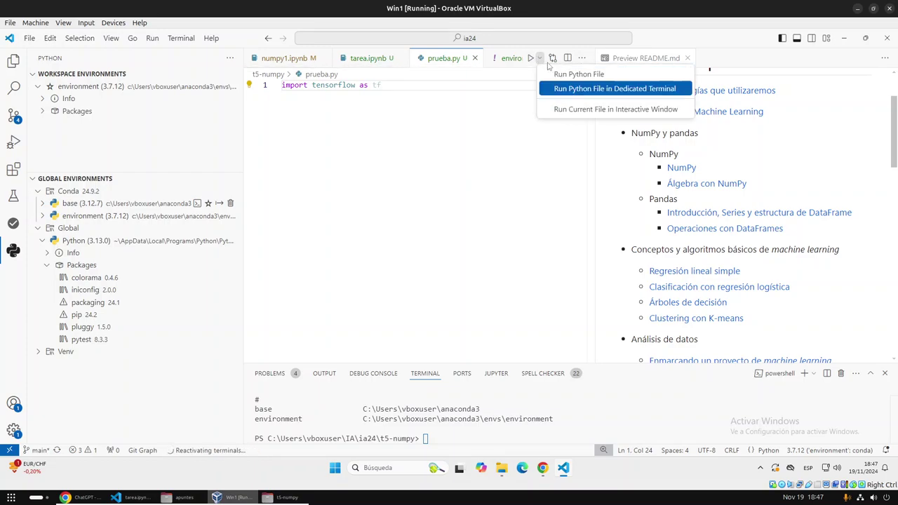
pyautogui.click(531, 62)
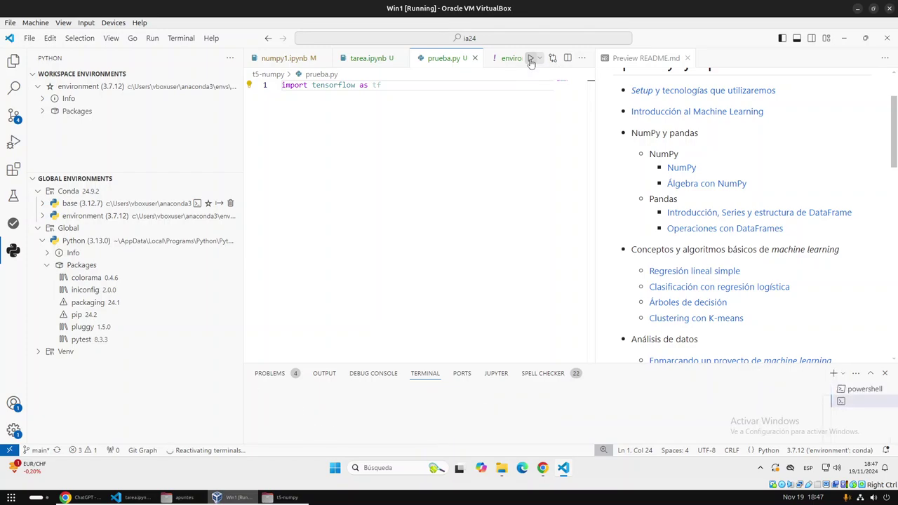
pyautogui.moveTo(501, 362); pyautogui.dragTo(511, 193)
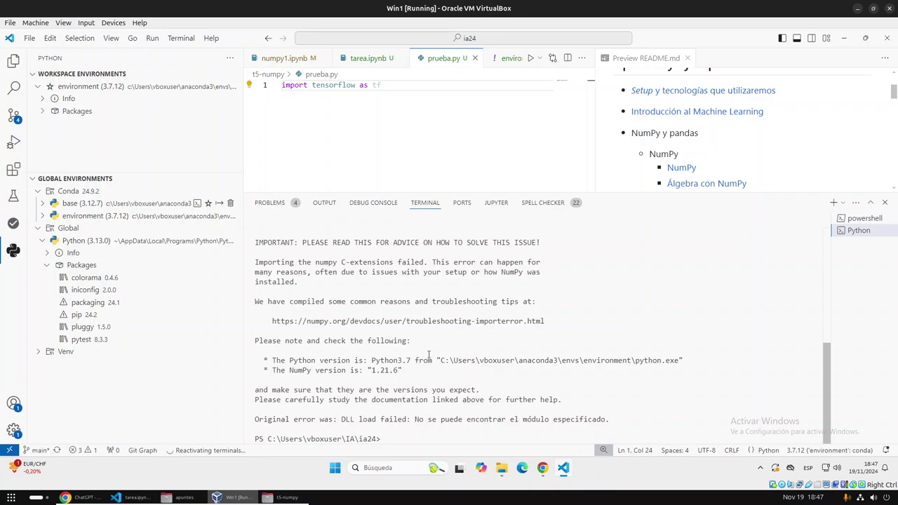
# Examine the terminal traceback from prueba.py, checking the interpreter path, the tensorflow import lines, and the numpy troubleshooting advice.
pyautogui.scroll(10, 428, 355)
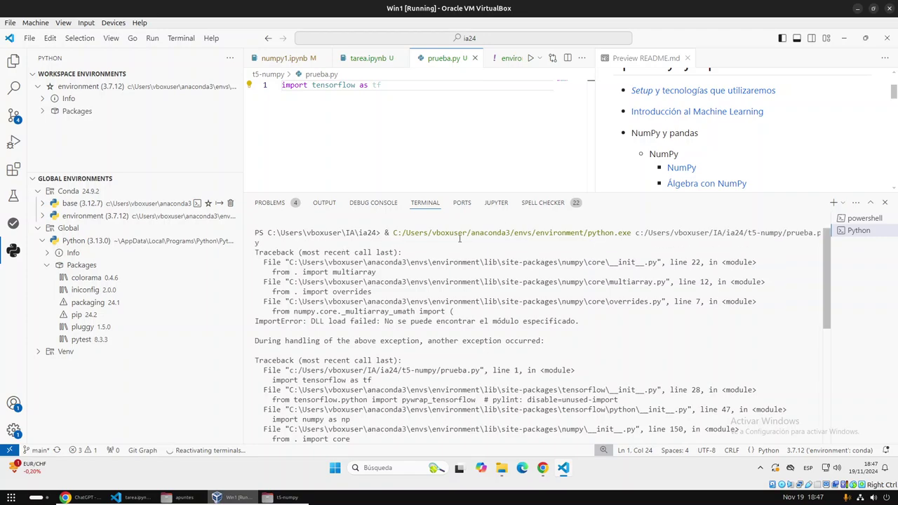
pyautogui.moveTo(470, 232); pyautogui.dragTo(407, 228)
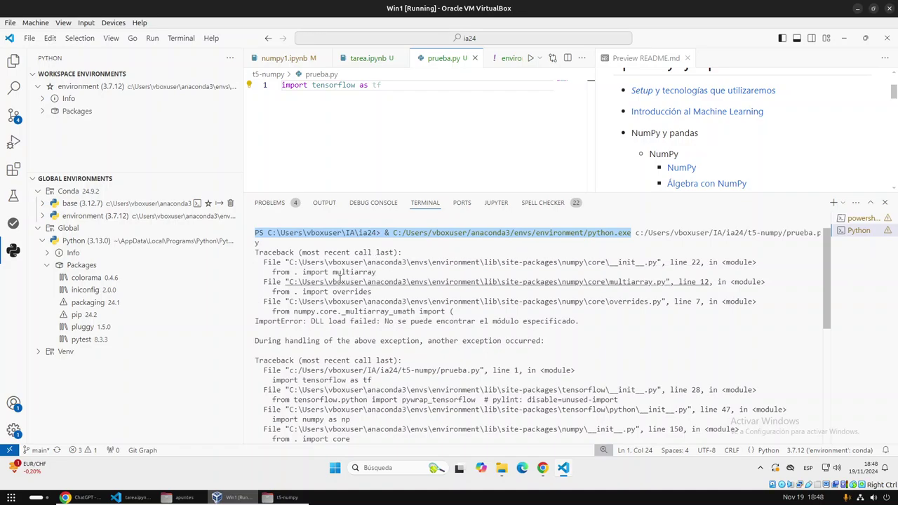
pyautogui.scroll(-2, 341, 278)
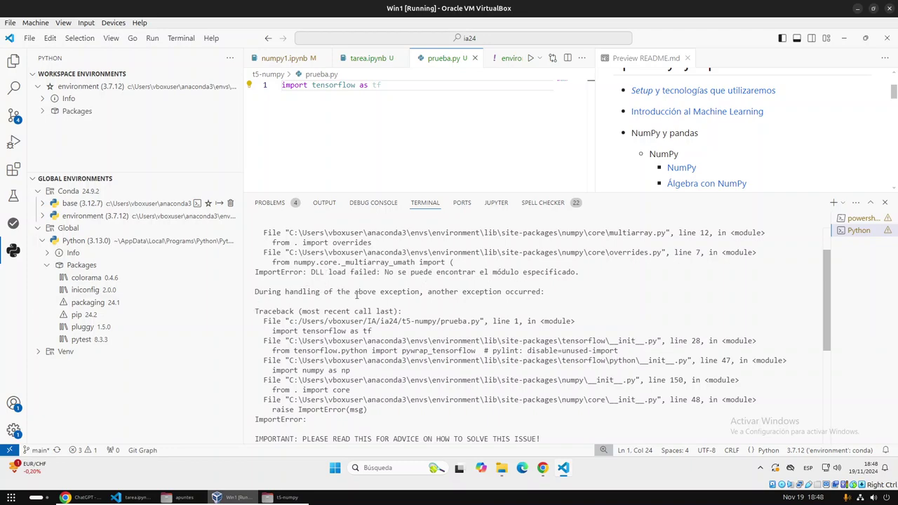
pyautogui.scroll(-2, 357, 295)
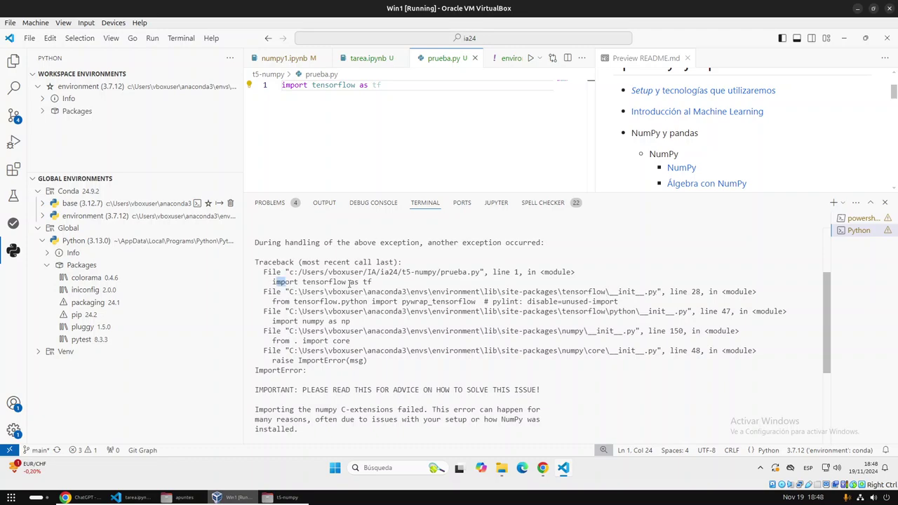
pyautogui.moveTo(348, 282); pyautogui.dragTo(481, 390)
pyautogui.scroll(-3, 463, 372)
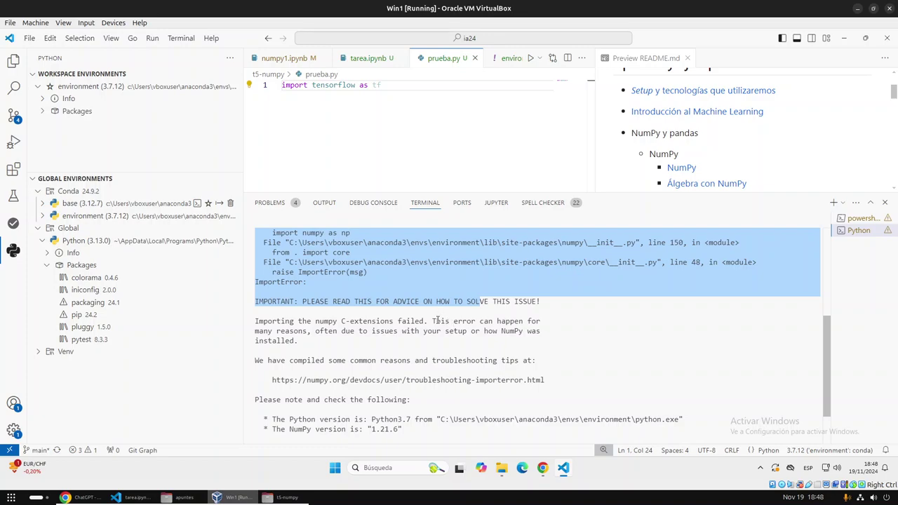
pyautogui.scroll(-1, 337, 333)
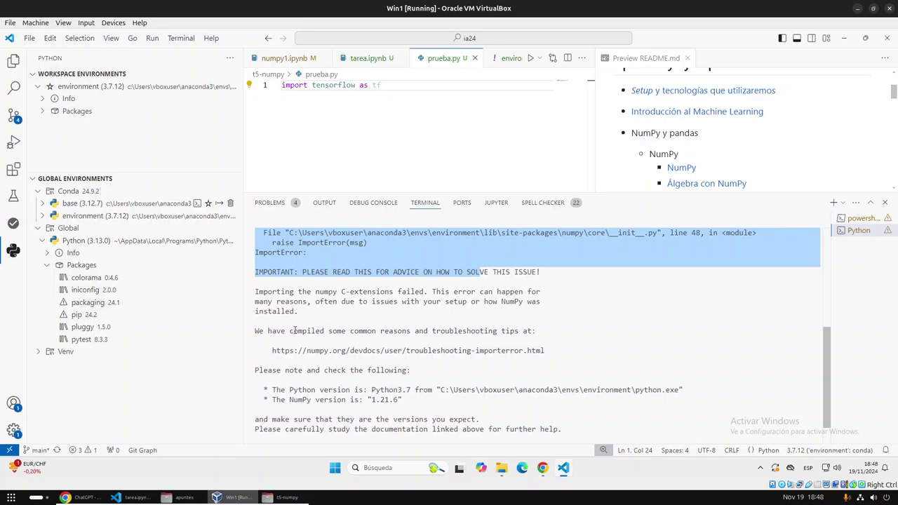
pyautogui.scroll(-1, 440, 326)
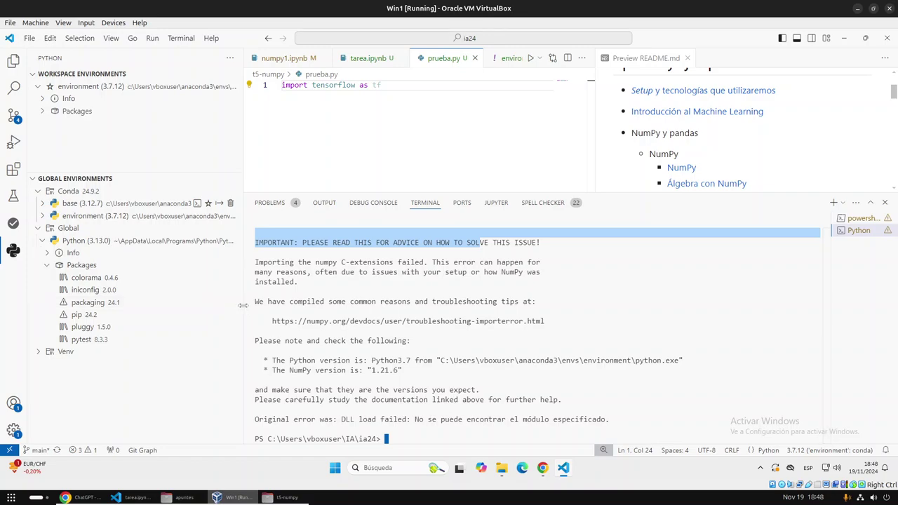
pyautogui.moveTo(243, 312); pyautogui.dragTo(160, 316)
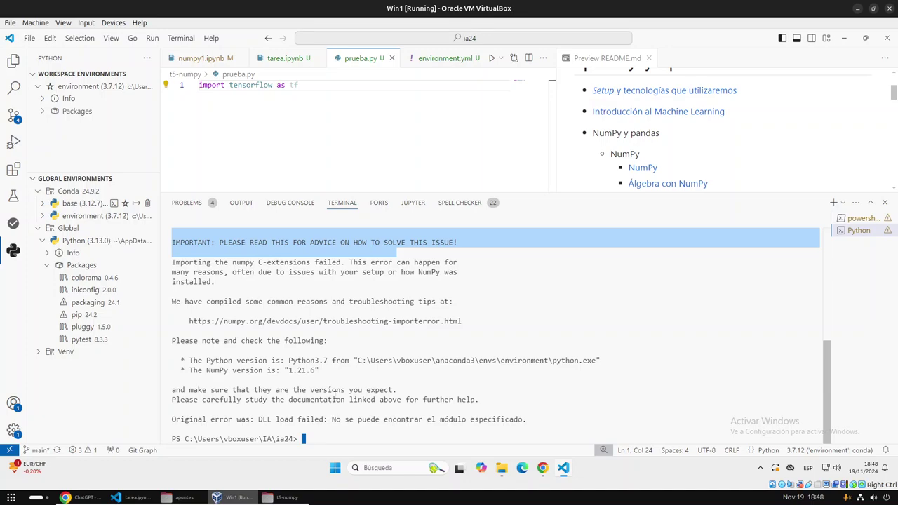
pyautogui.moveTo(253, 360); pyautogui.dragTo(535, 422)
pyautogui.click(260, 336)
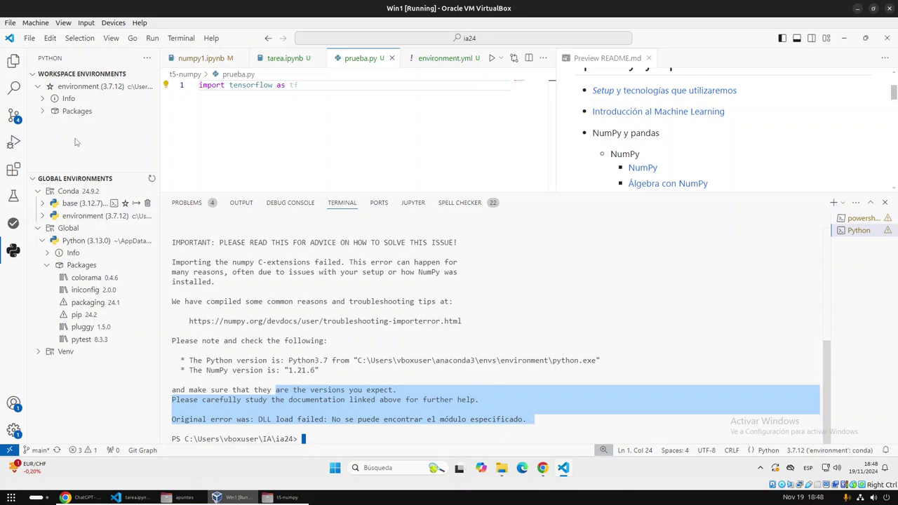
# Look over environment.yml and the MNIST loading cell's output in tarea.ipynb with the terminal collapsed, and return to prueba.py.
pyautogui.click(443, 58)
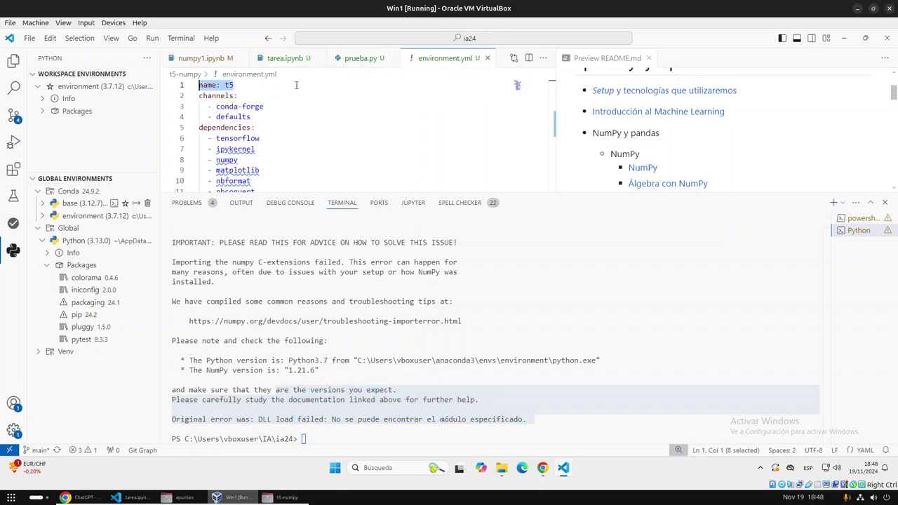
pyautogui.click(281, 59)
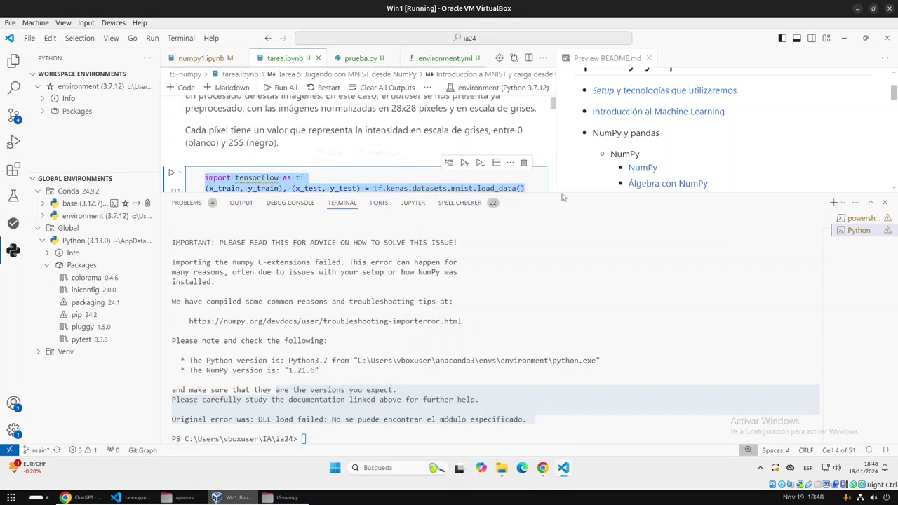
pyautogui.moveTo(572, 194); pyautogui.dragTo(491, 449)
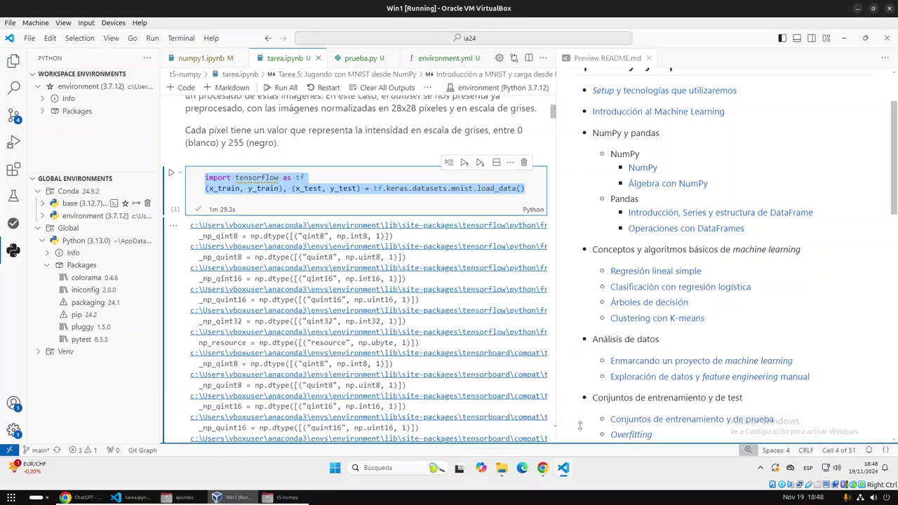
pyautogui.scroll(-3, 264, 247)
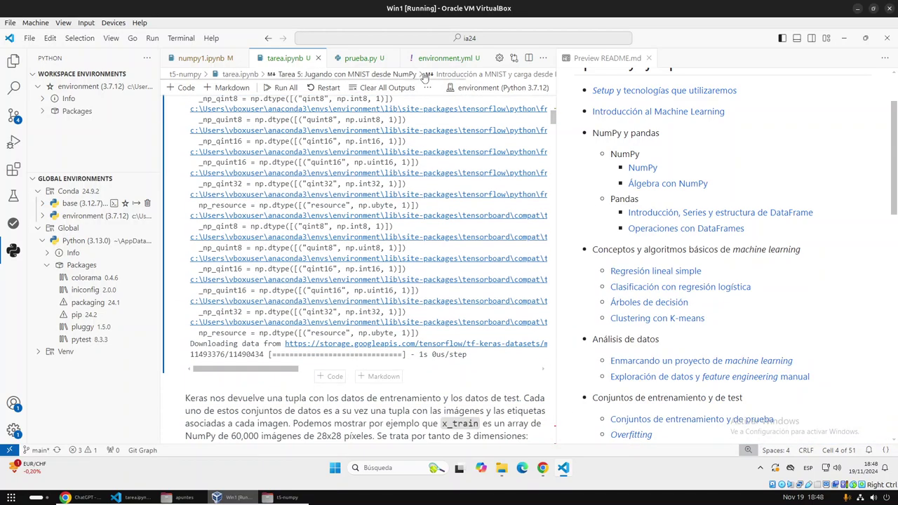
pyautogui.click(364, 60)
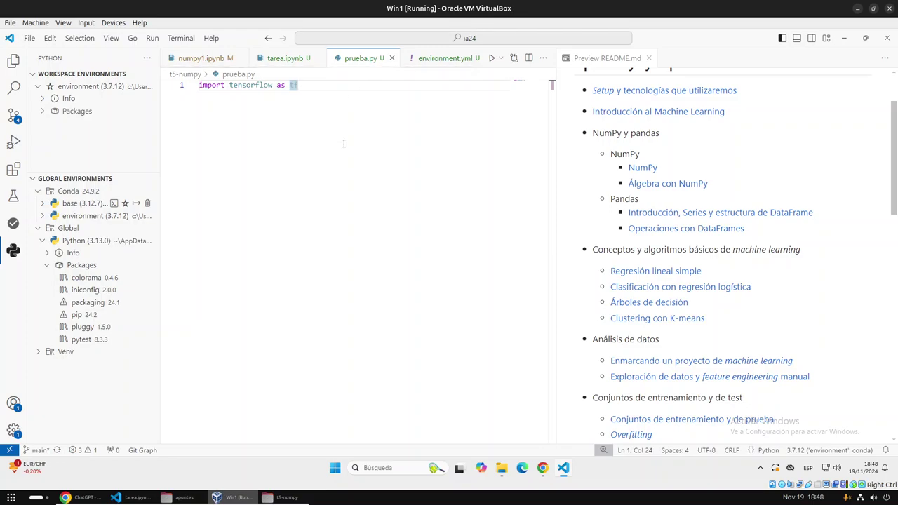
# Close Visual Studio Code inside the virtual machine and the Descargas folder window, keeping the virtual machine running.
pyautogui.click(889, 8)
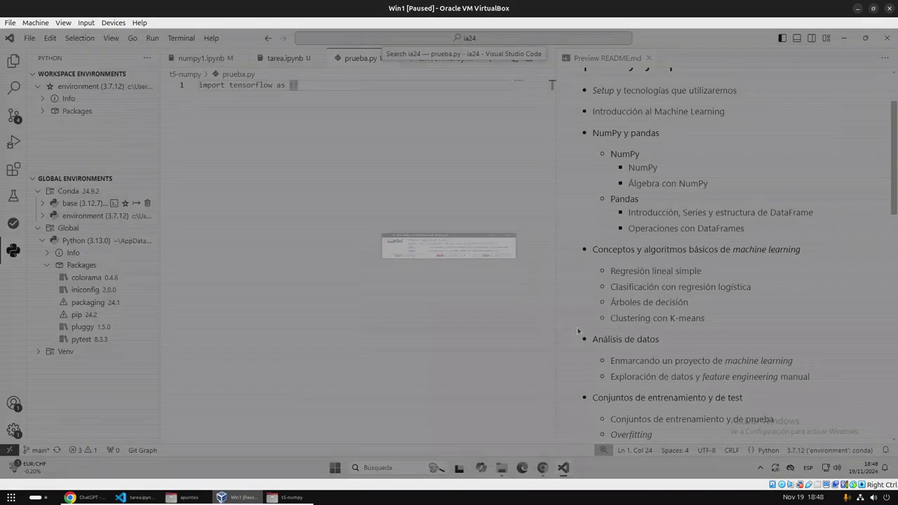
pyautogui.click(453, 284)
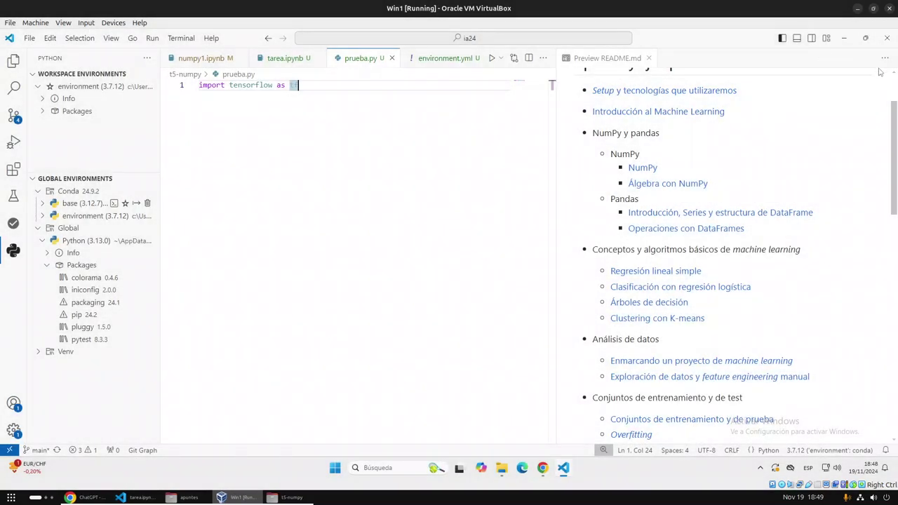
pyautogui.click(886, 40)
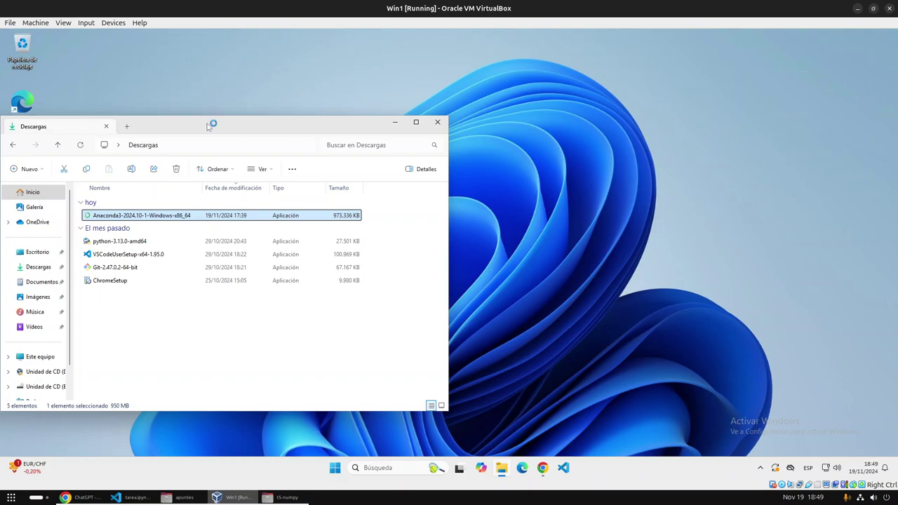
pyautogui.moveTo(235, 127); pyautogui.dragTo(362, 112)
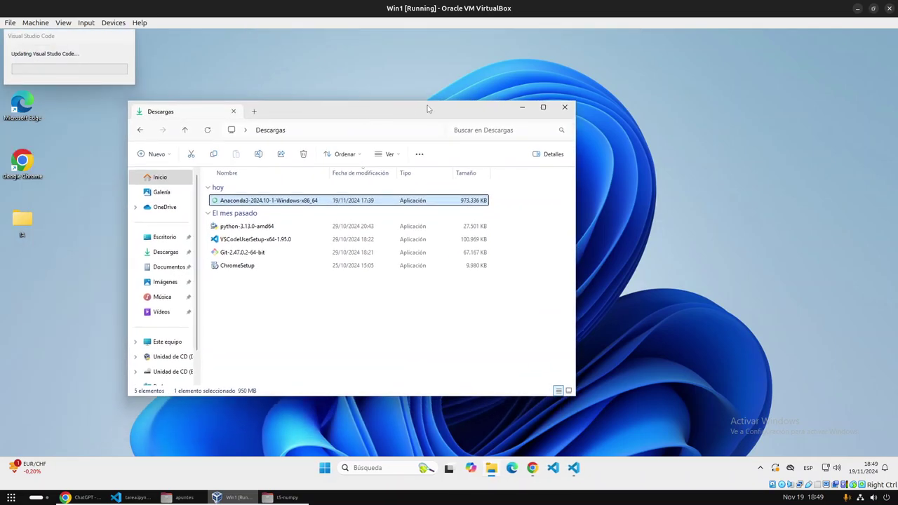
pyautogui.click(558, 110)
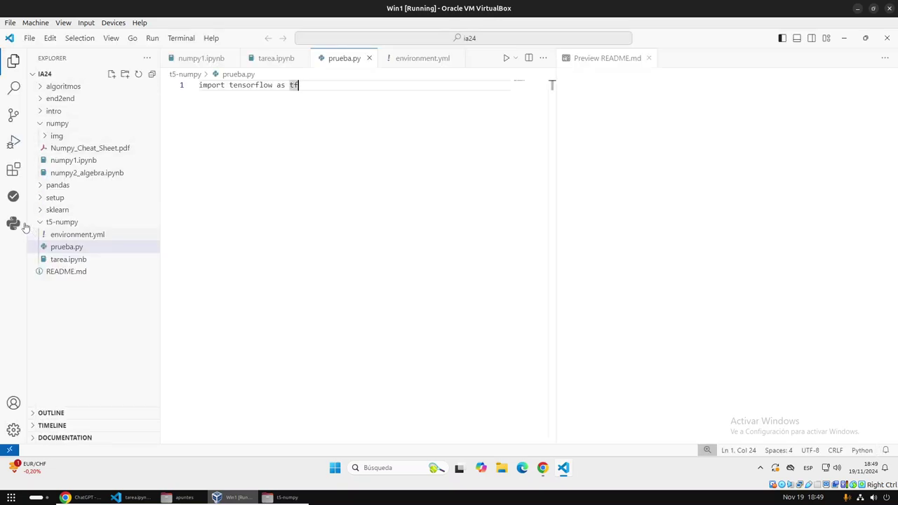
# Check the active workspace Python environment in the restarted Visual Studio Code, rerun prueba.py, and read its terminal output.
pyautogui.click(13, 224)
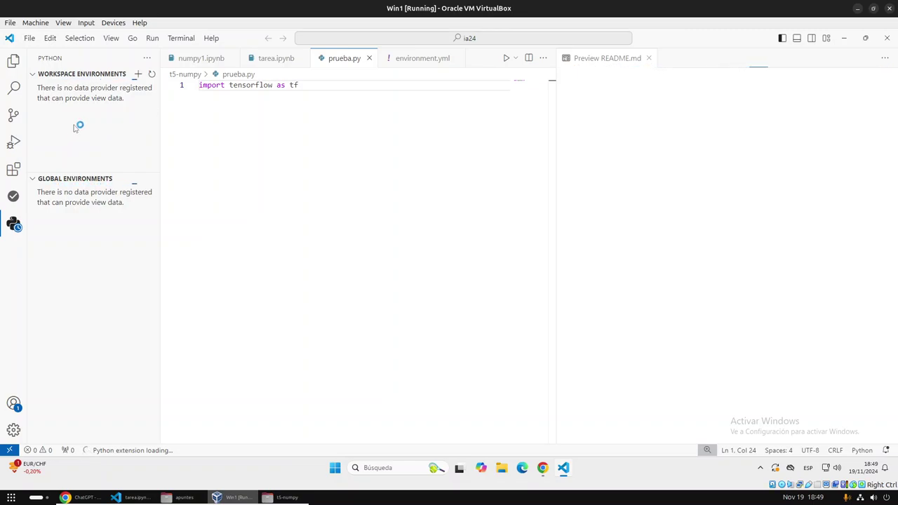
pyautogui.moveTo(101, 180); pyautogui.dragTo(107, 249)
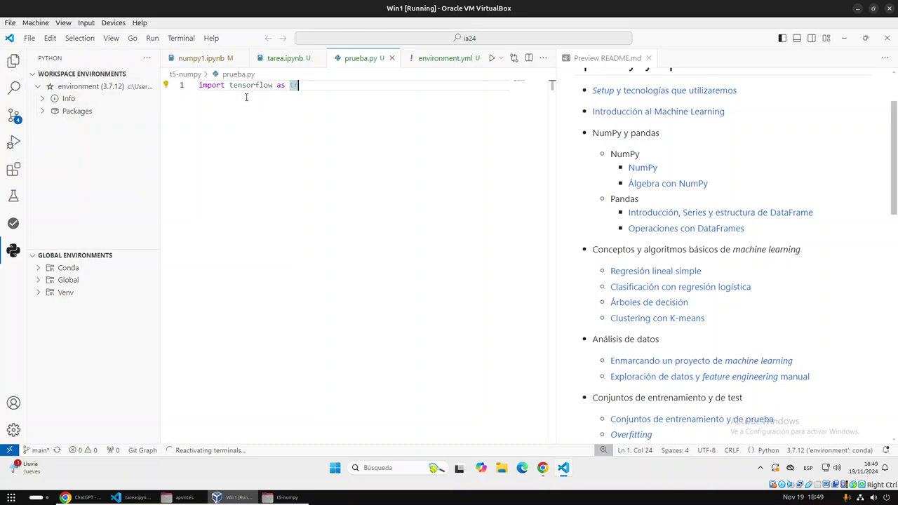
pyautogui.click(493, 59)
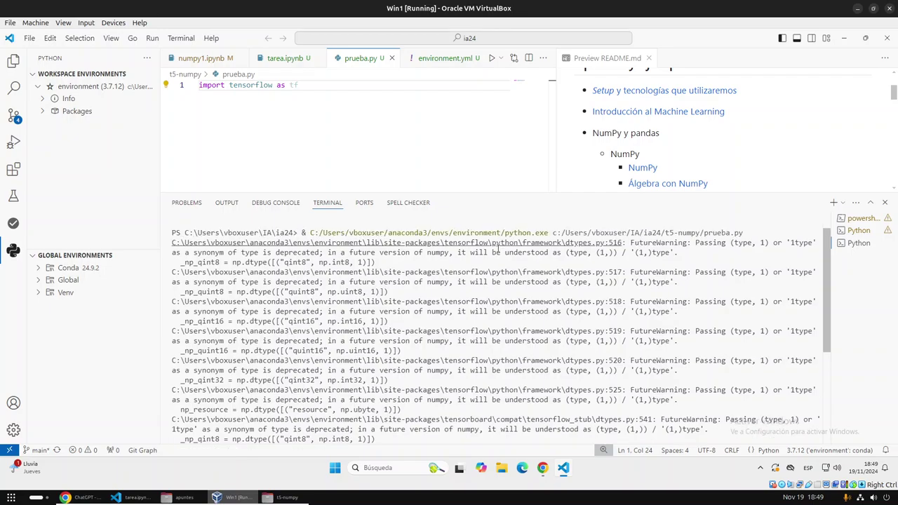
pyautogui.moveTo(500, 232); pyautogui.dragTo(453, 233)
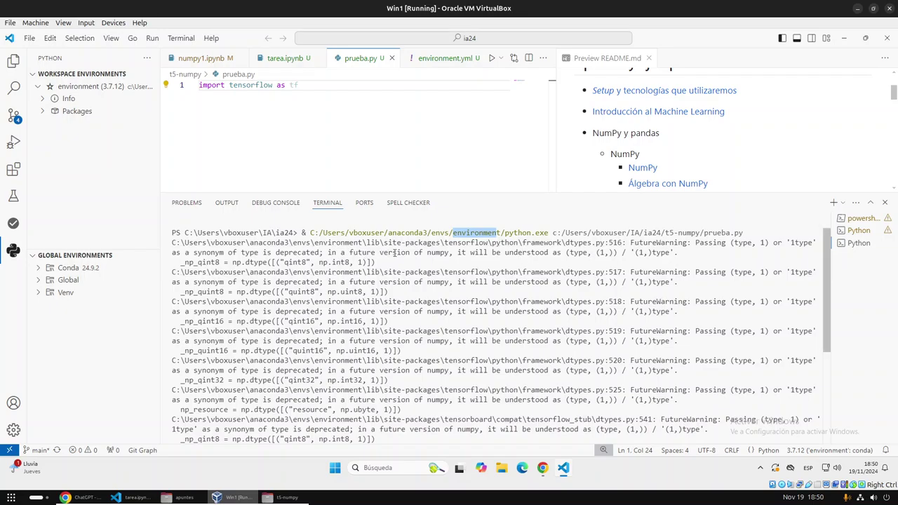
pyautogui.moveTo(347, 253); pyautogui.dragTo(464, 259)
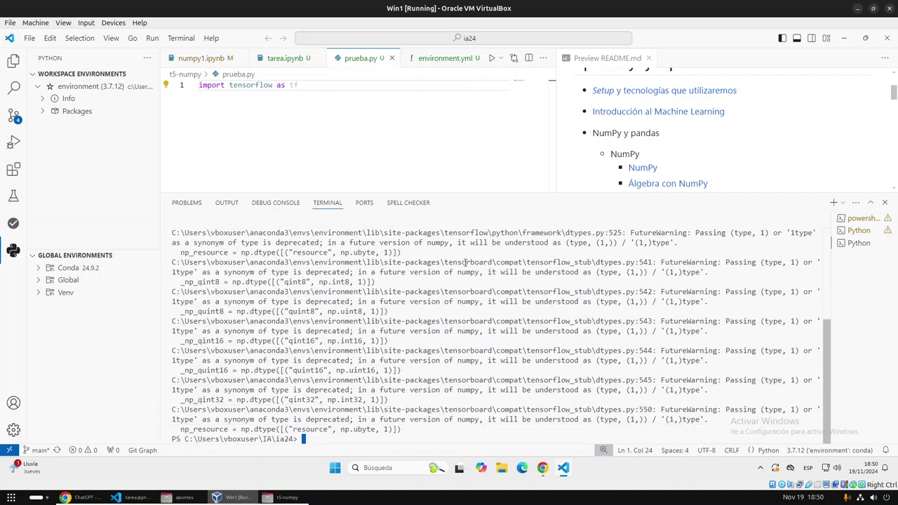
# Add a second line, print("Hola"), below the tensorflow import in prueba.py, checking the interpreter path in the previous run's terminal output.
pyautogui.click(325, 85)
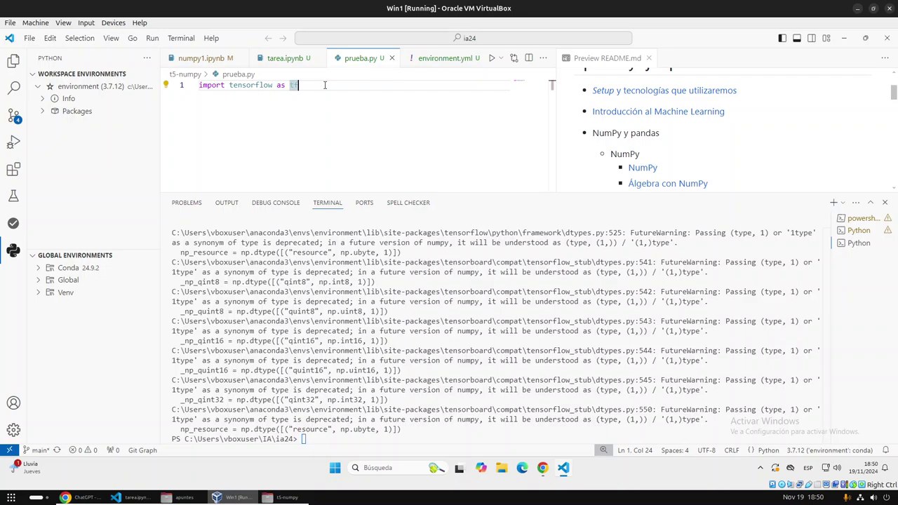
pyautogui.press('Return')
pyautogui.write('print')
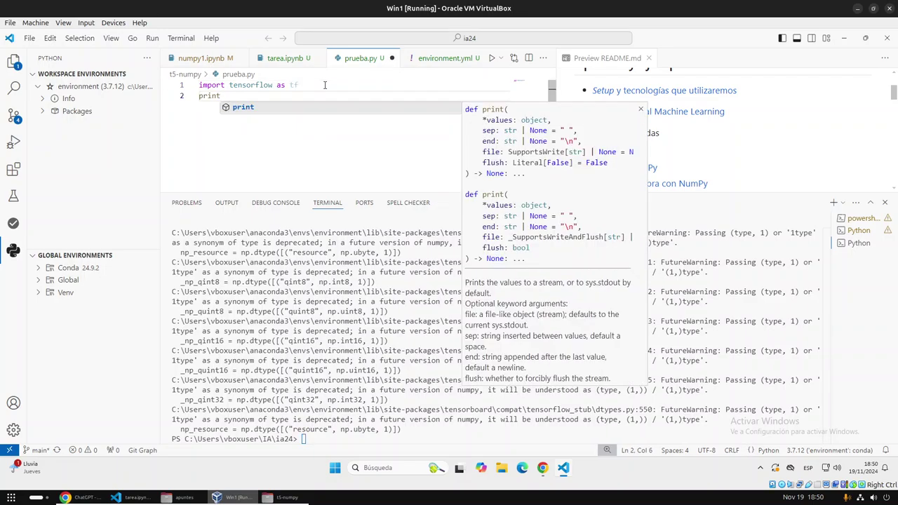
pyautogui.write('(')
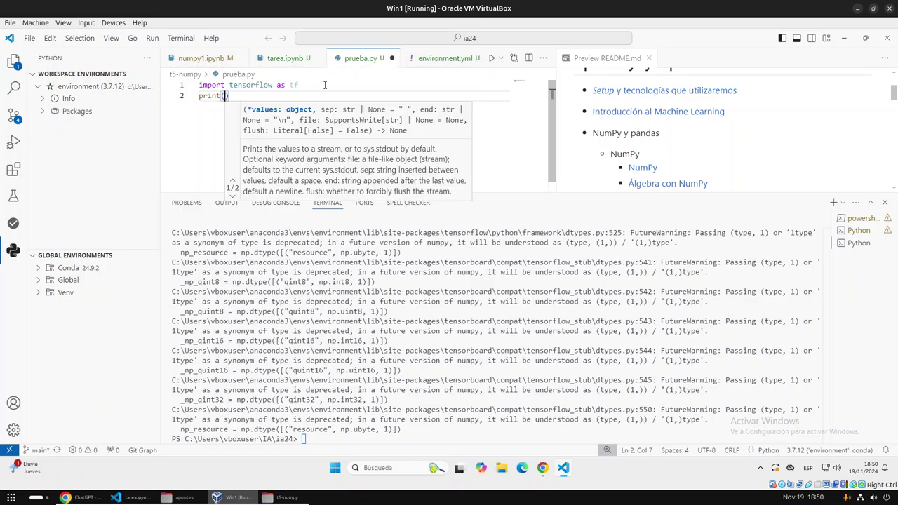
pyautogui.write('"')
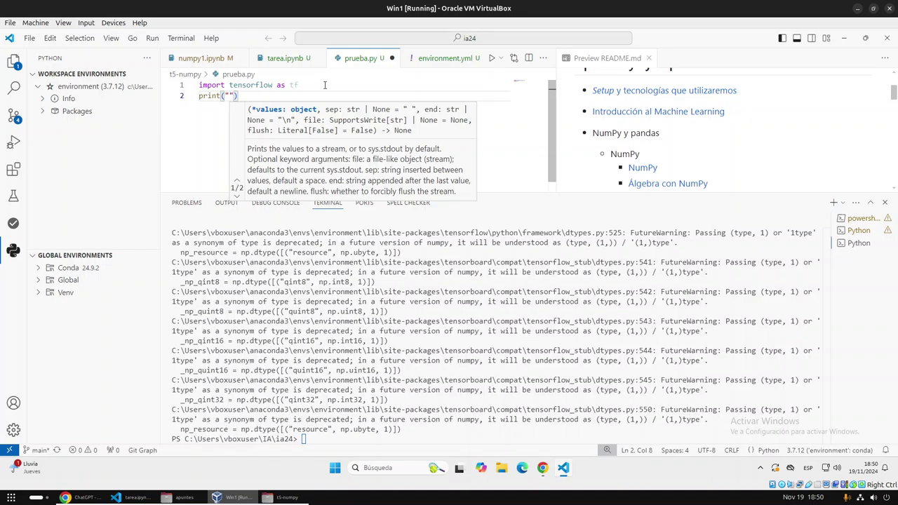
pyautogui.scroll(5, 552, 232)
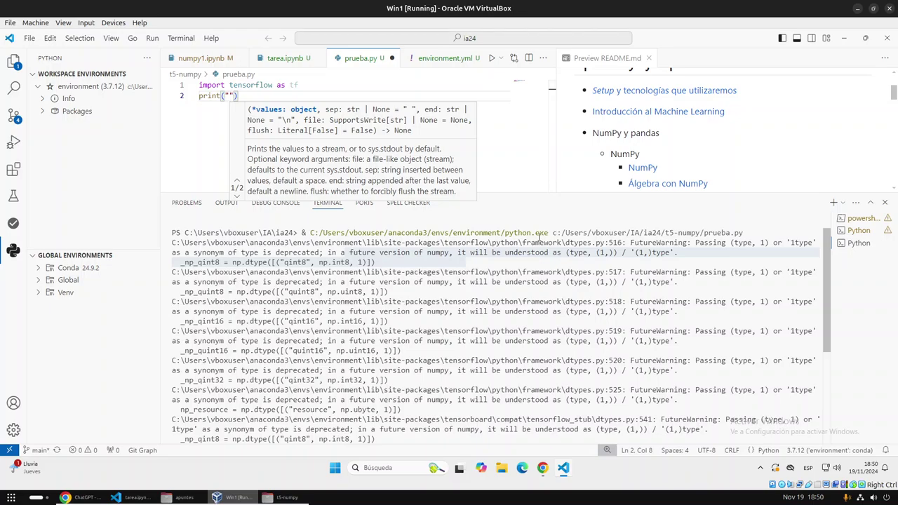
pyautogui.moveTo(553, 233); pyautogui.dragTo(303, 232)
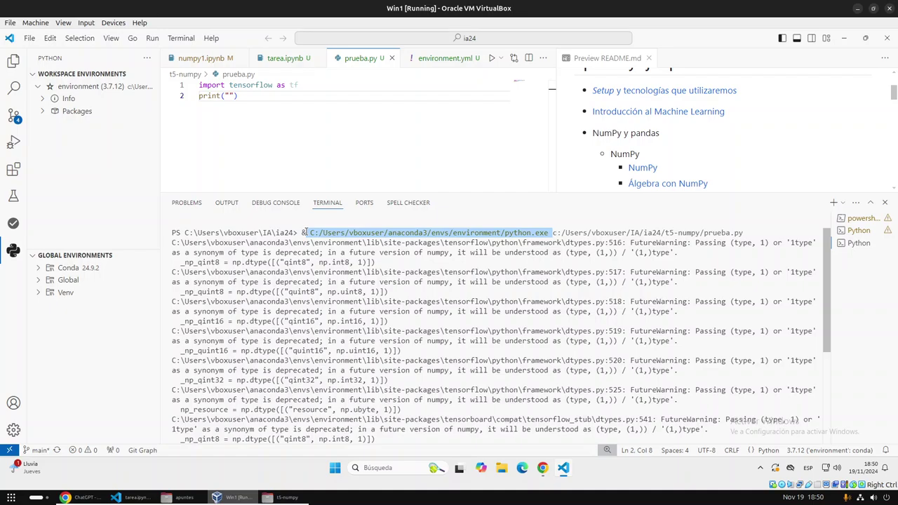
pyautogui.click(229, 96)
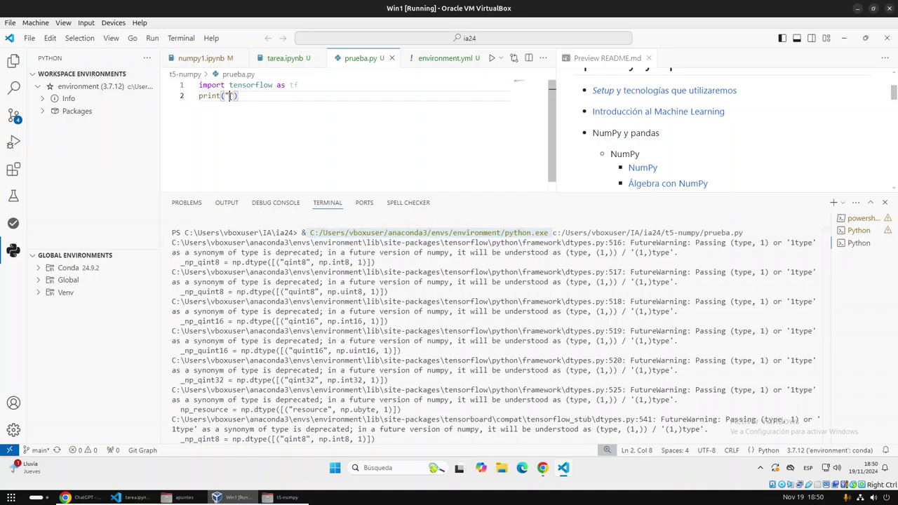
pyautogui.write('Hola')
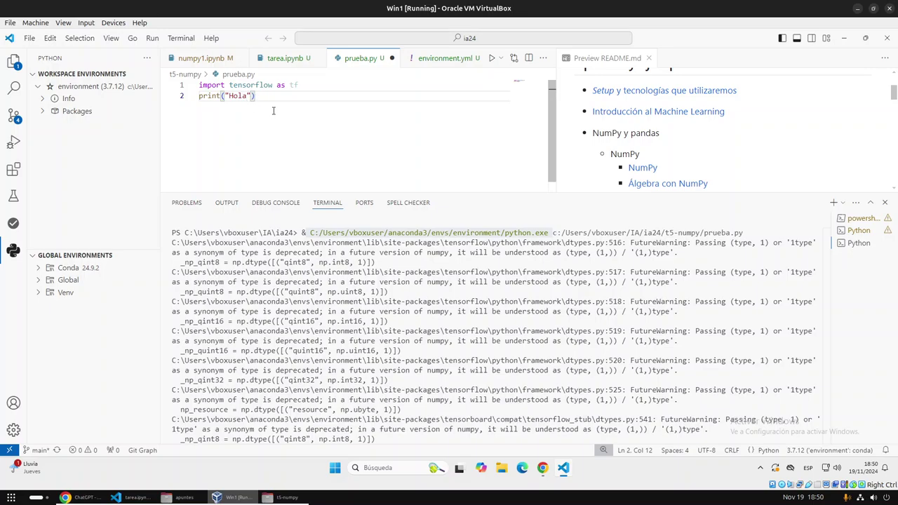
pyautogui.press('End')
pyautogui.scroll(-1, 427, 152)
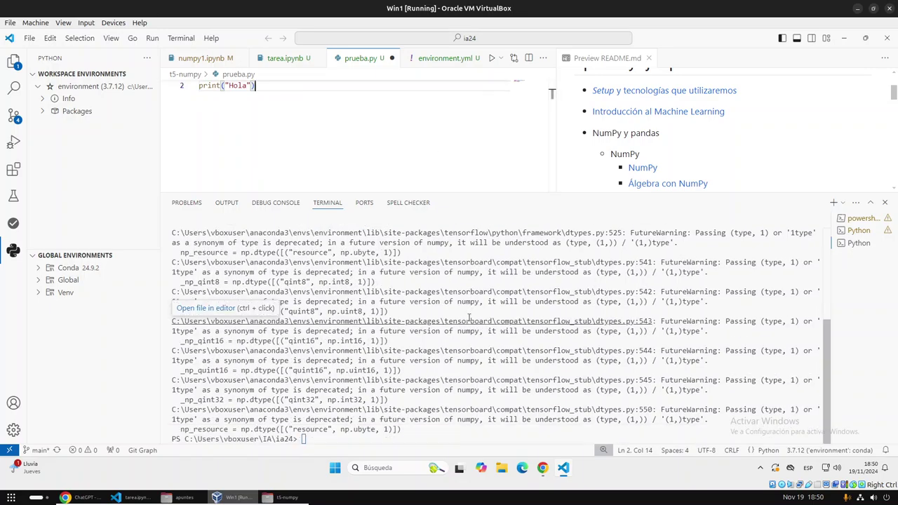
# Run prueba.py and check the FutureWarning lines and the printed text in the terminal output.
pyautogui.click(493, 58)
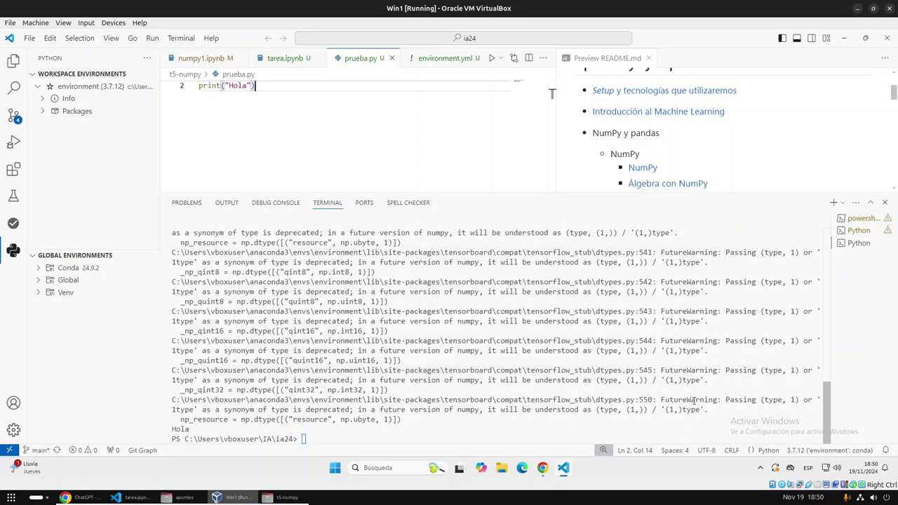
pyautogui.moveTo(719, 400); pyautogui.dragTo(666, 400)
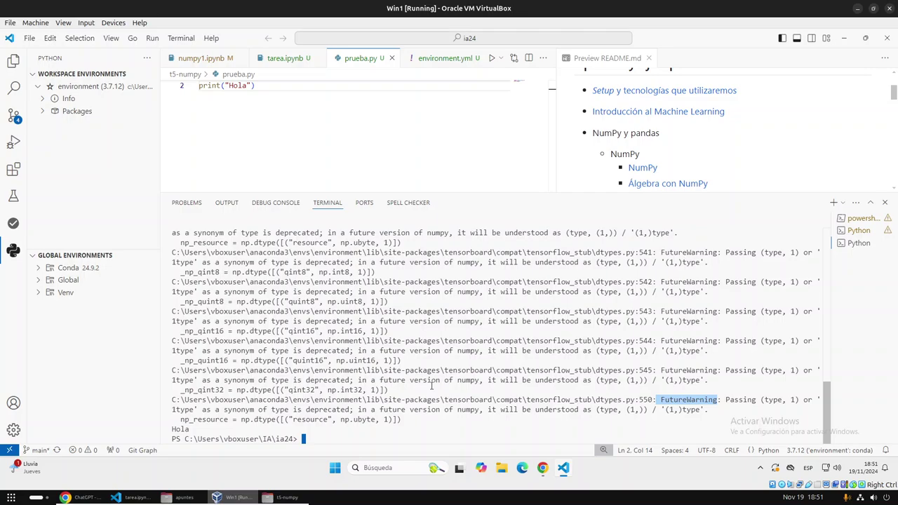
pyautogui.scroll(1, 285, 86)
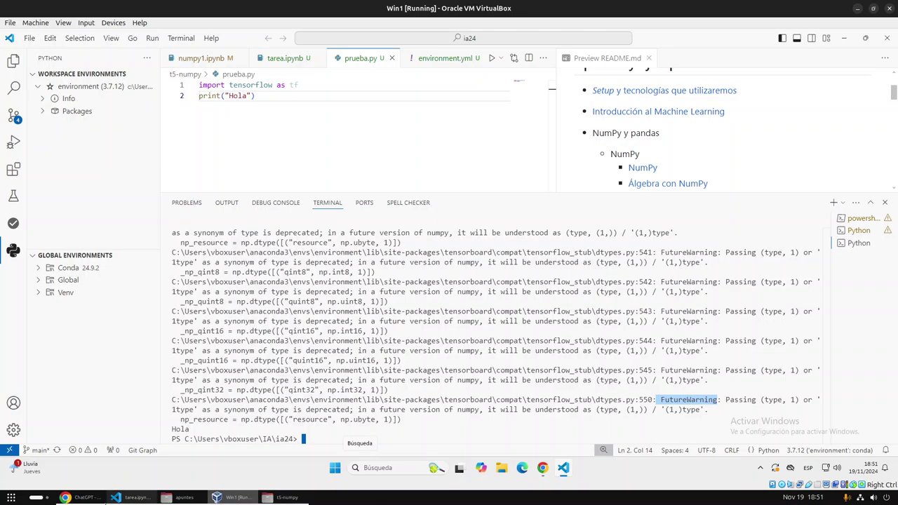
pyautogui.doubleClick(179, 429)
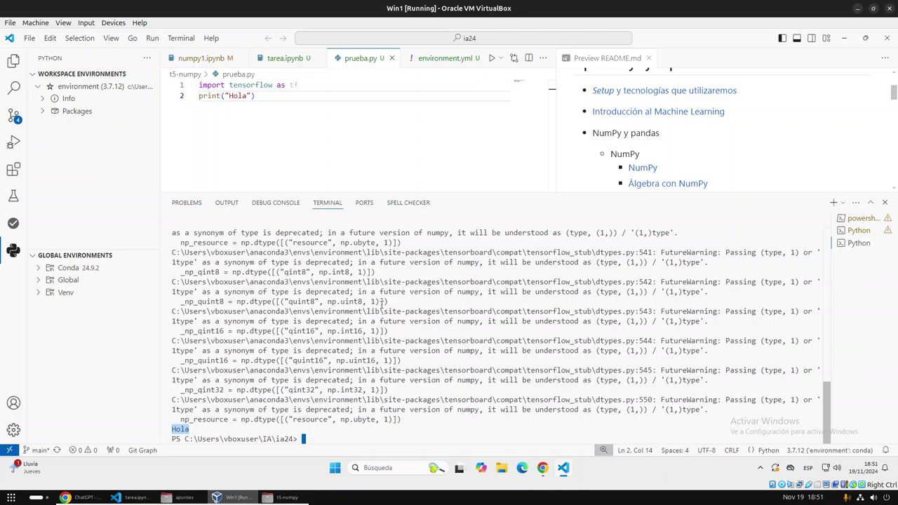
# Switch to tarea.ipynb and terminate all the open terminals to free up space for the notebook.
pyautogui.click(286, 59)
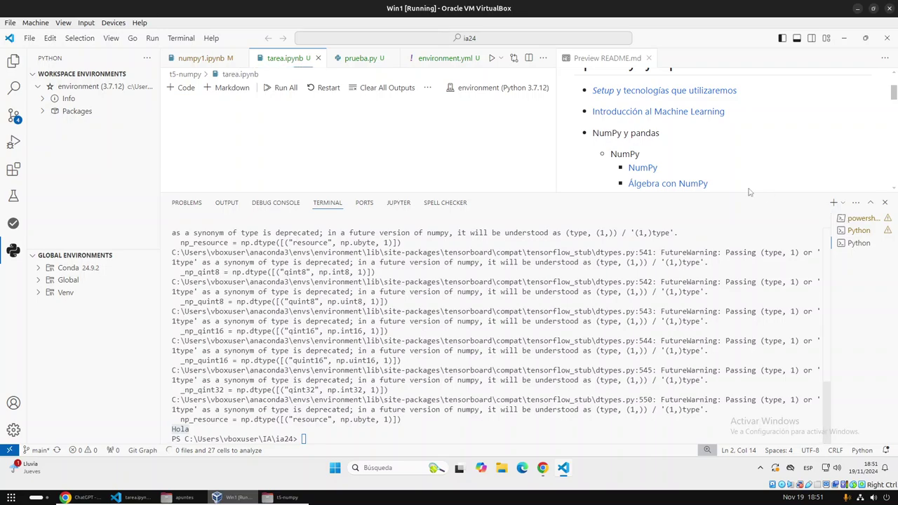
pyautogui.moveTo(749, 191); pyautogui.dragTo(772, 383)
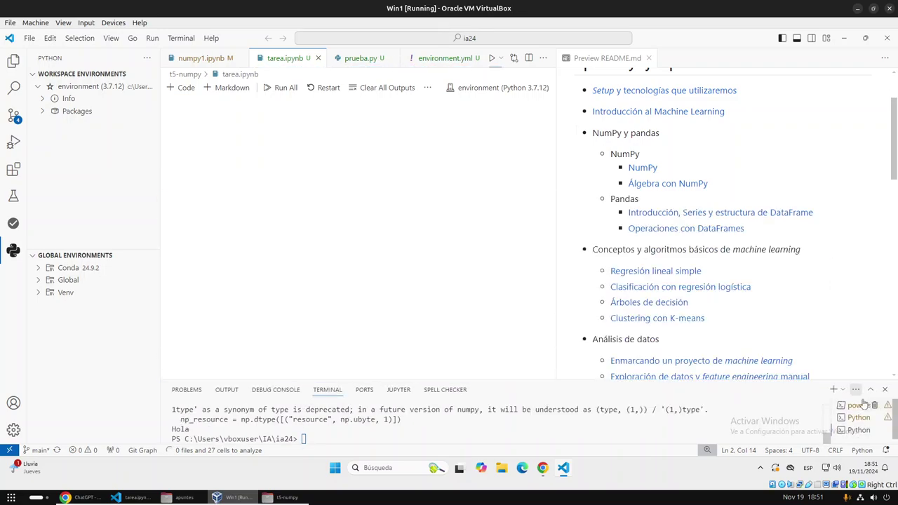
pyautogui.click(874, 404)
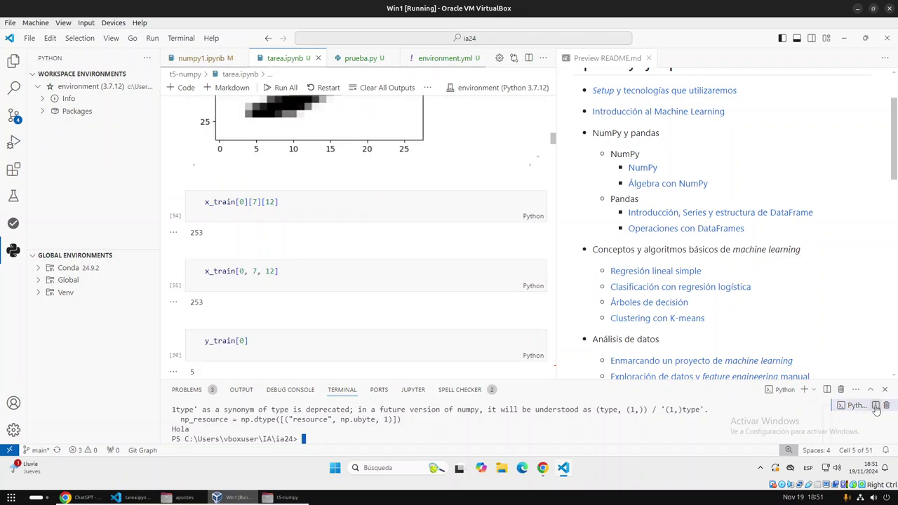
pyautogui.click(886, 405)
# Find the cell in tarea.ipynb that imports tensorflow and loads the MNIST data, review its download output, and rerun it.
pyautogui.scroll(3, 265, 216)
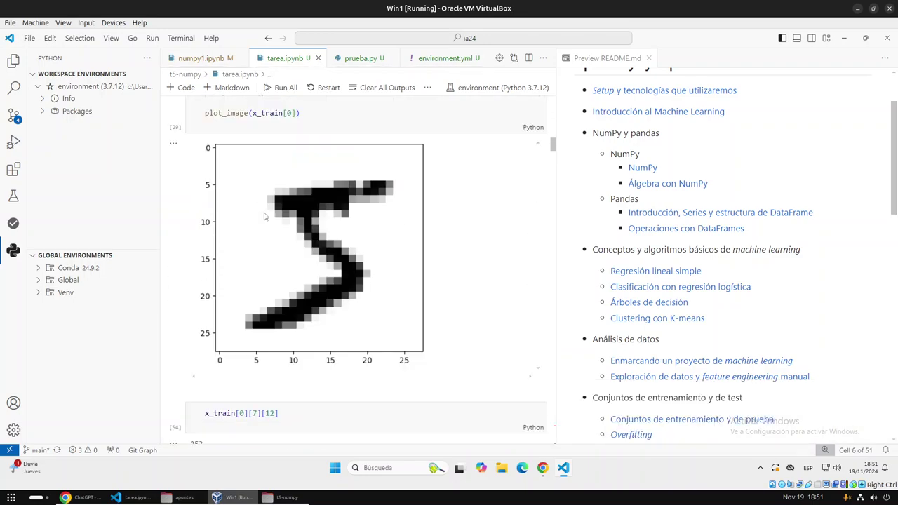
pyautogui.scroll(5, 265, 217)
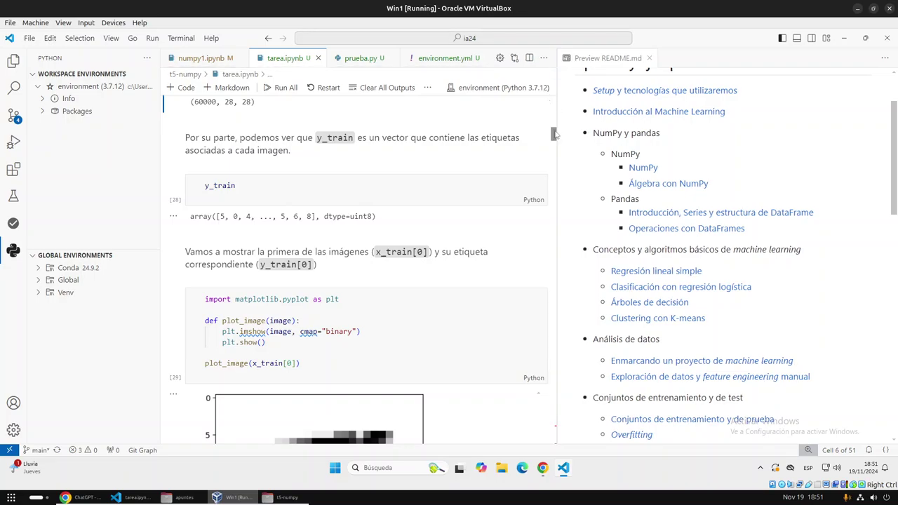
pyautogui.moveTo(554, 133); pyautogui.dragTo(554, 74)
pyautogui.scroll(-5, 271, 197)
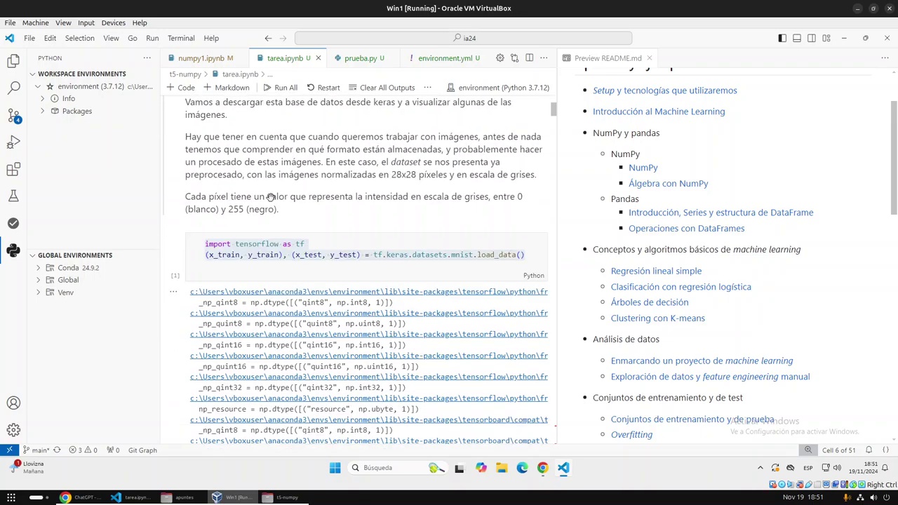
pyautogui.scroll(-4, 271, 197)
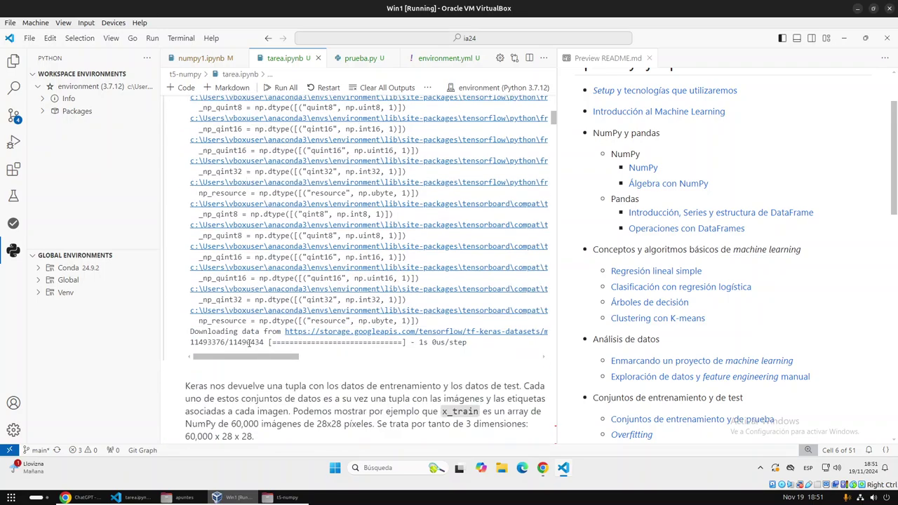
pyautogui.scroll(2, 340, 315)
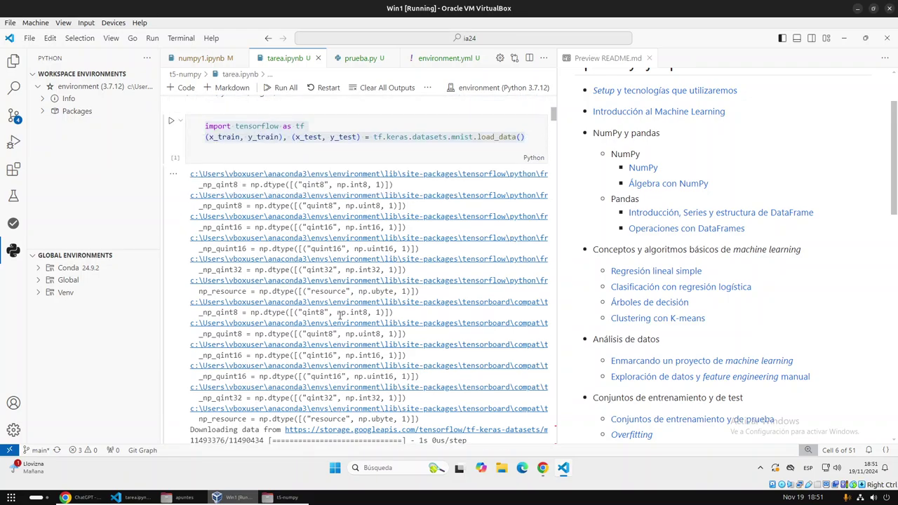
pyautogui.press('super+e')
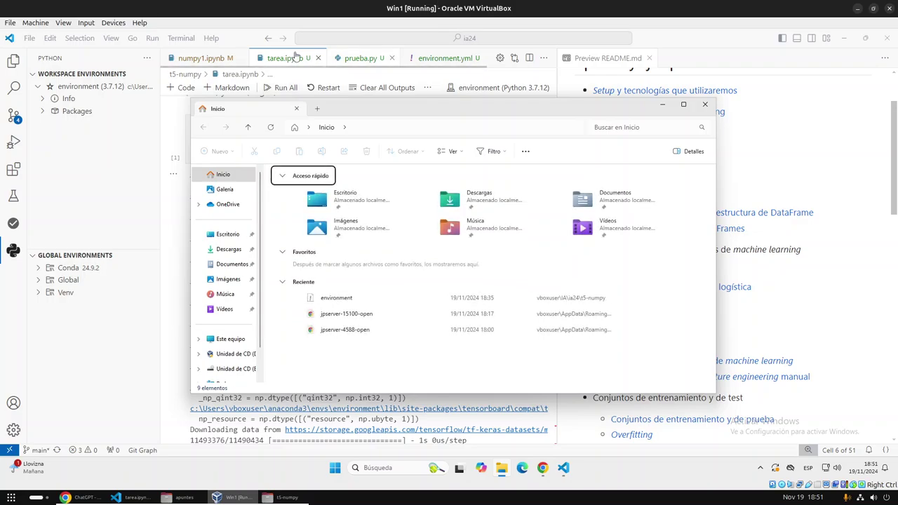
pyautogui.hotkey('alt', 'F4')
pyautogui.click(170, 120)
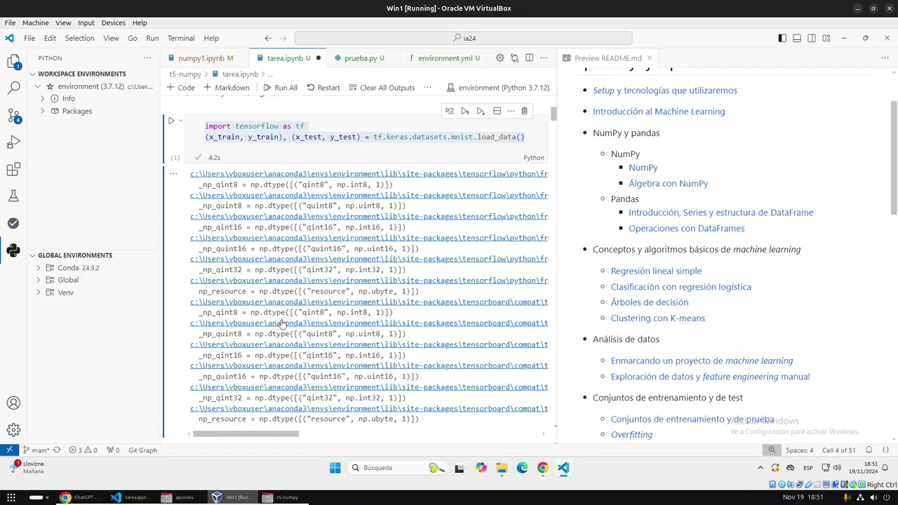
# Switch to File Explorer, browse drive C: to Usuarios\vboxuser\.keras\datasets, and select mnist.npz to check the downloaded dataset.
pyautogui.click(501, 468)
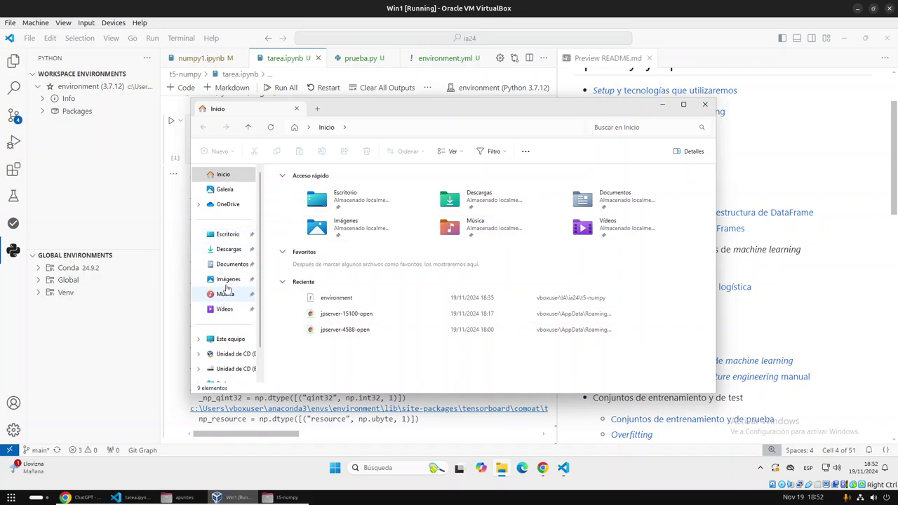
pyautogui.doubleClick(366, 114)
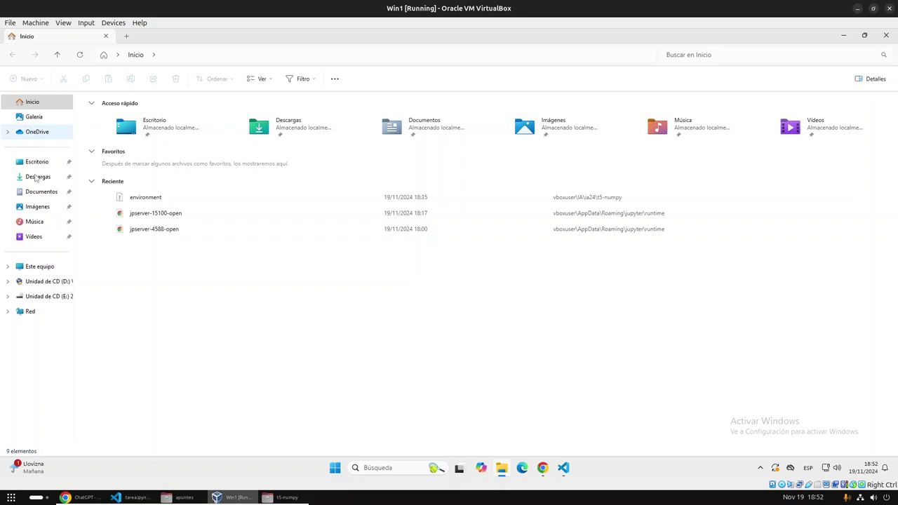
pyautogui.click(38, 266)
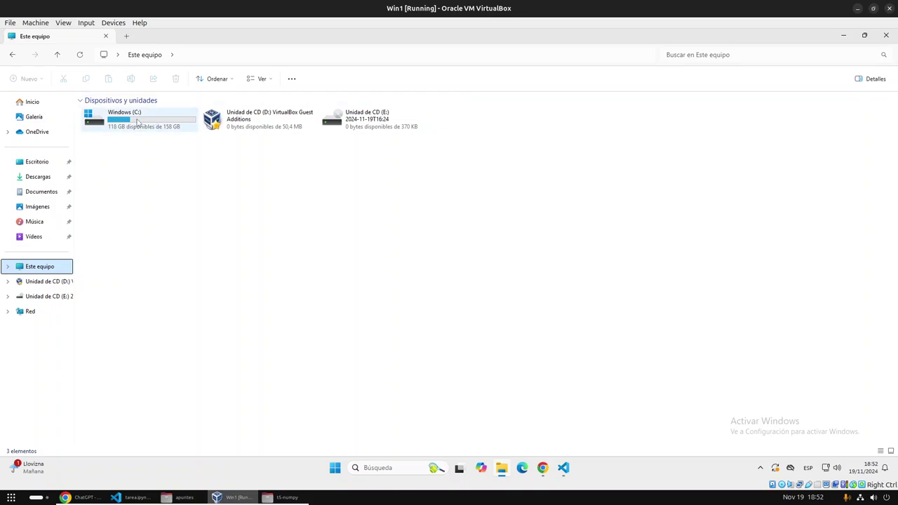
pyautogui.doubleClick(142, 121)
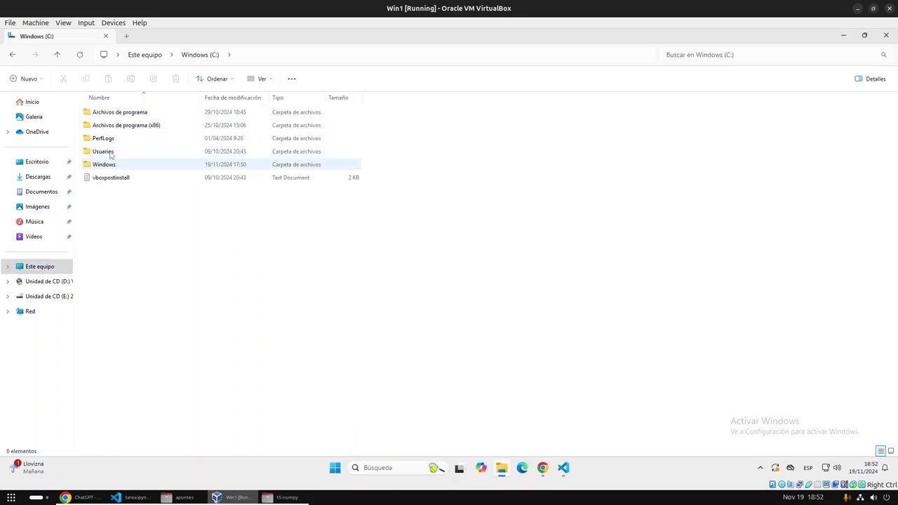
pyautogui.doubleClick(111, 151)
pyautogui.click(114, 113)
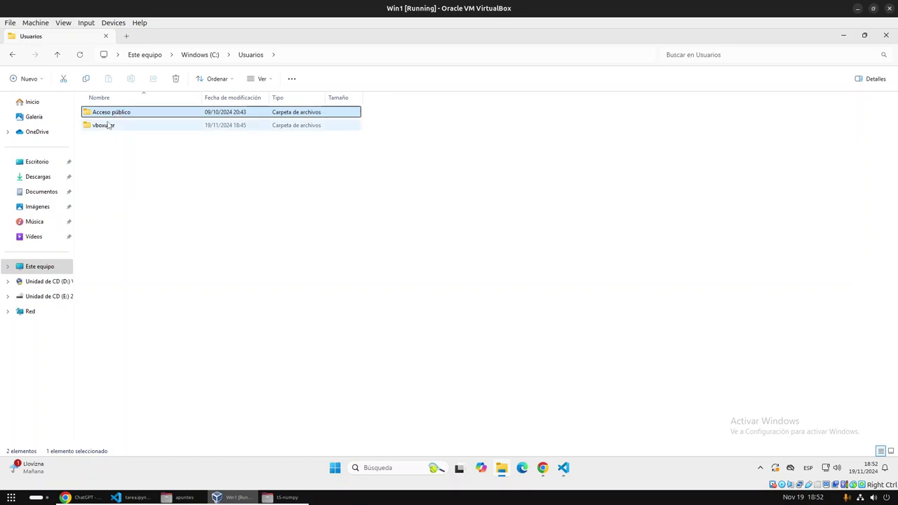
pyautogui.doubleClick(107, 125)
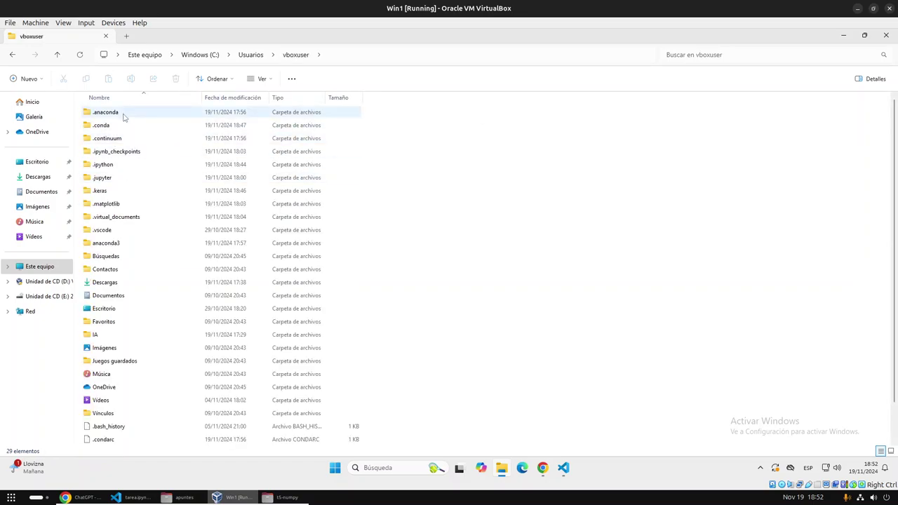
pyautogui.click(102, 191)
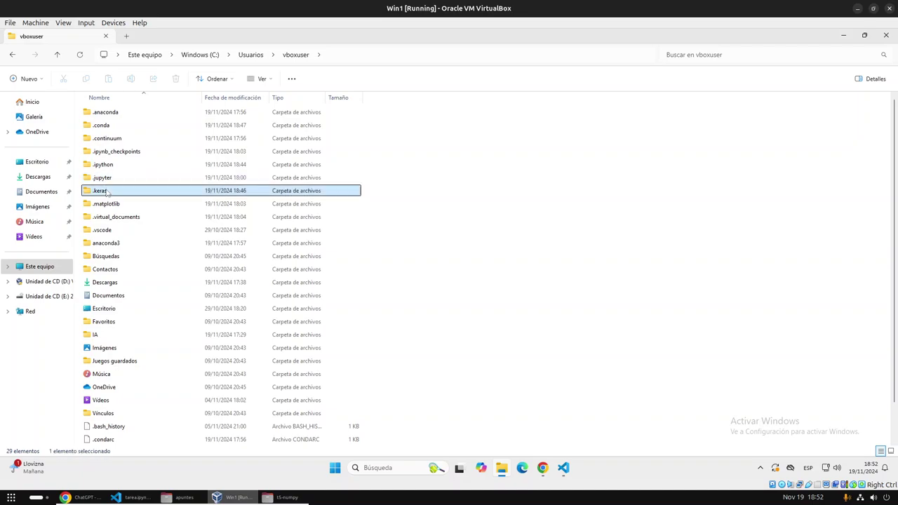
pyautogui.doubleClick(104, 191)
pyautogui.doubleClick(105, 113)
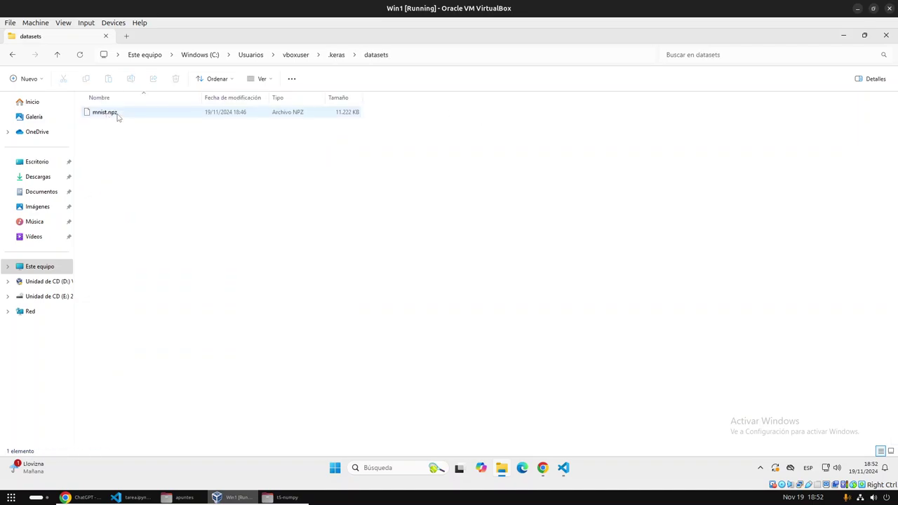
pyautogui.click(117, 115)
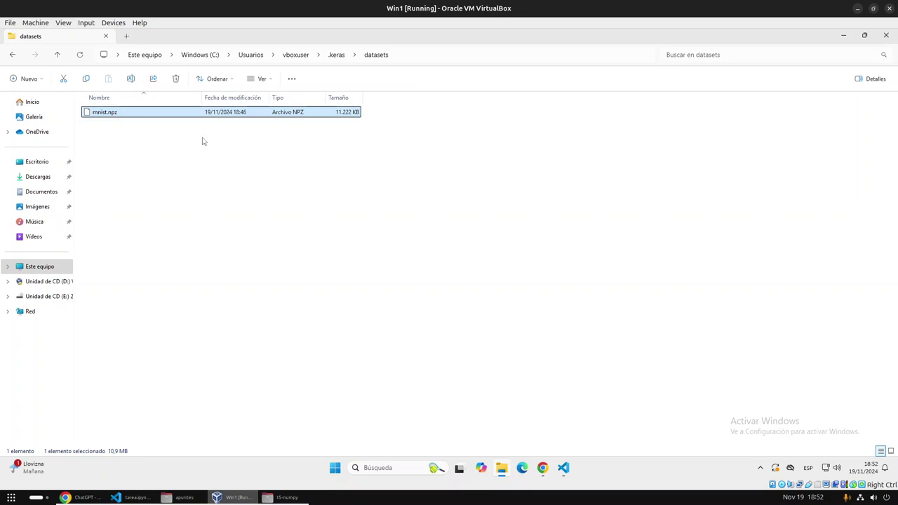
# Return to Visual Studio Code and review the rerun MNIST loading cell's output in tarea.ipynb.
pyautogui.click(564, 468)
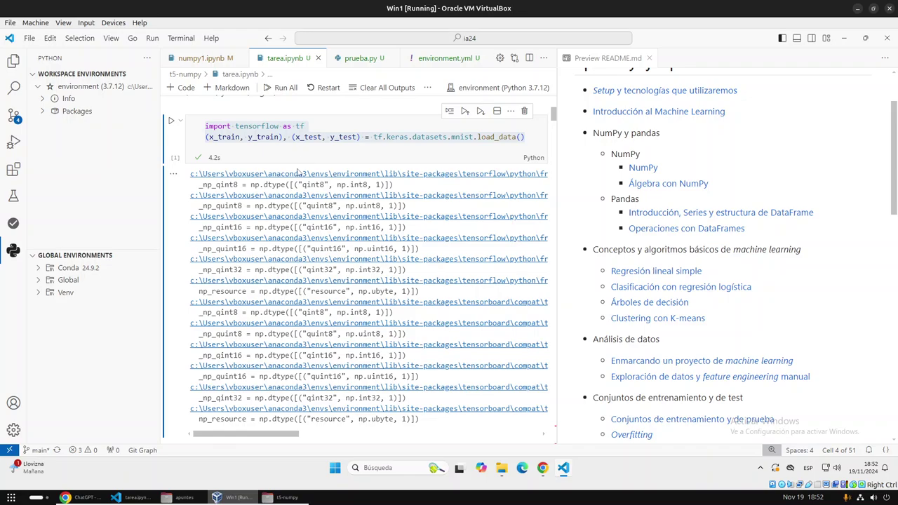
pyautogui.scroll(-2, 286, 242)
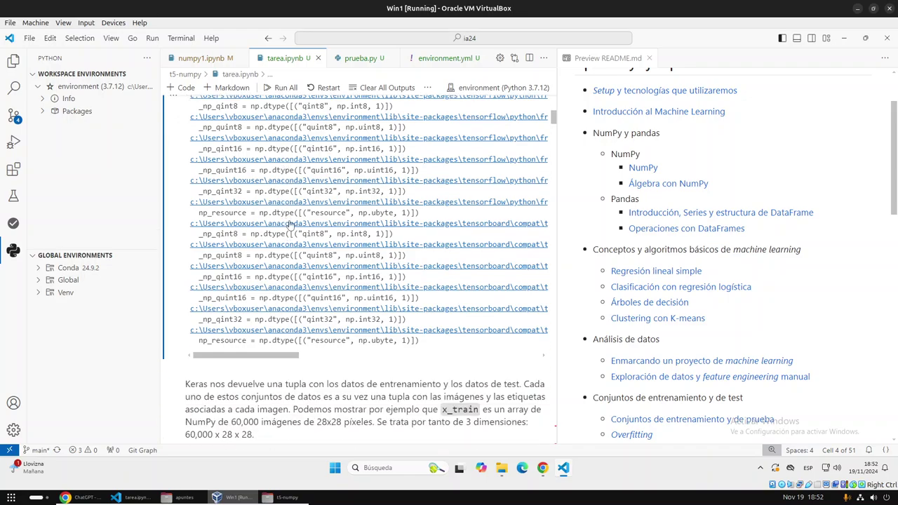
pyautogui.scroll(2, 243, 307)
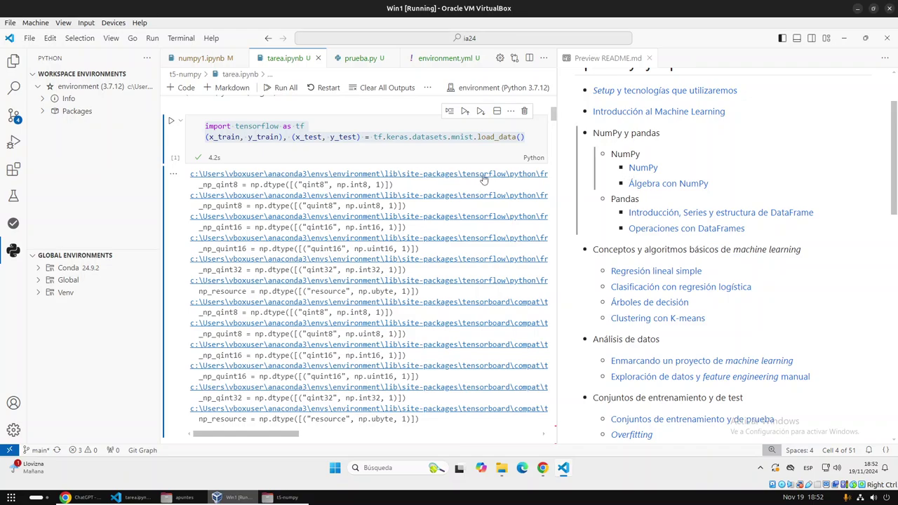
# Close the README.md preview to widen tarea.ipynb and highlight the FutureWarning lines in the MNIST loading cell's output.
pyautogui.click(648, 59)
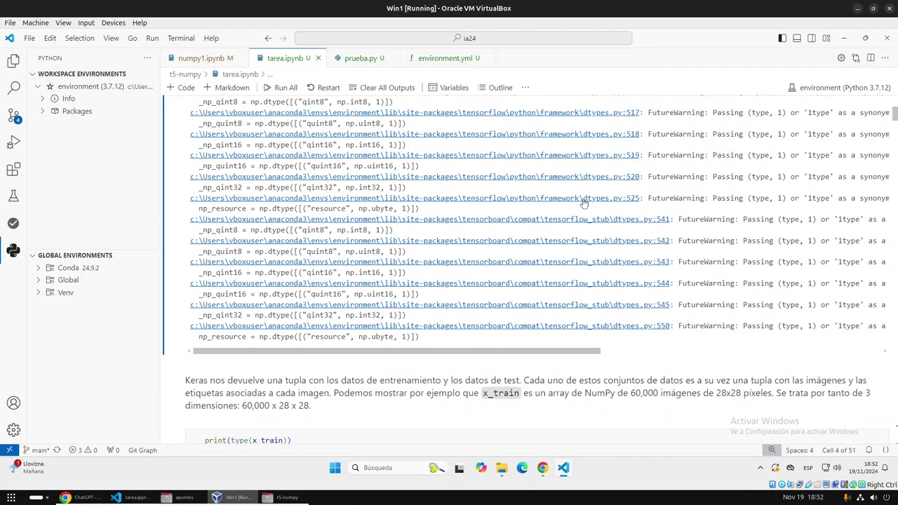
pyautogui.moveTo(649, 113); pyautogui.dragTo(770, 343)
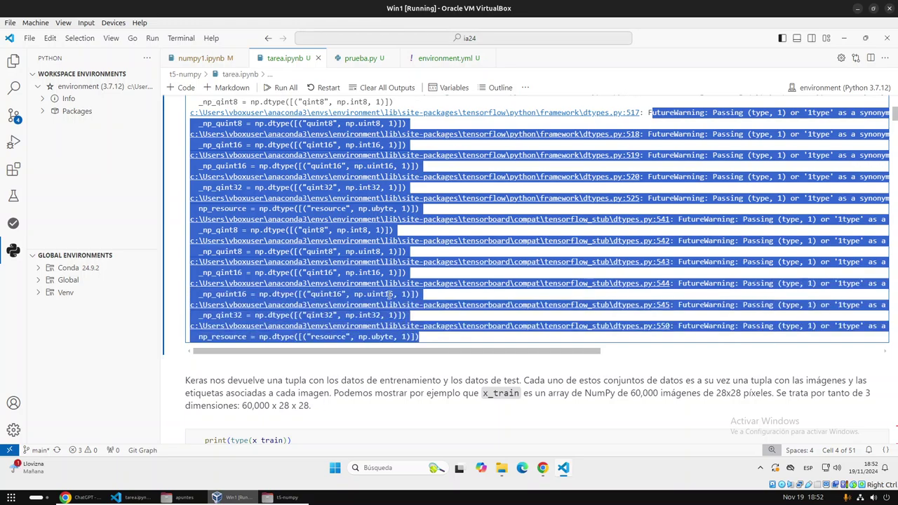
pyautogui.scroll(-3, 337, 274)
pyautogui.scroll(3, 283, 249)
pyautogui.scroll(3, 283, 249)
# Examine the tf.keras.datasets.mnist.load_data() line, then compare it with the MNIST introduction and the x_train type and shape cell.
pyautogui.click(554, 180)
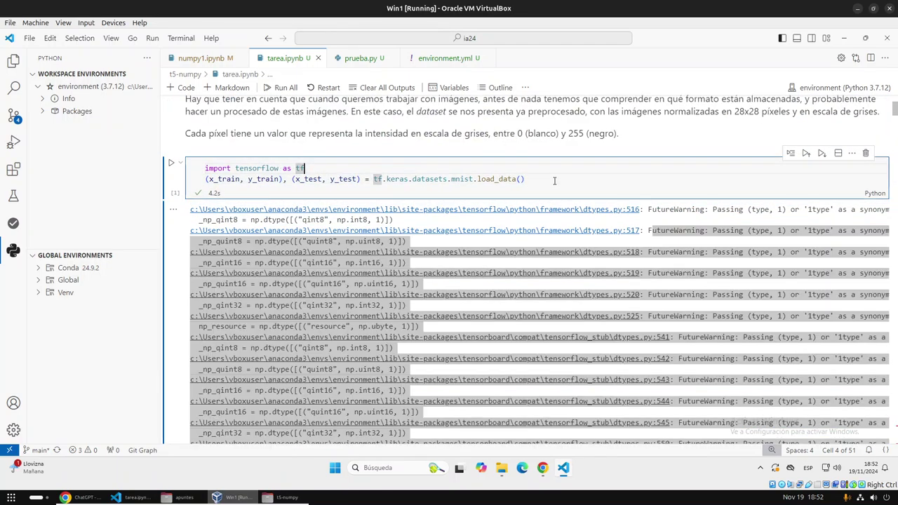
pyautogui.moveTo(554, 180); pyautogui.dragTo(205, 180)
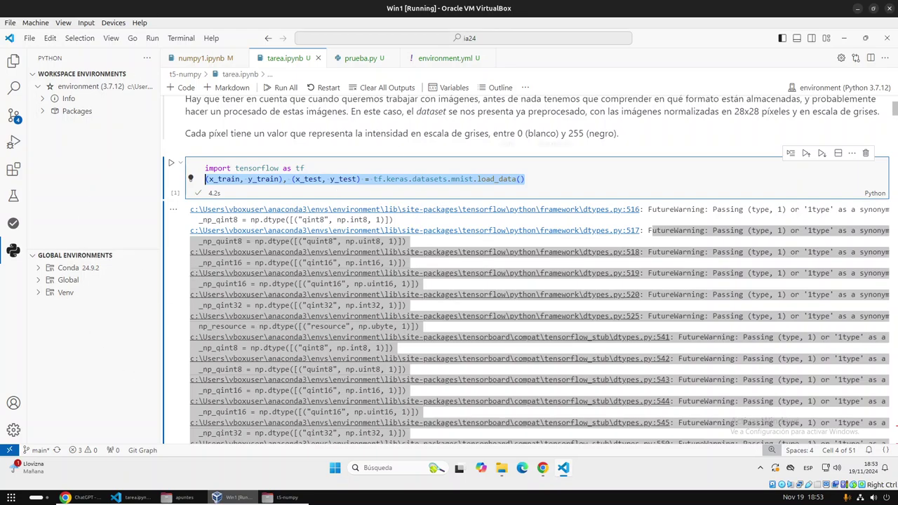
pyautogui.click(535, 178)
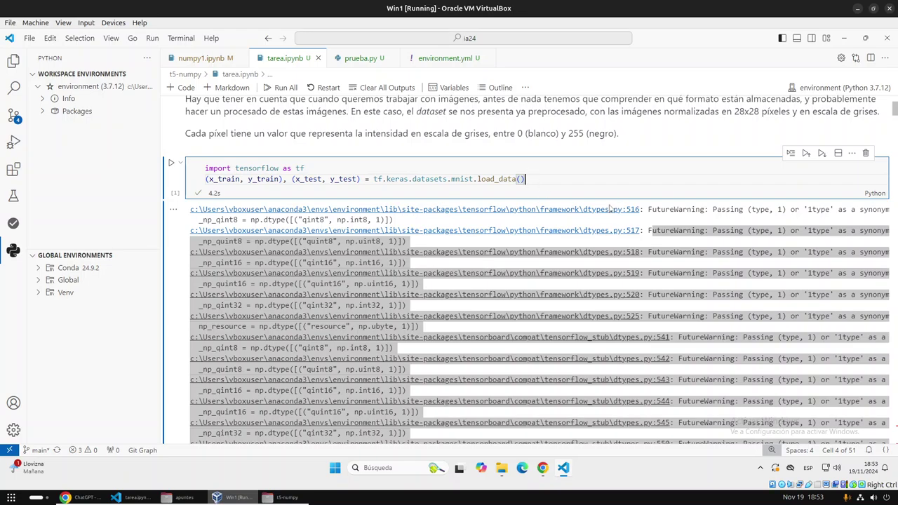
pyautogui.click(354, 174)
pyautogui.scroll(2, 254, 178)
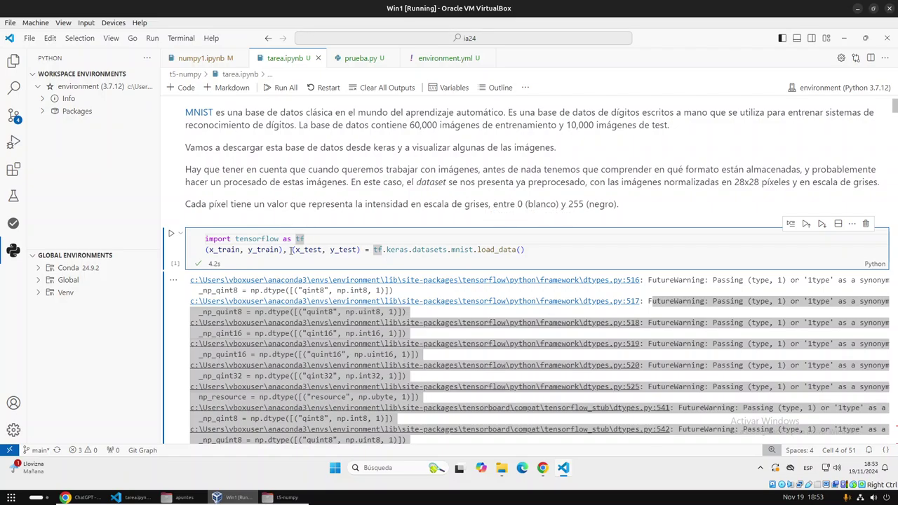
pyautogui.scroll(-8, 359, 251)
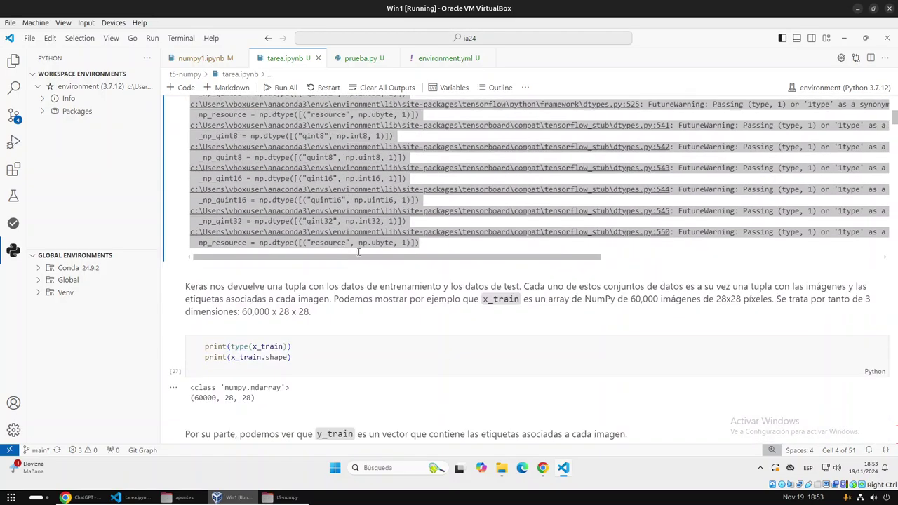
pyautogui.scroll(3, 358, 251)
pyautogui.scroll(6, 358, 251)
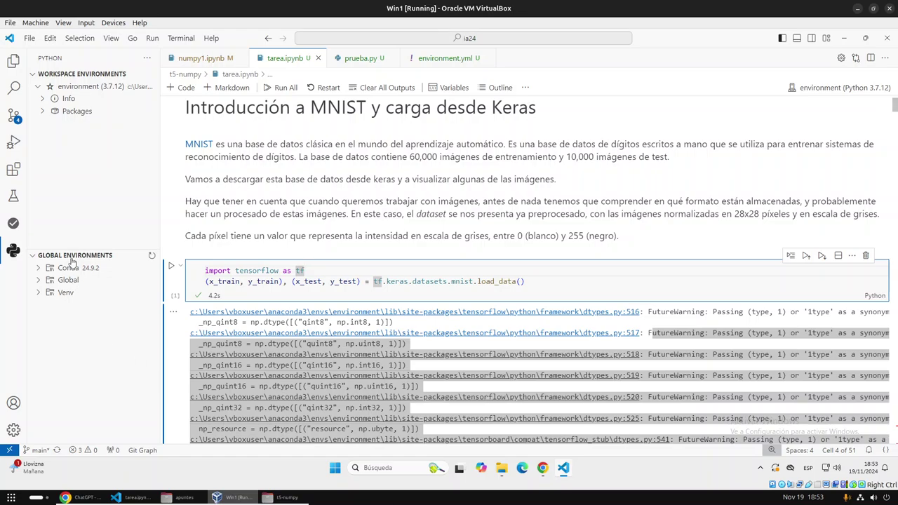